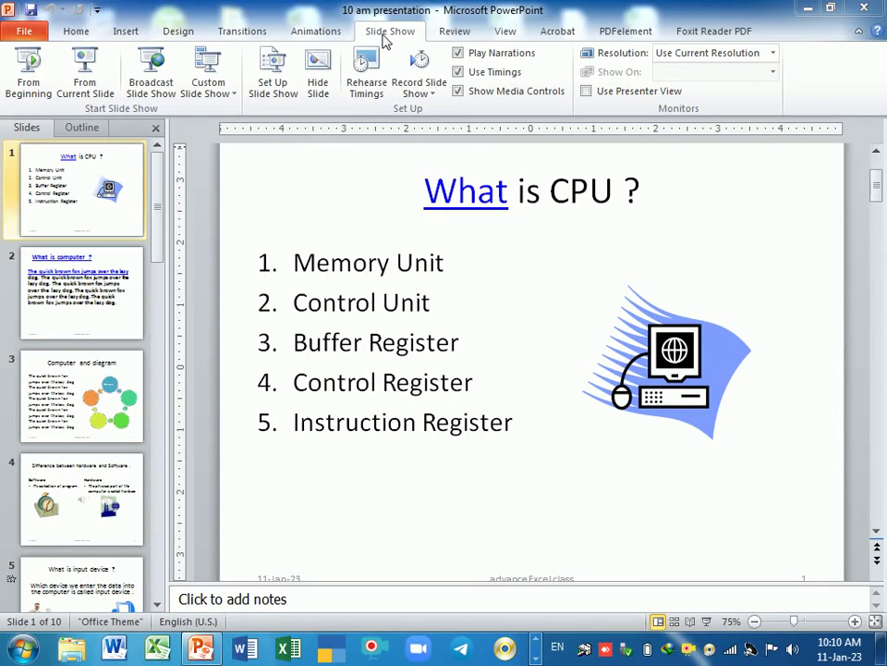
# Step: Present from slide 1 past 'Computer and diagram' and the hardware and software slide, then exit on slide 5
pyautogui.click(34, 65)
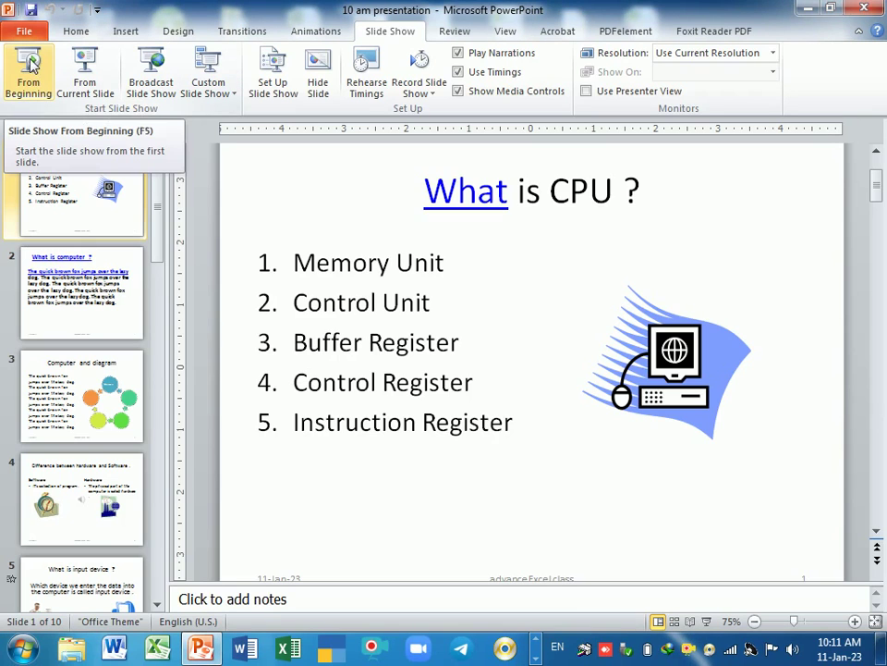
pyautogui.click(34, 65)
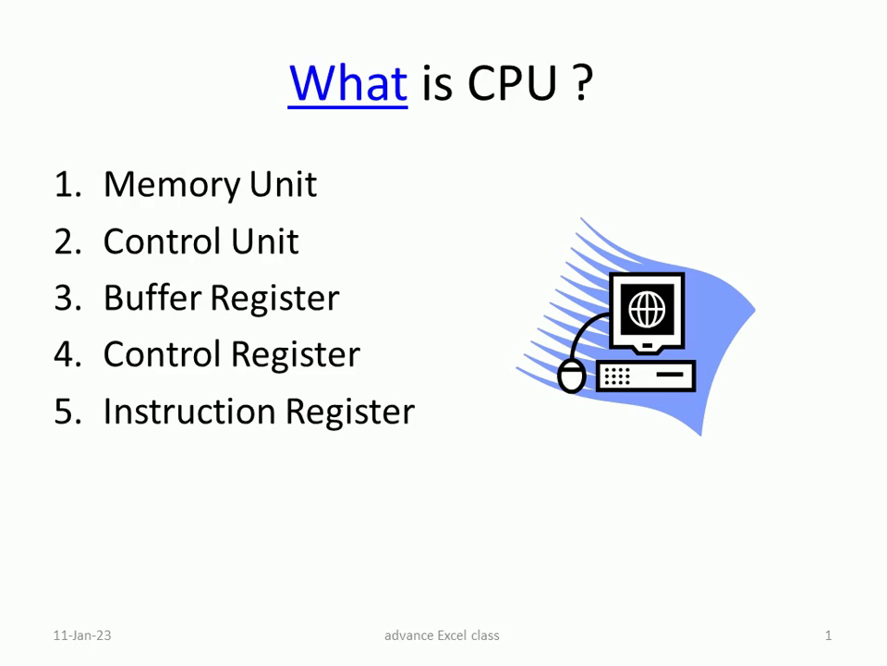
pyautogui.press('Right')
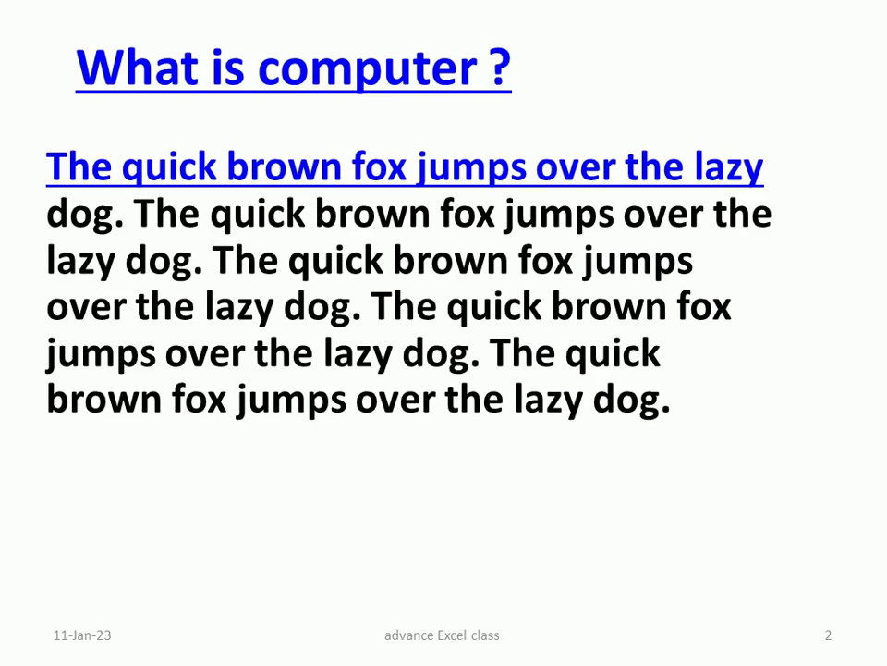
pyautogui.press('Right')
pyautogui.press('Right')
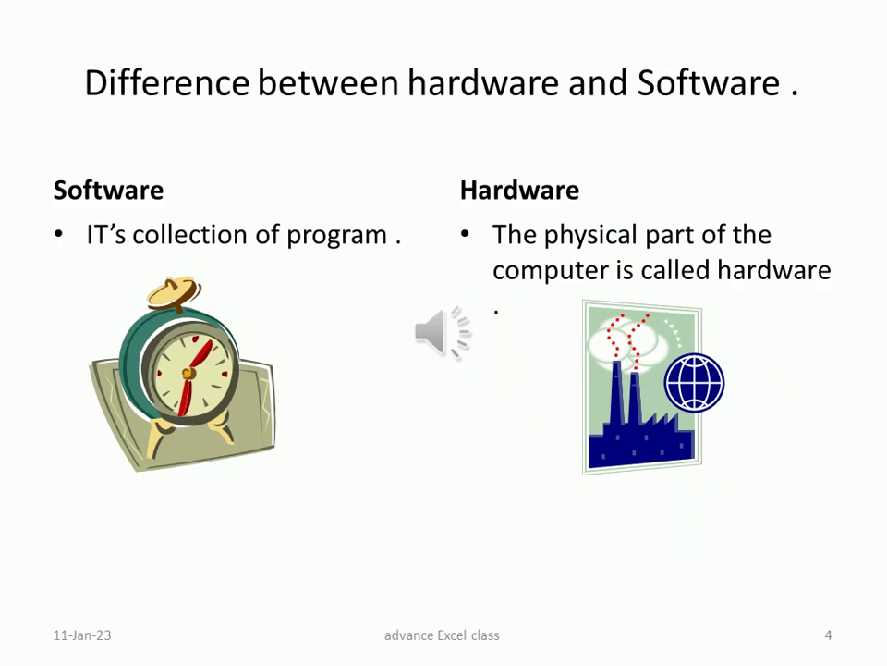
pyautogui.press('Right')
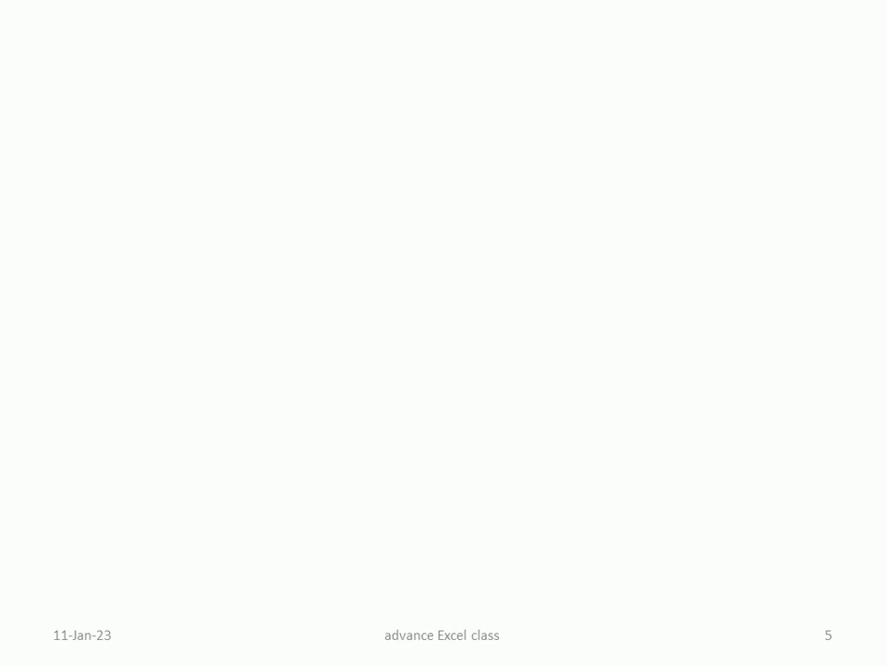
pyautogui.press('Escape')
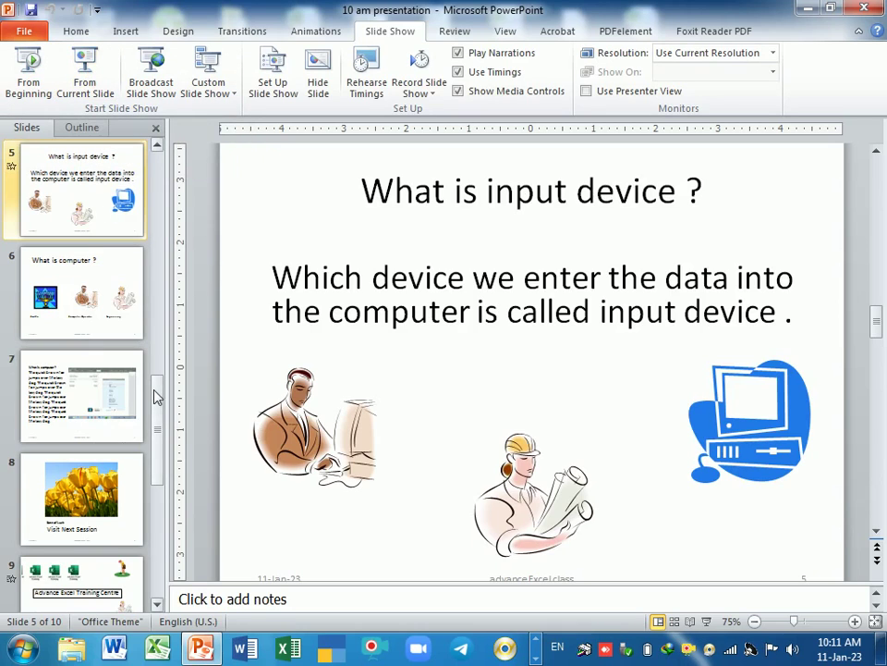
# Step: Open slide 3, 'Computer and diagram', from the Slides pane
pyautogui.moveTo(153, 376); pyautogui.dragTo(162, 171)
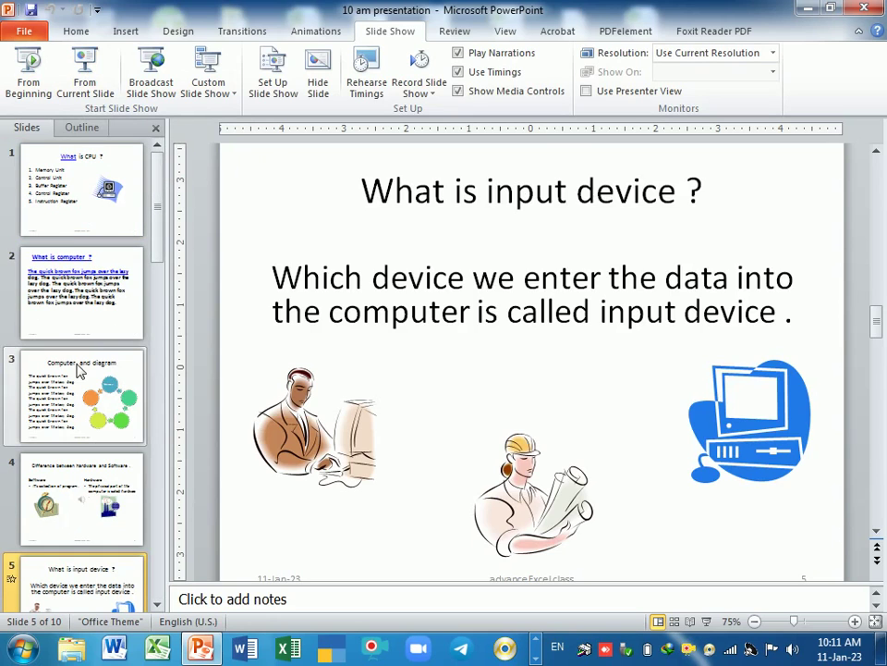
pyautogui.click(69, 379)
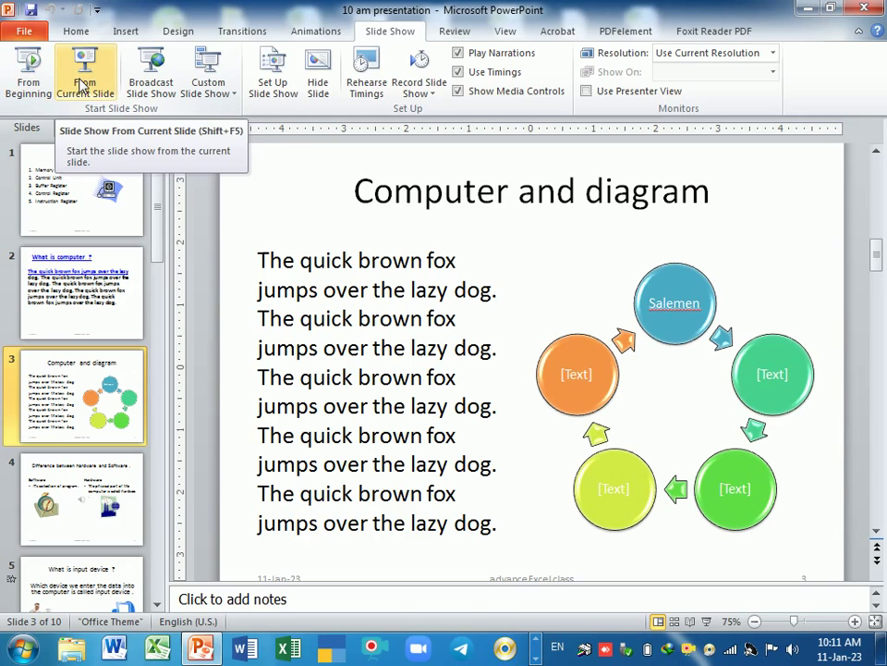
# Step: Present from 'Computer and diagram' through the input device slide to the end, exiting on slide 10
pyautogui.click(84, 85)
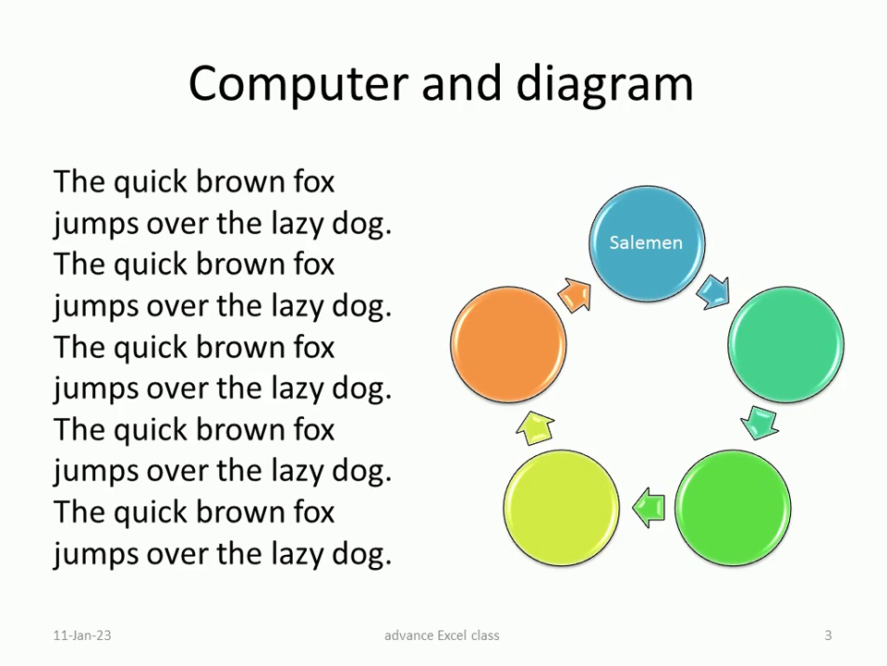
pyautogui.press('Right')
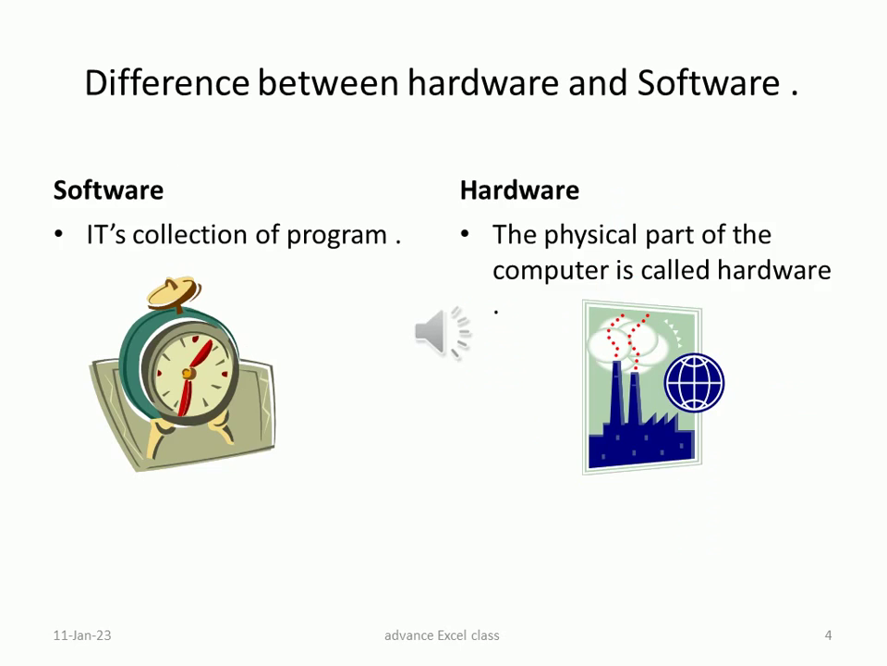
pyautogui.press('Right')
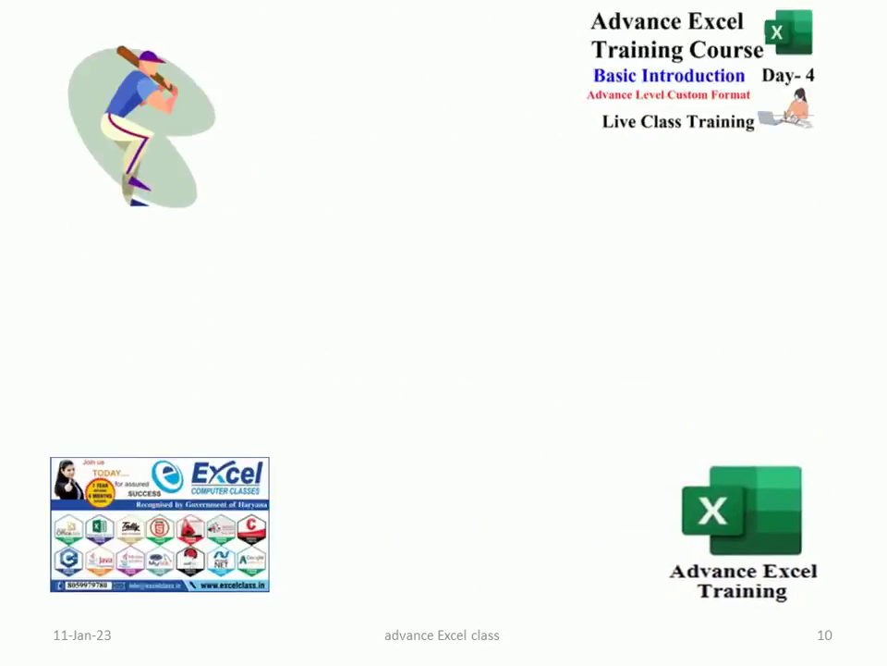
pyautogui.press('Escape')
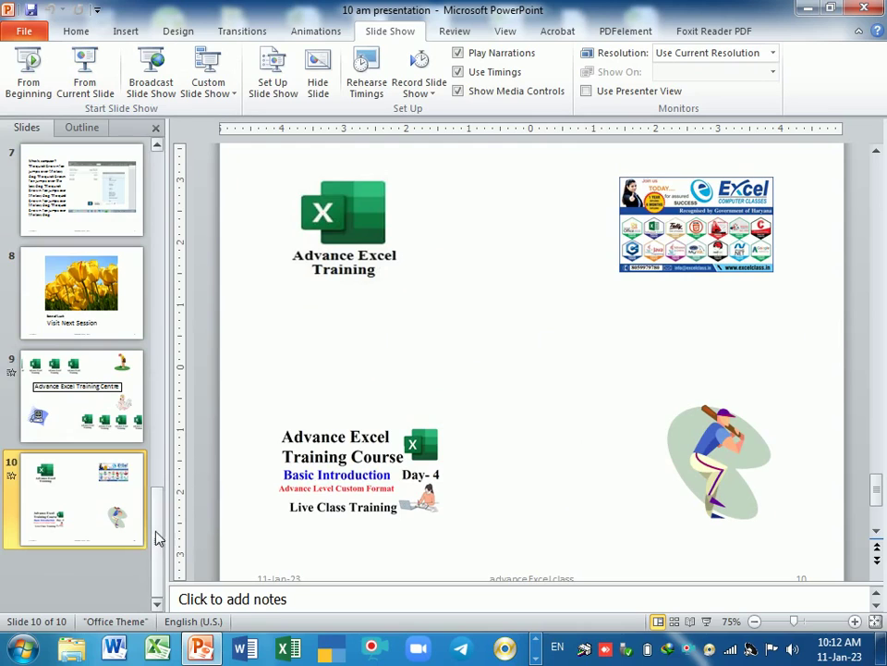
# Step: Select slide 1, 'What is CPU ?', and scroll through the Slides pane
pyautogui.moveTo(161, 314); pyautogui.dragTo(155, 214)
pyautogui.click(86, 222)
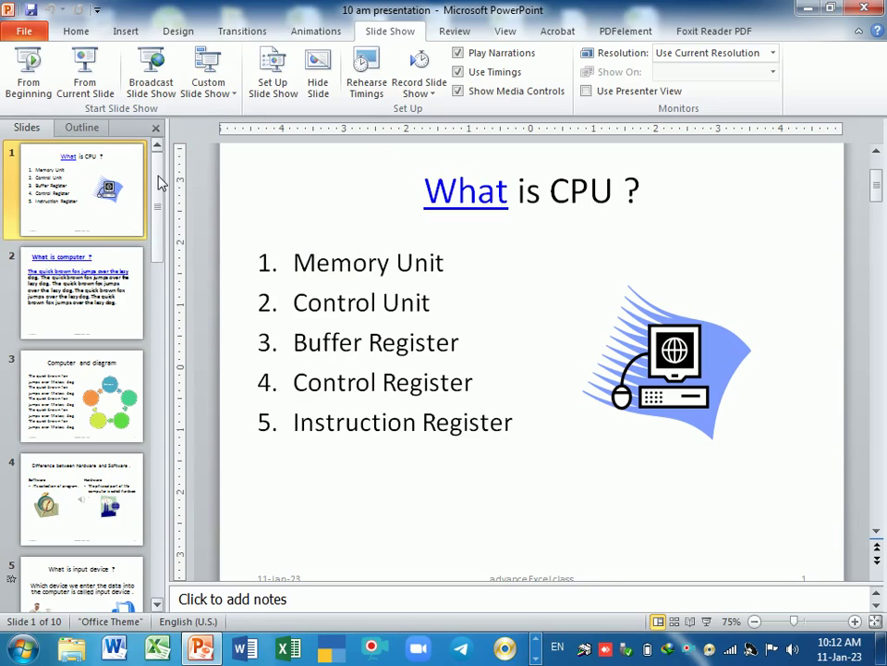
pyautogui.moveTo(159, 181); pyautogui.dragTo(168, 582)
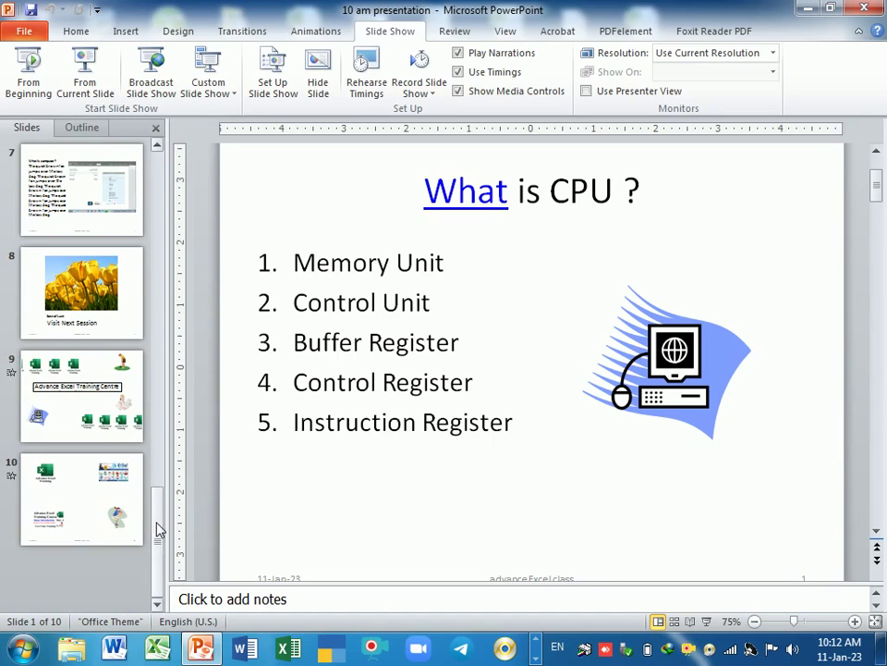
pyautogui.moveTo(158, 527); pyautogui.dragTo(172, 184)
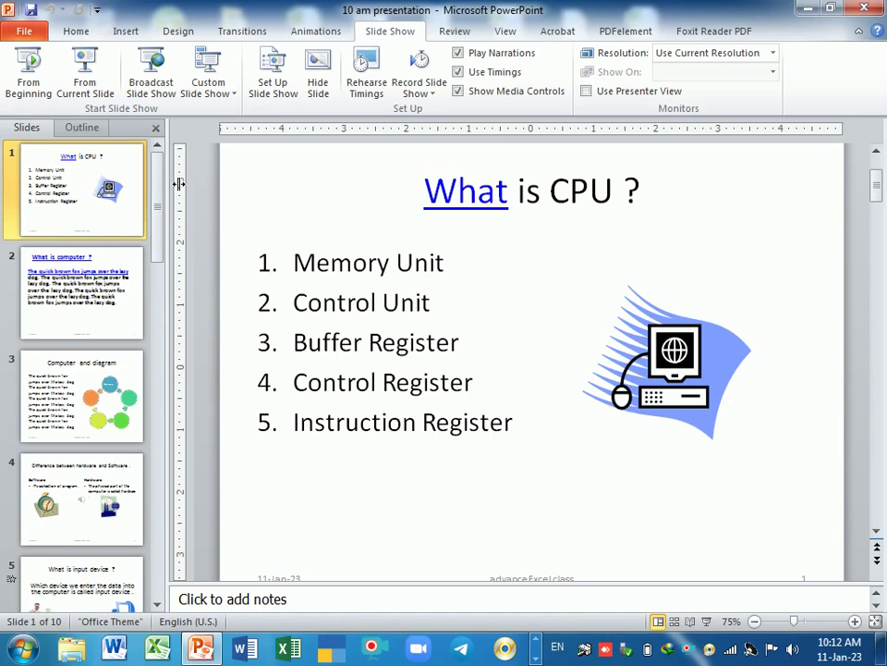
# Step: Create a new custom show and replace its default name with 'Staff PPT'
pyautogui.click(225, 99)
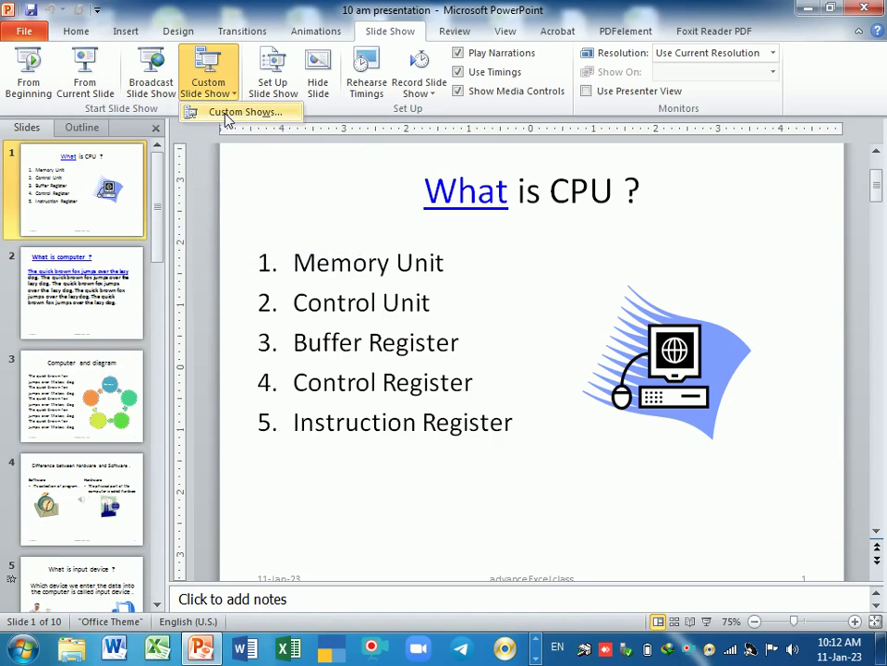
pyautogui.click(228, 113)
pyautogui.click(540, 263)
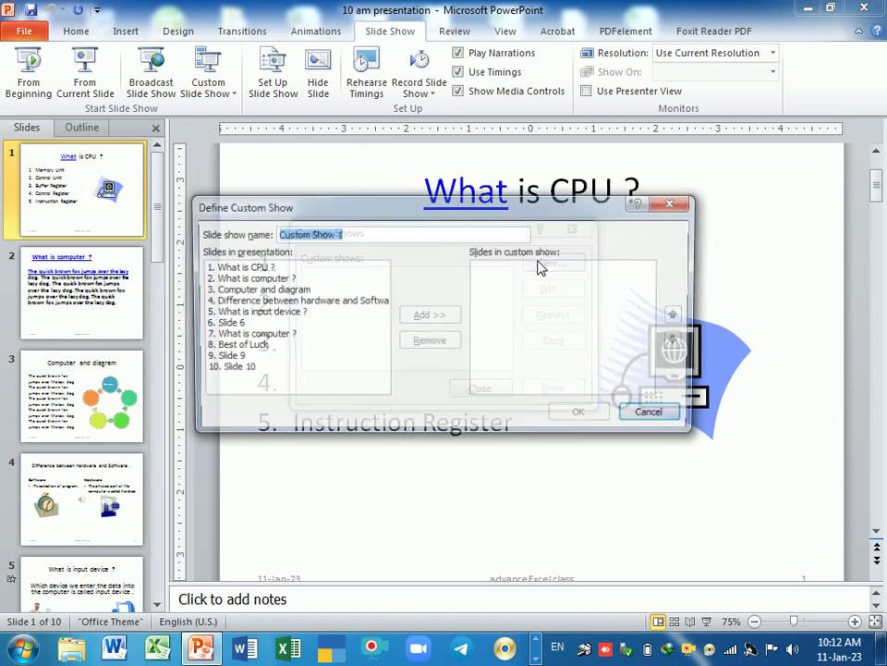
pyautogui.moveTo(412, 211); pyautogui.dragTo(447, 108)
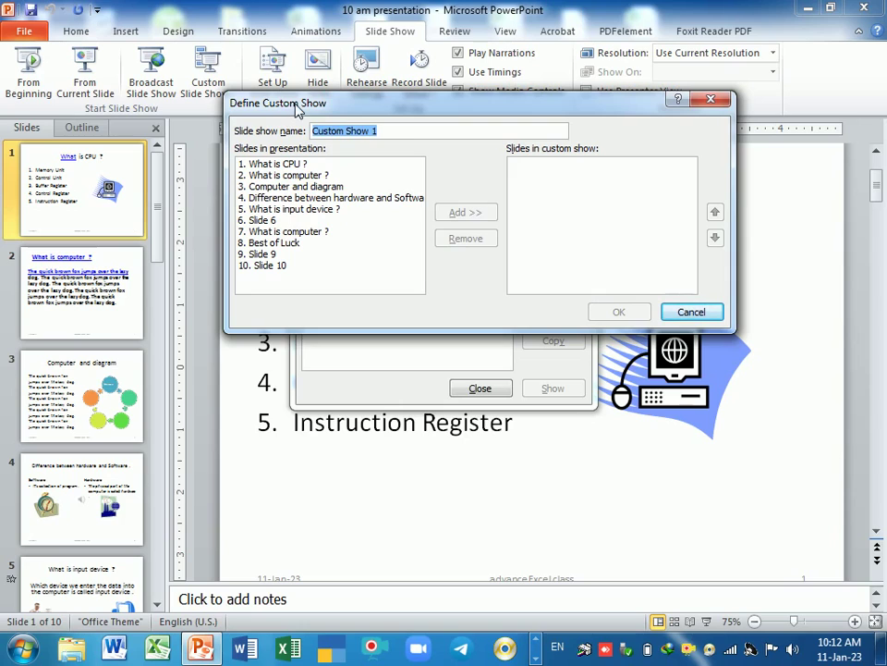
pyautogui.click(379, 130)
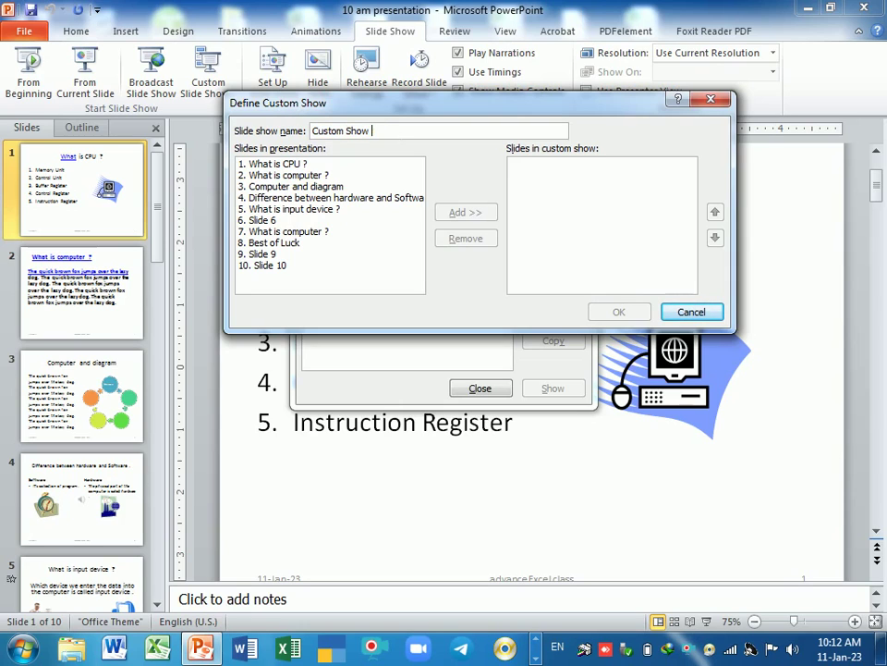
pyautogui.press('BackSpace')
pyautogui.press('BackSpace')
pyautogui.press('BackSpace')
pyautogui.write('Staff PPT')
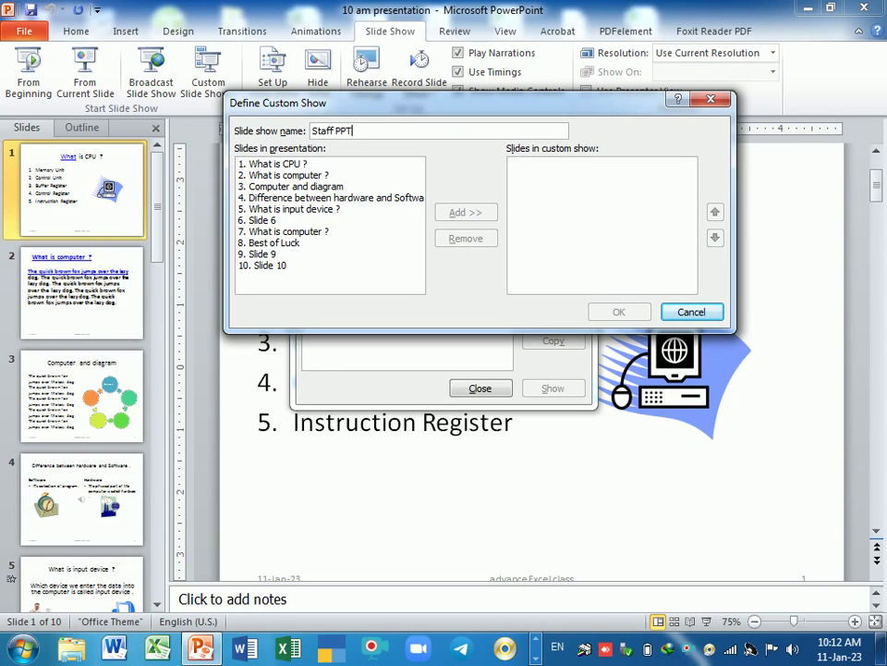
# Step: Add 'What is CPU ?', 'Best of Luck' and 'What is computer ?' to the custom show
pyautogui.click(291, 165)
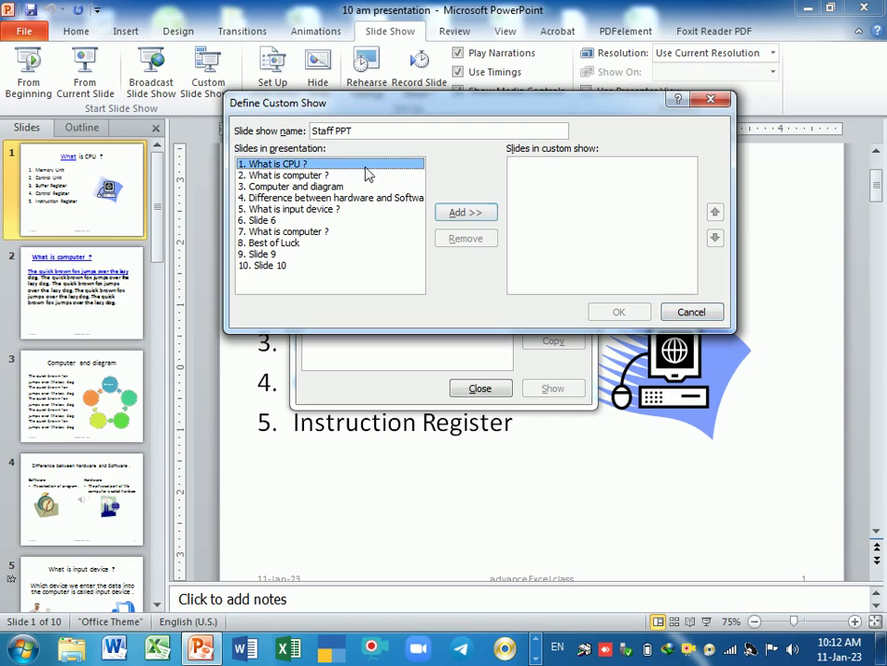
pyautogui.click(463, 214)
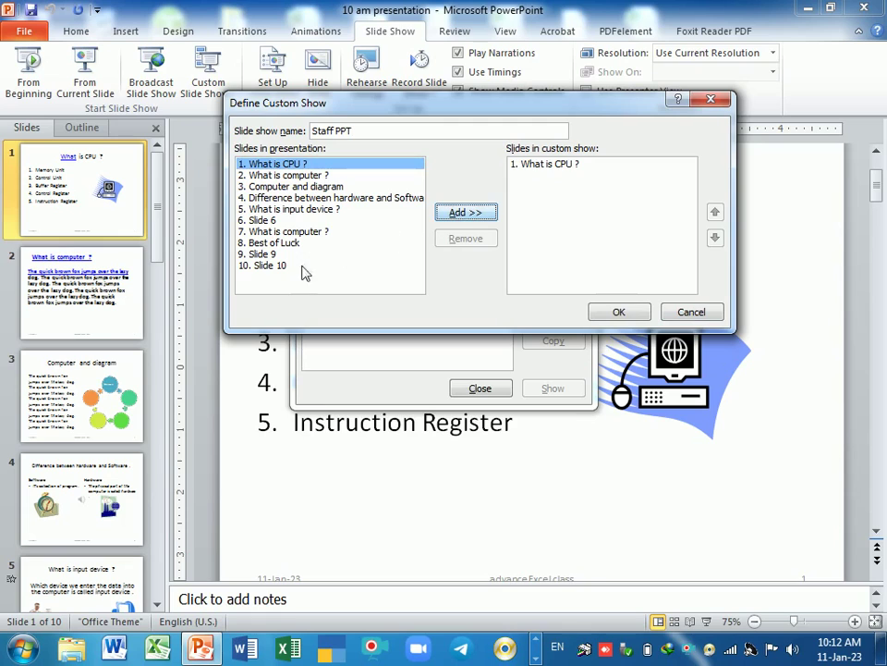
pyautogui.click(273, 243)
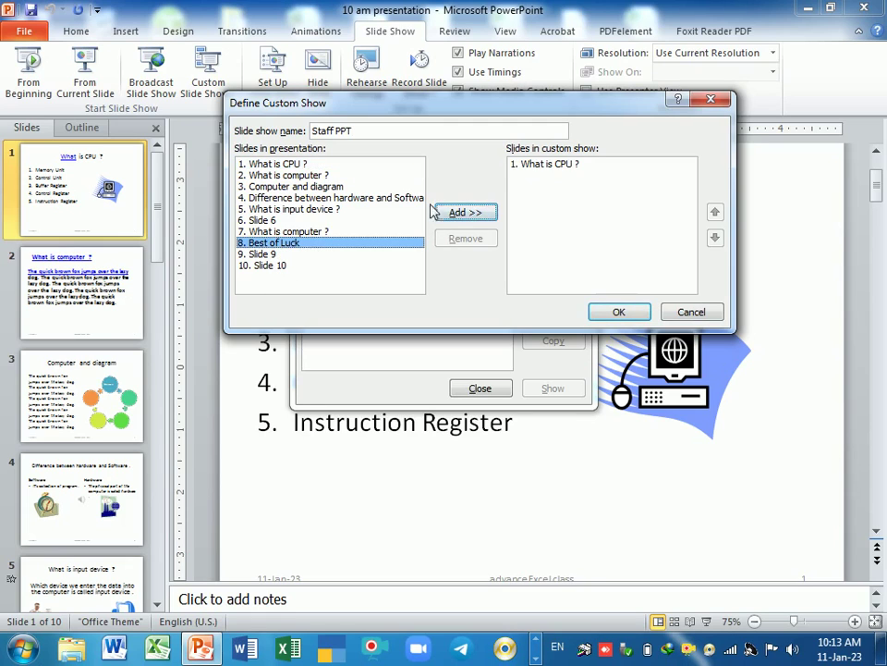
pyautogui.click(458, 213)
pyautogui.click(289, 231)
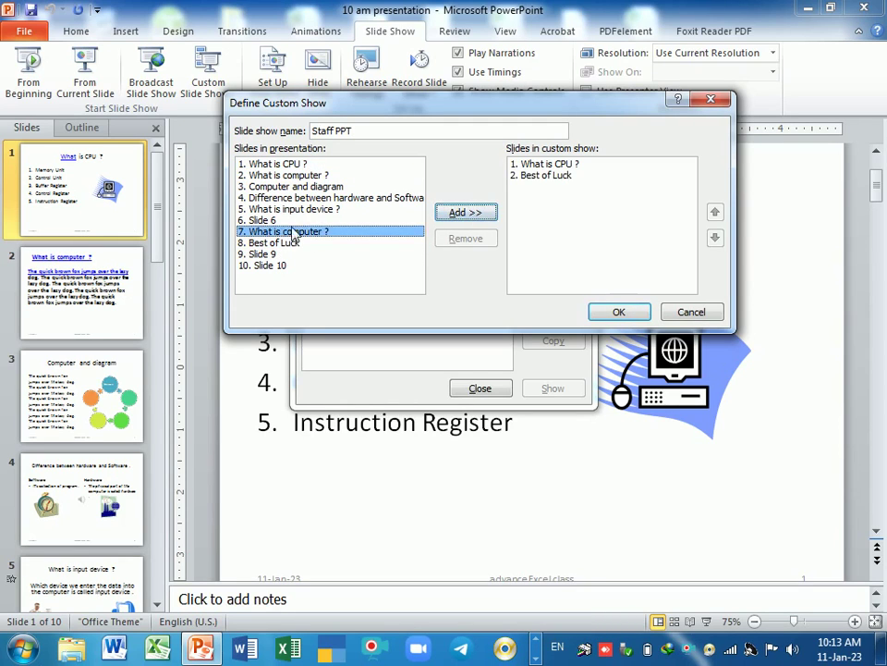
pyautogui.click(467, 213)
# Step: Add the hardware and software slide, Slide 6 and 'What is input device ?', then confirm
pyautogui.click(319, 197)
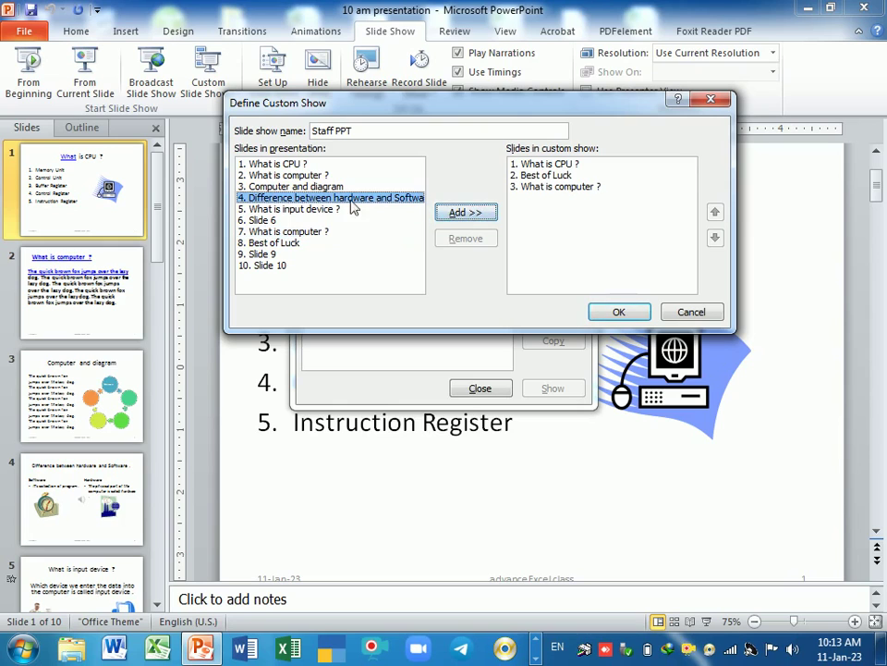
pyautogui.click(458, 213)
pyautogui.click(264, 222)
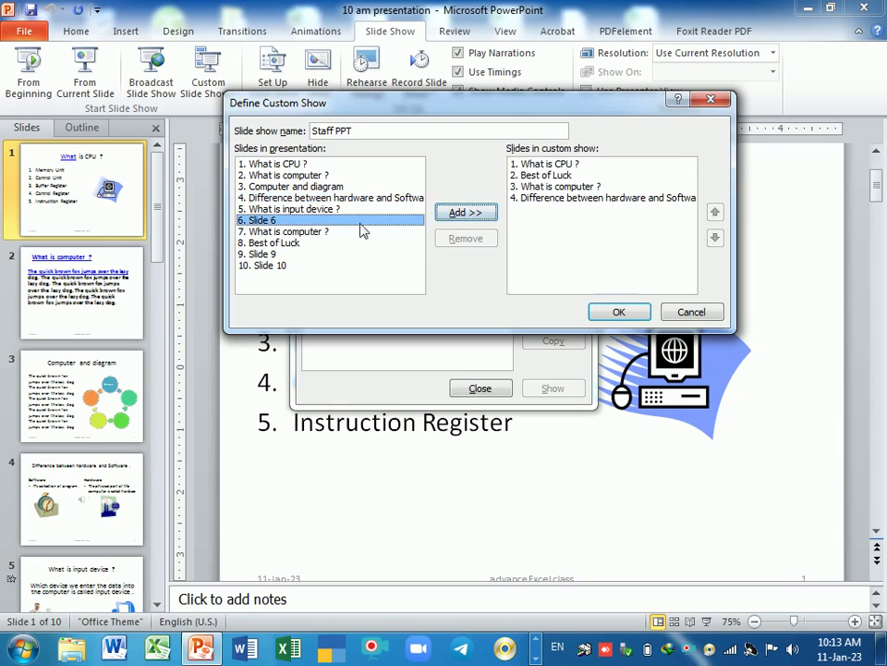
pyautogui.click(462, 212)
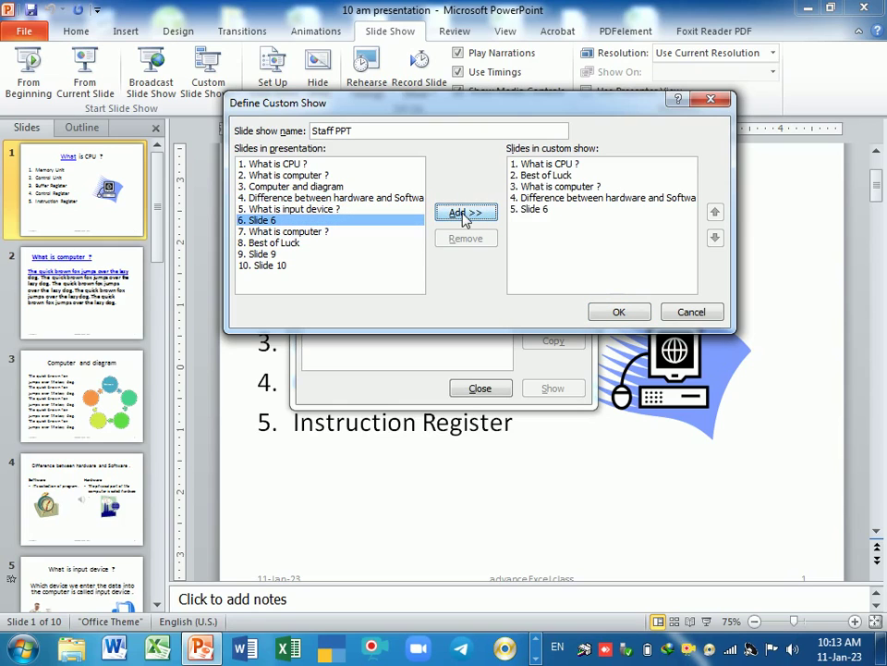
pyautogui.click(263, 254)
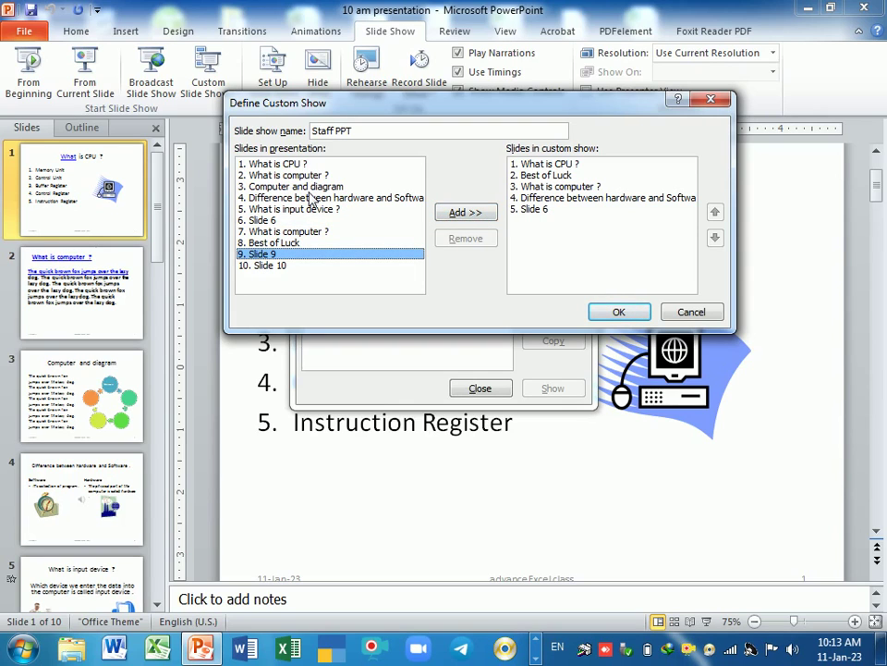
pyautogui.click(319, 208)
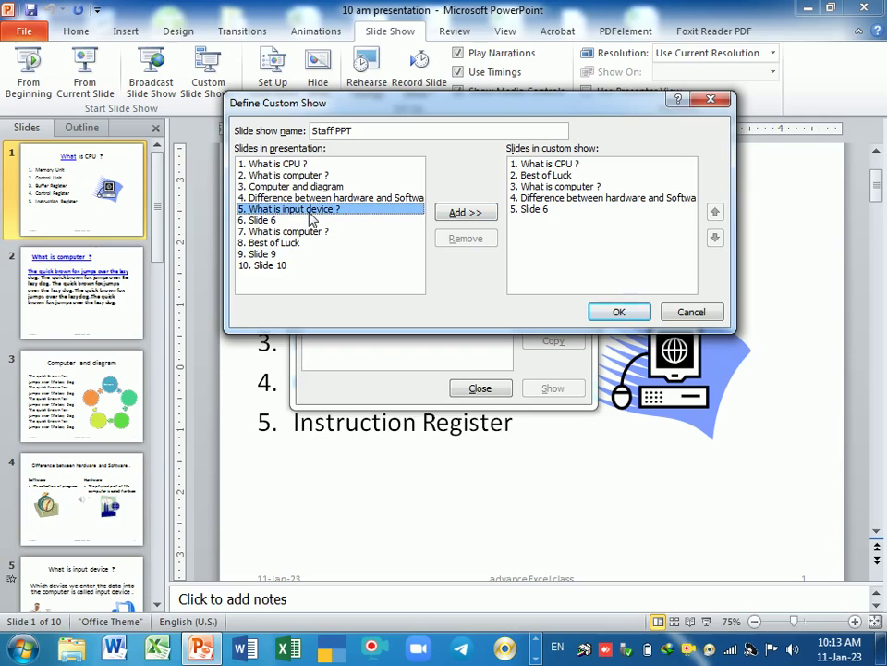
pyautogui.click(469, 213)
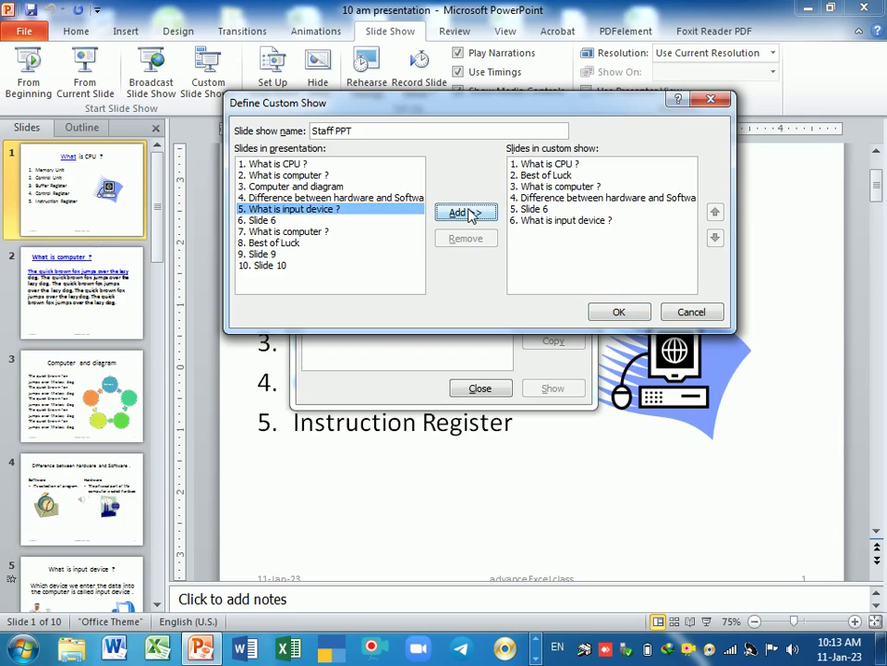
pyautogui.click(623, 314)
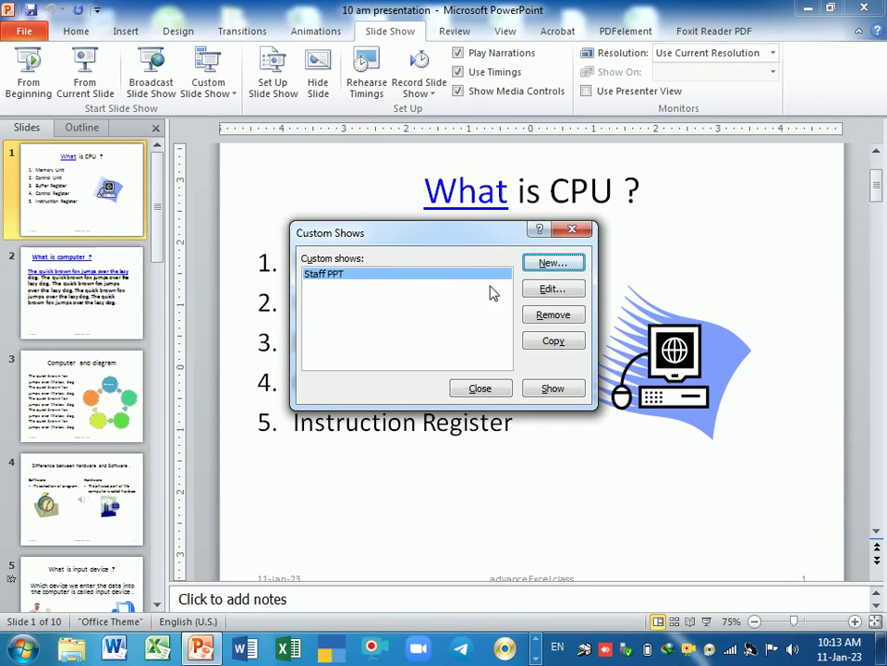
# Step: Edit the Staff PPT custom show and remove Slide 6 from it
pyautogui.click(546, 290)
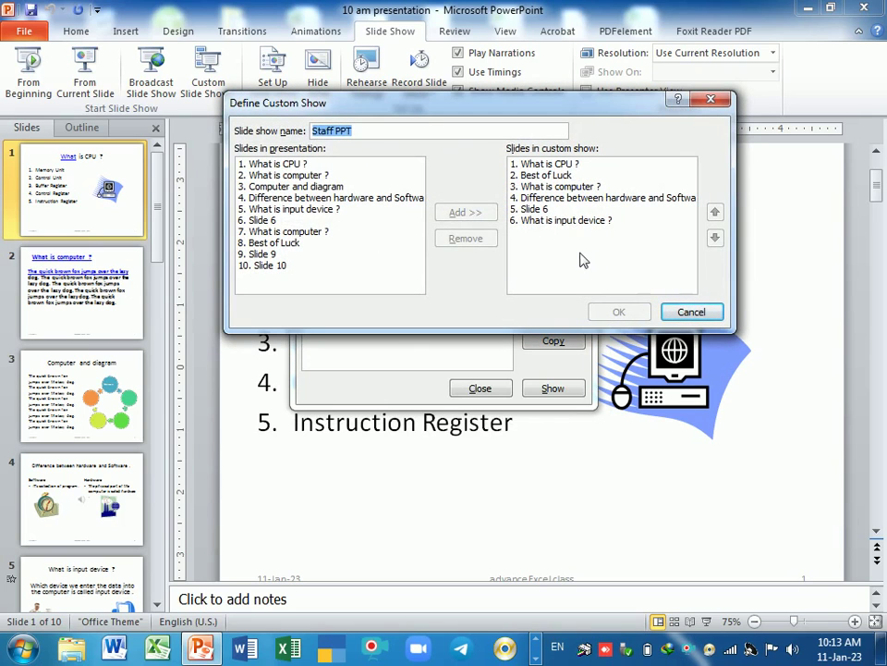
pyautogui.click(533, 210)
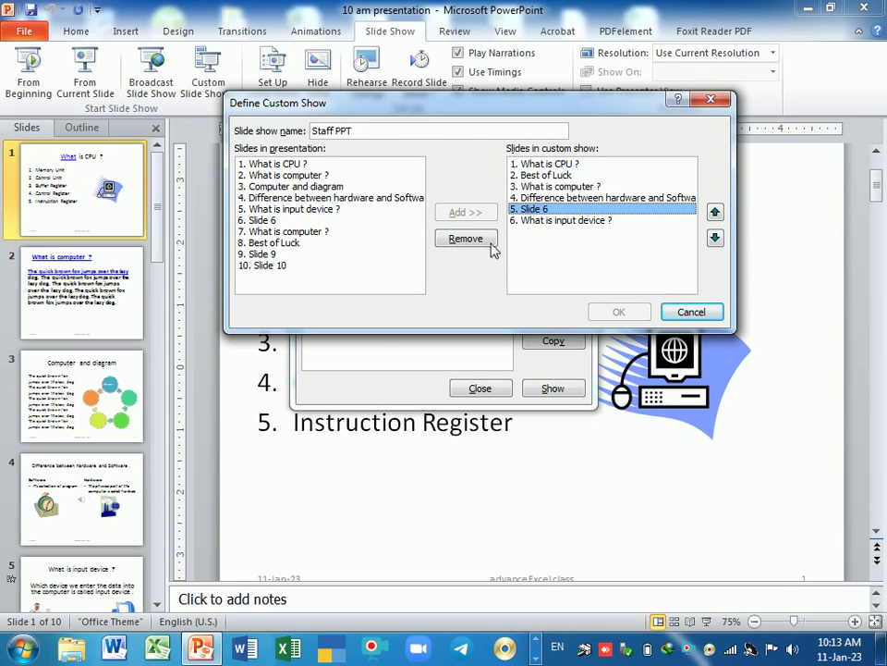
pyautogui.click(467, 238)
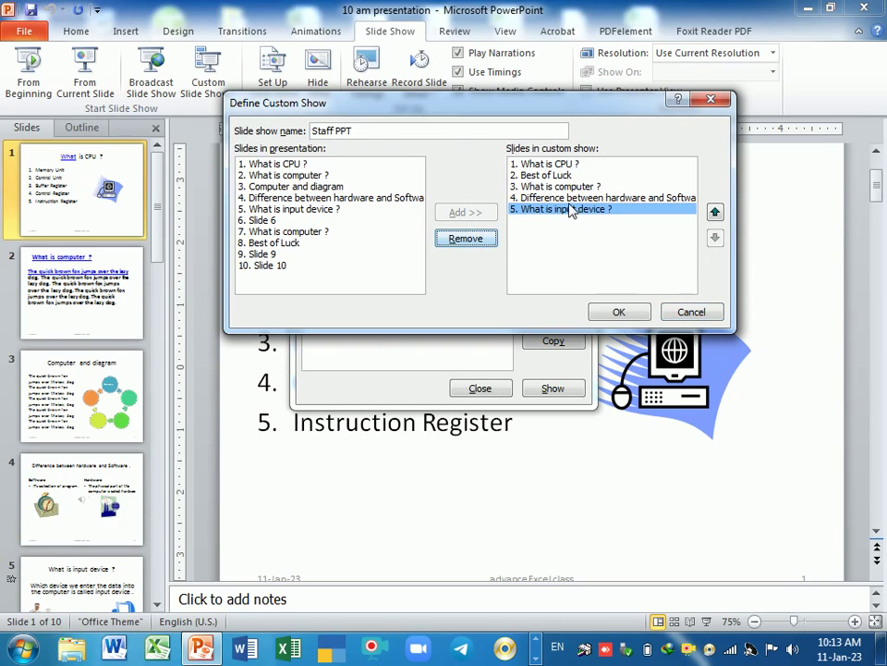
# Step: Move 'What is input device?' to the top and back to fifth place, then save the show
pyautogui.click(716, 214)
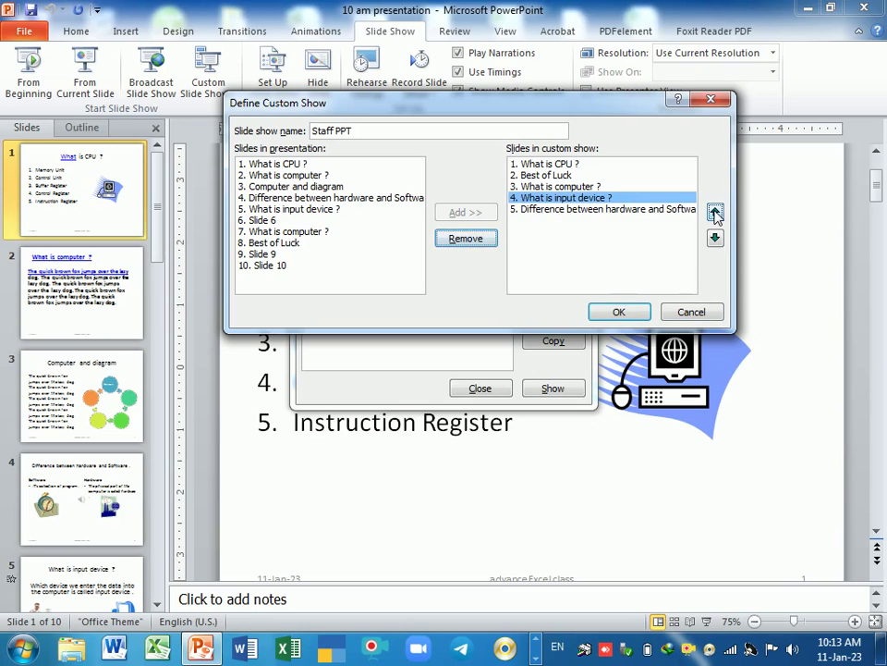
pyautogui.click(716, 213)
pyautogui.click(715, 213)
pyautogui.click(715, 214)
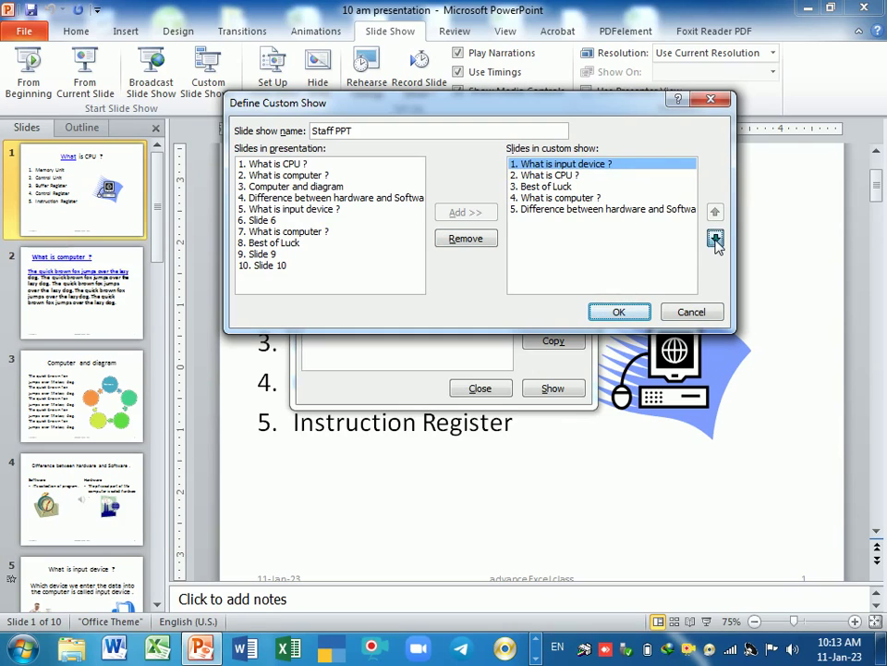
pyautogui.click(715, 239)
pyautogui.click(715, 238)
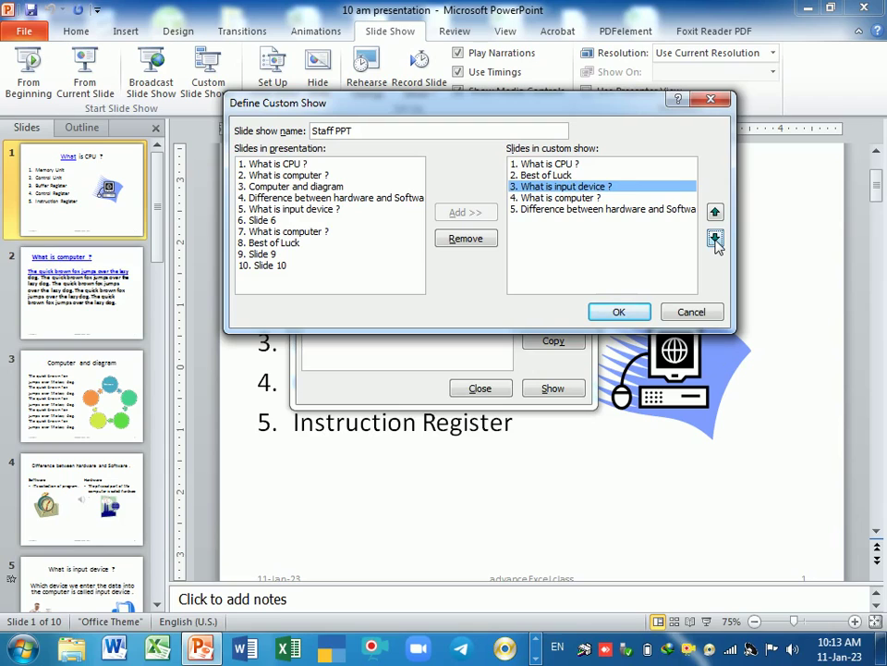
pyautogui.click(716, 239)
pyautogui.click(715, 239)
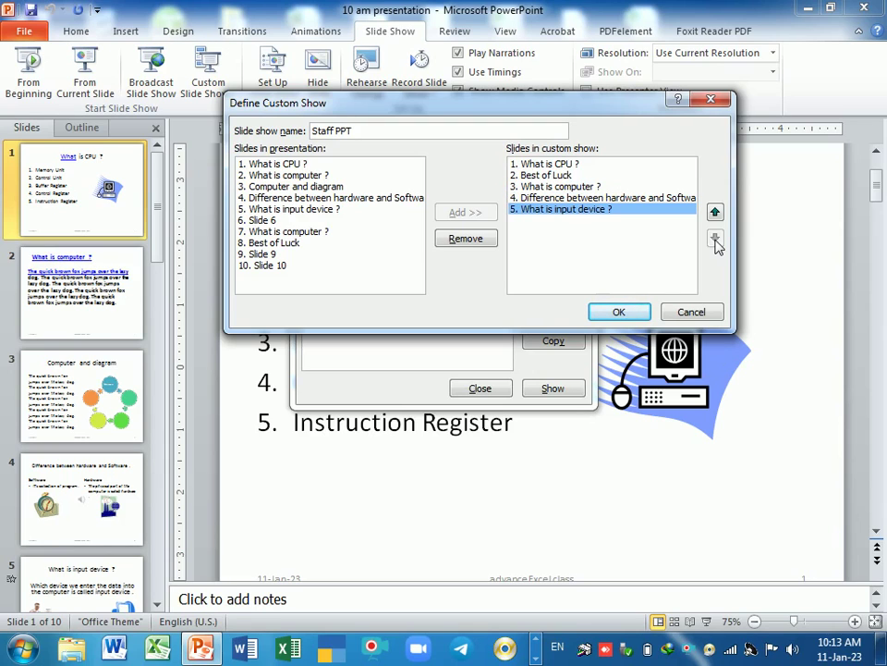
pyautogui.click(618, 316)
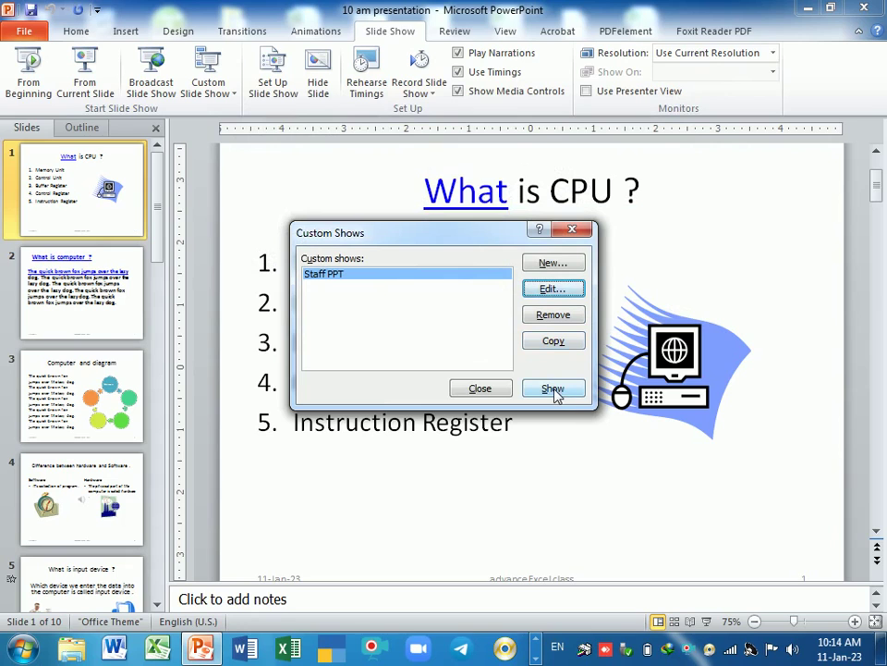
# Step: Present the Staff PPT custom show to its end, exit, and view the custom shows list
pyautogui.click(552, 390)
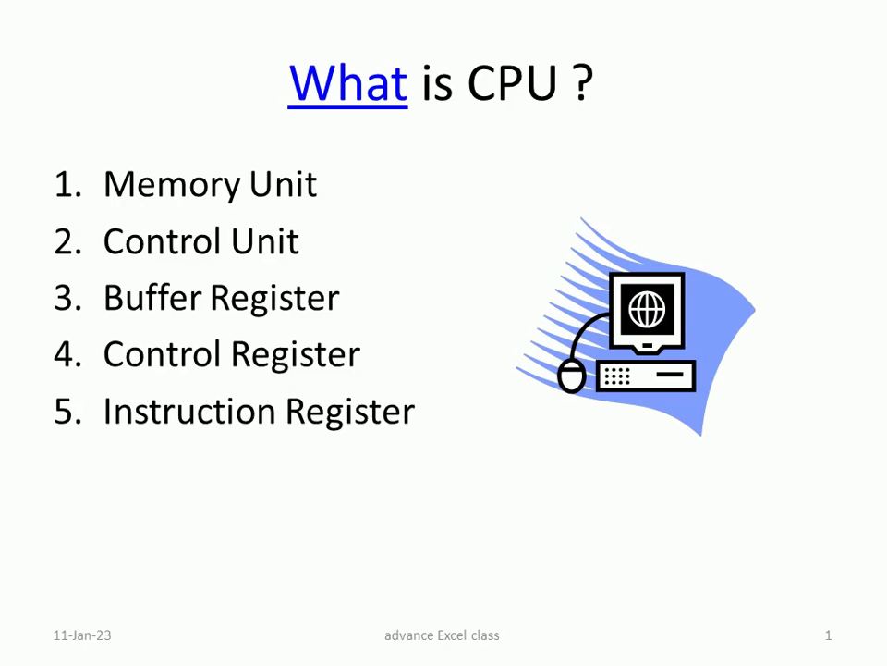
pyautogui.press('Right')
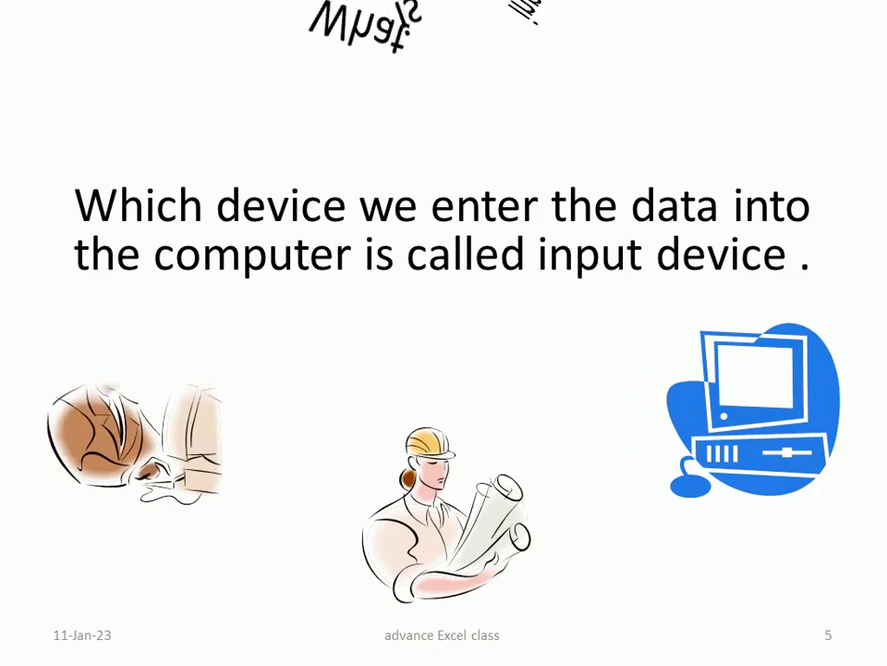
pyautogui.press('Escape')
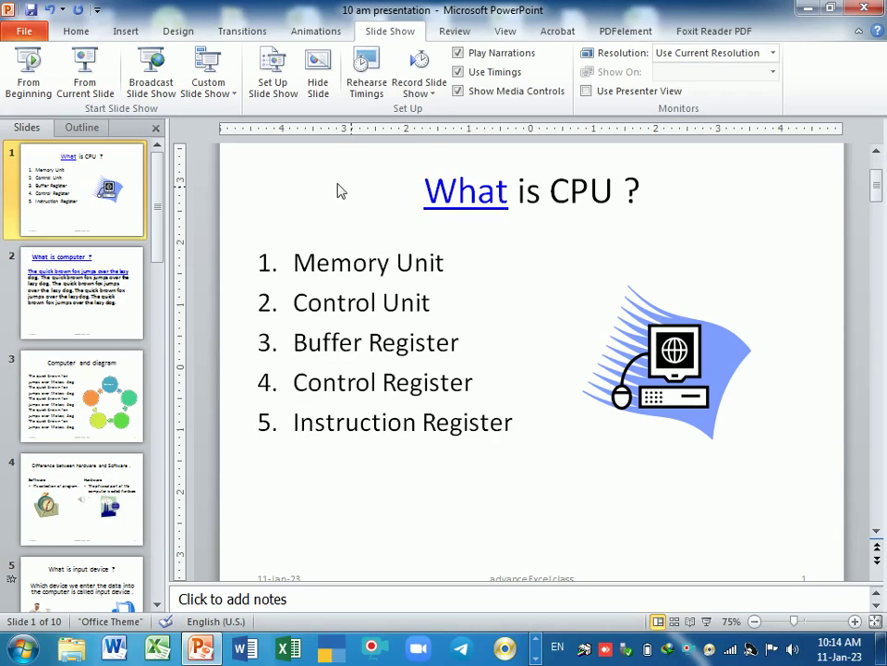
pyautogui.click(225, 97)
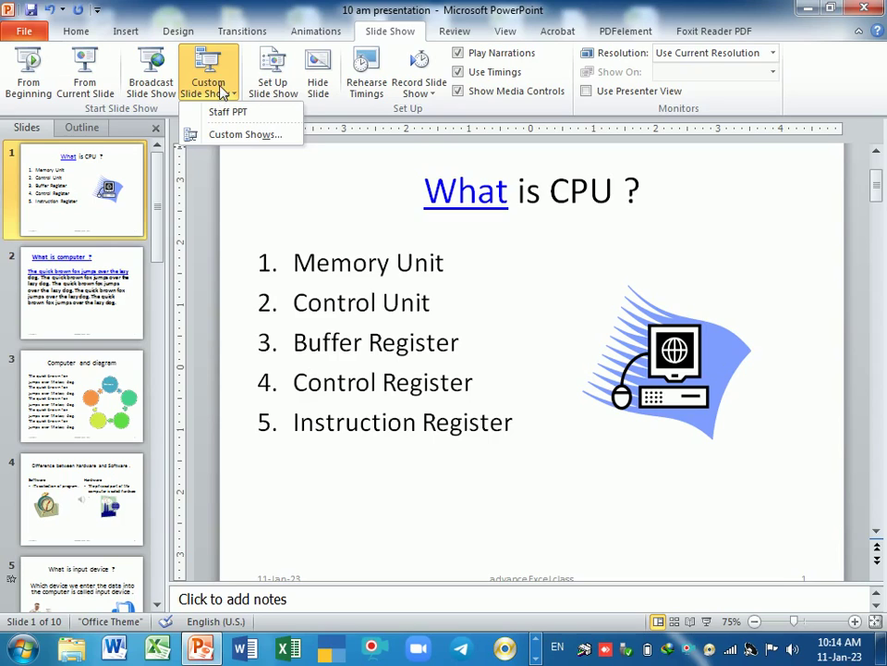
# Step: Present from the first slide through 'Best of Luck' and Advance Excel Training Centre, exiting at slide 9
pyautogui.click(250, 180)
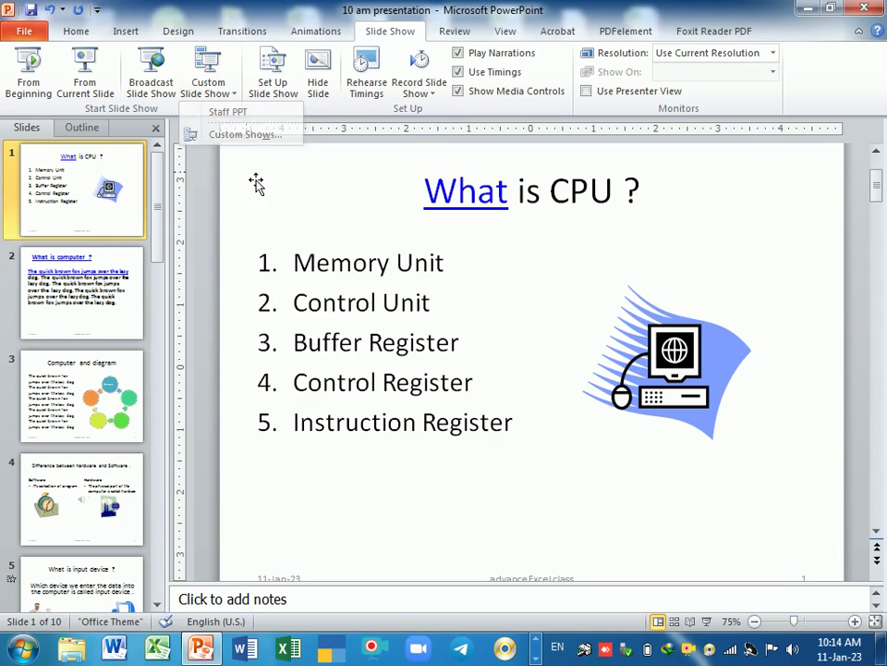
pyautogui.click(17, 98)
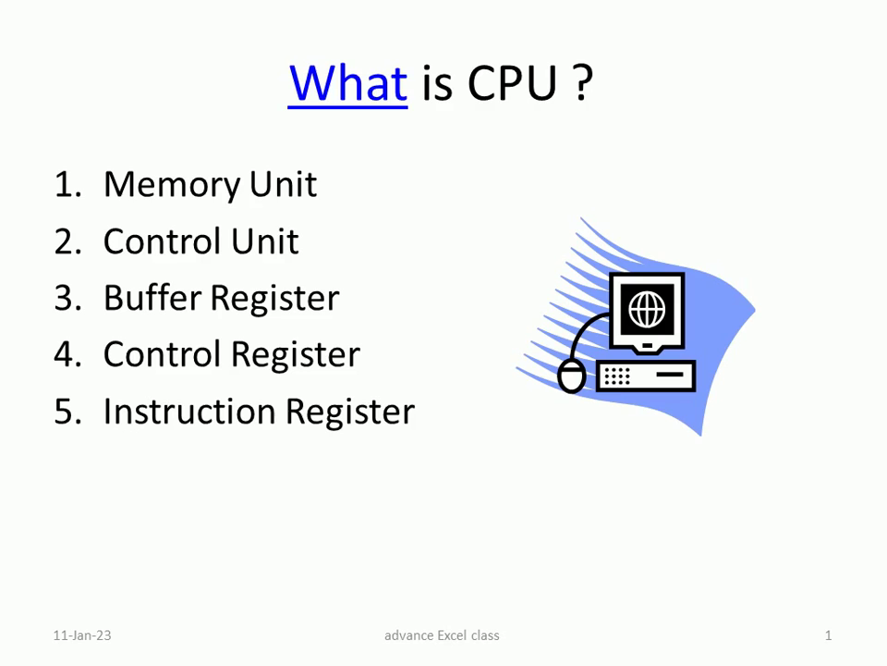
pyautogui.press('Right')
pyautogui.press('Right')
pyautogui.press('Right')
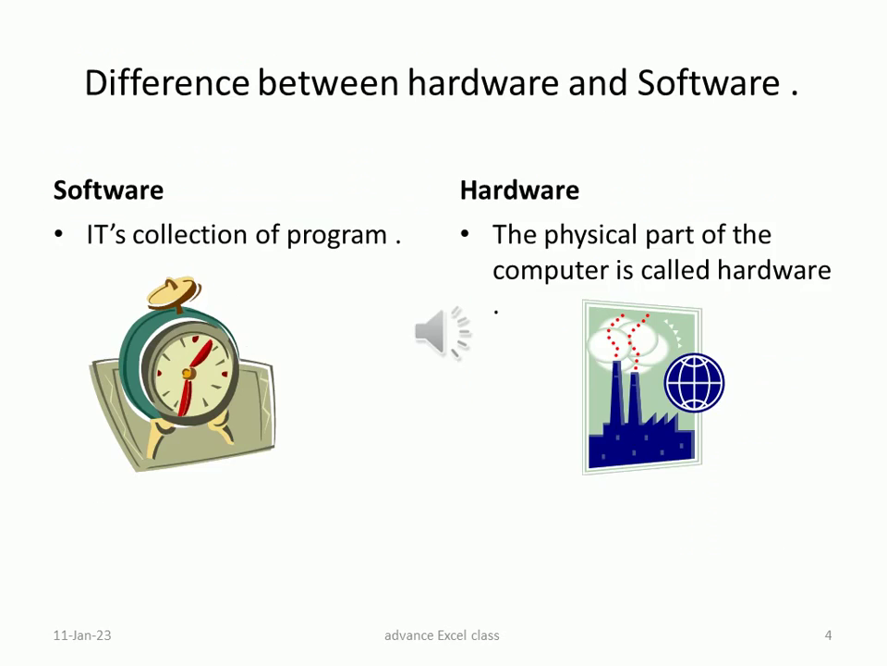
pyautogui.press('Right')
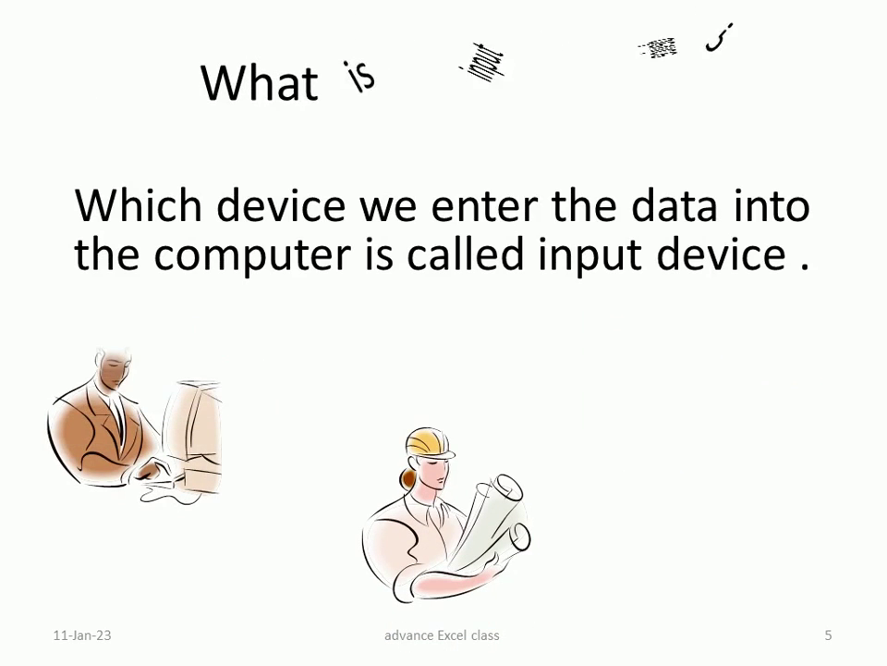
pyautogui.press('Right')
pyautogui.press('Right')
pyautogui.press('Right')
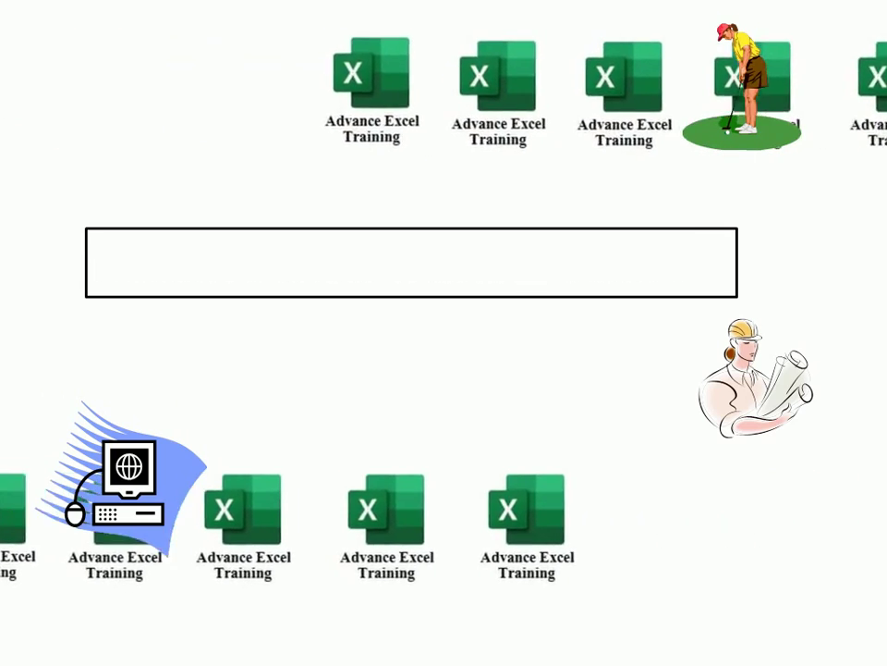
pyautogui.press('Escape')
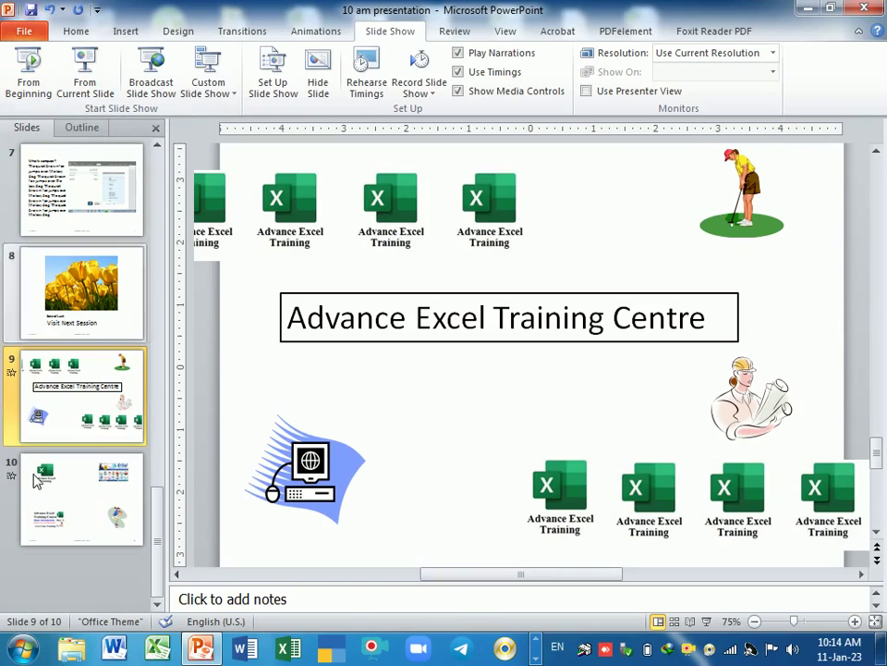
# Step: Set up the show to play custom show 'Staff PPT', looping continuously until Esc
pyautogui.click(274, 86)
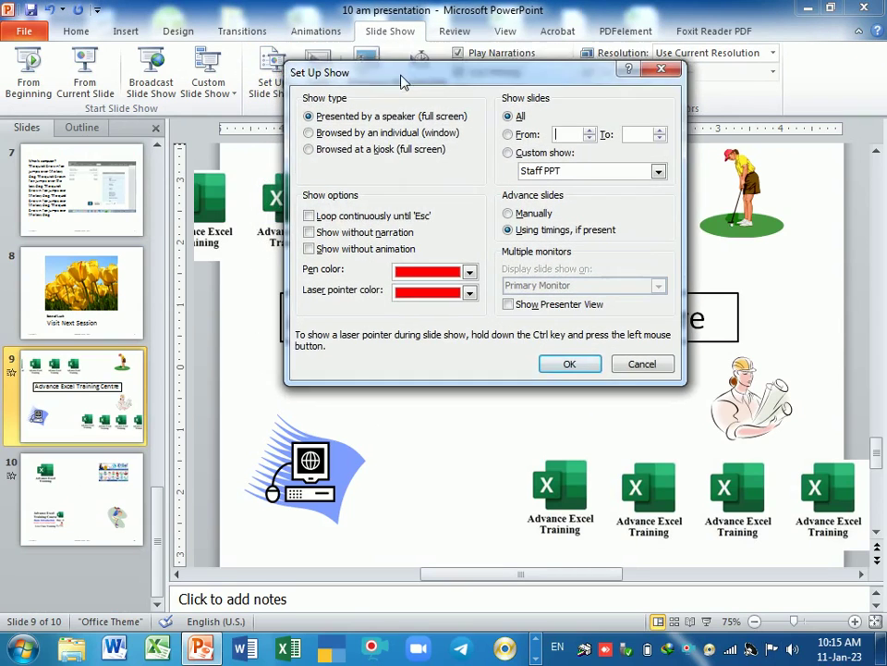
pyautogui.moveTo(402, 82); pyautogui.dragTo(404, 164)
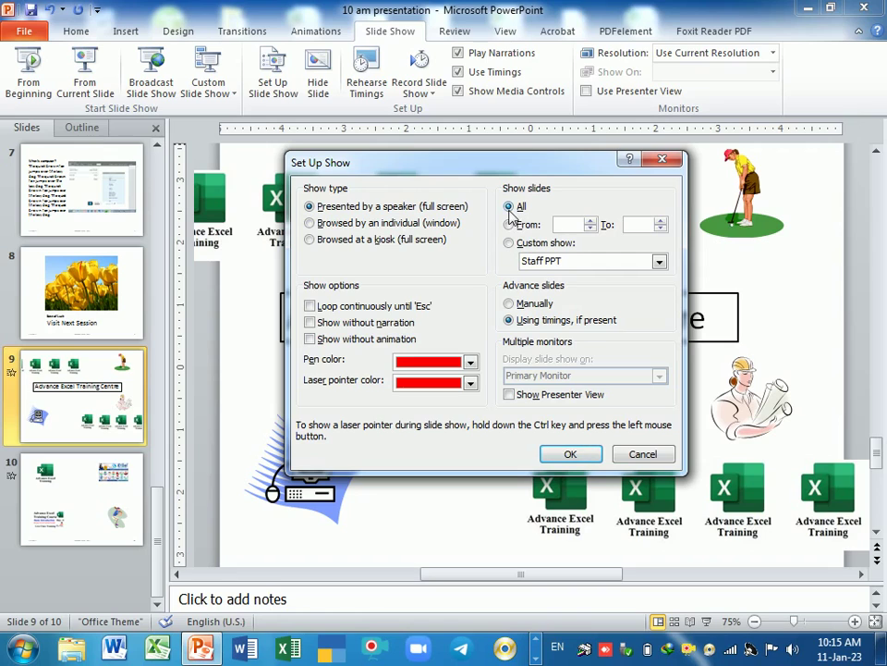
pyautogui.click(511, 226)
pyautogui.click(509, 242)
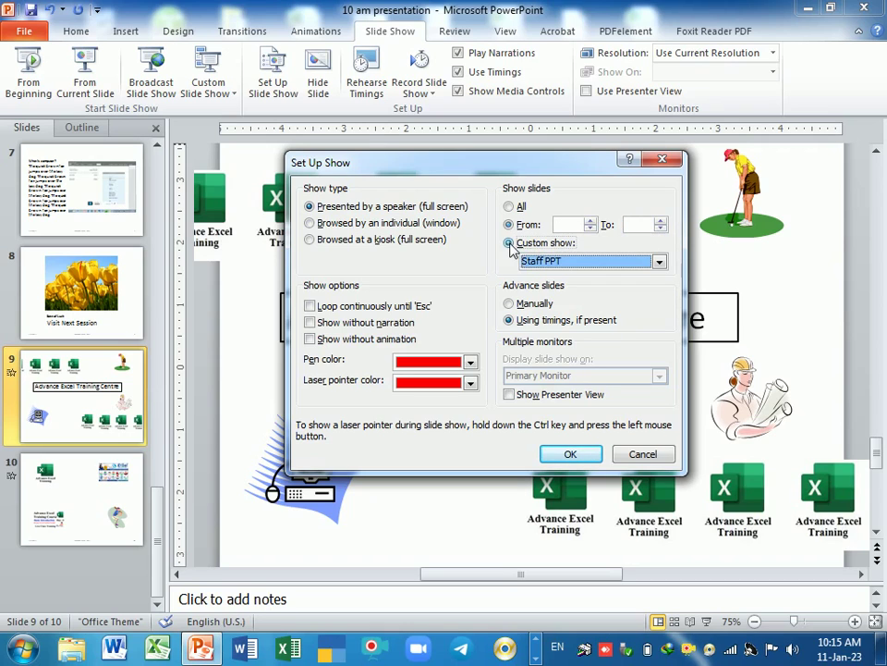
pyautogui.click(659, 262)
pyautogui.click(555, 277)
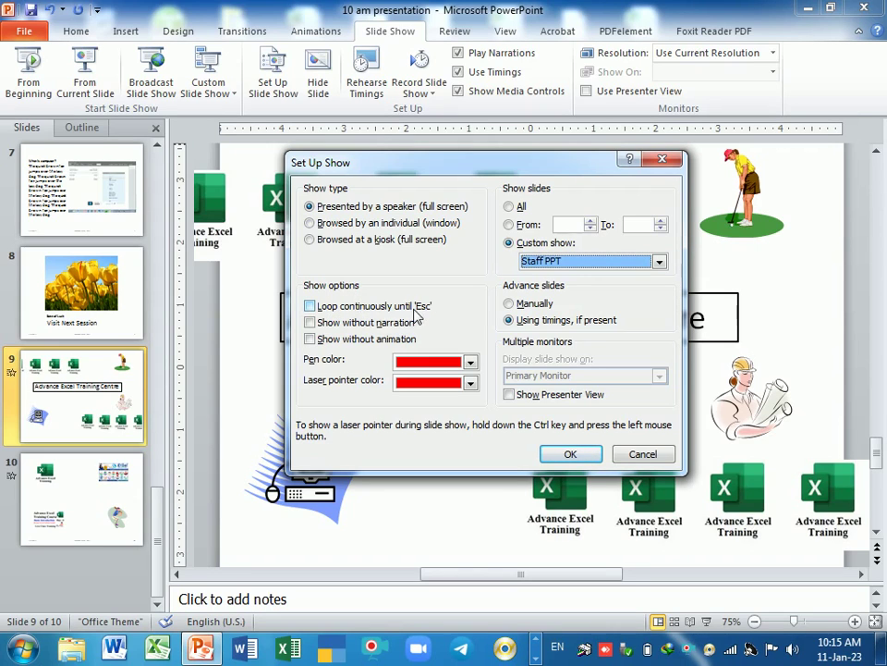
pyautogui.click(311, 307)
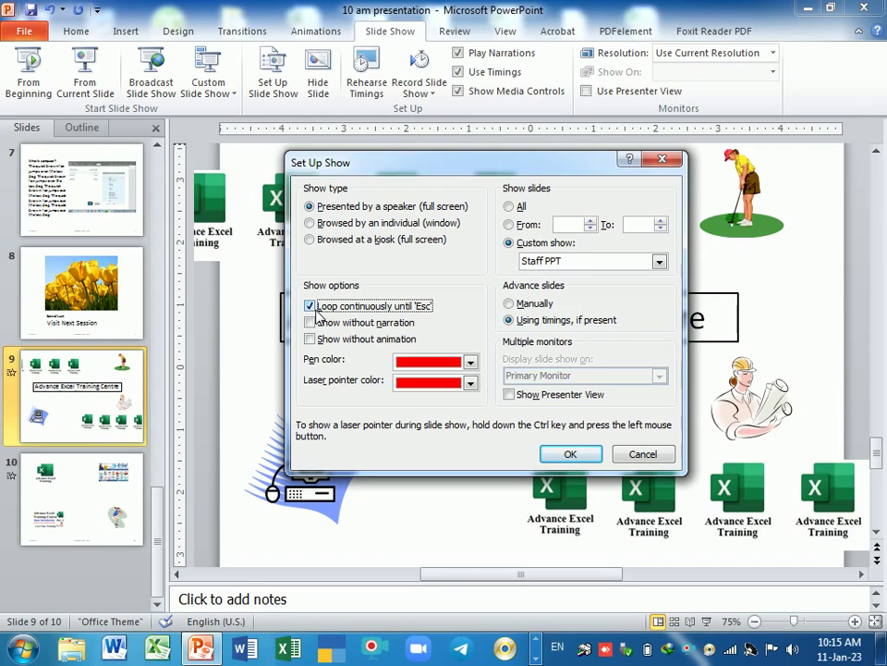
pyautogui.click(573, 458)
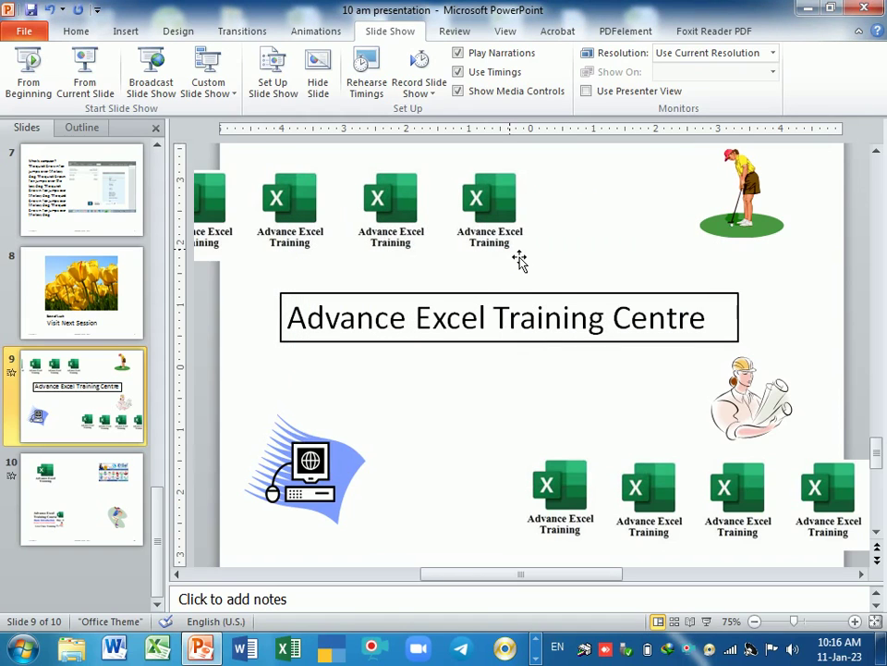
# Step: Play the Staff PPT show full screen, step through its slides, then exit to slide 4
pyautogui.press('F5')
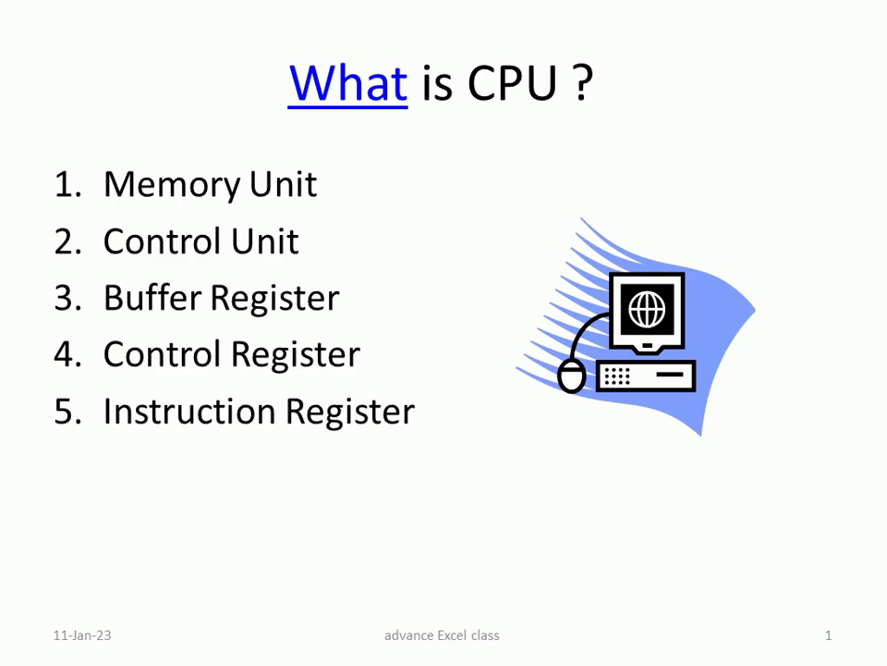
pyautogui.press('End')
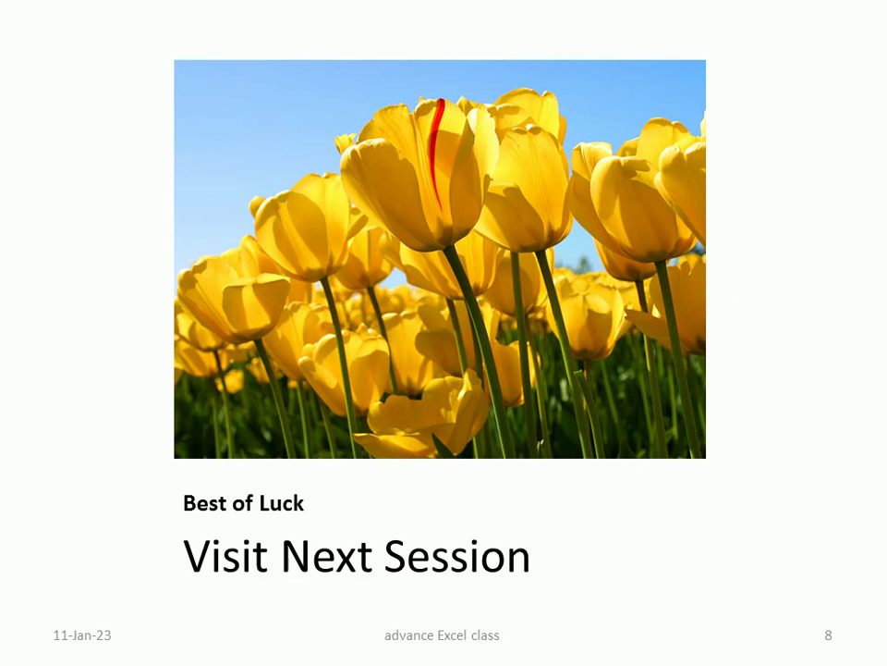
pyautogui.press('Left')
pyautogui.press('Left')
pyautogui.press('Left')
pyautogui.press('Left')
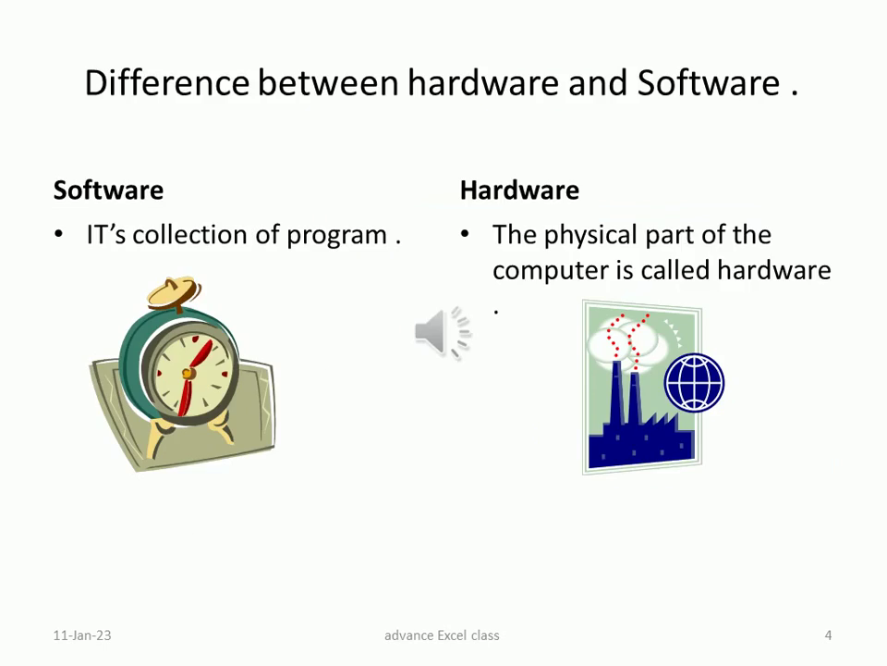
pyautogui.press('Right')
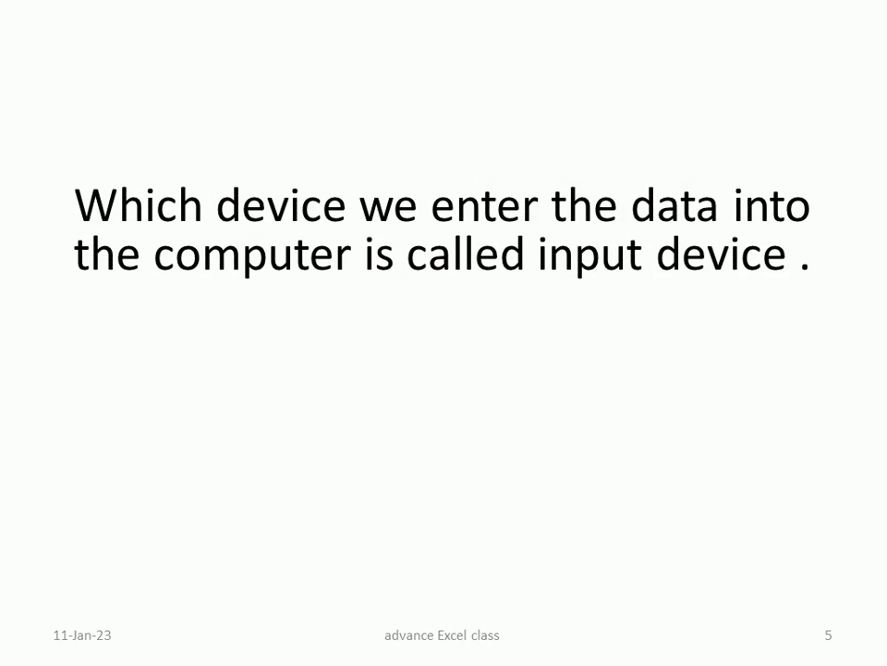
pyautogui.press('Home')
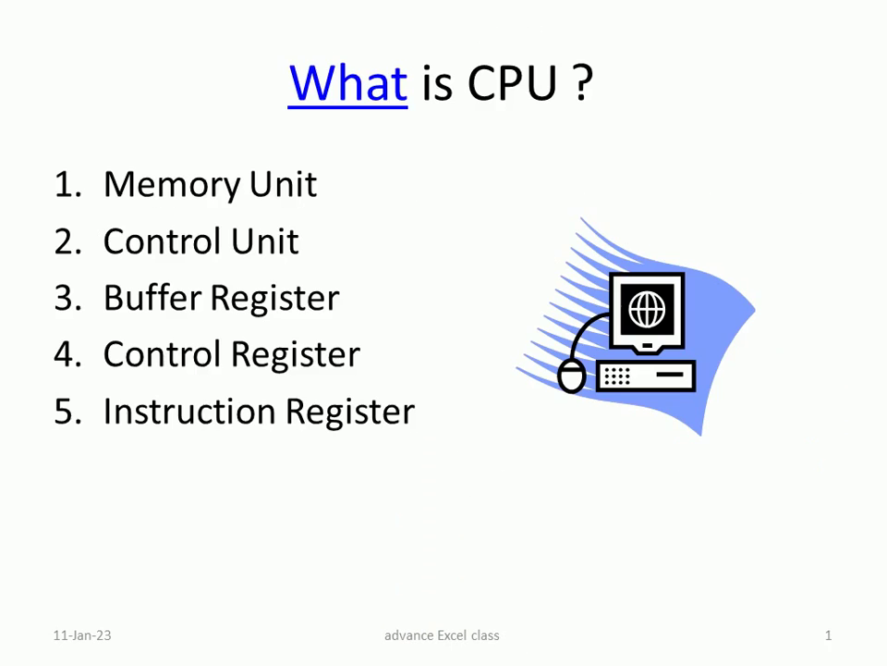
pyautogui.press('End')
pyautogui.press('Left')
pyautogui.press('Left')
pyautogui.press('Left')
pyautogui.press('Left')
pyautogui.press('Right')
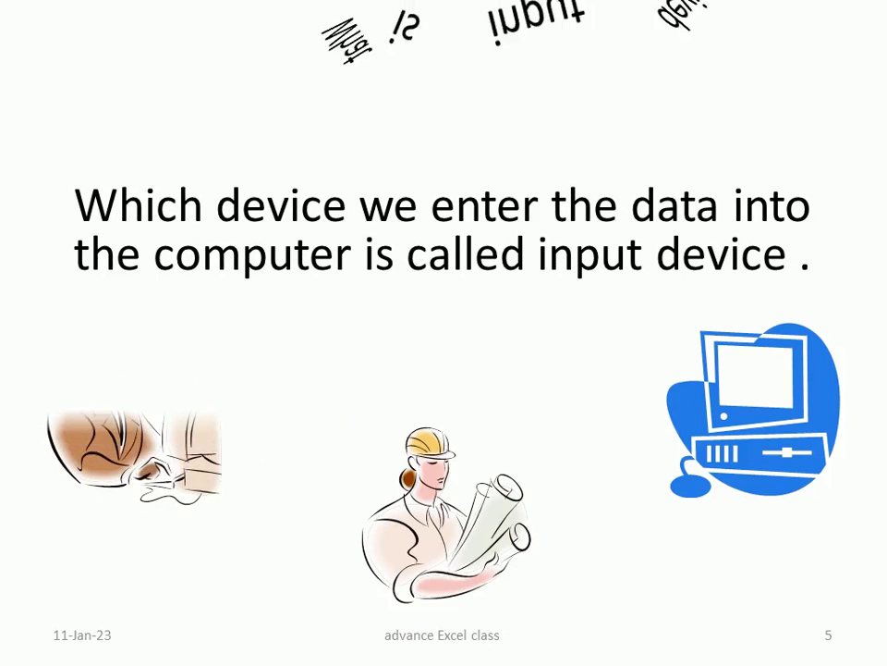
pyautogui.press('Home')
pyautogui.press('End')
pyautogui.press('Left')
pyautogui.press('Left')
pyautogui.press('Left')
pyautogui.press('Right')
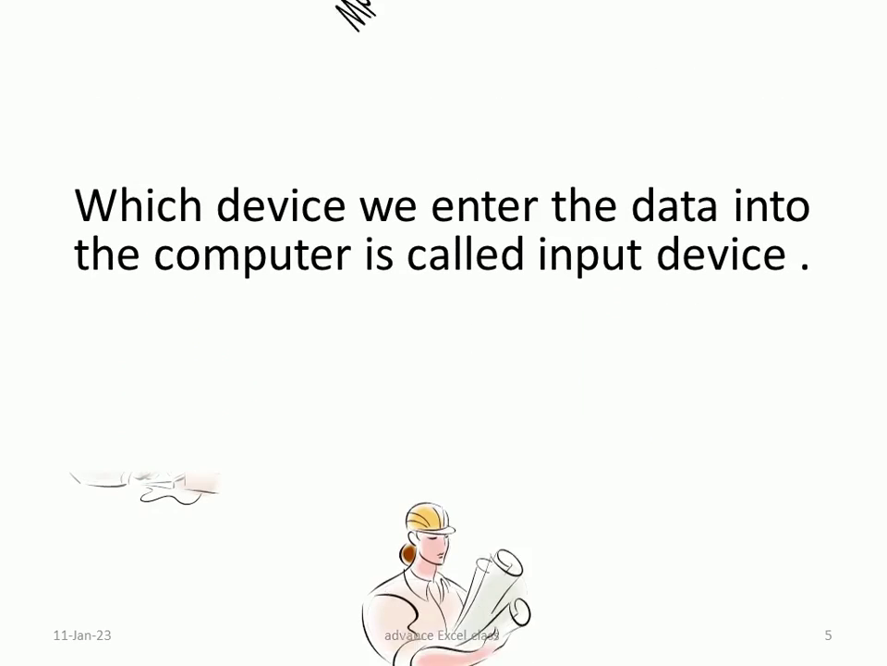
pyautogui.press('Home')
pyautogui.press('End')
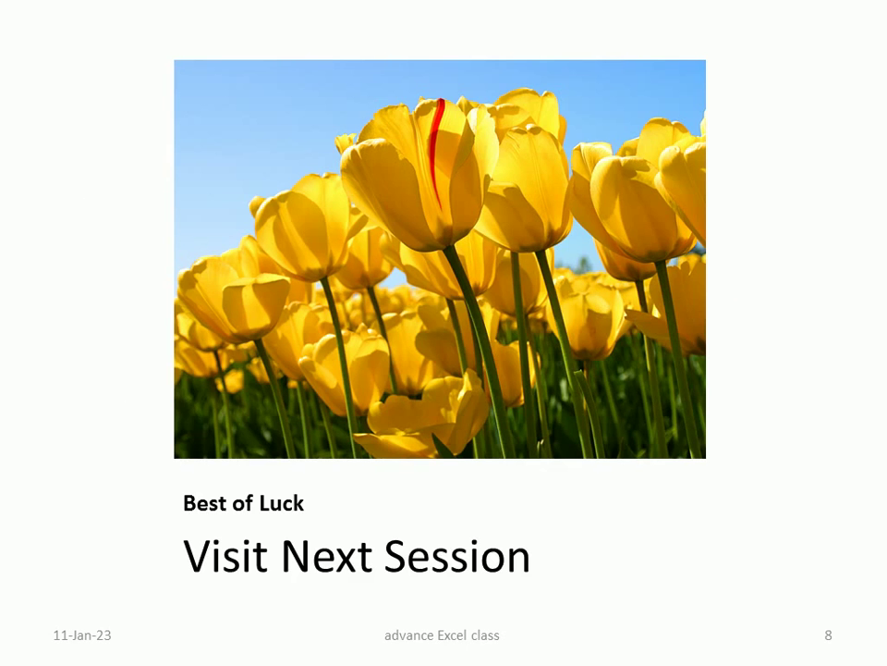
pyautogui.press('Left')
pyautogui.press('Left')
pyautogui.press('Left')
pyautogui.press('Left')
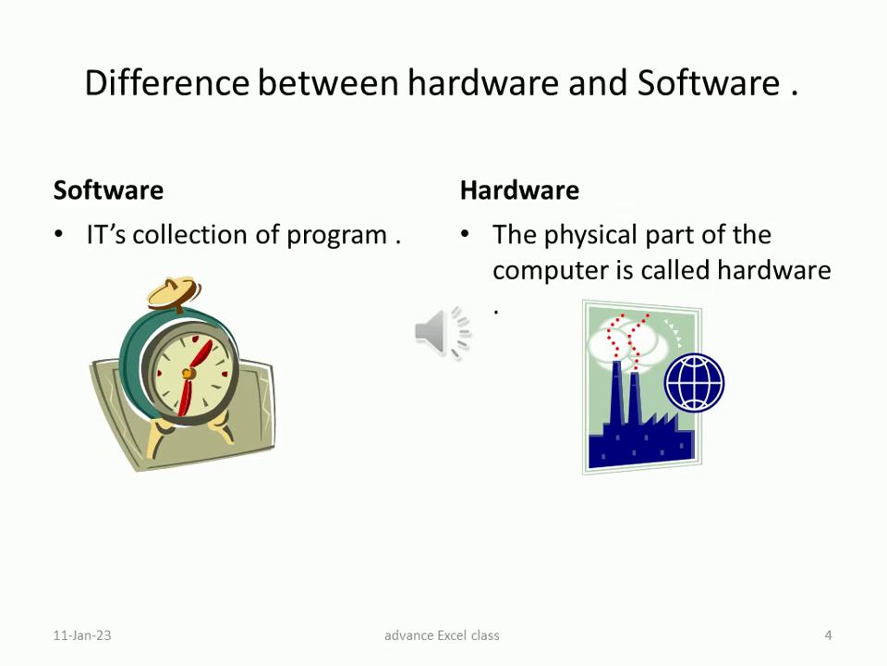
pyautogui.press('Escape')
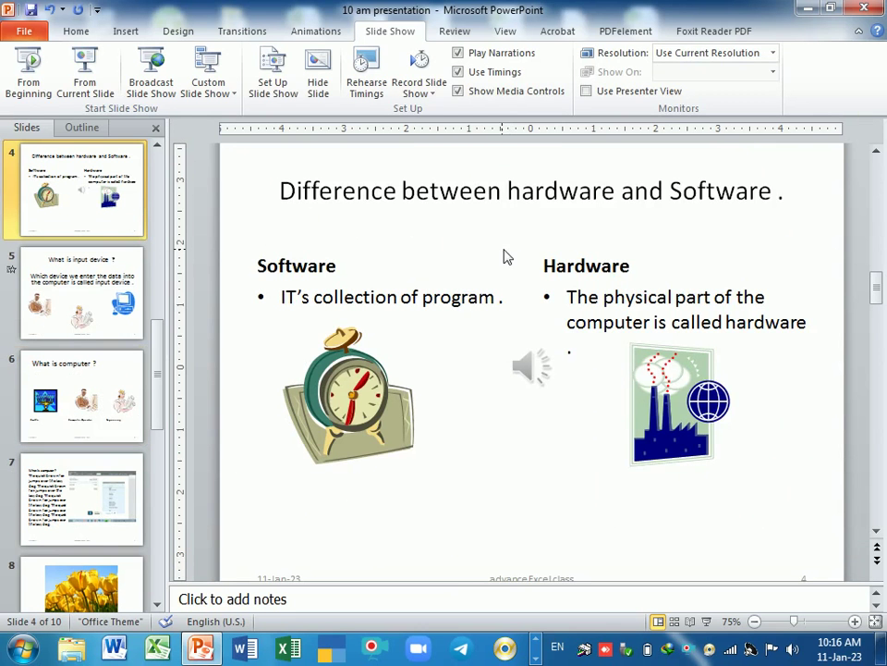
# Step: Delete the speaker audio icon from slide 4
pyautogui.click(534, 377)
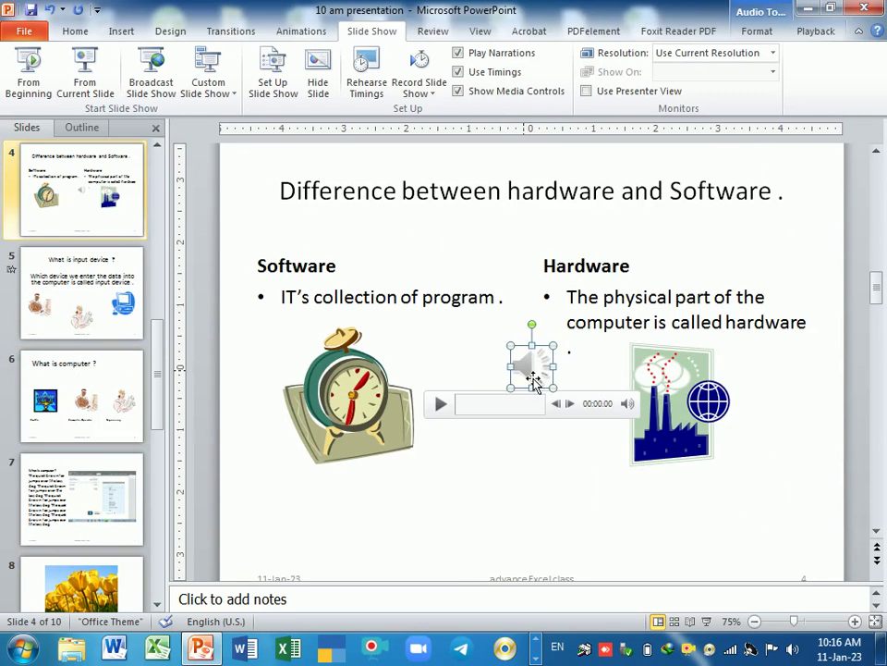
pyautogui.press('Delete')
pyautogui.scroll(3, 503, 404)
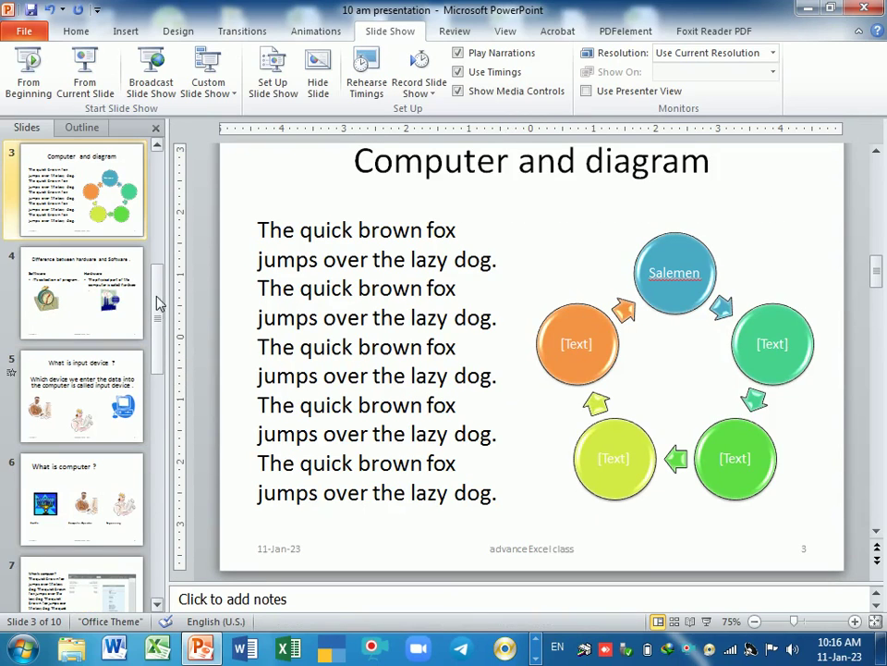
pyautogui.scroll(3, 153, 299)
pyautogui.scroll(2, 154, 299)
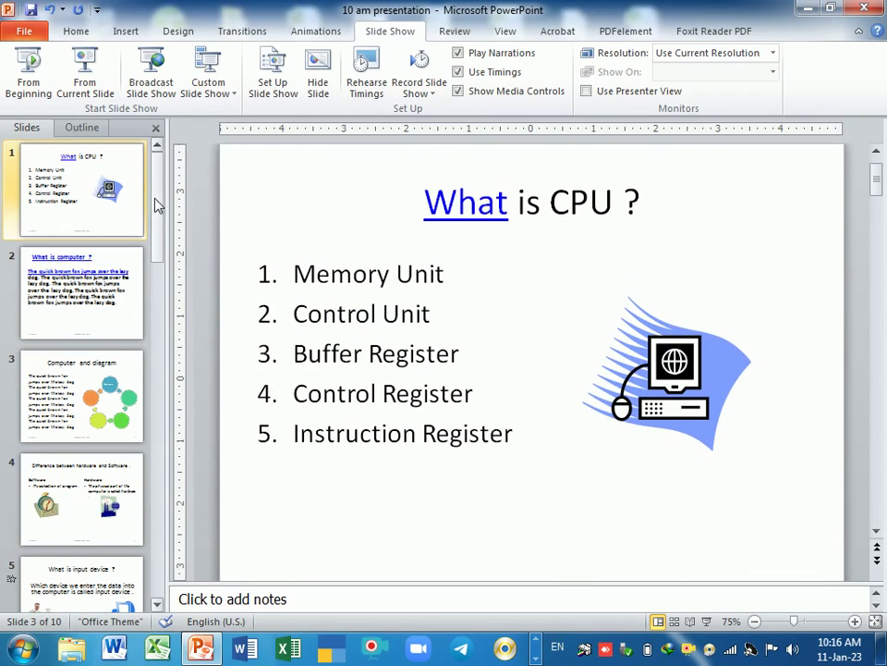
# Step: Make slides advance automatically after 00:01.00 instead of on mouse click
pyautogui.click(242, 33)
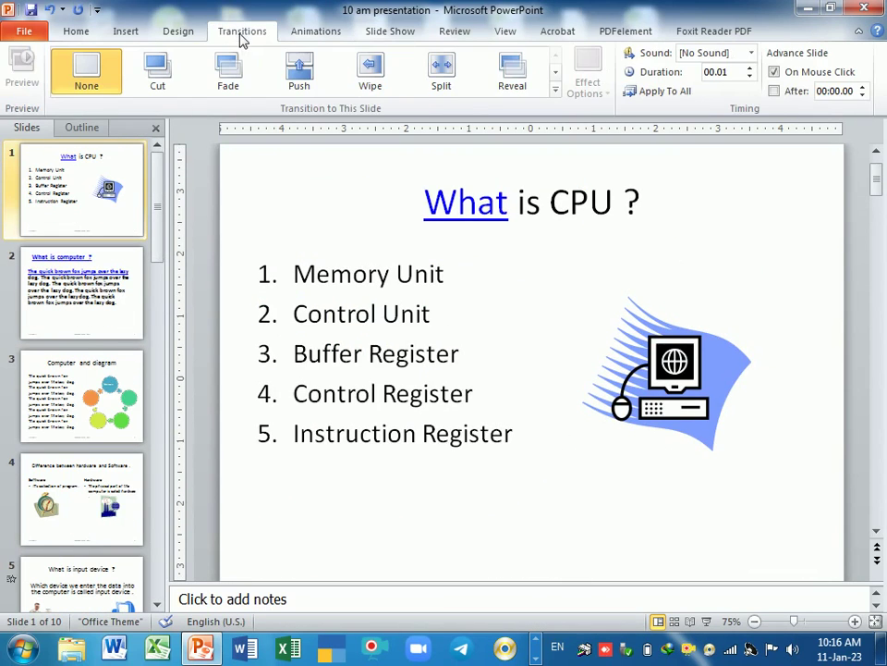
pyautogui.click(774, 71)
pyautogui.click(775, 90)
pyautogui.click(862, 87)
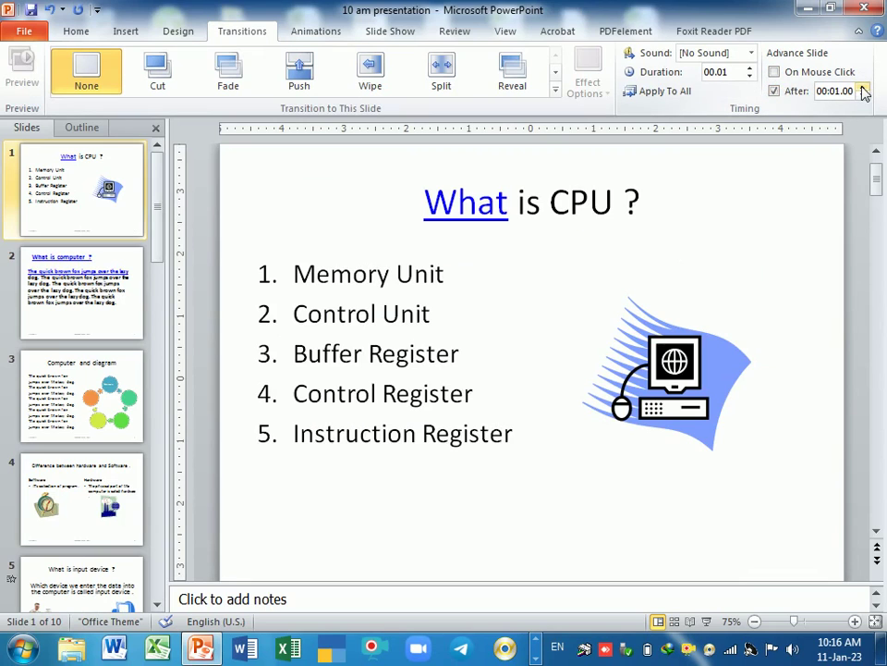
pyautogui.click(862, 94)
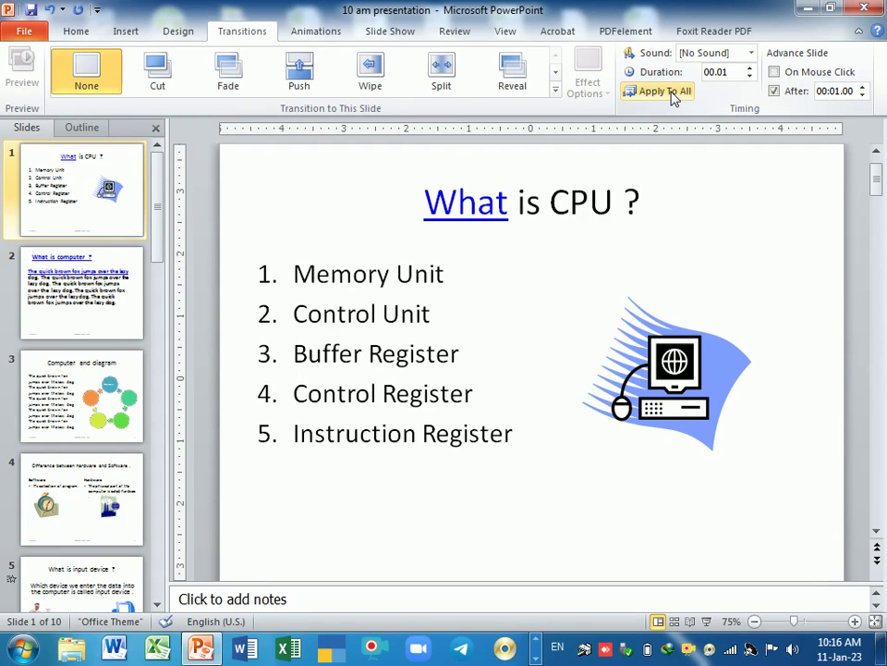
# Step: Confirm the slide show setup, keeping custom show Staff PPT with looping
pyautogui.click(396, 35)
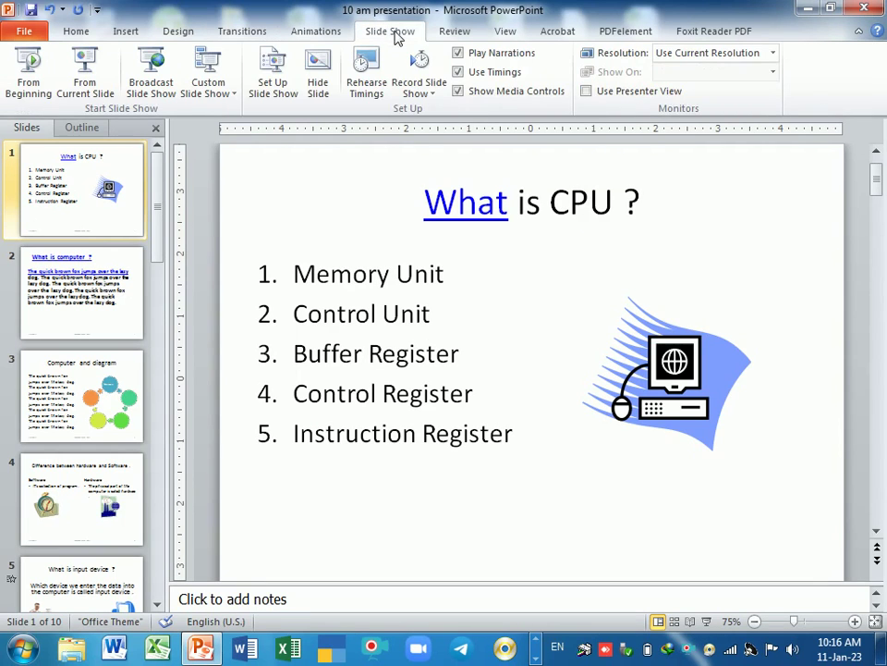
pyautogui.click(273, 74)
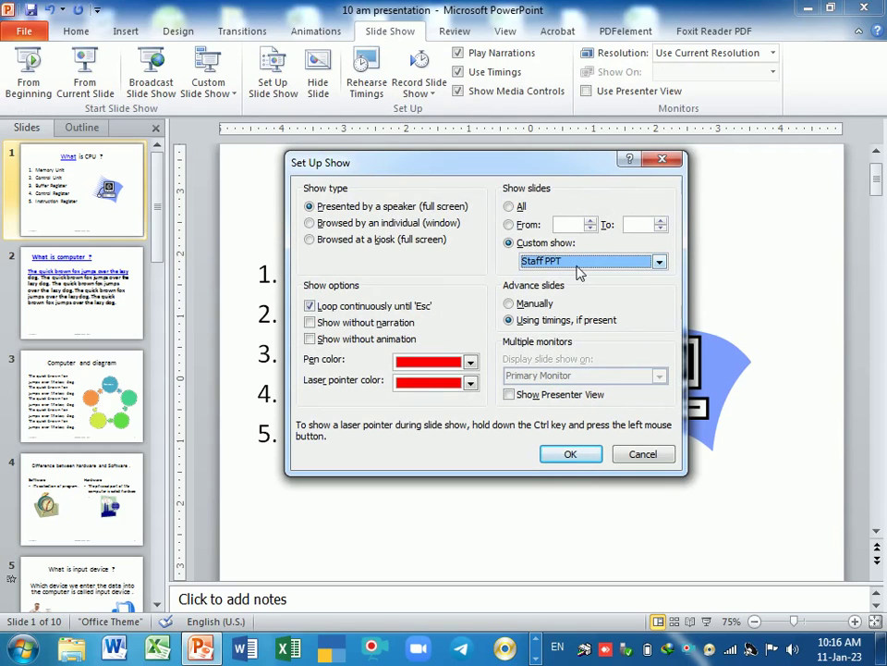
pyautogui.click(568, 454)
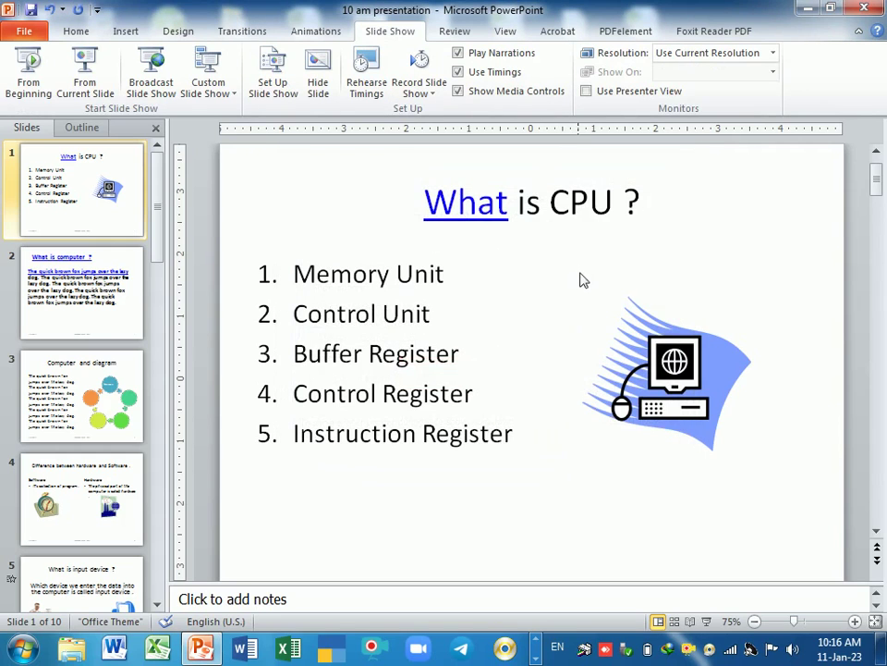
# Step: Play the Staff PPT custom show from the beginning, stepping through its slides
pyautogui.press('F5')
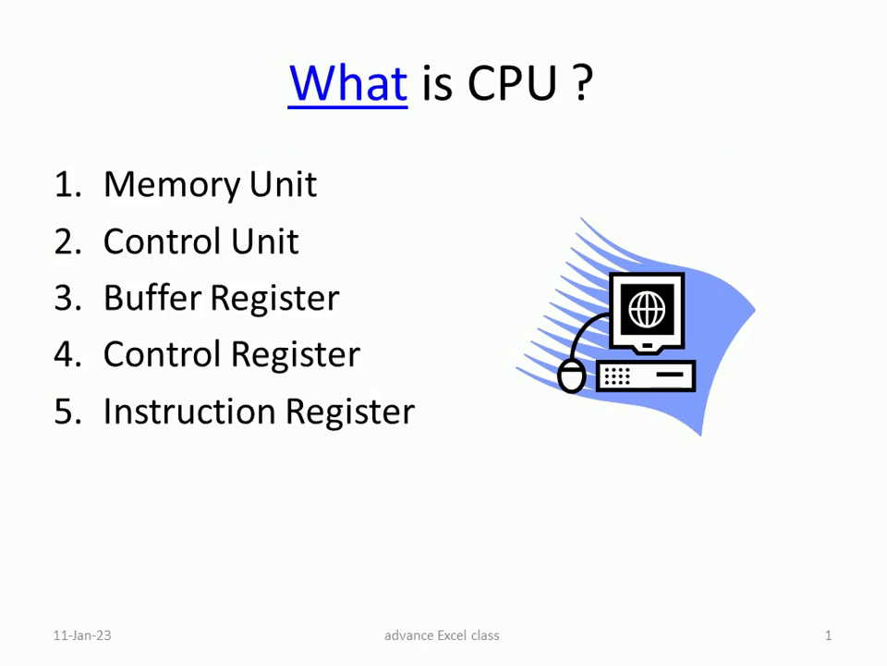
pyautogui.press('End')
pyautogui.press('Left')
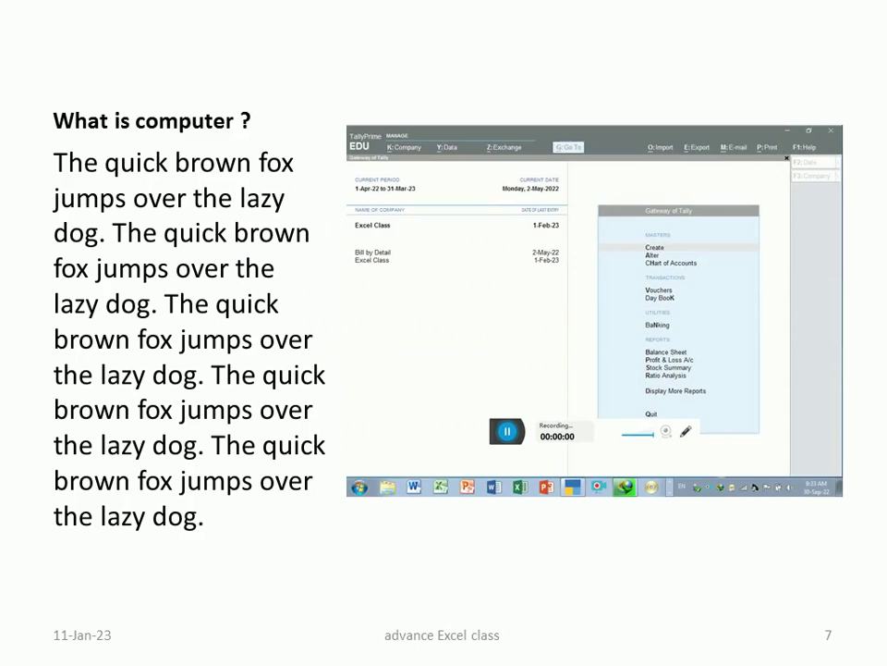
pyautogui.press('Left')
pyautogui.press('Left')
pyautogui.press('Left')
pyautogui.press('Right')
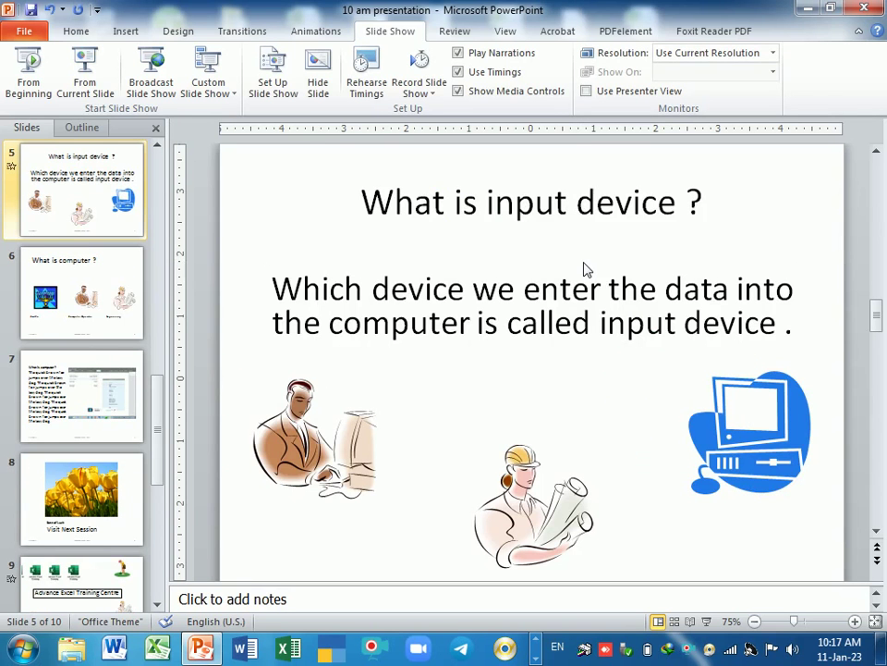
# Step: Change the slide show setup to show All slides instead of Staff PPT
pyautogui.click(272, 79)
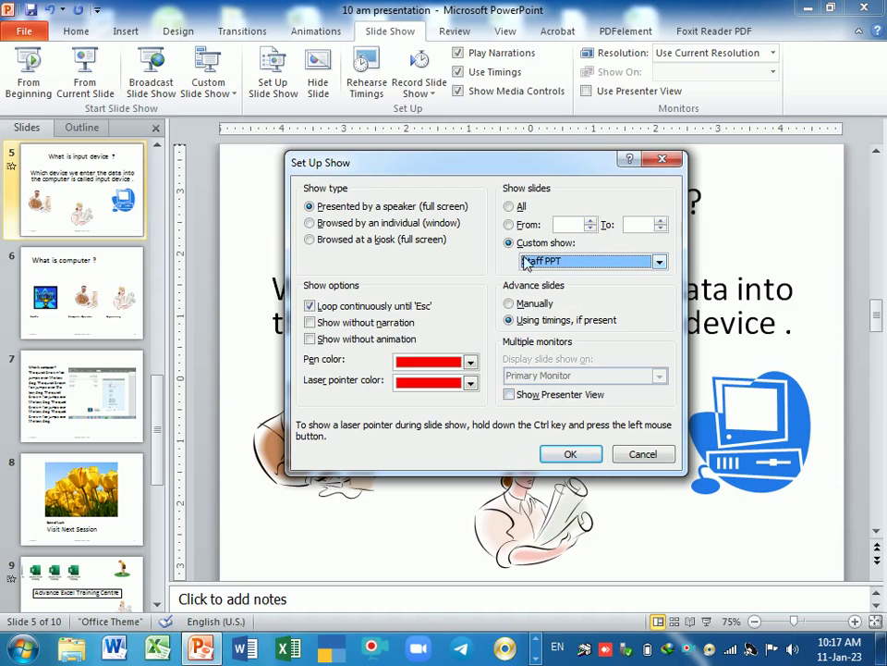
pyautogui.click(509, 207)
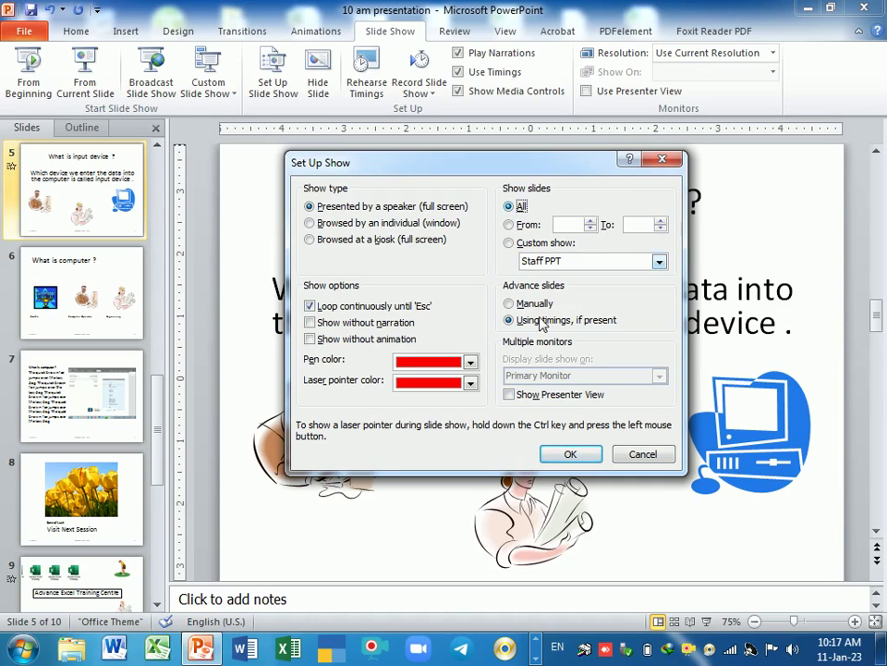
pyautogui.click(571, 454)
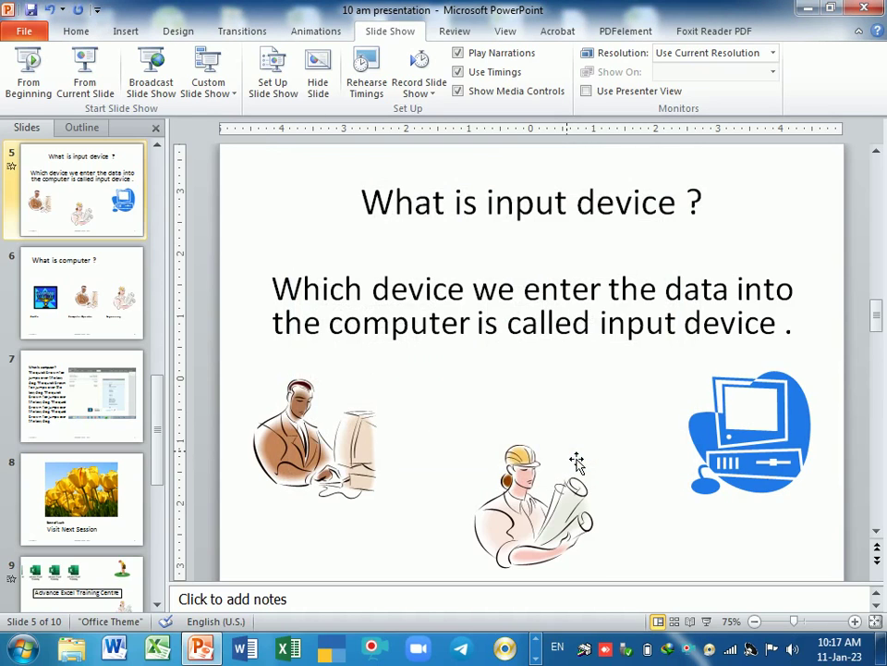
# Step: Run the full slide show from slide 1, advancing through the slides
pyautogui.press('F5')
pyautogui.press('Right')
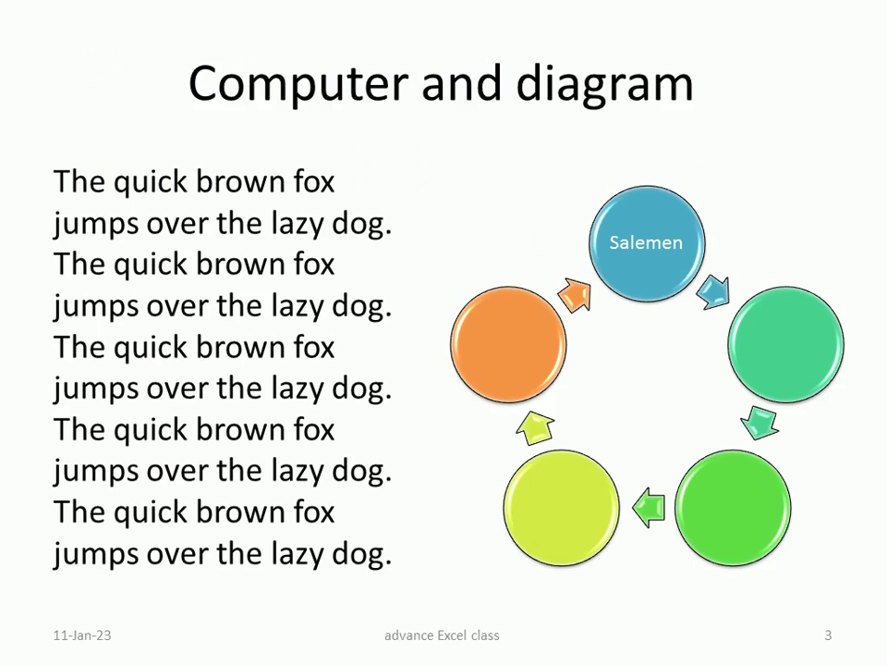
pyautogui.press('Right')
pyautogui.press('Right')
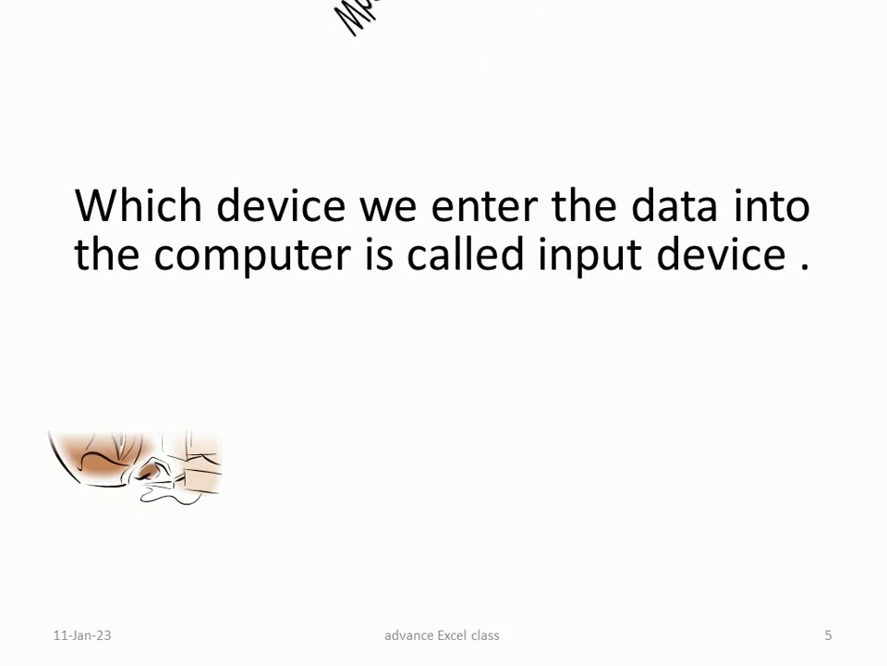
pyautogui.press('Right')
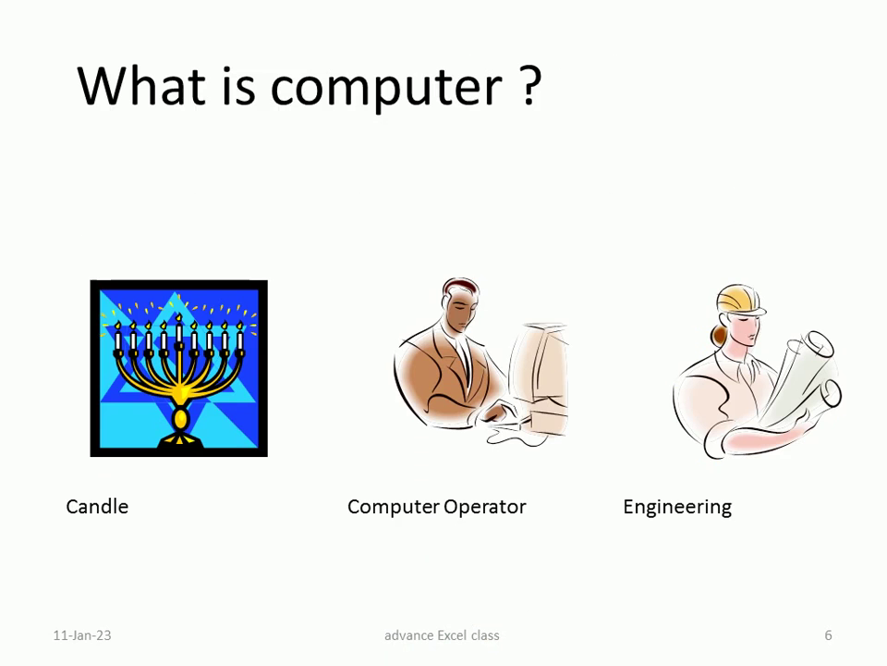
pyautogui.press('Right')
pyautogui.press('Right')
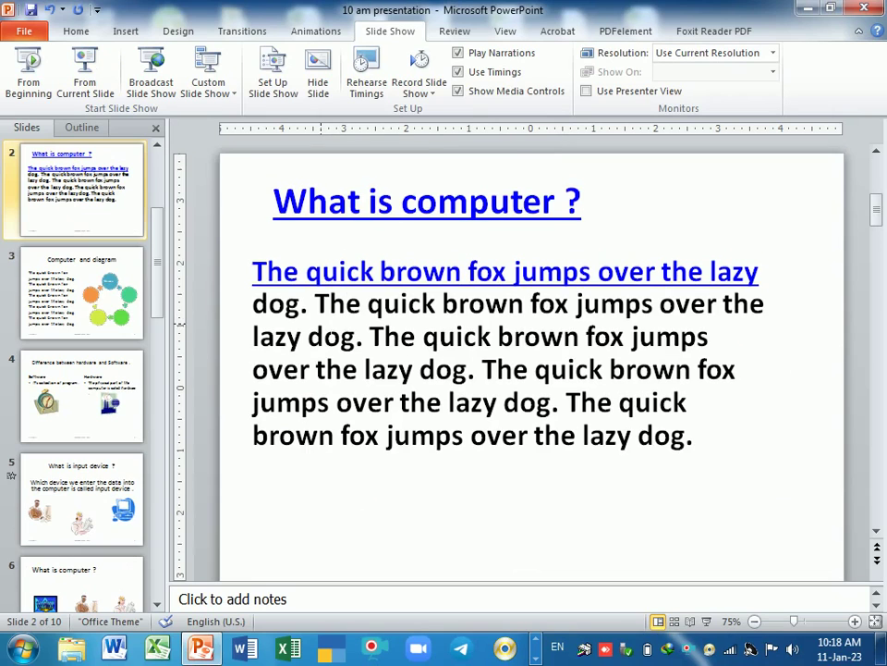
pyautogui.scroll(3, 532, 361)
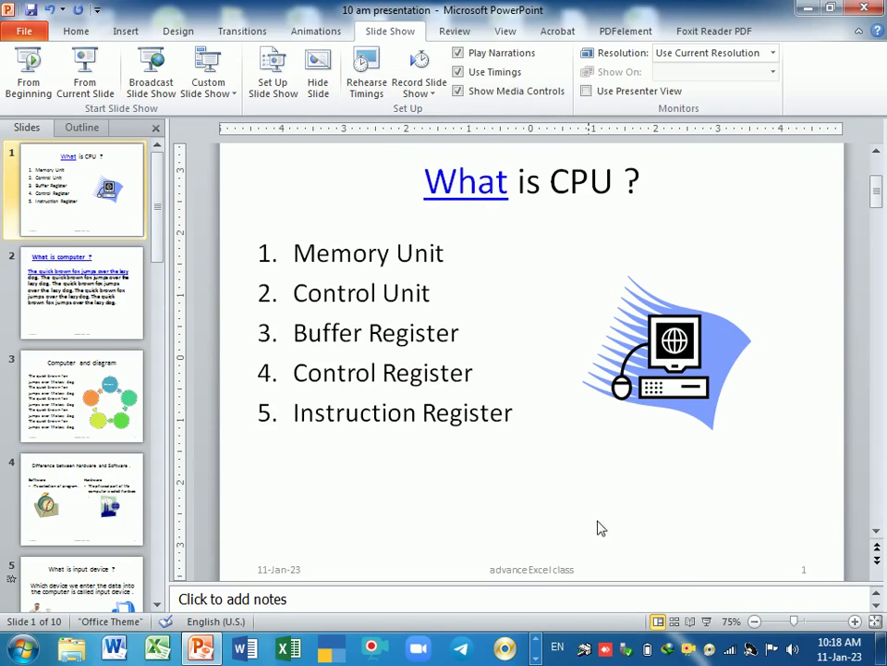
# Step: In Slide Sorter, drag Advance Excel Training Centre to slide 1 and select tulip slide 9
pyautogui.click(678, 631)
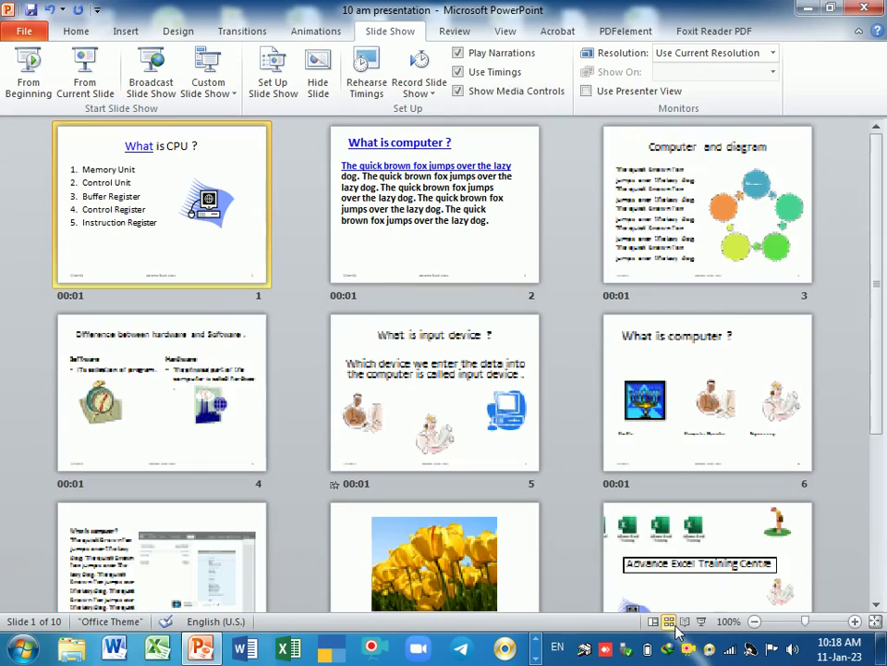
pyautogui.scroll(-2, 579, 343)
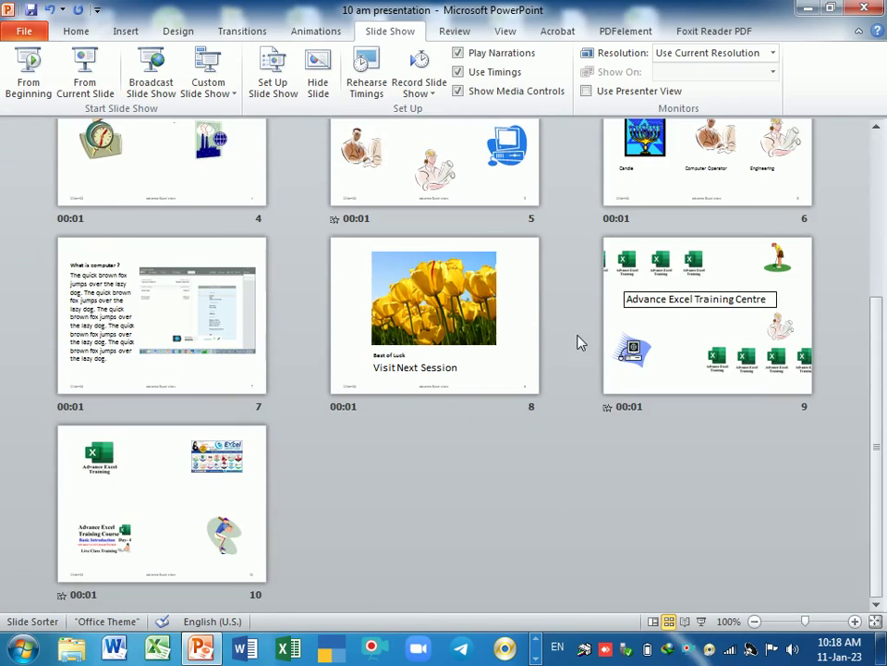
pyautogui.scroll(5, 579, 343)
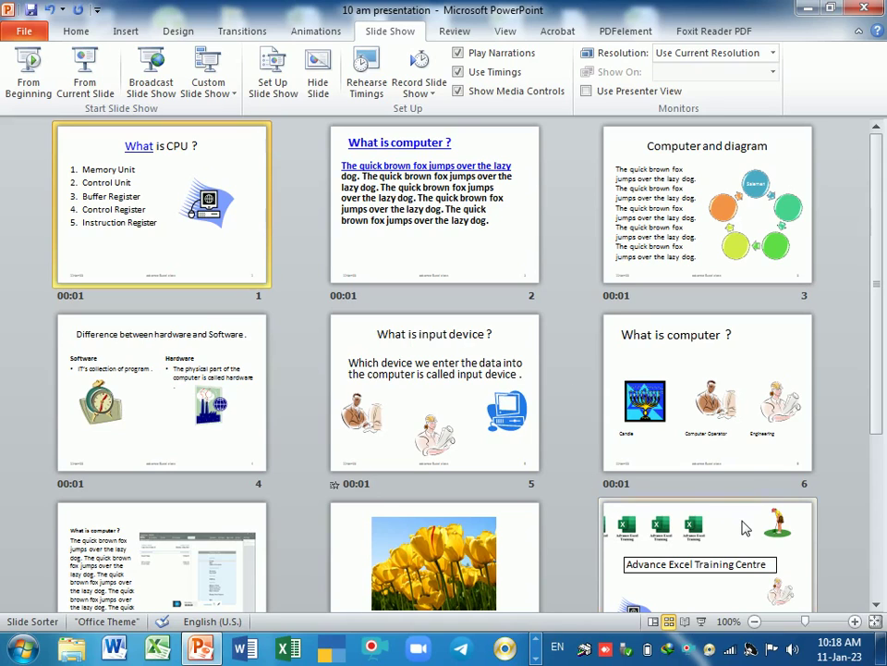
pyautogui.moveTo(746, 528); pyautogui.dragTo(699, 223)
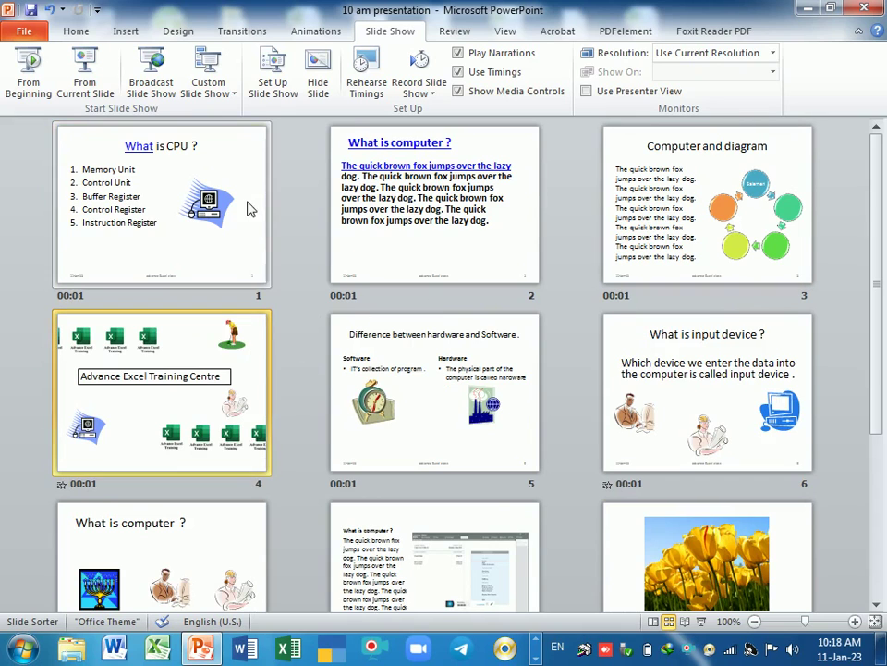
pyautogui.moveTo(248, 204); pyautogui.dragTo(238, 404)
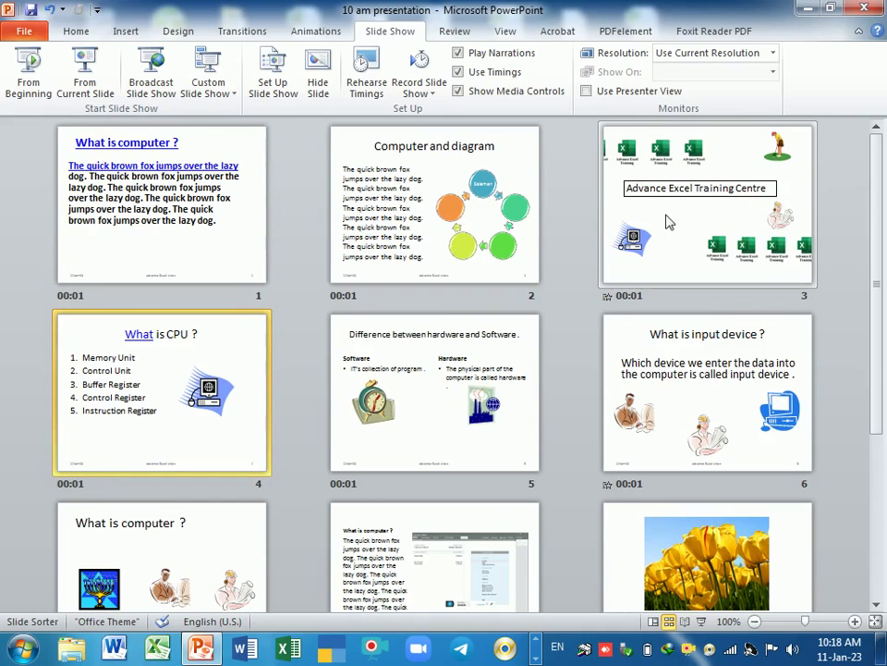
pyautogui.moveTo(669, 222); pyautogui.dragTo(410, 219)
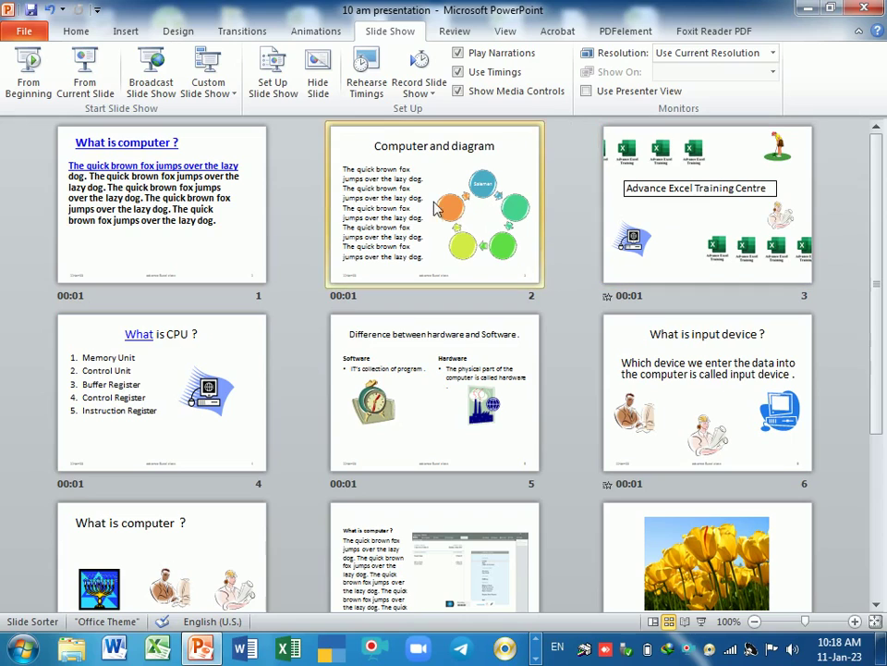
pyautogui.moveTo(496, 213); pyautogui.dragTo(620, 220)
pyautogui.moveTo(148, 216); pyautogui.dragTo(439, 227)
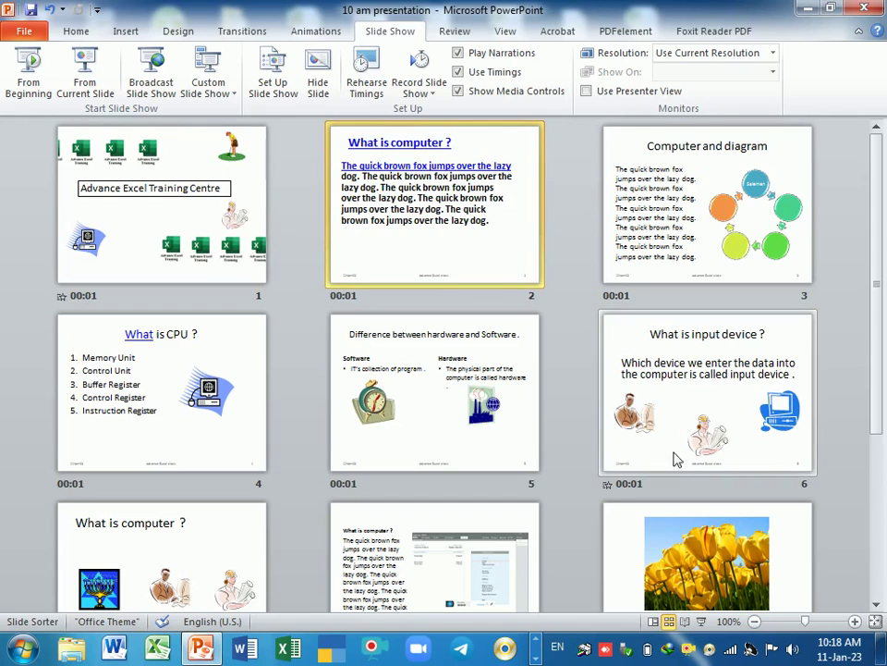
pyautogui.click(618, 518)
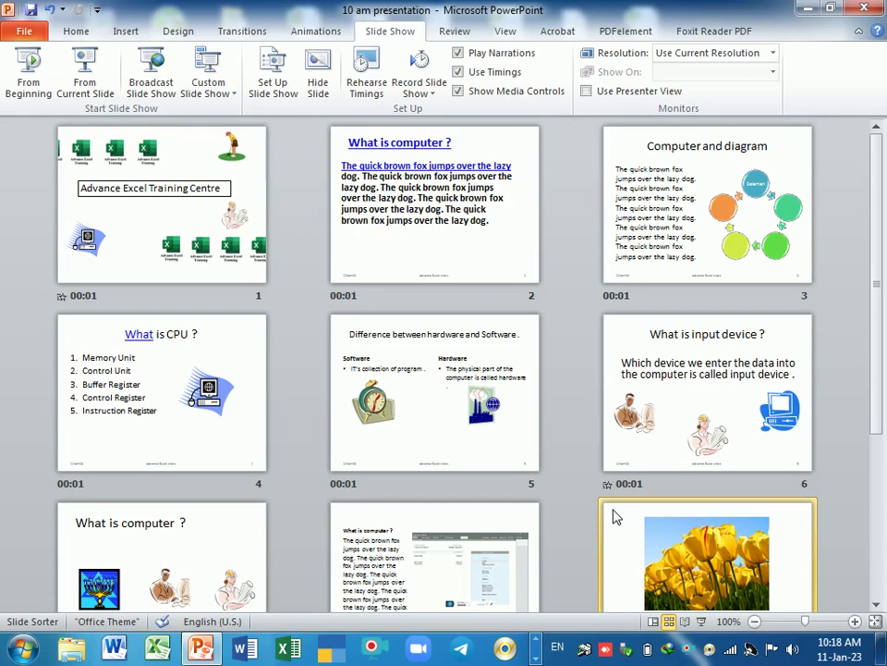
# Step: Delete the tulip slide; move What is computer? up, CPU to 6, hardware/software after input device
pyautogui.press('Delete')
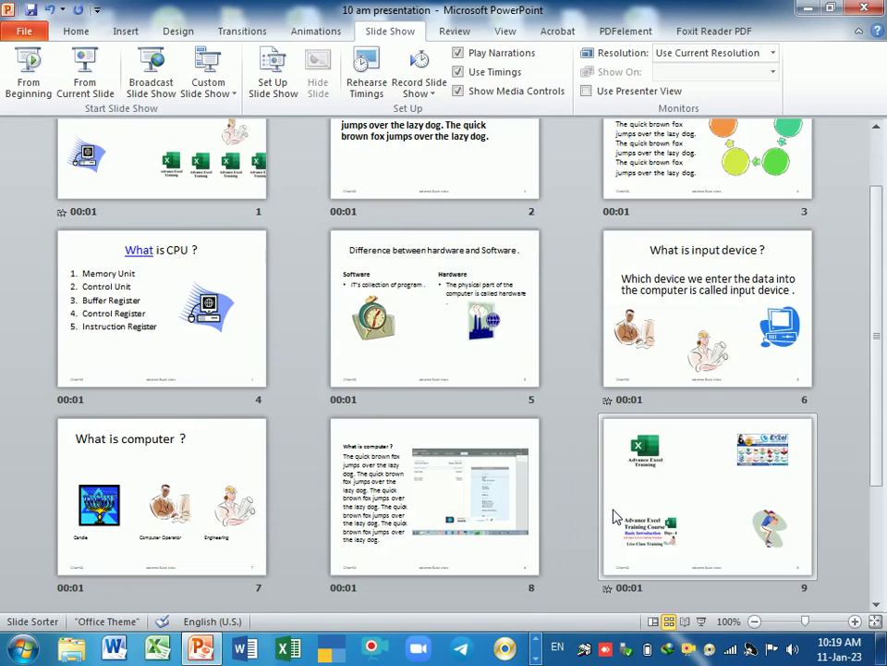
pyautogui.scroll(2, 560, 431)
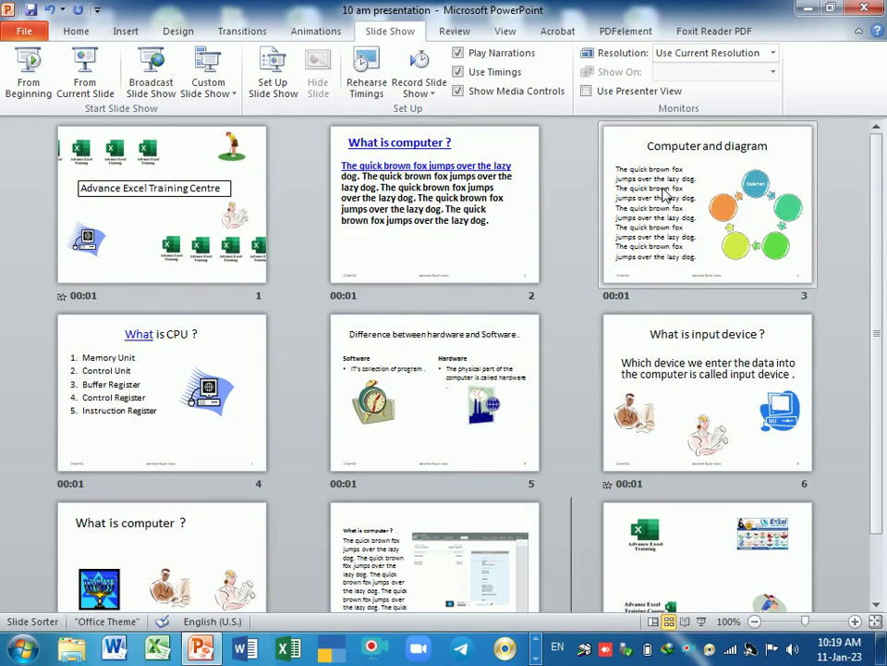
pyautogui.click(652, 229)
pyautogui.moveTo(452, 201); pyautogui.dragTo(662, 215)
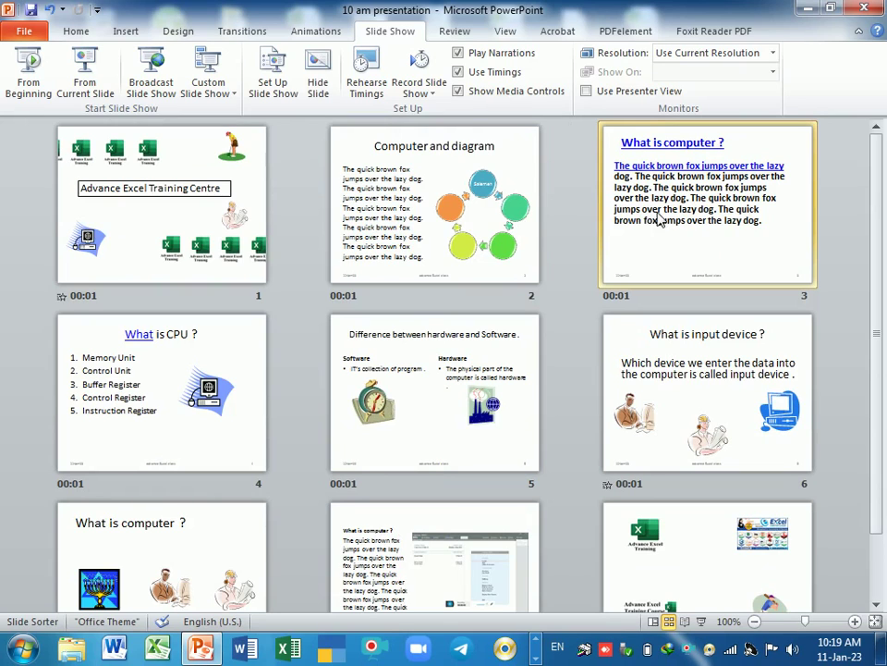
pyautogui.moveTo(134, 426)
pyautogui.mouseDown()
pyautogui.moveTo(433, 408)
pyautogui.moveTo(700, 376)
pyautogui.mouseUp()
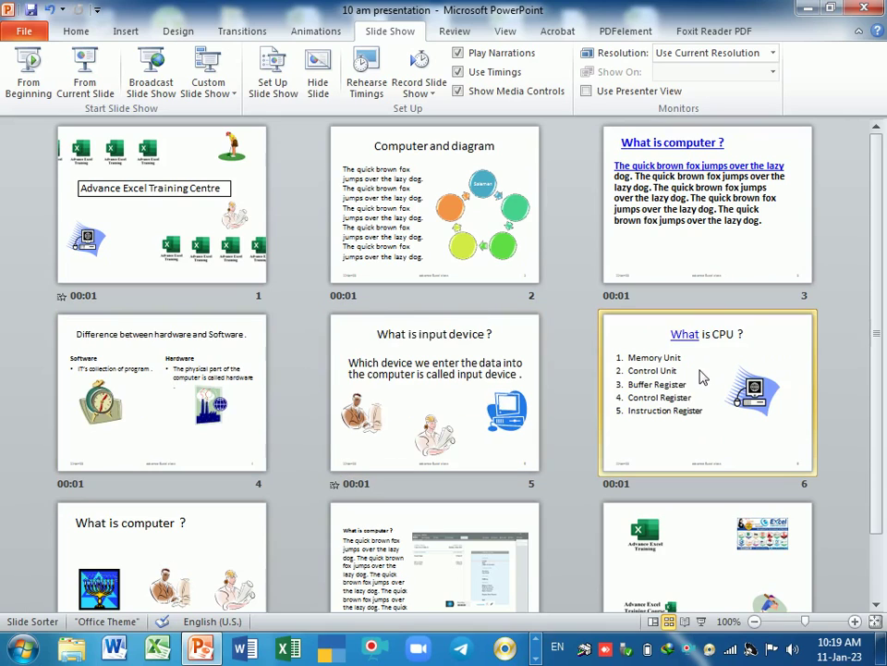
pyautogui.moveTo(224, 442); pyautogui.dragTo(416, 425)
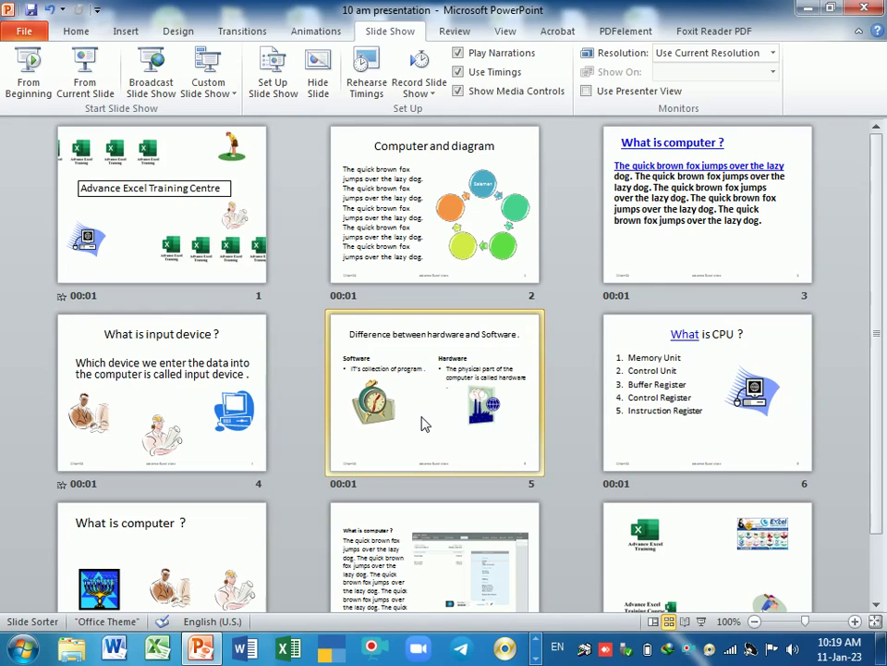
# Step: Hide slides 3, 8 and 9 from the show, then preview it full screen
pyautogui.click(669, 253)
pyautogui.click(317, 88)
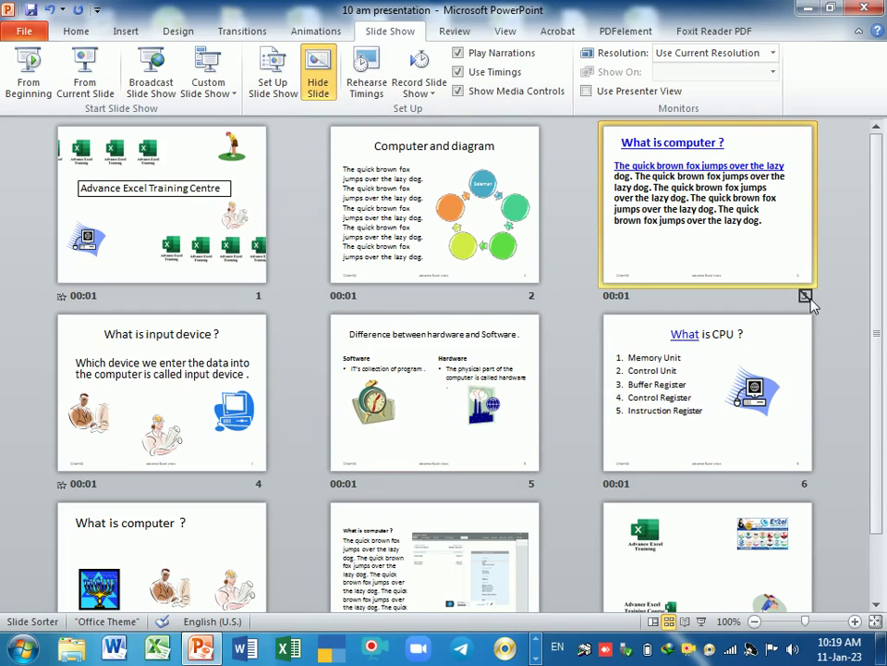
pyautogui.scroll(-2, 360, 384)
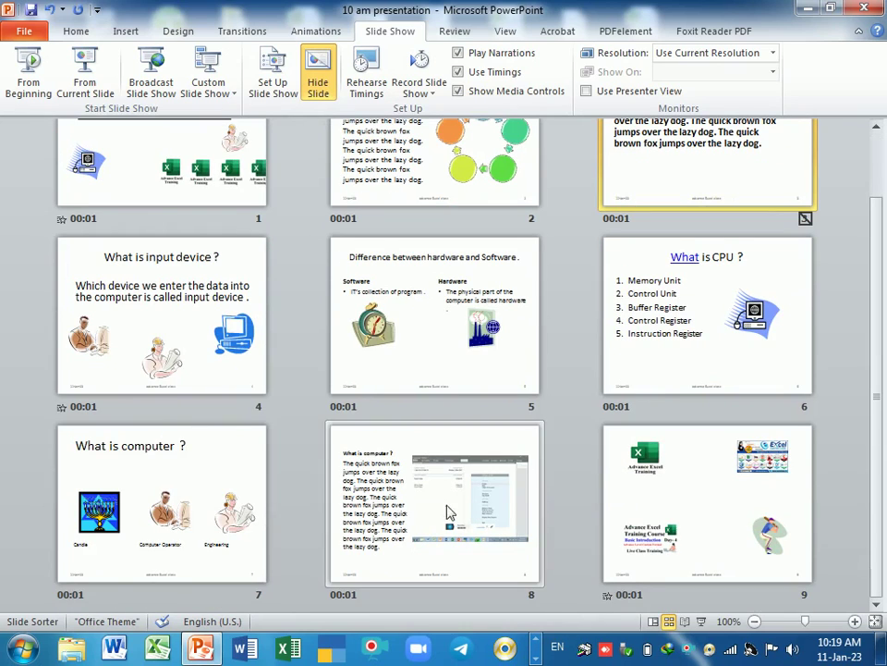
pyautogui.click(470, 430)
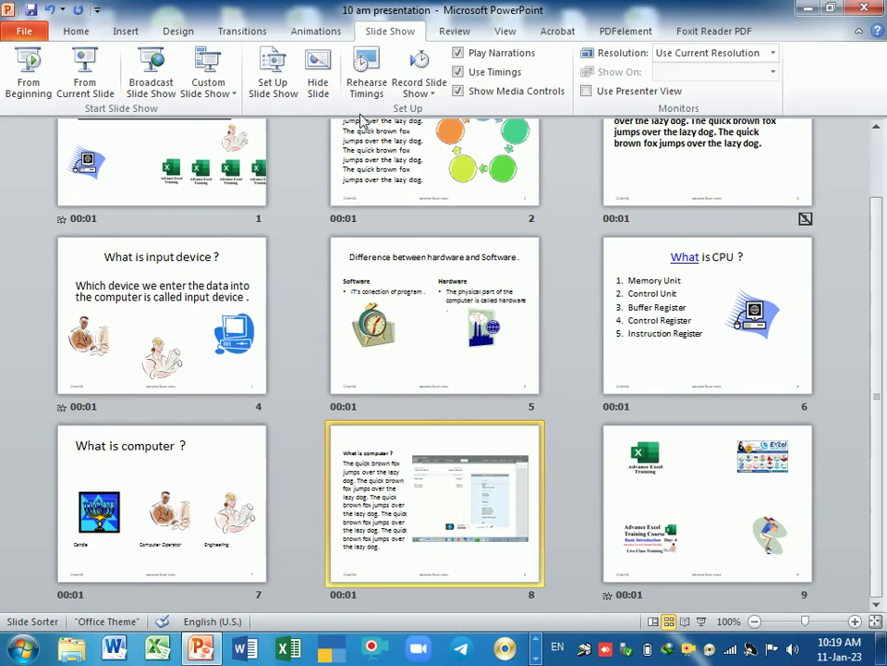
pyautogui.click(325, 91)
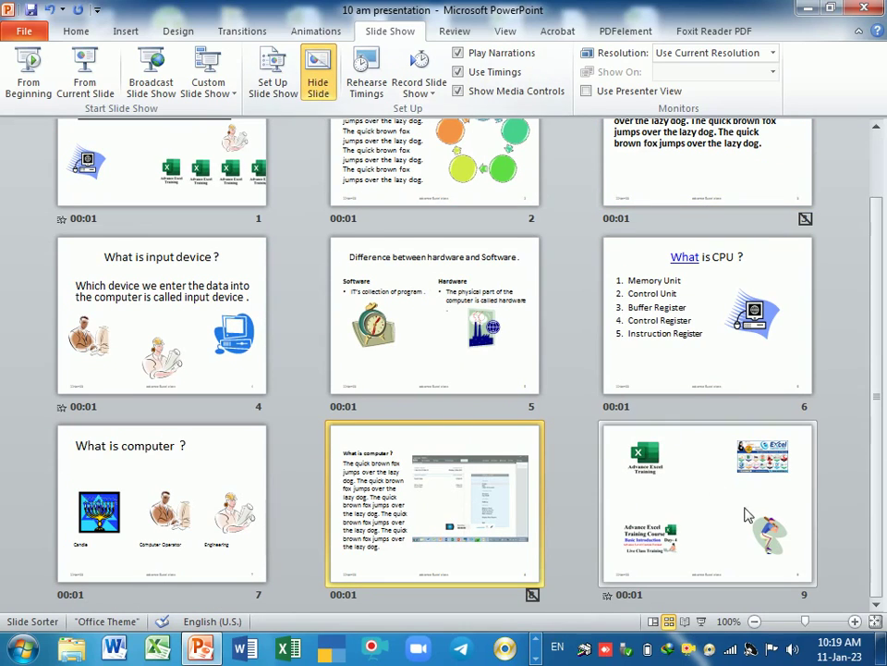
pyautogui.click(698, 490)
pyautogui.click(328, 94)
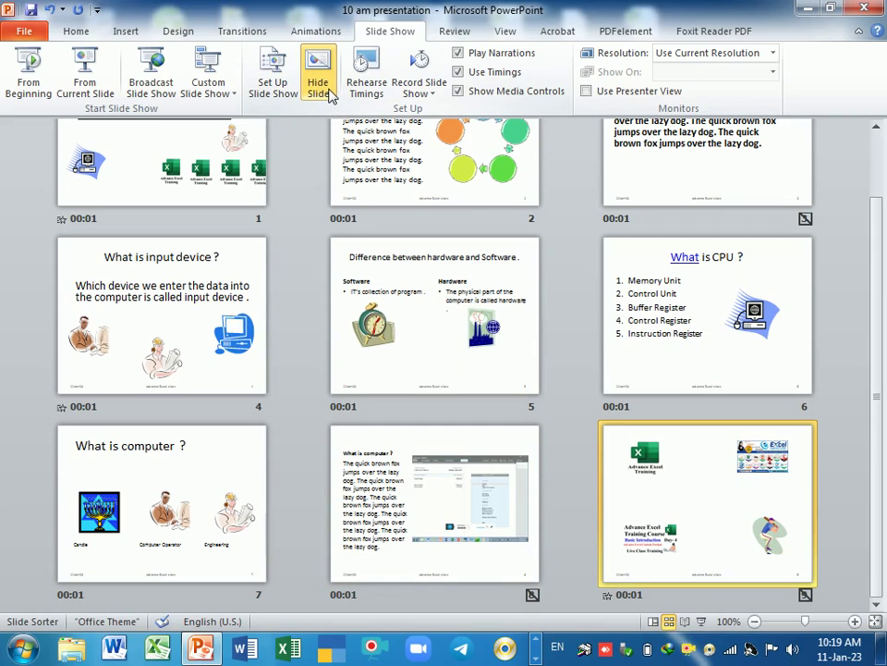
pyautogui.press('F5')
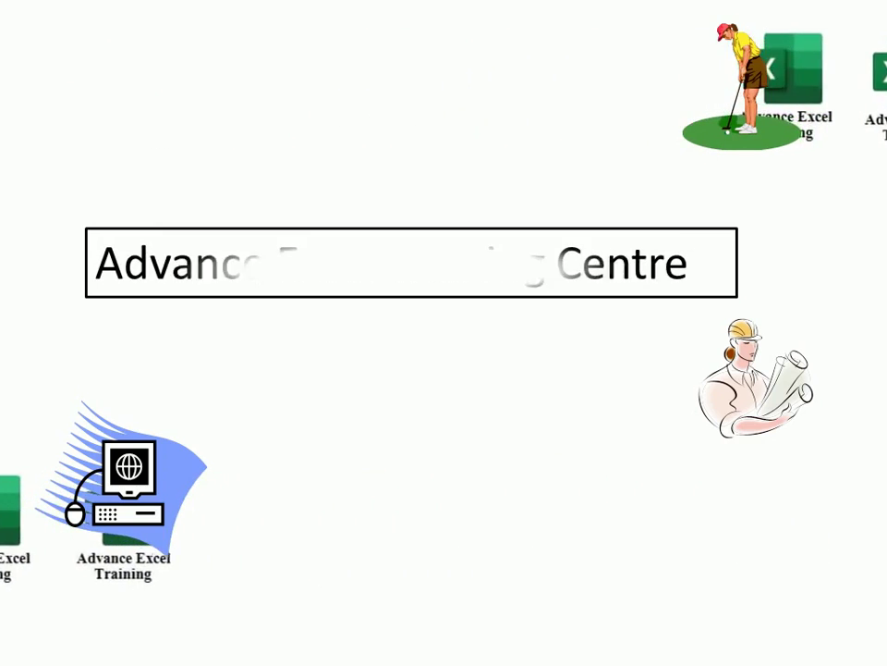
pyautogui.press('Escape')
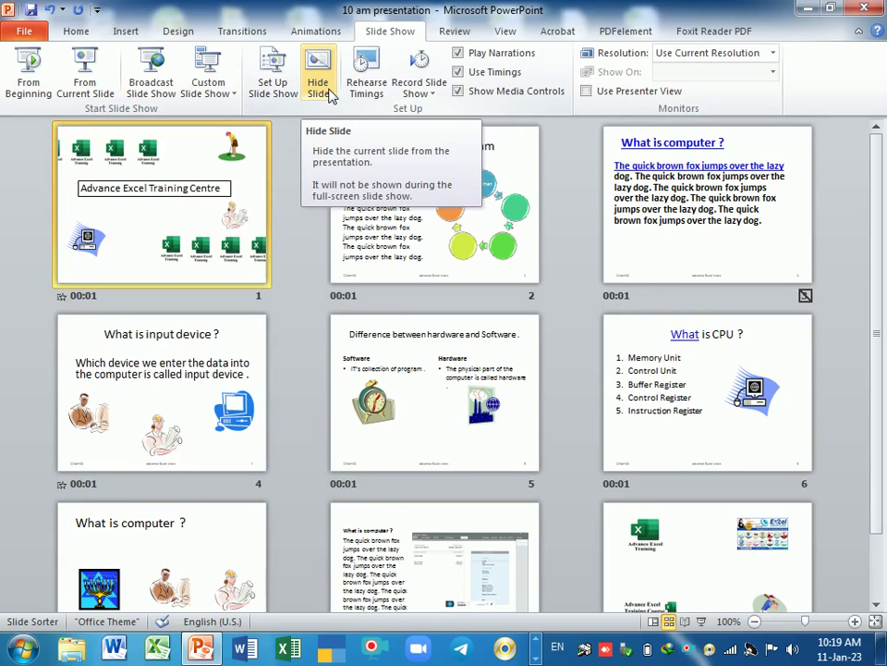
# Step: Confirm the show setup, then select all slides and toggle Hide Slide so every slide shows
pyautogui.click(277, 85)
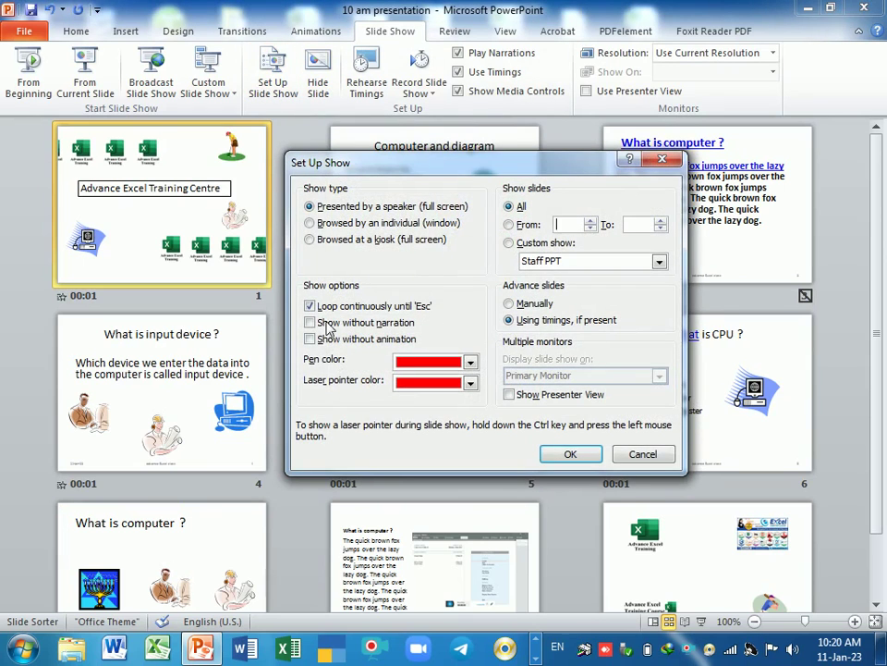
pyautogui.click(566, 454)
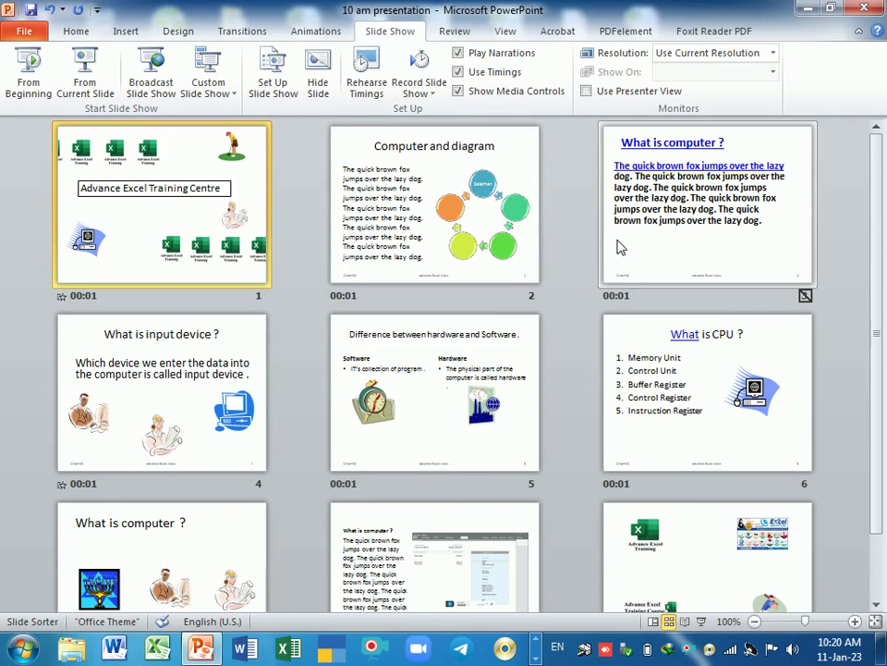
pyautogui.hotkey('ctrl', 'a')
pyautogui.click(318, 83)
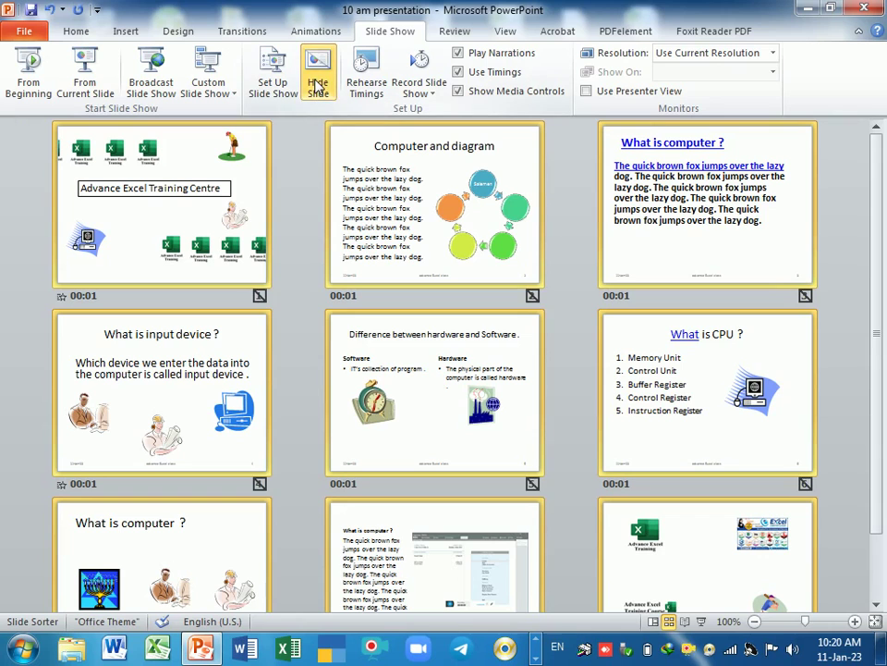
pyautogui.click(318, 85)
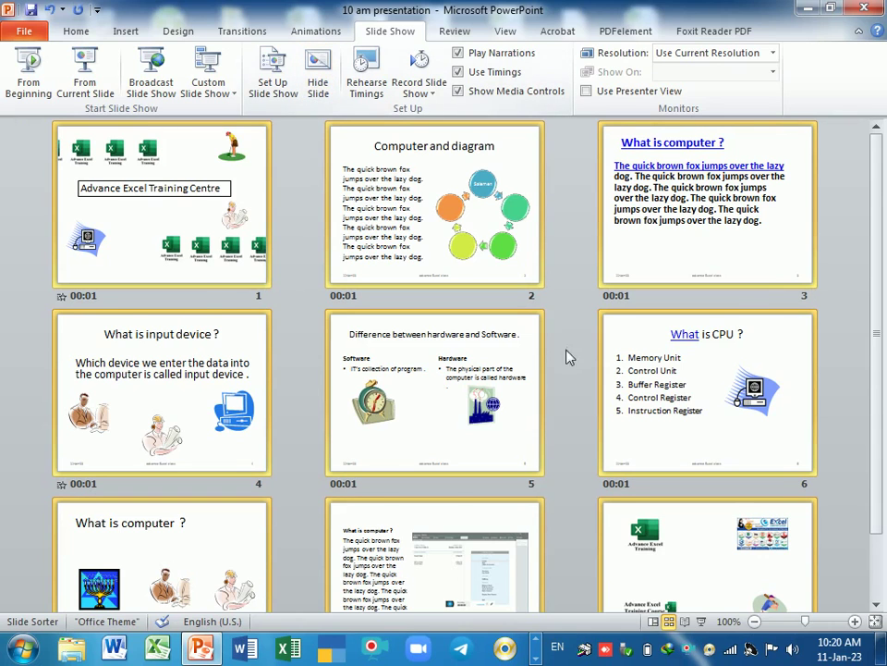
pyautogui.scroll(-2, 573, 407)
pyautogui.scroll(2, 567, 393)
pyautogui.click(570, 381)
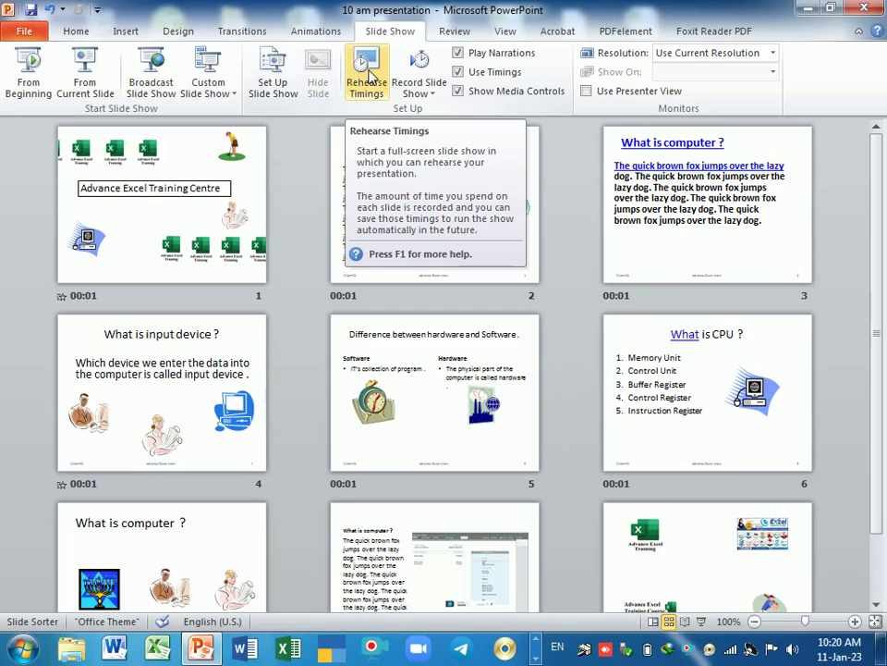
# Step: Rehearse timings through all nine slides, including slide 4's animations, and end at 0:01:10
pyautogui.click(367, 77)
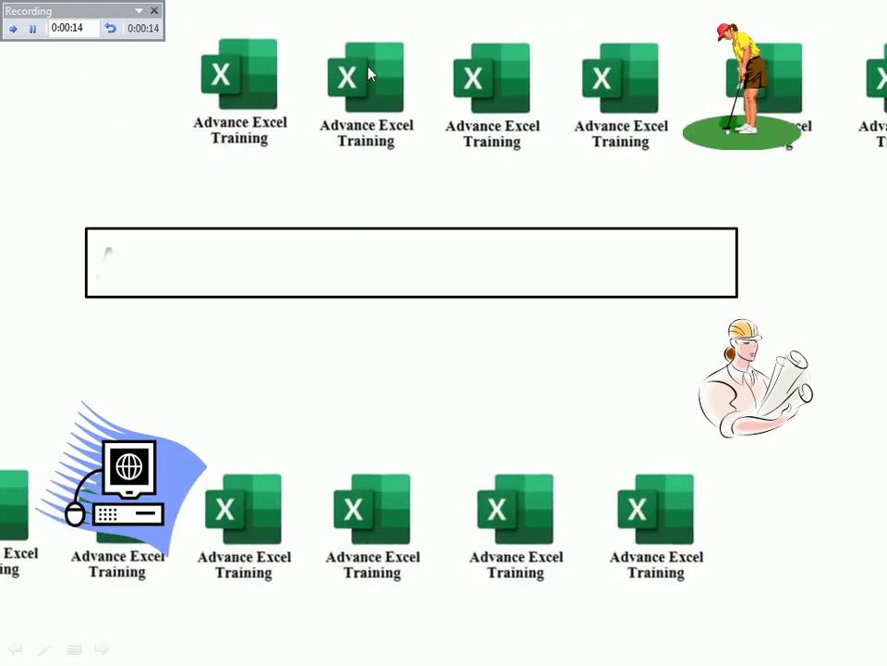
pyautogui.click(368, 74)
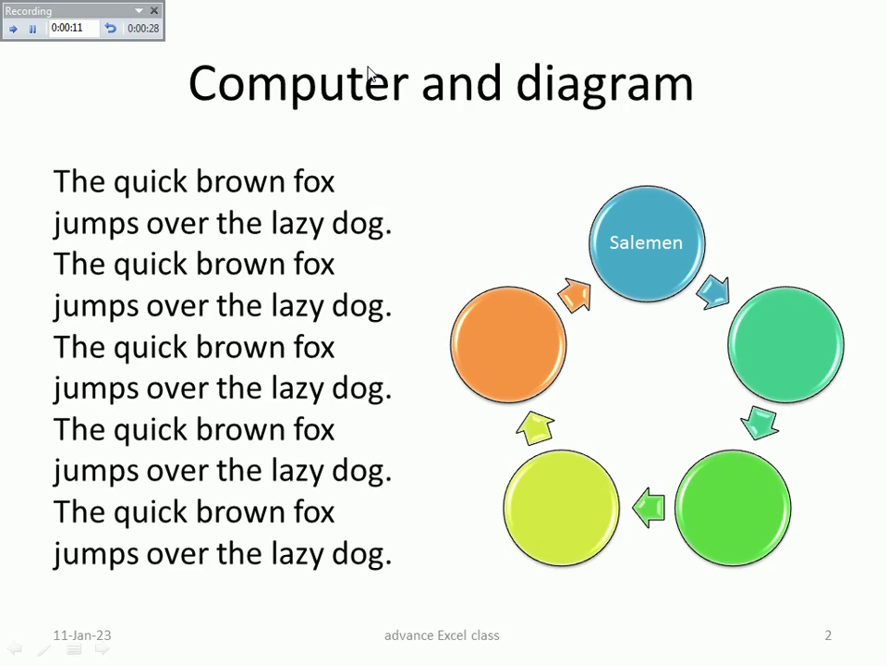
pyautogui.click(368, 72)
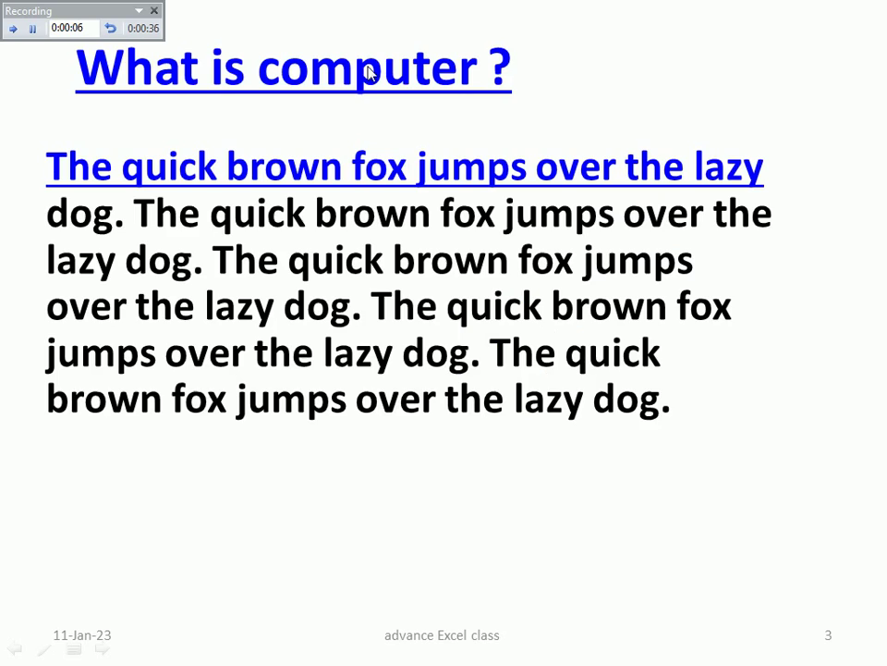
pyautogui.click(368, 72)
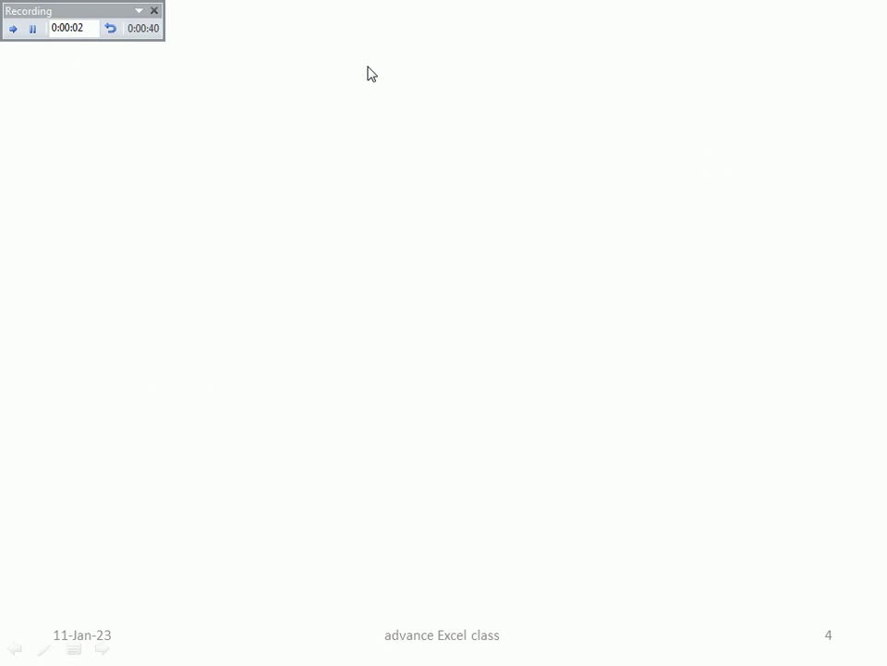
pyautogui.click(368, 72)
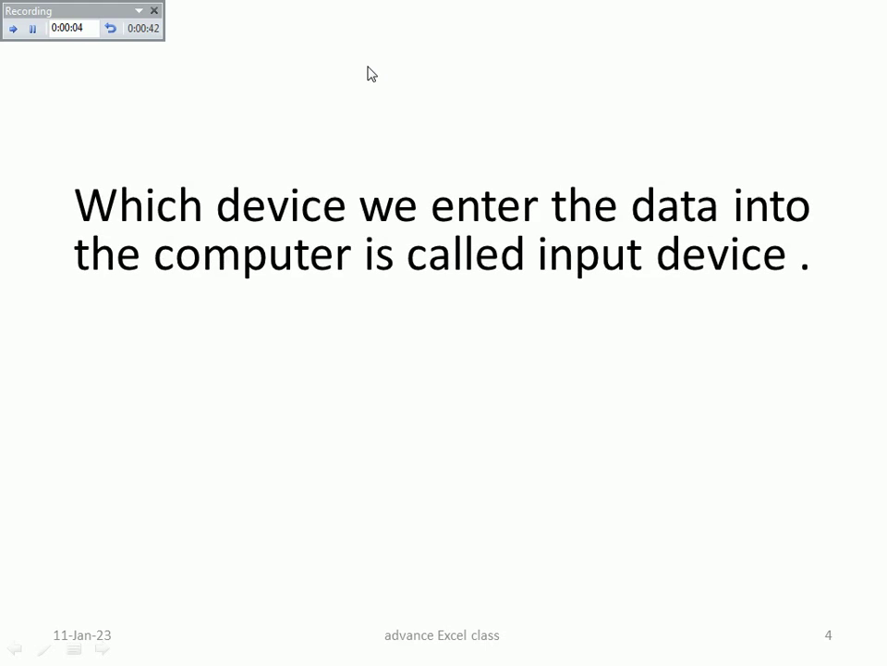
pyautogui.click(368, 72)
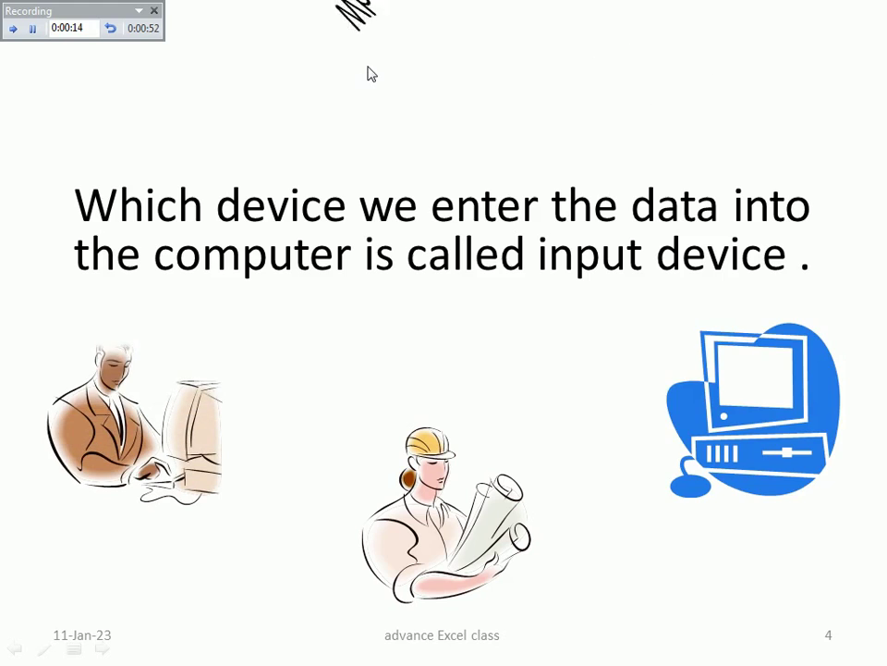
pyautogui.click(368, 74)
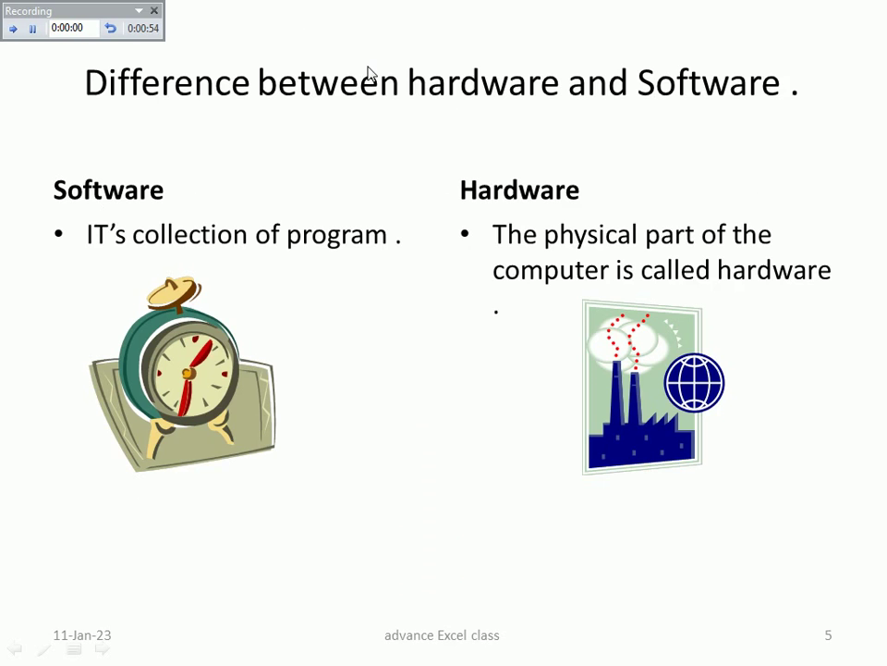
pyautogui.click(370, 74)
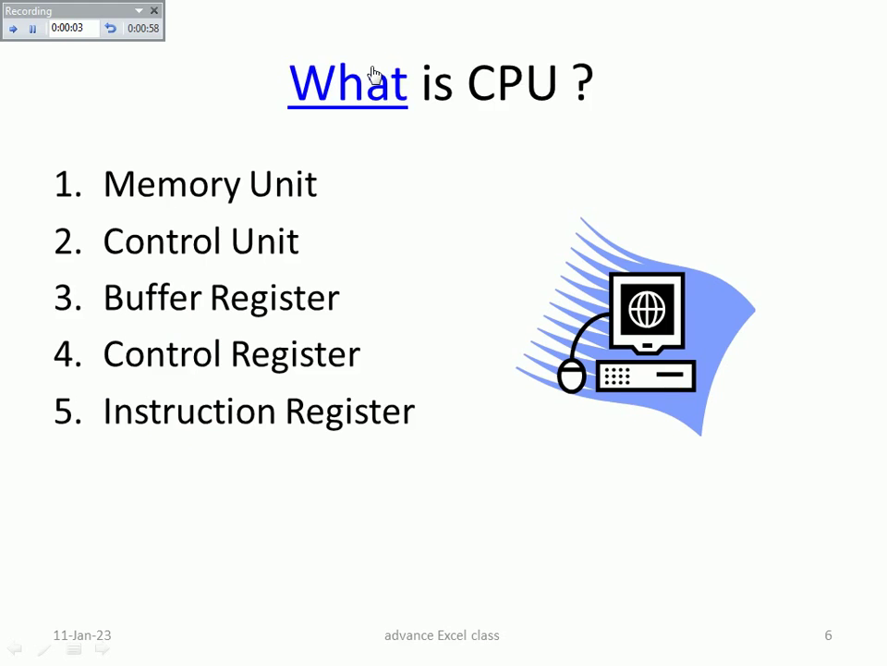
pyautogui.click(370, 74)
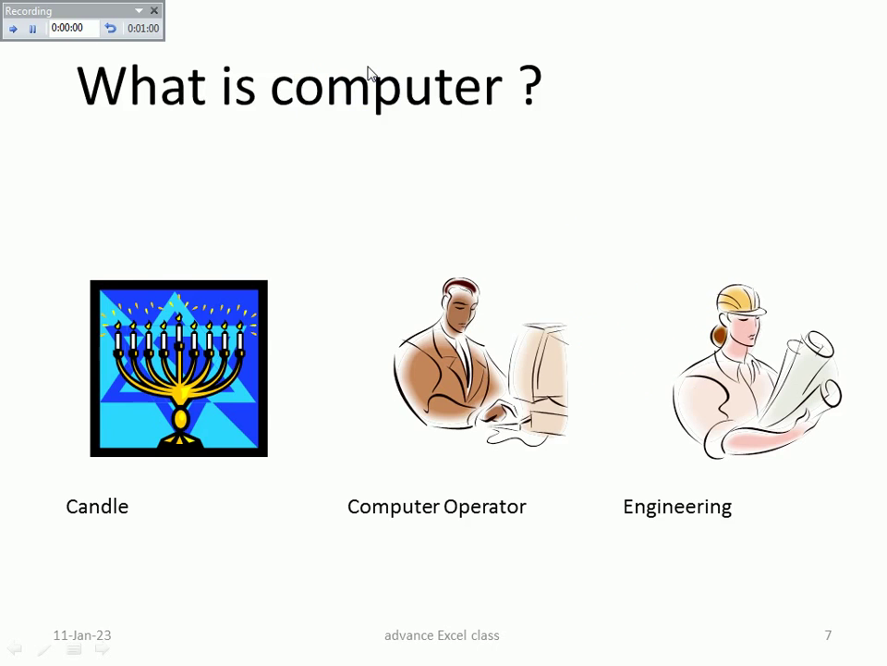
pyautogui.click(369, 73)
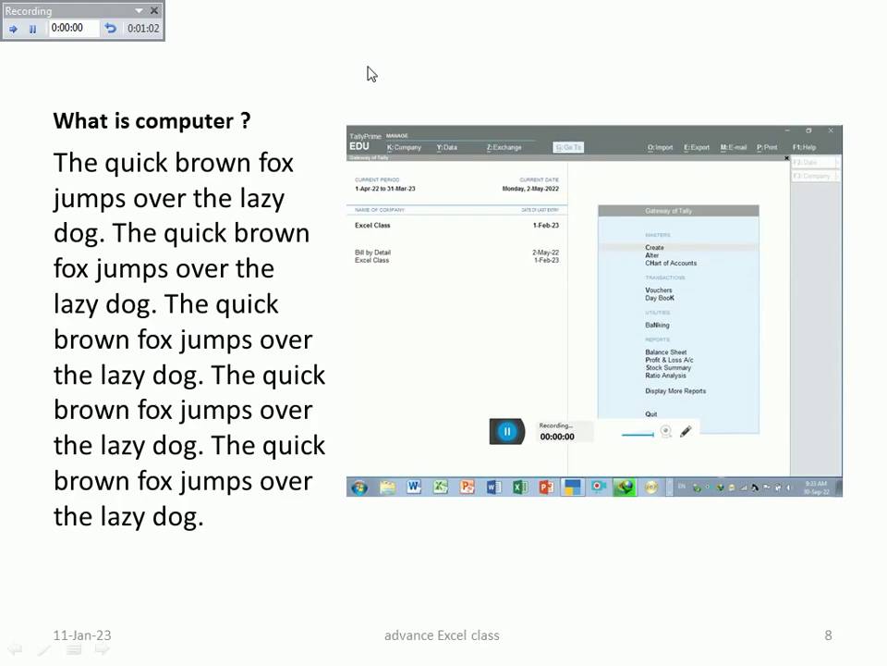
pyautogui.click(368, 73)
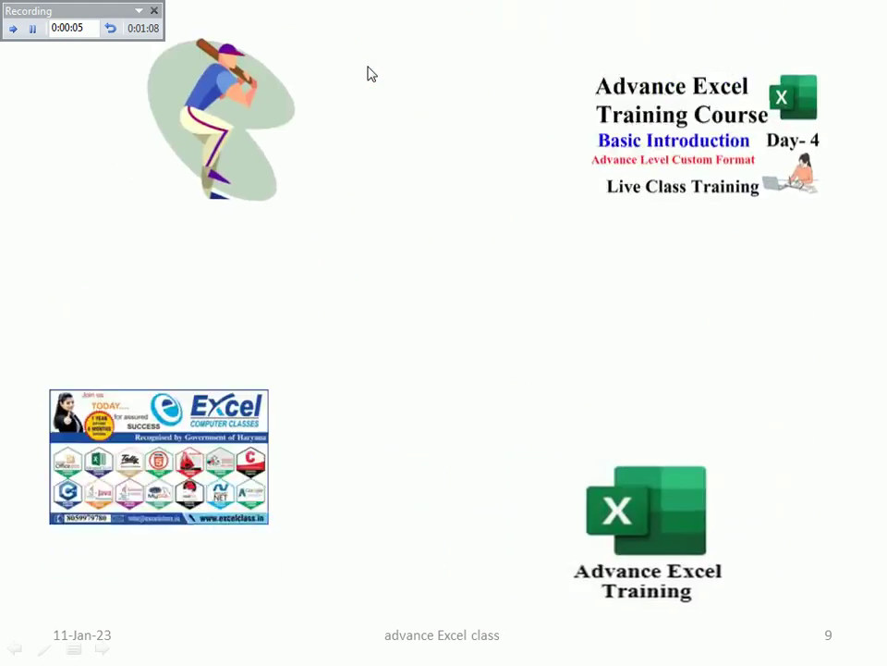
pyautogui.press('Escape')
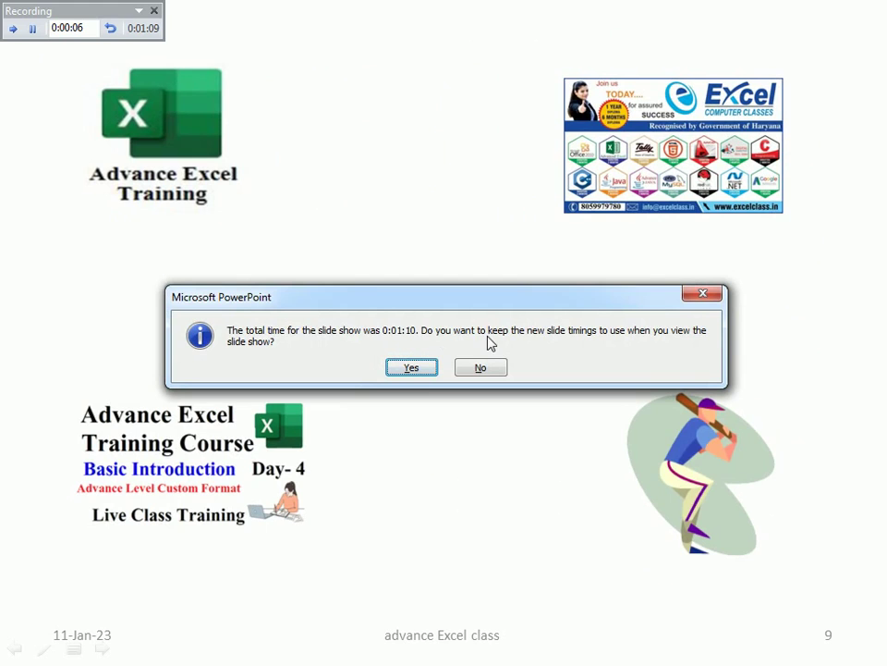
# Step: Keep the newly recorded timings and replay the slide show from slide 1 onward
pyautogui.click(412, 369)
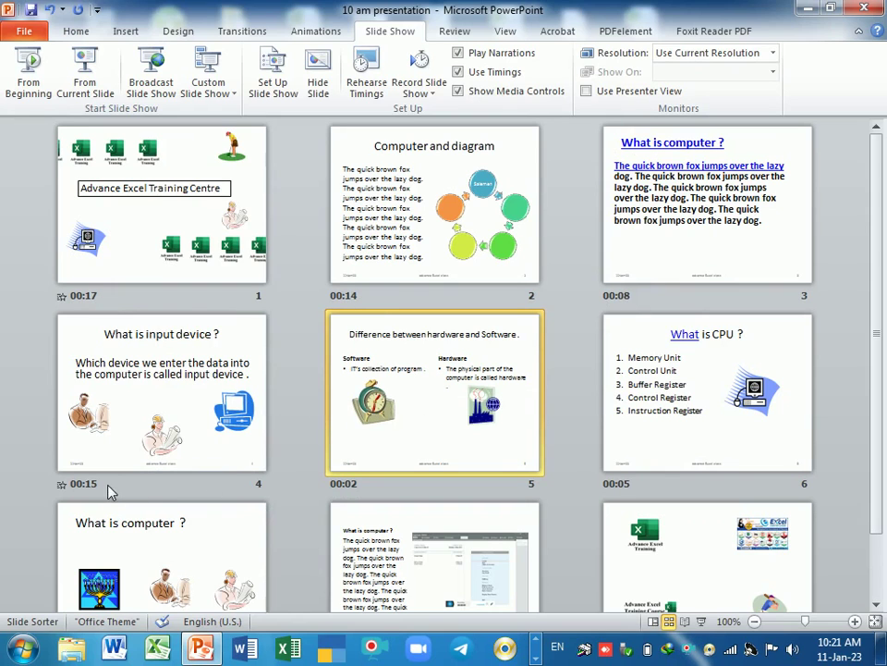
pyautogui.scroll(-1, 463, 518)
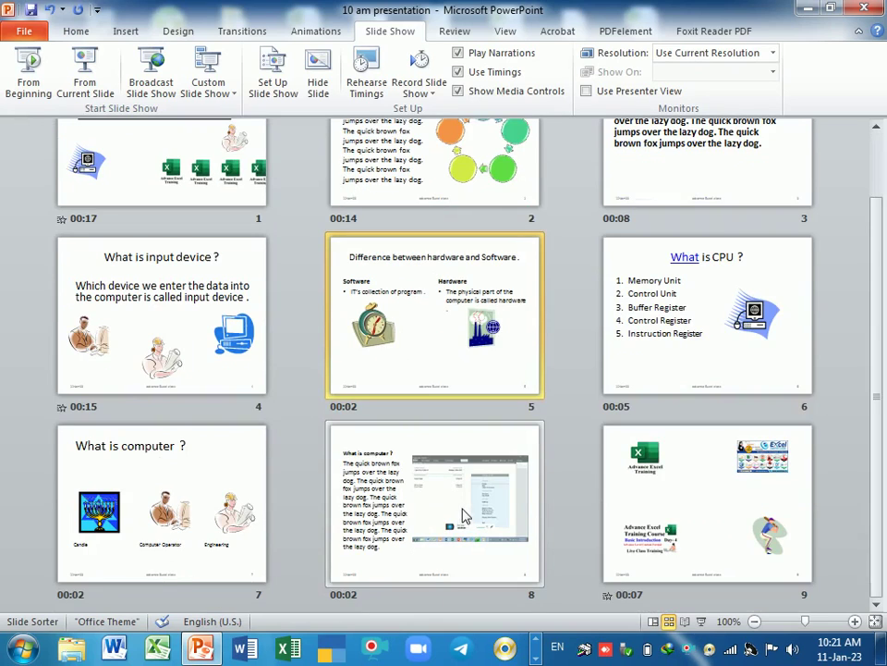
pyautogui.scroll(1, 535, 518)
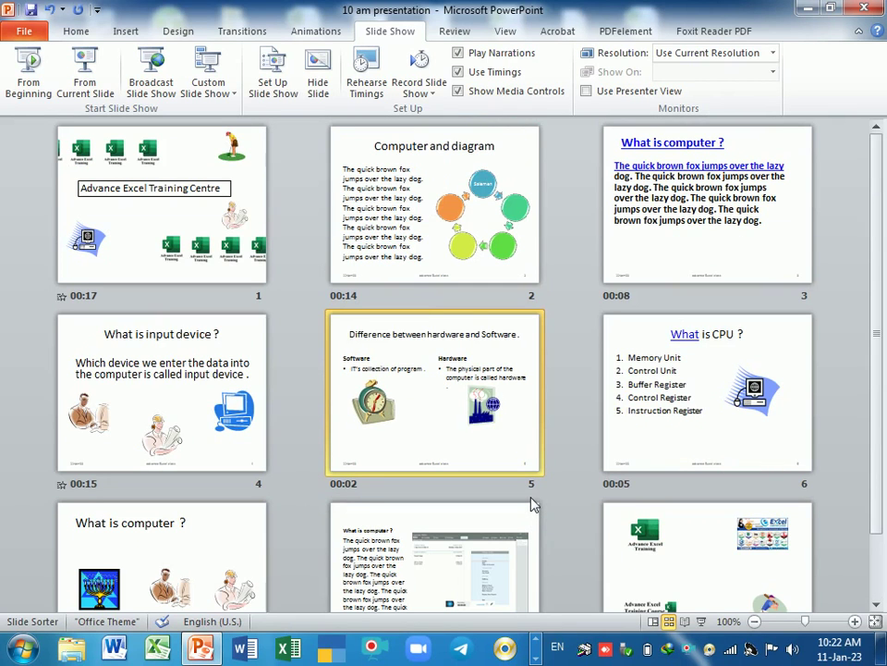
pyautogui.press('F5')
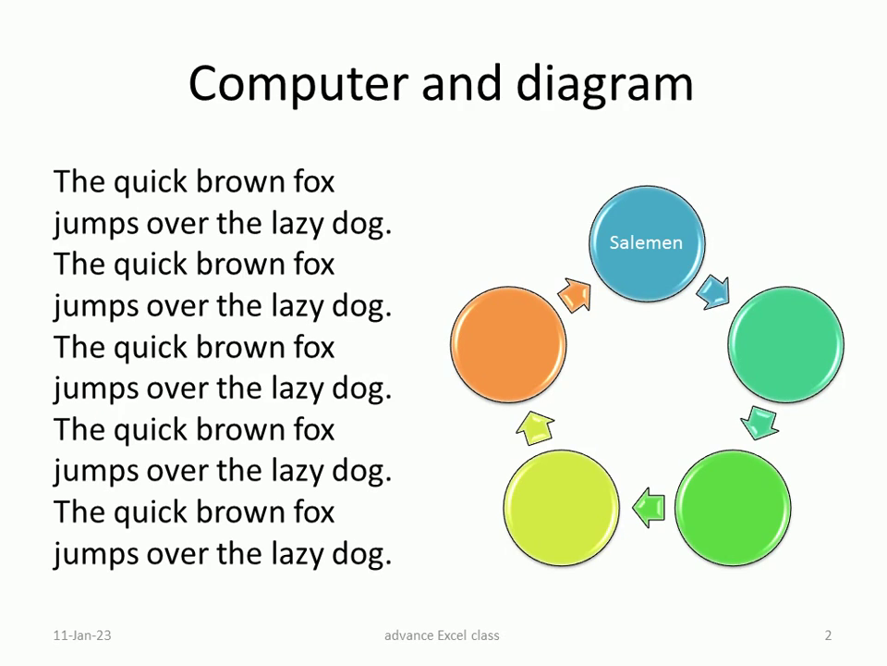
# Step: Advance through the What is computer ? and What is input device ? slides' animations, then end the show
pyautogui.press('Right')
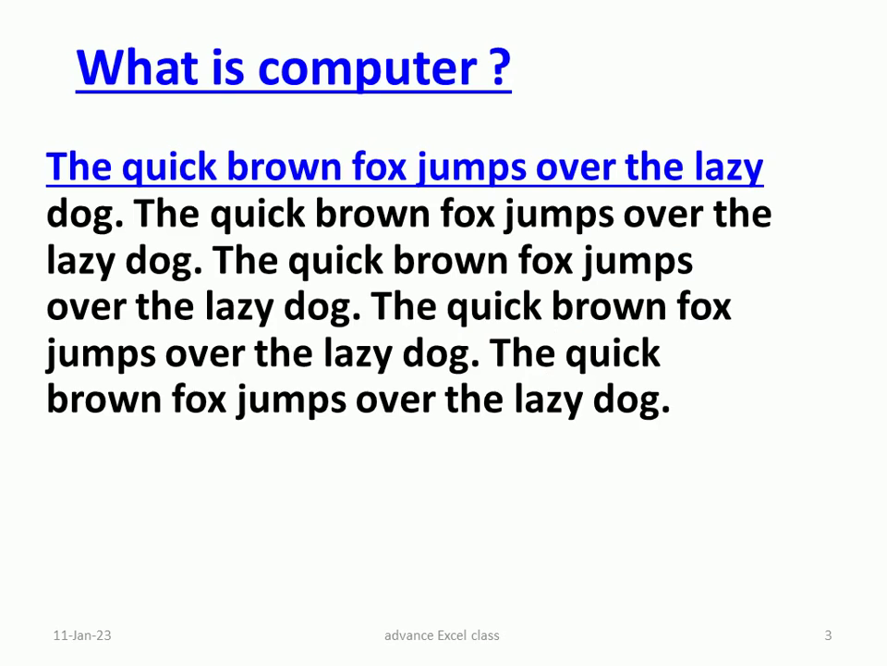
pyautogui.press('Right')
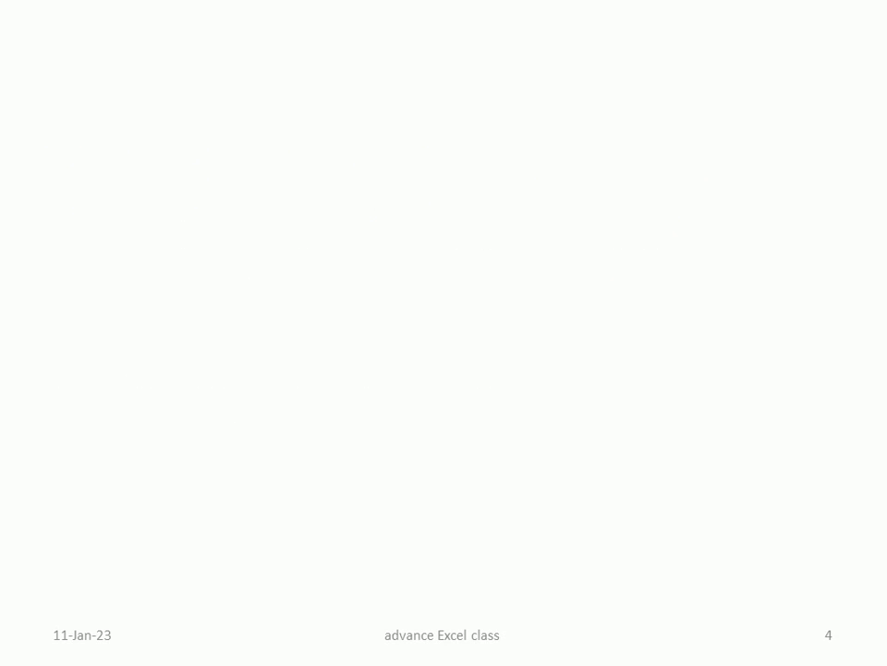
pyautogui.press('Right')
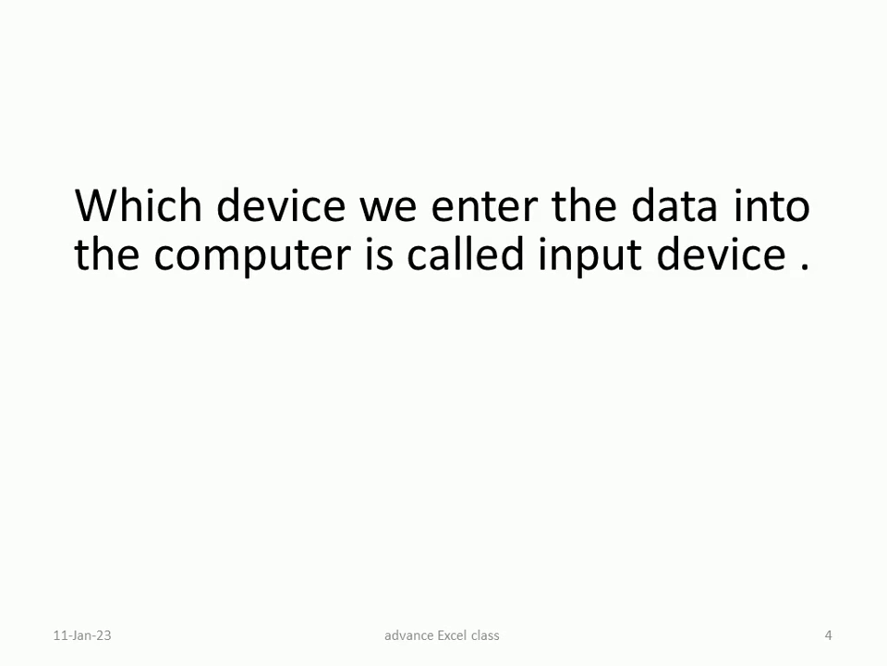
pyautogui.press('Right')
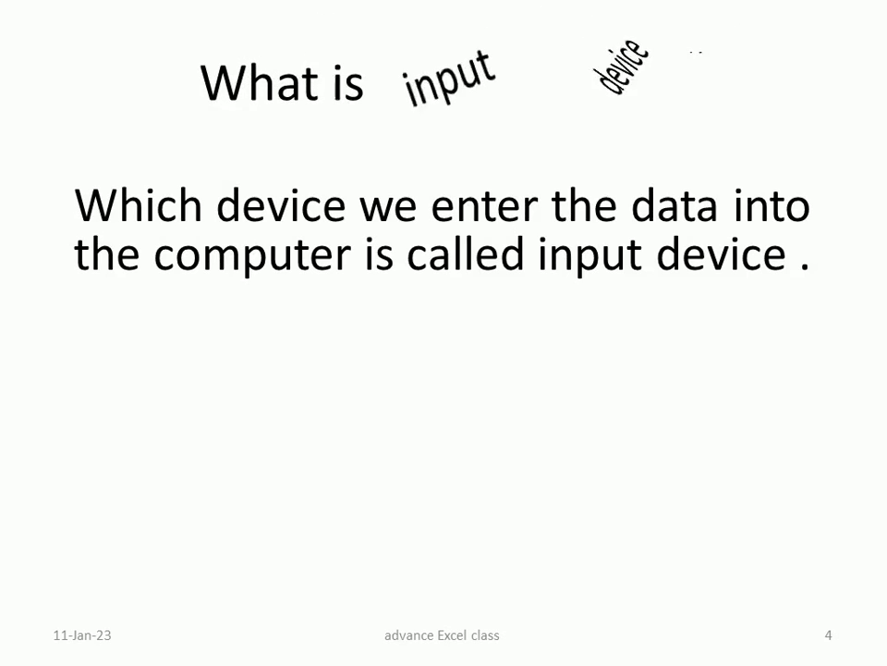
pyautogui.press('Right')
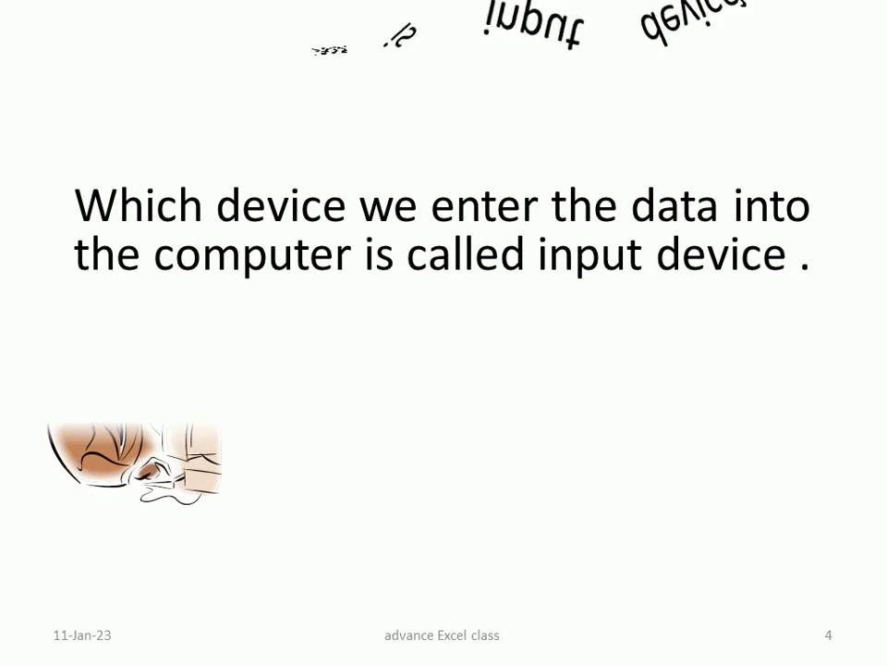
pyautogui.press('Escape')
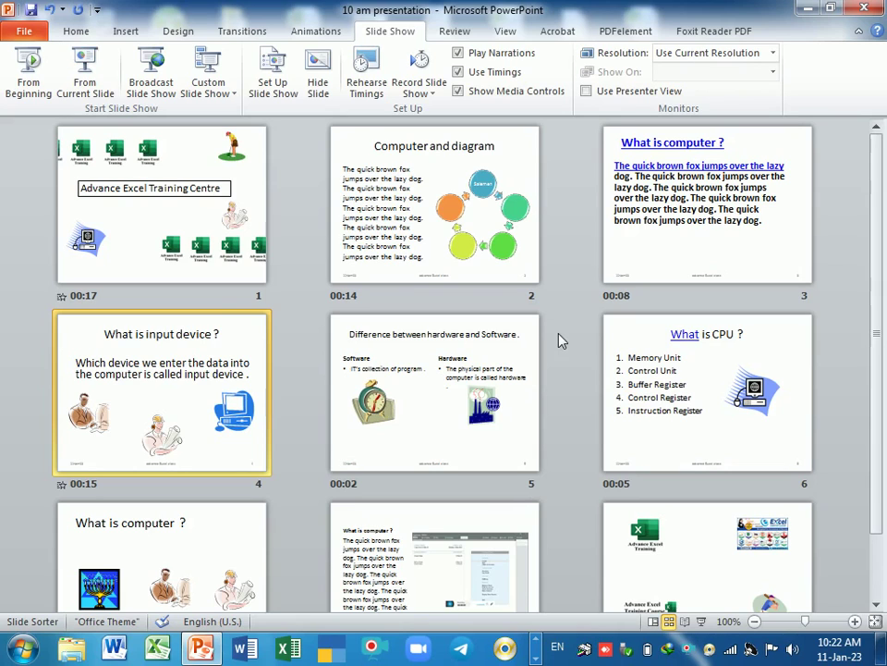
# Step: Select all slides and clear the recorded timings on every slide
pyautogui.hotkey('ctrl', 'a')
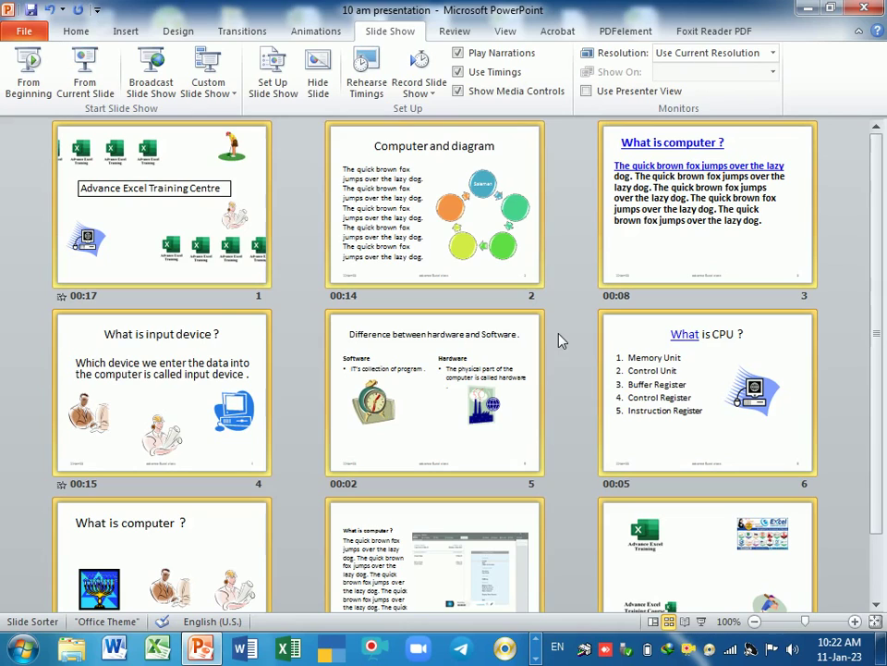
pyautogui.click(414, 105)
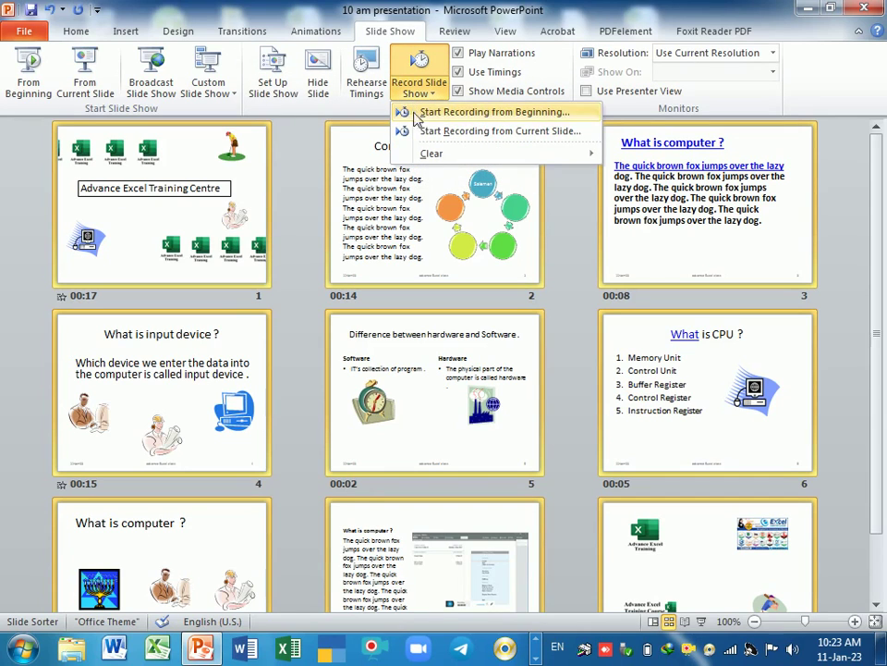
pyautogui.moveTo(432, 154)
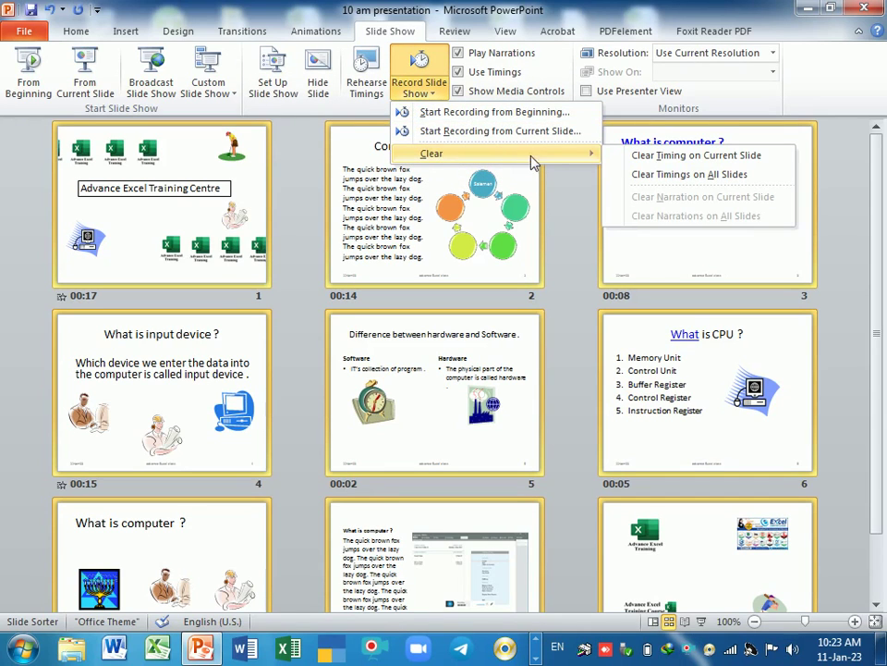
pyautogui.click(724, 178)
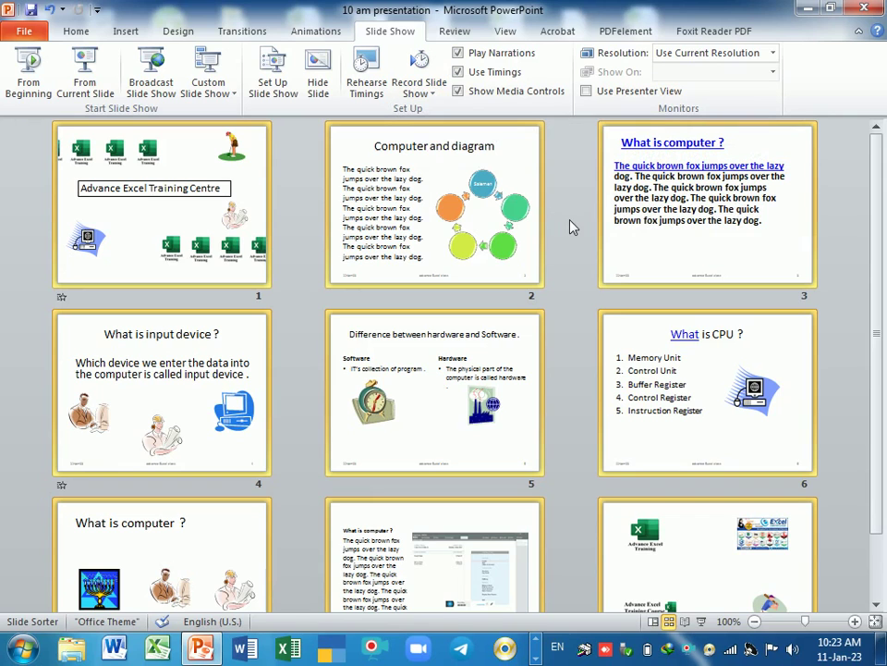
pyautogui.scroll(-1, 575, 333)
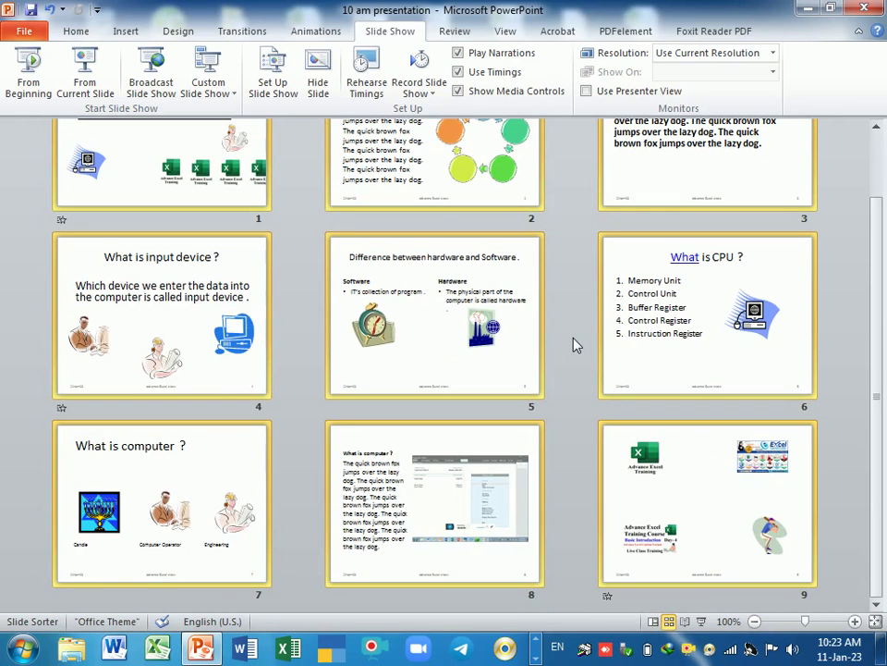
pyautogui.scroll(1, 575, 340)
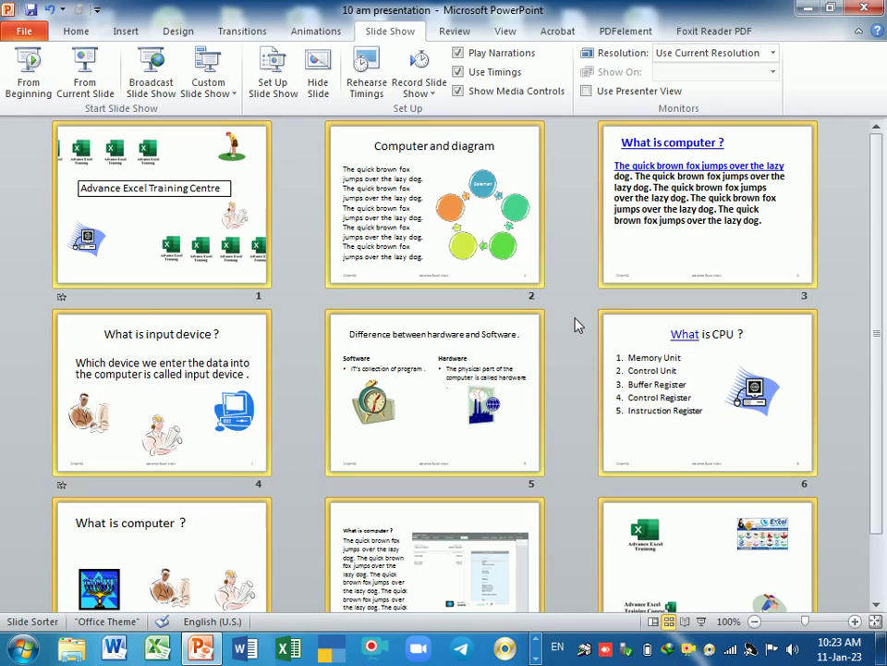
pyautogui.click(431, 94)
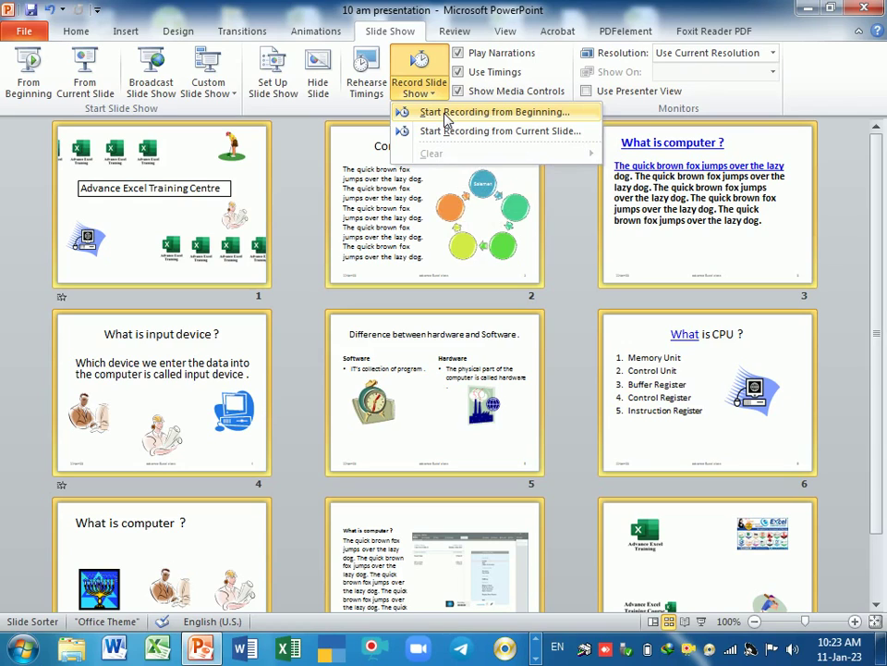
# Step: Record the show from the beginning, capturing slide and animation timings and narrations
pyautogui.click(446, 112)
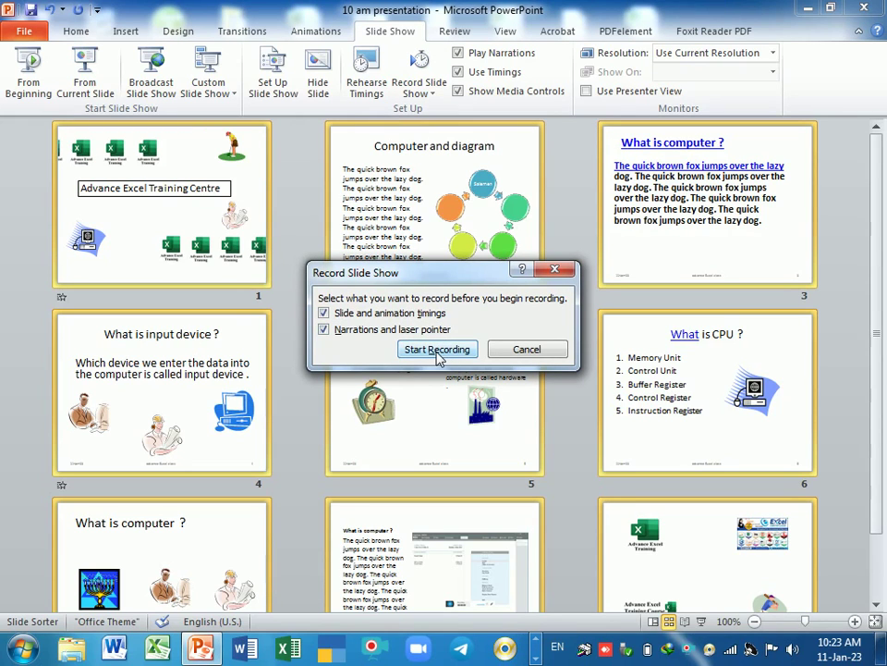
pyautogui.click(438, 358)
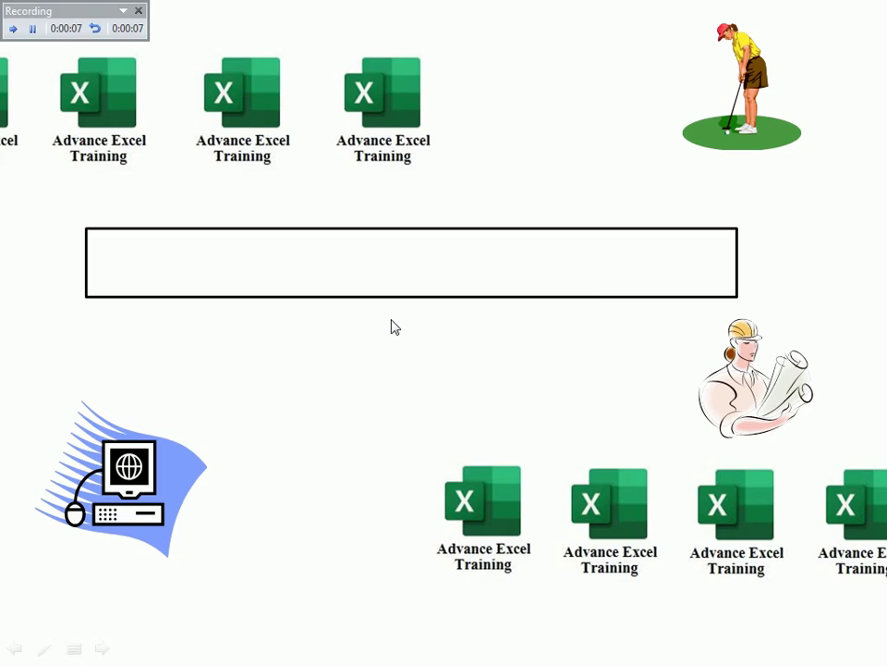
# Step: Jump to slide 9, then run the Staff PPT custom show to the hardware and software slide
pyautogui.rightClick(502, 139)
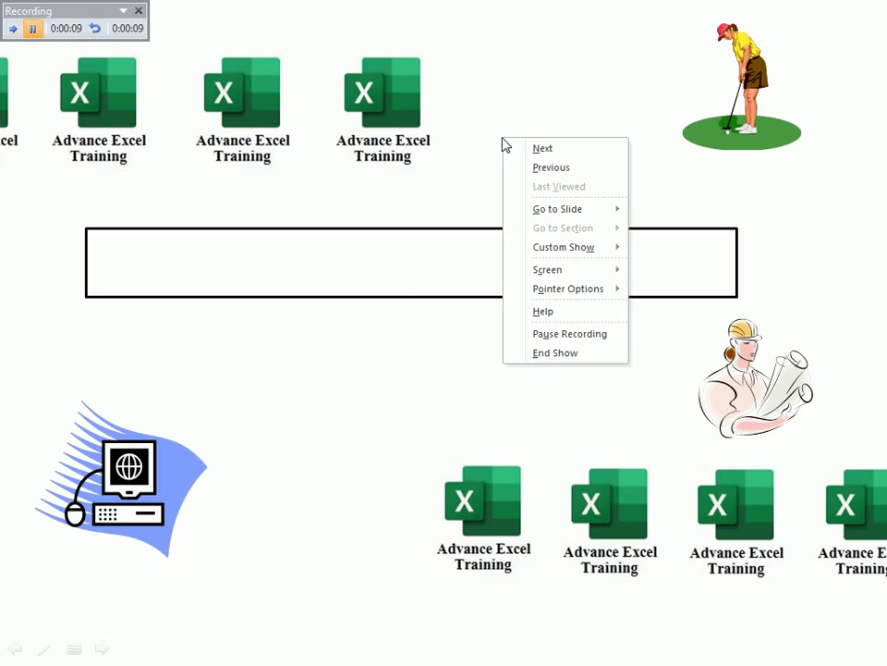
pyautogui.moveTo(558, 209)
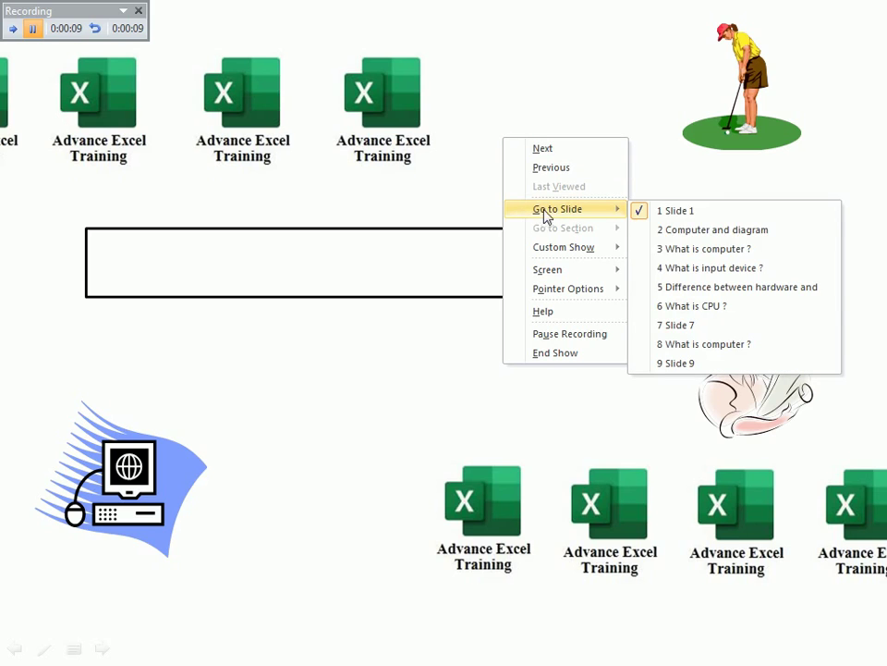
pyautogui.click(684, 363)
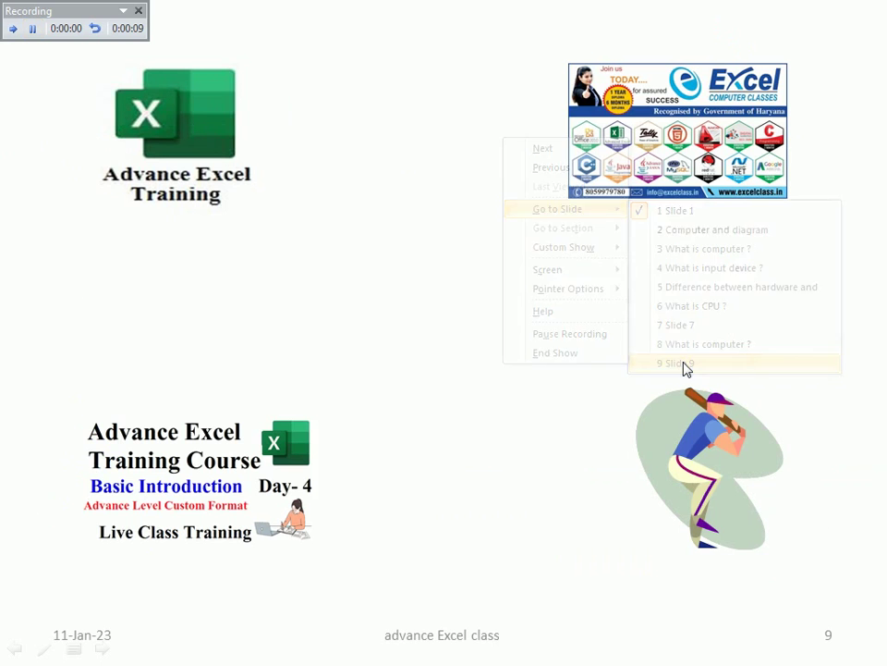
pyautogui.rightClick(374, 159)
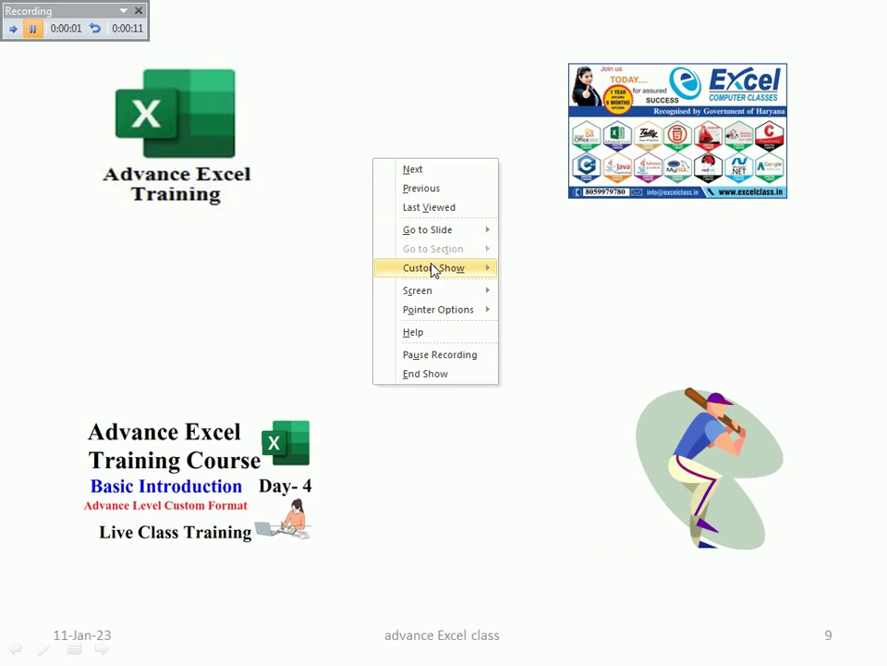
pyautogui.moveTo(433, 268)
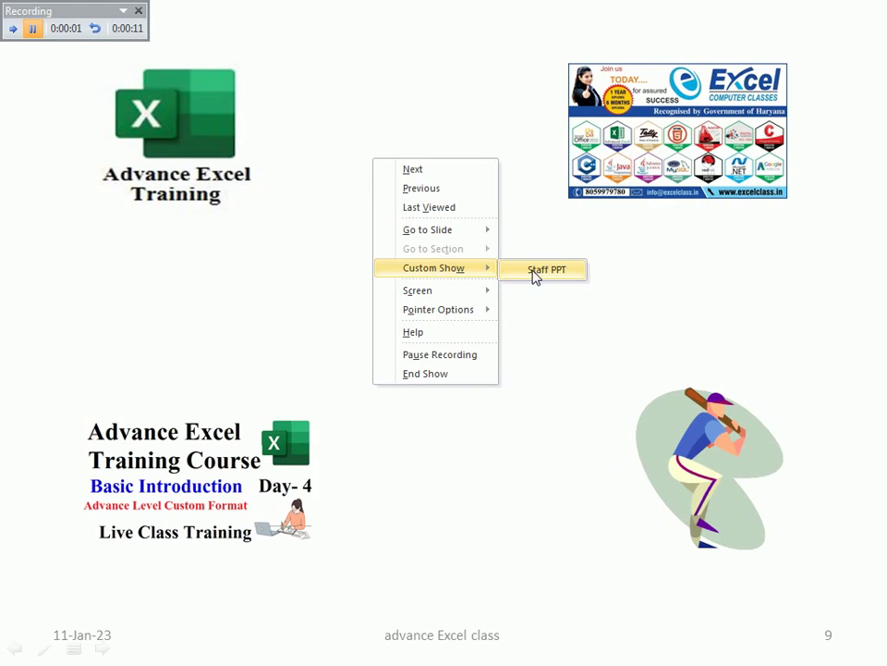
pyautogui.click(534, 273)
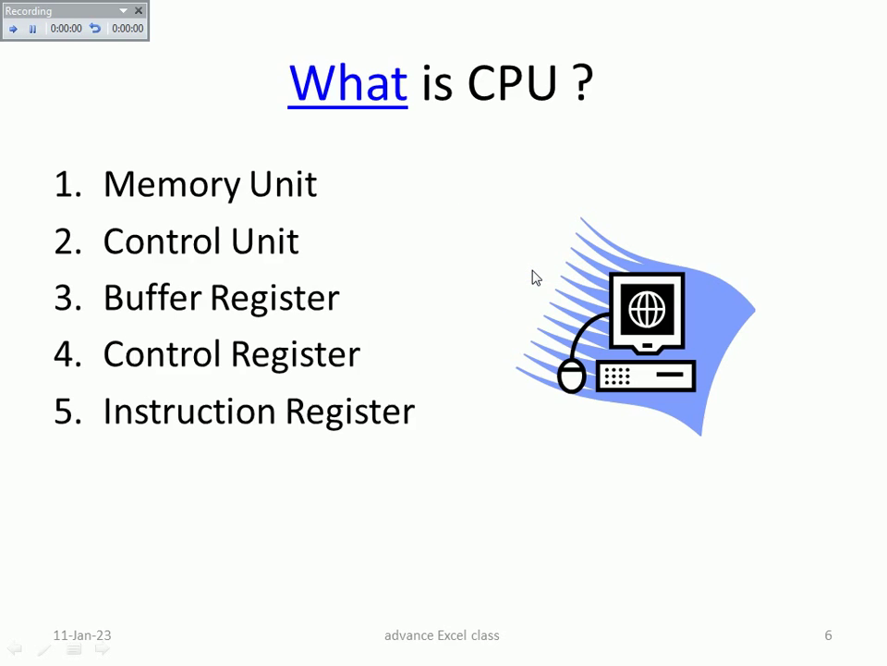
pyautogui.click(534, 277)
pyautogui.click(534, 277)
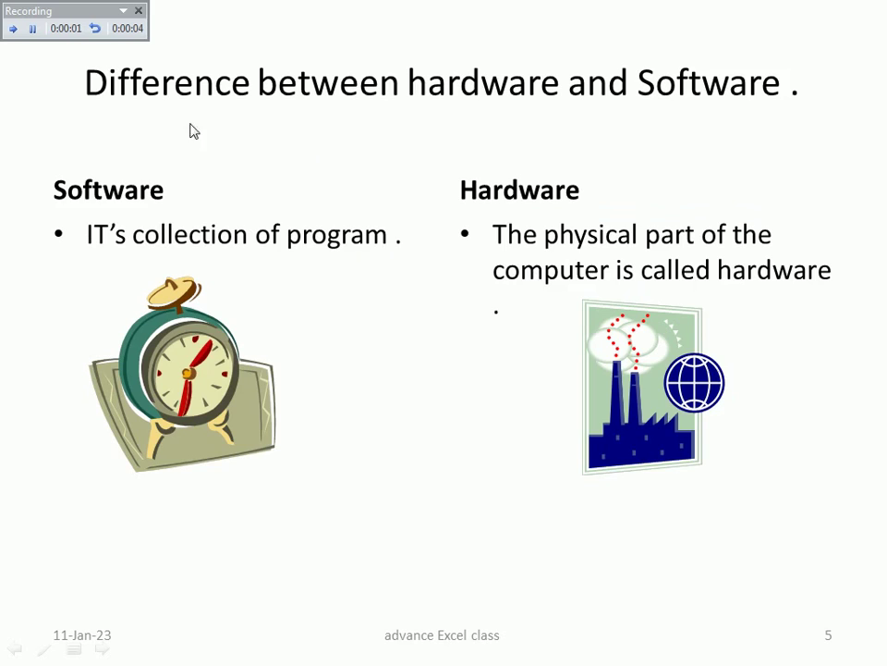
# Step: Circle and tick the title, headings and pictures in red pen, then erase all ink on the slide
pyautogui.rightClick(428, 139)
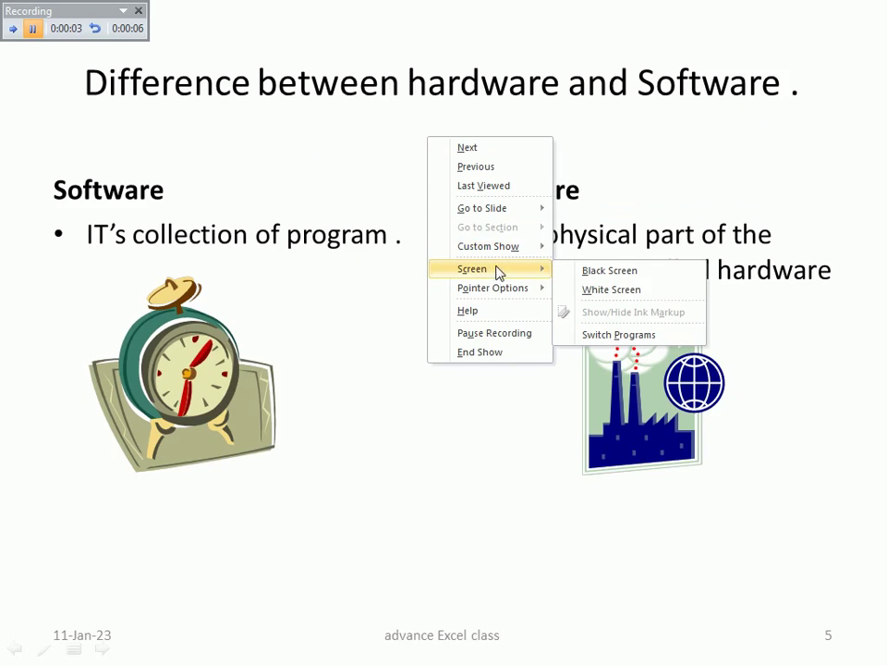
pyautogui.moveTo(493, 288)
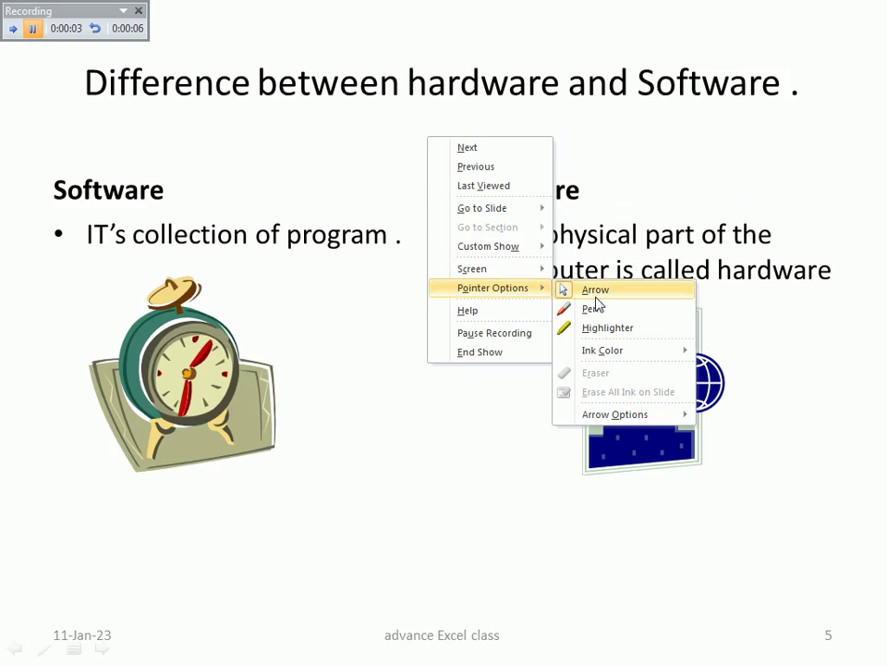
pyautogui.click(594, 310)
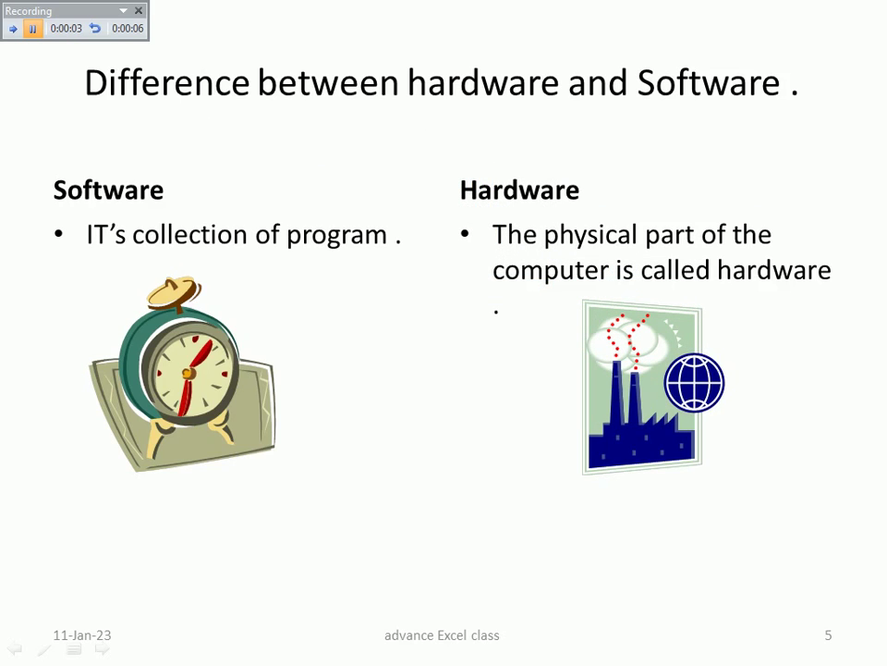
pyautogui.moveTo(84, 67)
pyautogui.mouseDown()
pyautogui.moveTo(276, 41)
pyautogui.moveTo(97, 58)
pyautogui.mouseUp()
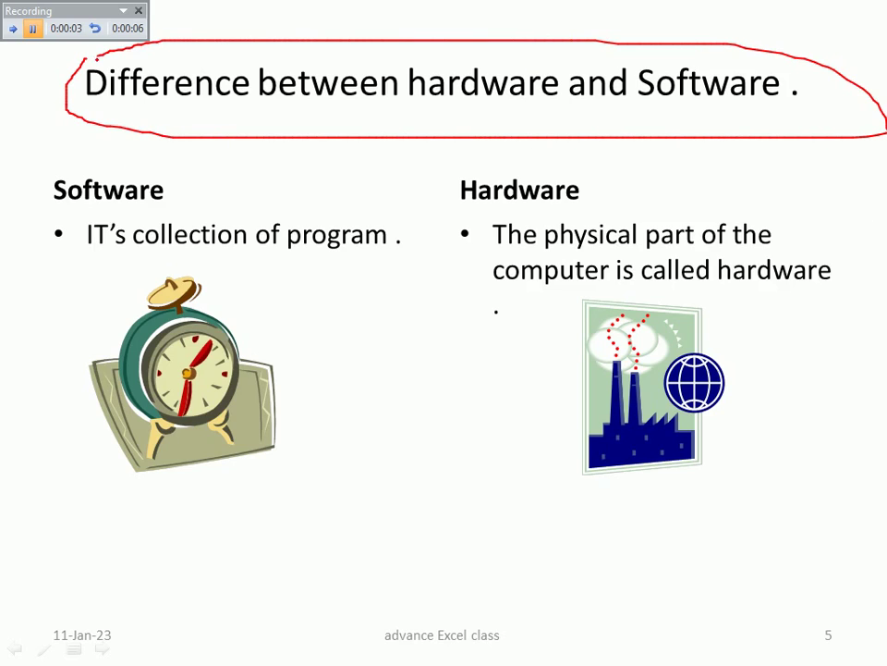
pyautogui.moveTo(156, 200); pyautogui.dragTo(222, 161)
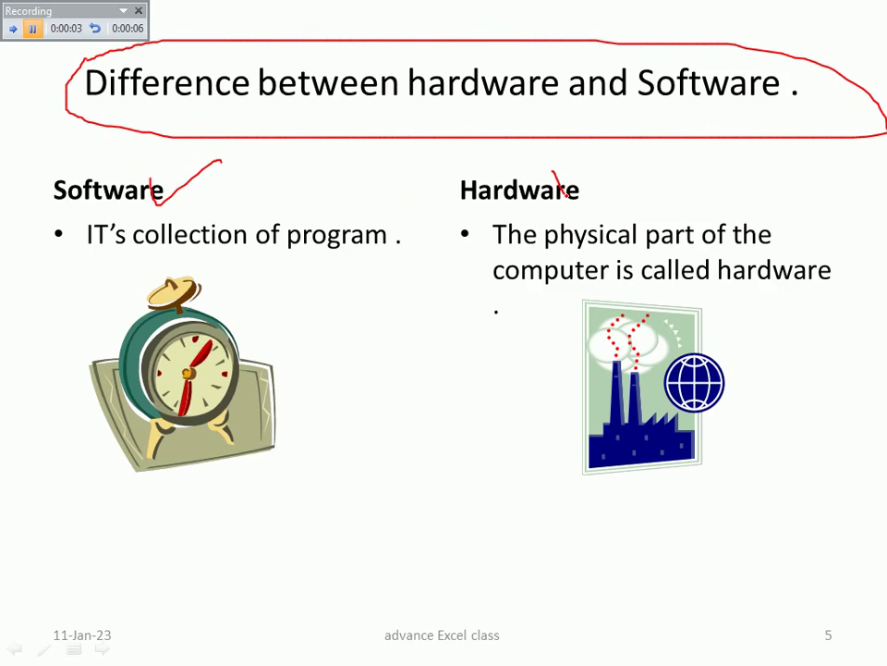
pyautogui.moveTo(566, 194); pyautogui.dragTo(630, 165)
pyautogui.moveTo(211, 242)
pyautogui.mouseDown()
pyautogui.moveTo(43, 386)
pyautogui.moveTo(171, 246)
pyautogui.mouseUp()
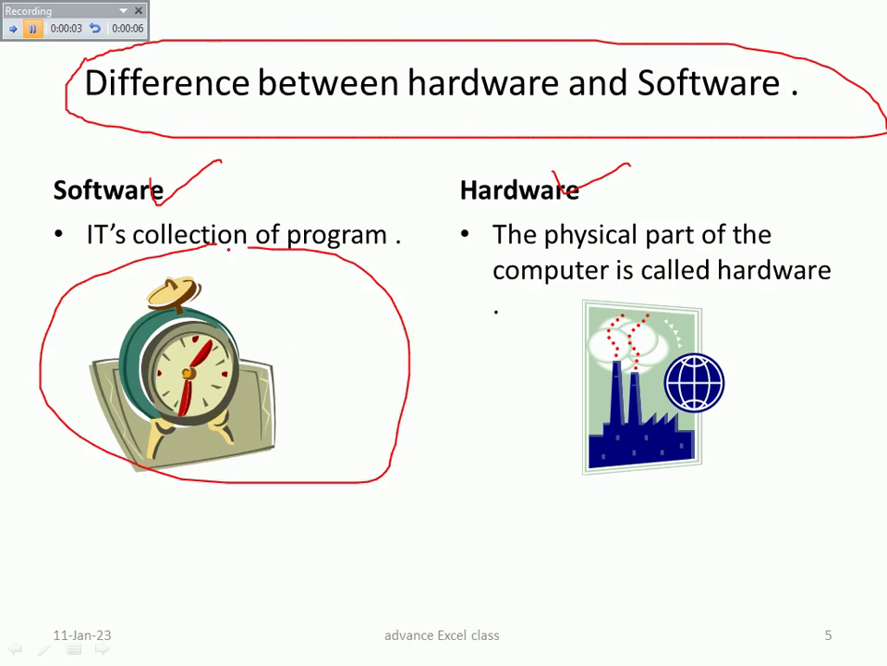
pyautogui.moveTo(721, 291)
pyautogui.mouseDown()
pyautogui.moveTo(521, 331)
pyautogui.moveTo(712, 301)
pyautogui.moveTo(627, 298)
pyautogui.mouseUp()
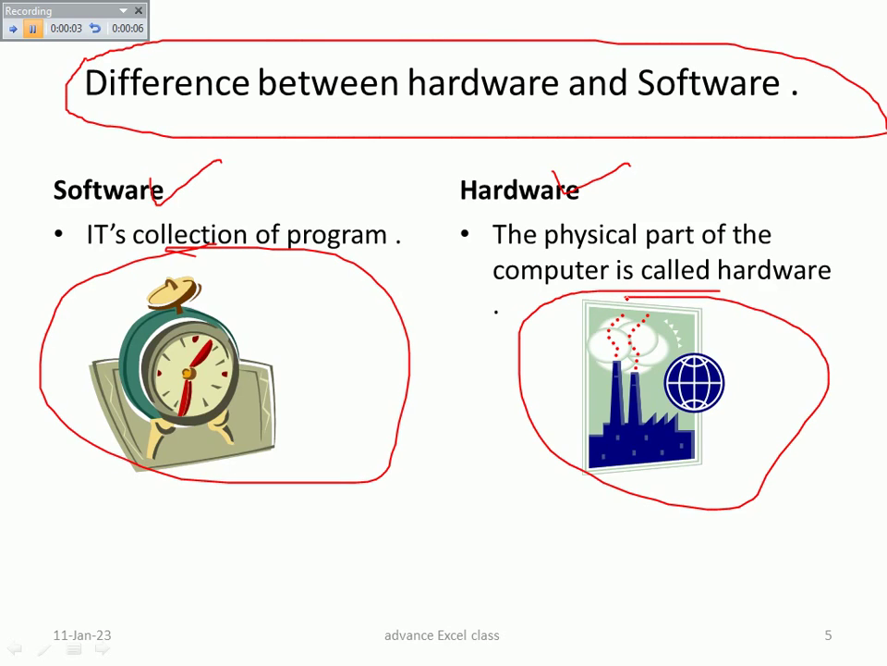
pyautogui.rightClick(533, 225)
pyautogui.moveTo(597, 375)
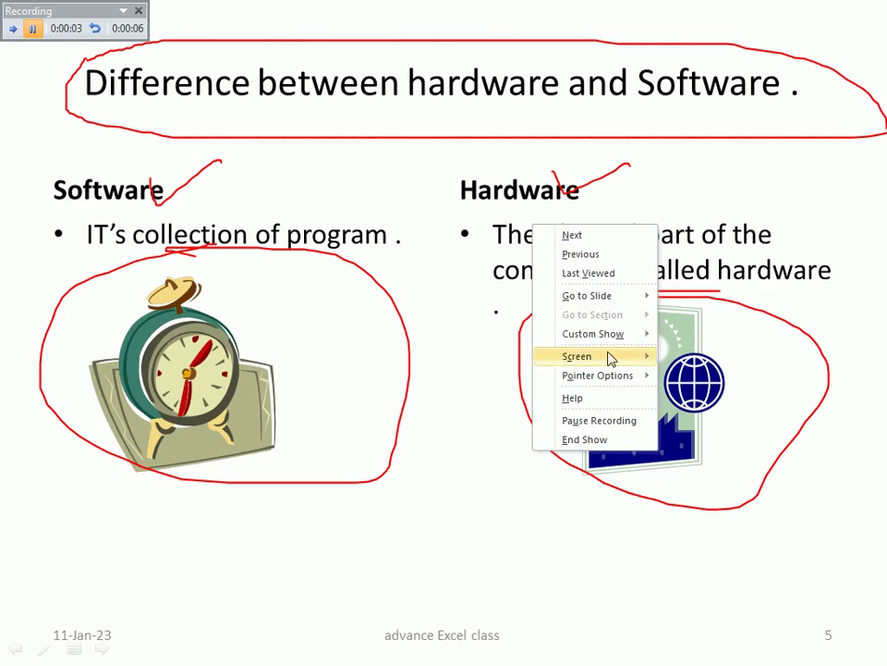
pyautogui.click(728, 480)
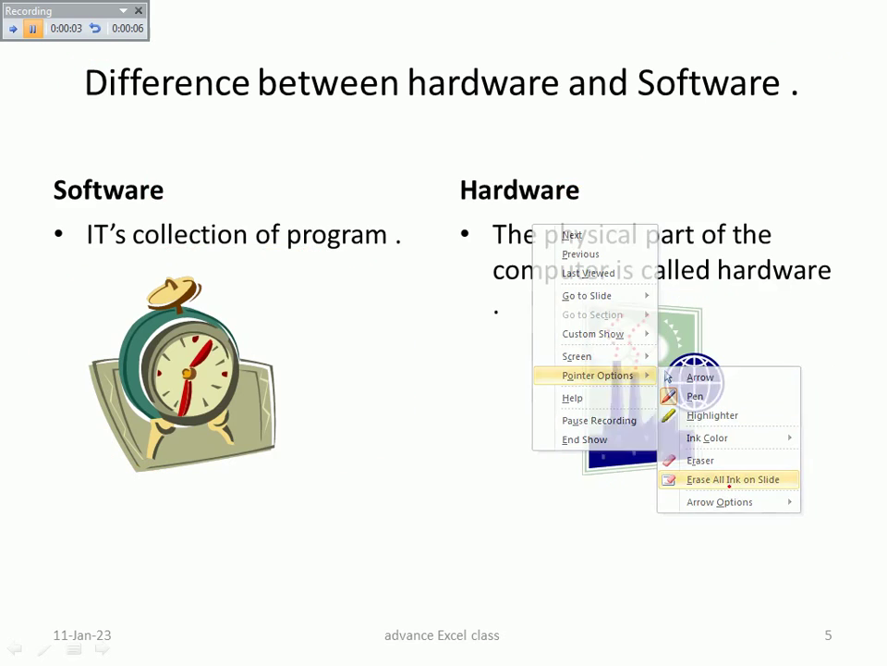
# Step: Highlight the title, Hardware heading, factory and clock pictures, and a text line in yellow
pyautogui.rightClick(478, 131)
pyautogui.moveTo(597, 376)
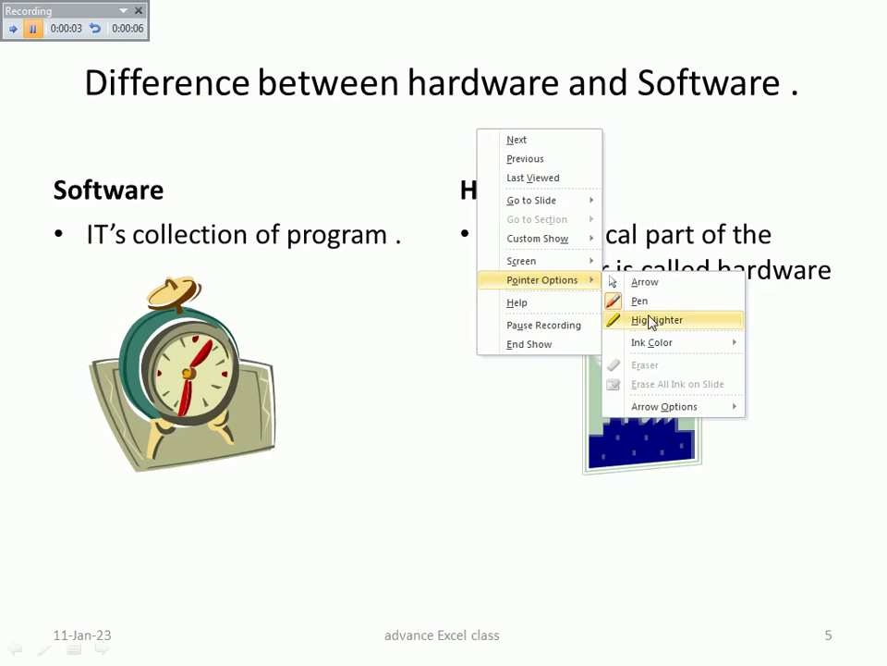
pyautogui.click(653, 320)
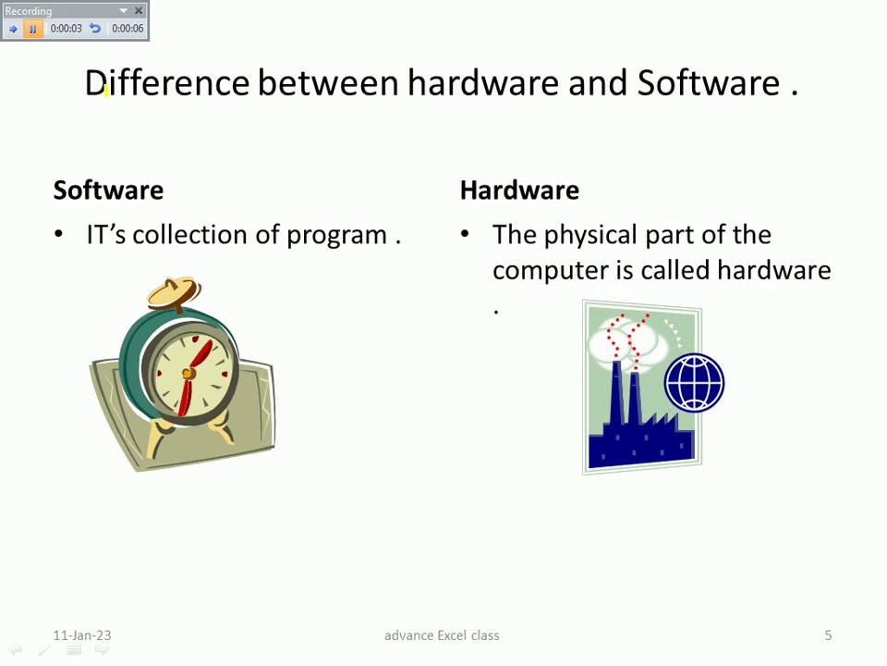
pyautogui.moveTo(87, 84)
pyautogui.mouseDown()
pyautogui.moveTo(321, 53)
pyautogui.moveTo(223, 109)
pyautogui.mouseUp()
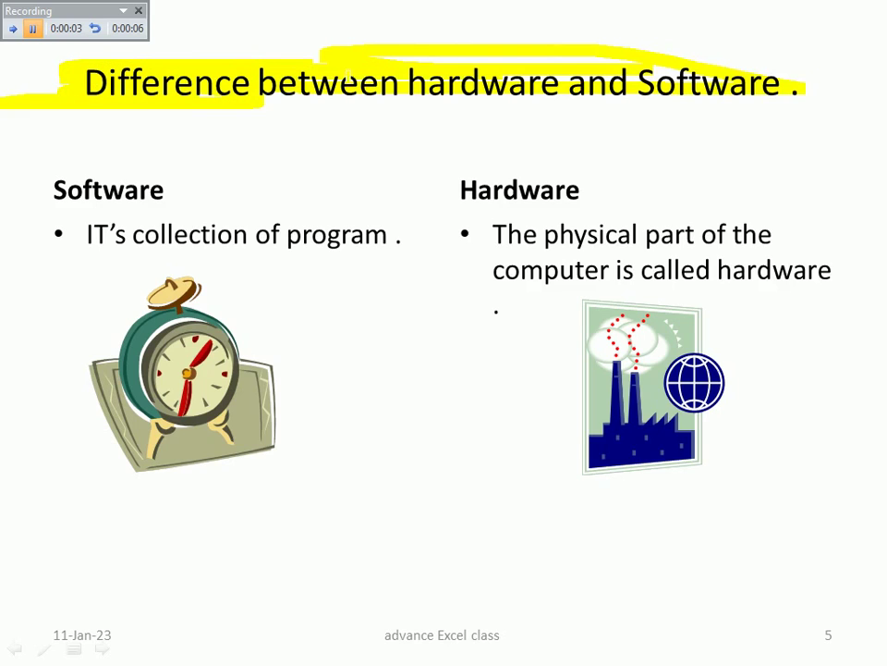
pyautogui.moveTo(580, 192)
pyautogui.mouseDown()
pyautogui.moveTo(269, 143)
pyautogui.moveTo(665, 213)
pyautogui.mouseUp()
pyautogui.moveTo(721, 319)
pyautogui.mouseDown()
pyautogui.moveTo(550, 337)
pyautogui.moveTo(532, 416)
pyautogui.mouseUp()
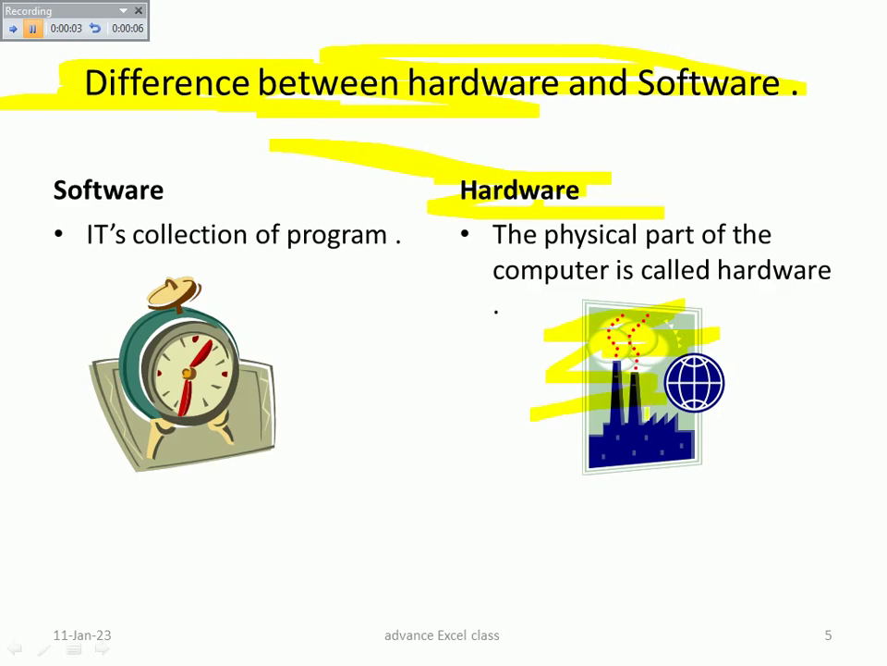
pyautogui.moveTo(211, 363); pyautogui.dragTo(121, 356)
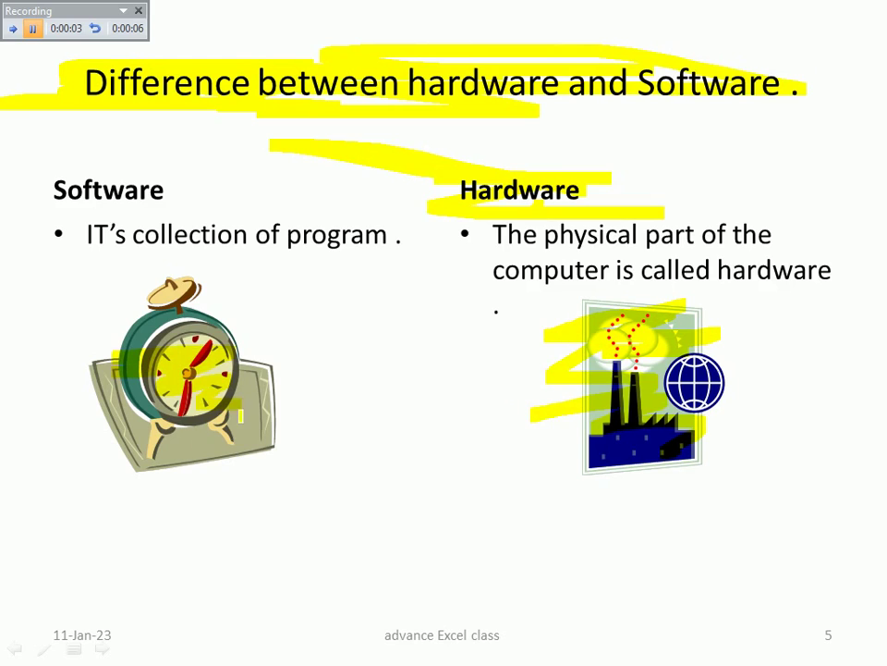
pyautogui.moveTo(190, 421); pyautogui.dragTo(230, 453)
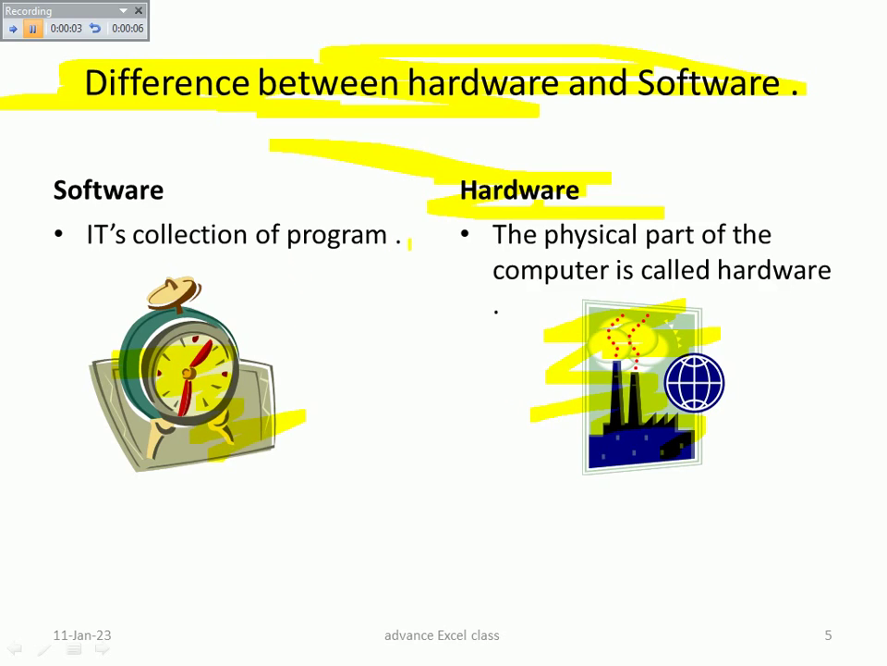
pyautogui.moveTo(408, 241)
pyautogui.mouseDown()
pyautogui.moveTo(46, 237)
pyautogui.moveTo(395, 259)
pyautogui.mouseUp()
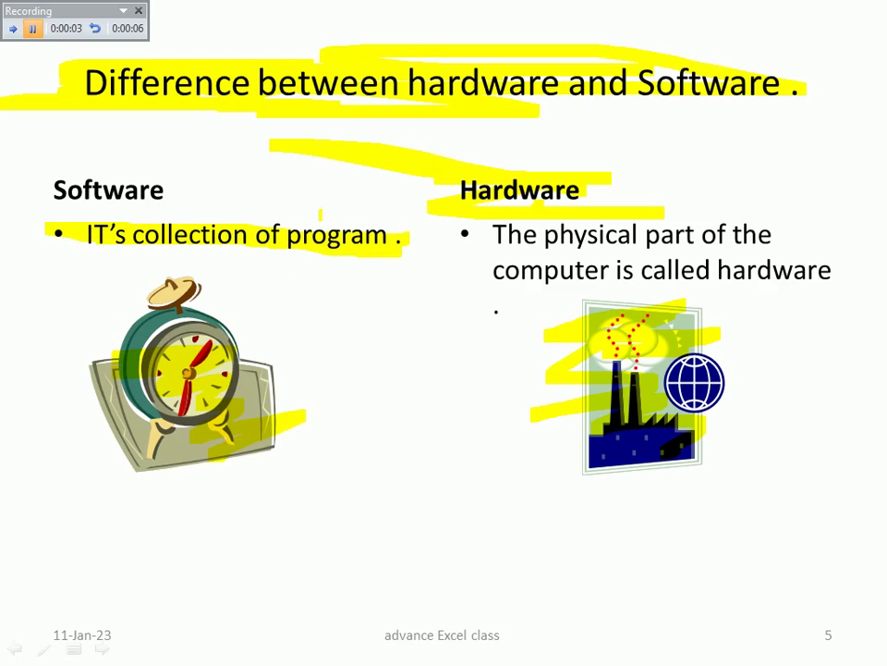
# Step: Erase all the highlighting from the slide
pyautogui.rightClick(325, 194)
pyautogui.moveTo(389, 342)
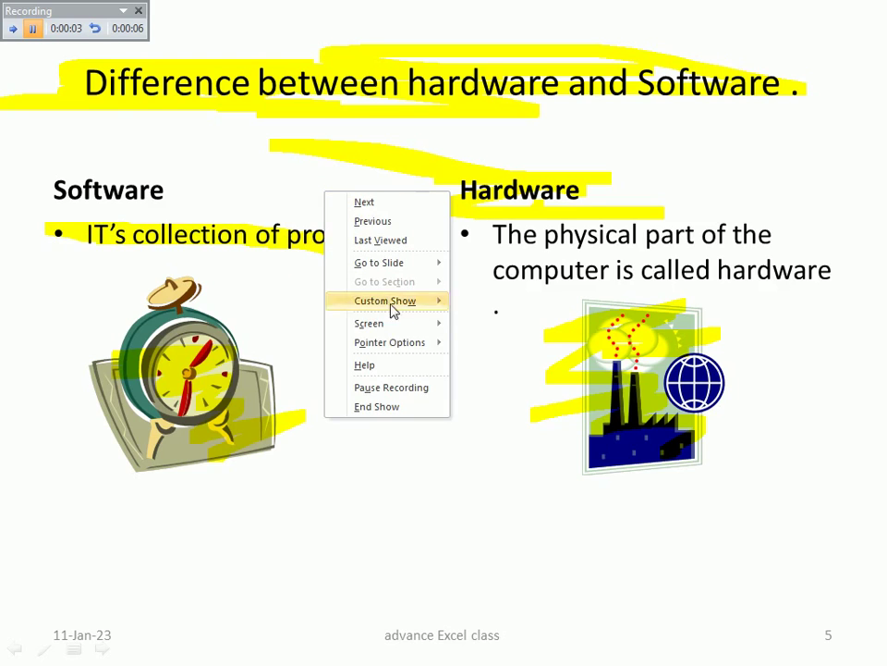
pyautogui.click(518, 447)
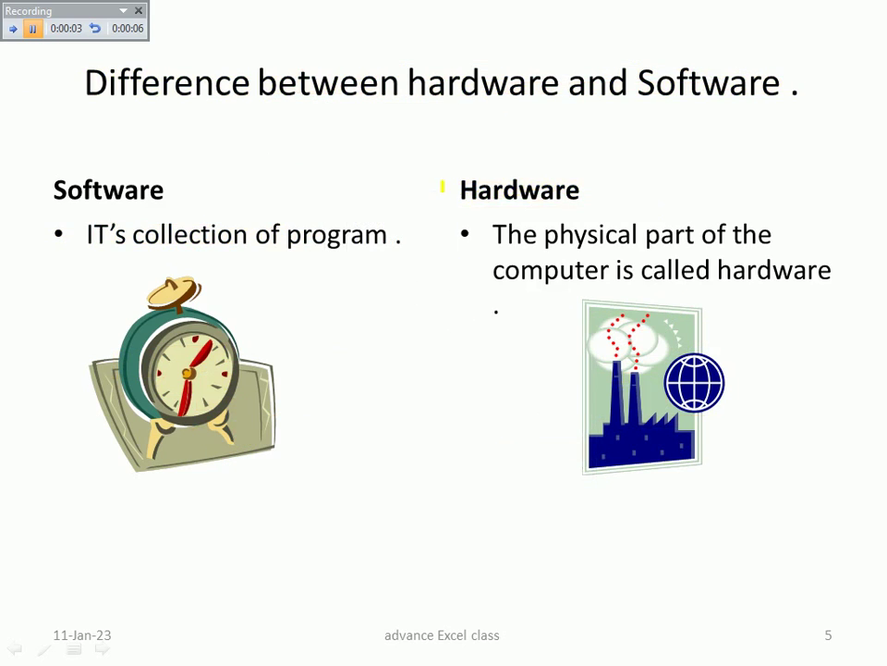
pyautogui.rightClick(442, 181)
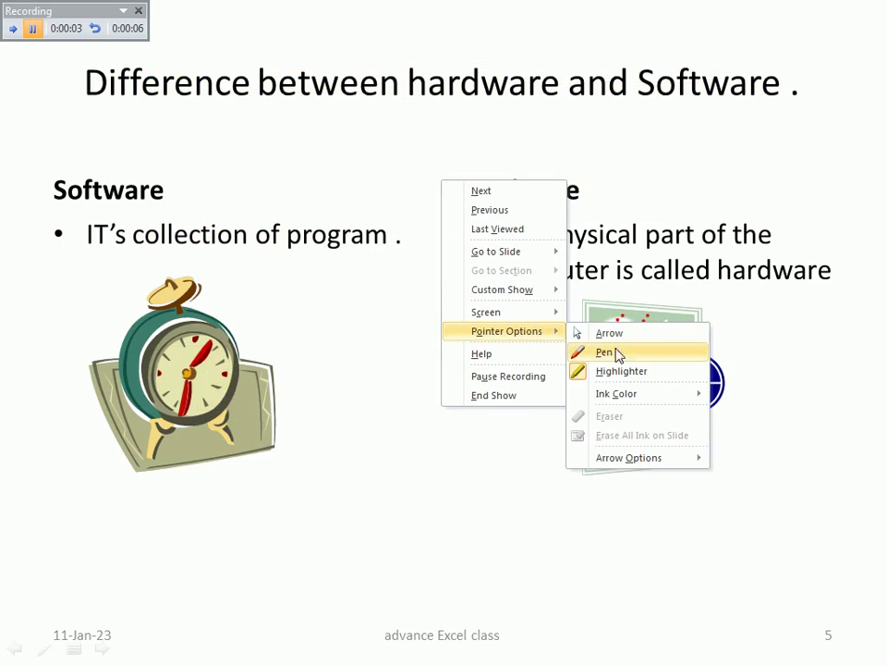
pyautogui.moveTo(617, 393)
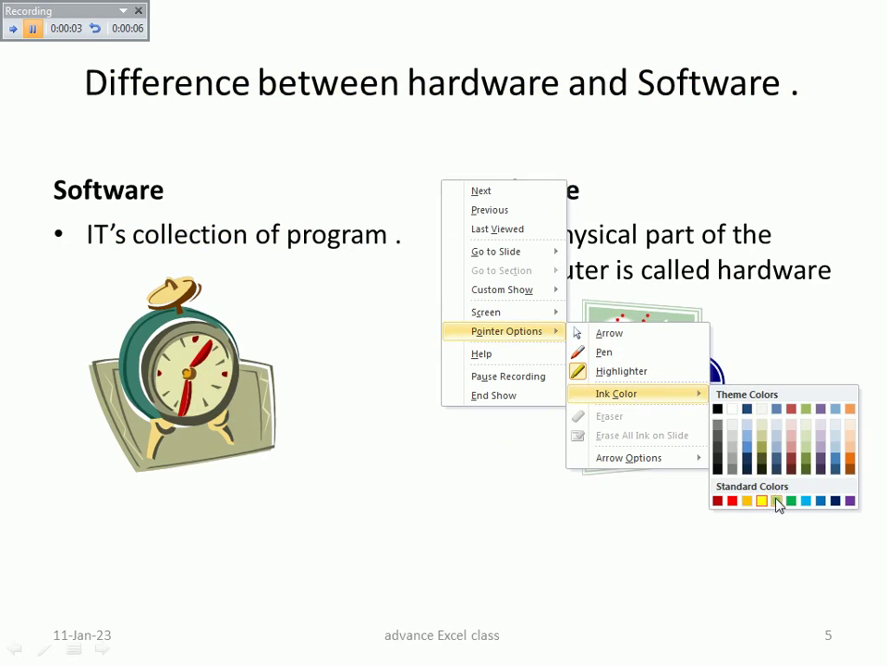
# Step: Highlight the title in green, then the word program and Software lines in gold
pyautogui.click(791, 500)
pyautogui.moveTo(408, 90)
pyautogui.mouseDown()
pyautogui.moveTo(448, 92)
pyautogui.moveTo(231, 79)
pyautogui.moveTo(412, 113)
pyautogui.moveTo(582, 100)
pyautogui.moveTo(674, 109)
pyautogui.mouseUp()
pyautogui.rightClick(501, 301)
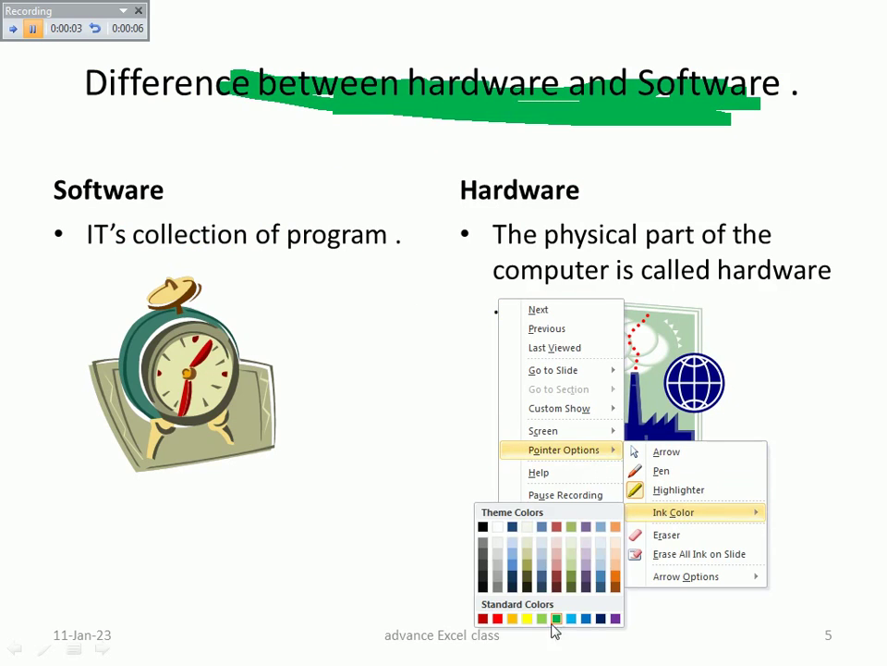
pyautogui.click(513, 619)
pyautogui.moveTo(398, 237); pyautogui.dragTo(329, 222)
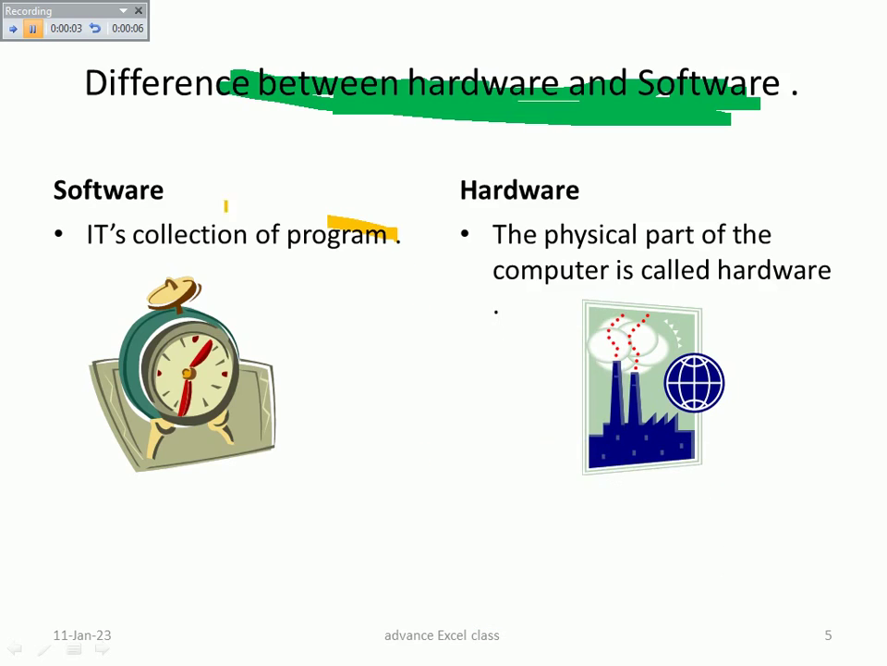
pyautogui.moveTo(226, 206)
pyautogui.mouseDown()
pyautogui.moveTo(447, 264)
pyautogui.moveTo(885, 233)
pyautogui.mouseUp()
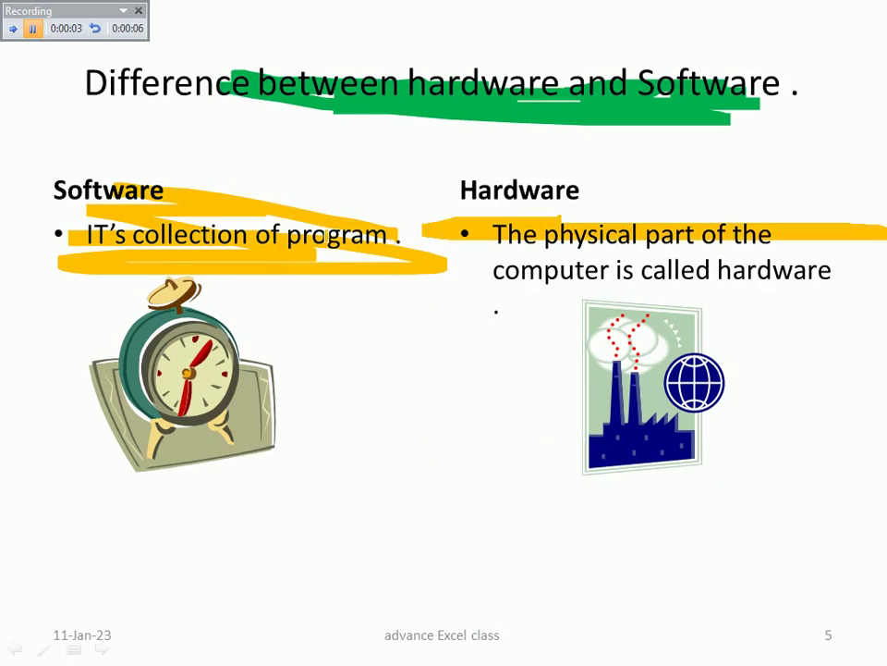
pyautogui.moveTo(398, 242); pyautogui.dragTo(532, 270)
# Step: Draw red pen circles, lines, a V, an arrow and a tick, then go back one slide
pyautogui.rightClick(508, 171)
pyautogui.moveTo(571, 316)
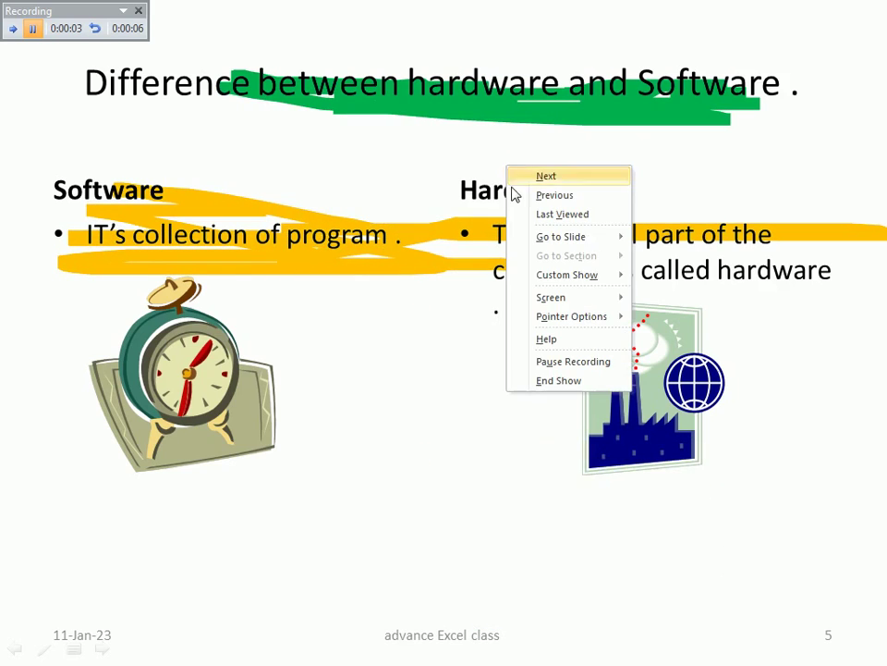
pyautogui.click(669, 337)
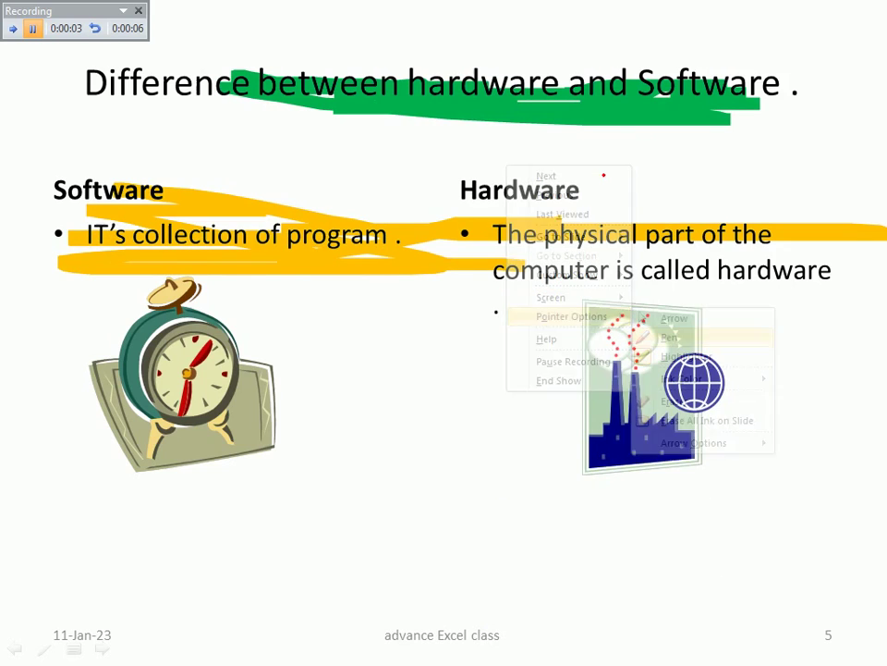
pyautogui.moveTo(592, 166)
pyautogui.mouseDown()
pyautogui.moveTo(562, 145)
pyautogui.moveTo(539, 148)
pyautogui.mouseUp()
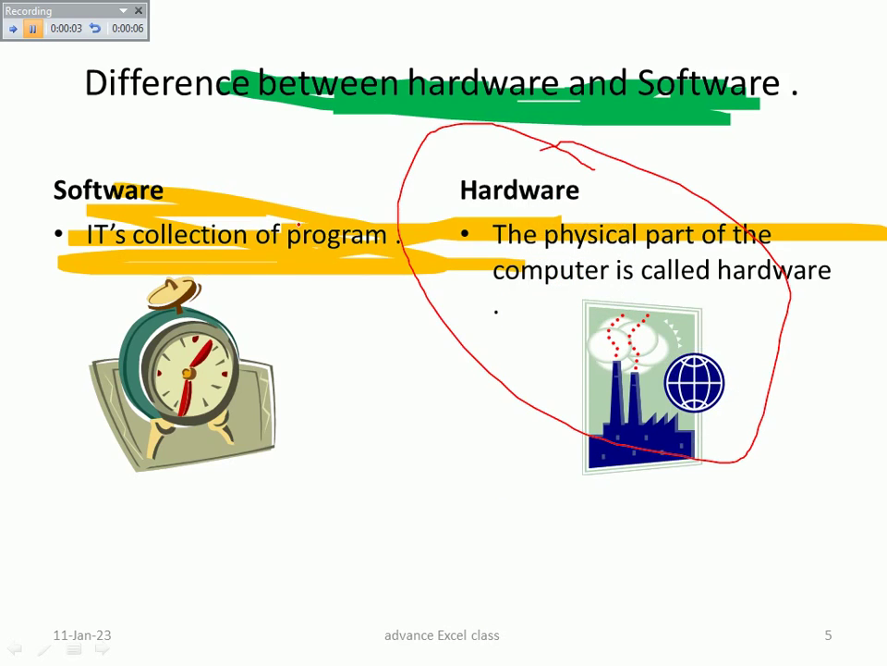
pyautogui.moveTo(298, 219); pyautogui.dragTo(214, 435)
pyautogui.moveTo(176, 277); pyautogui.dragTo(407, 448)
pyautogui.moveTo(612, 349); pyautogui.dragTo(682, 324)
pyautogui.moveTo(707, 431); pyautogui.dragTo(740, 468)
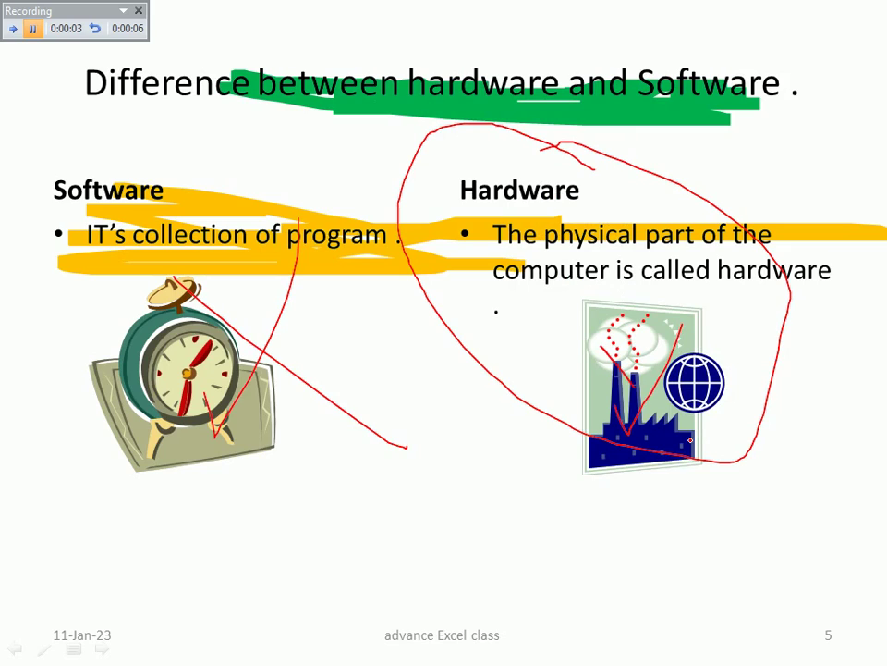
pyautogui.moveTo(595, 92); pyautogui.dragTo(686, 76)
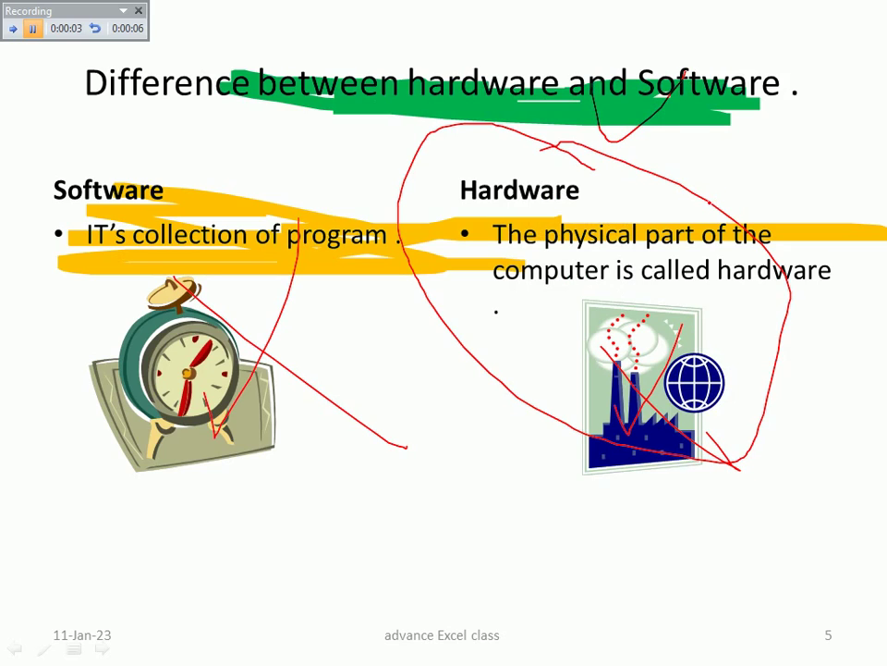
pyautogui.press('Left')
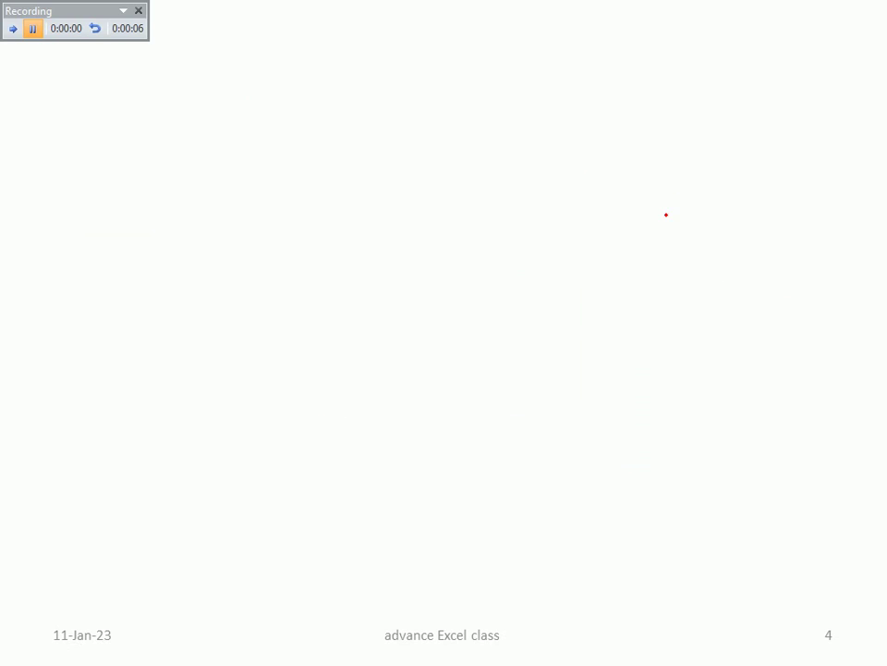
# Step: Advance through the input device and What is CPU ? slides to the end of the recording
pyautogui.press('Right')
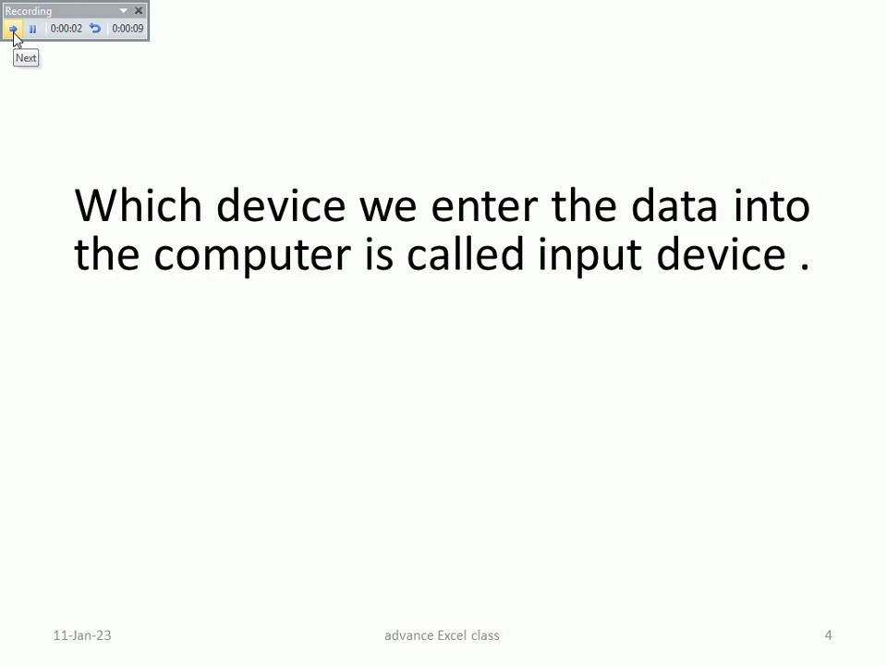
pyautogui.click(13, 32)
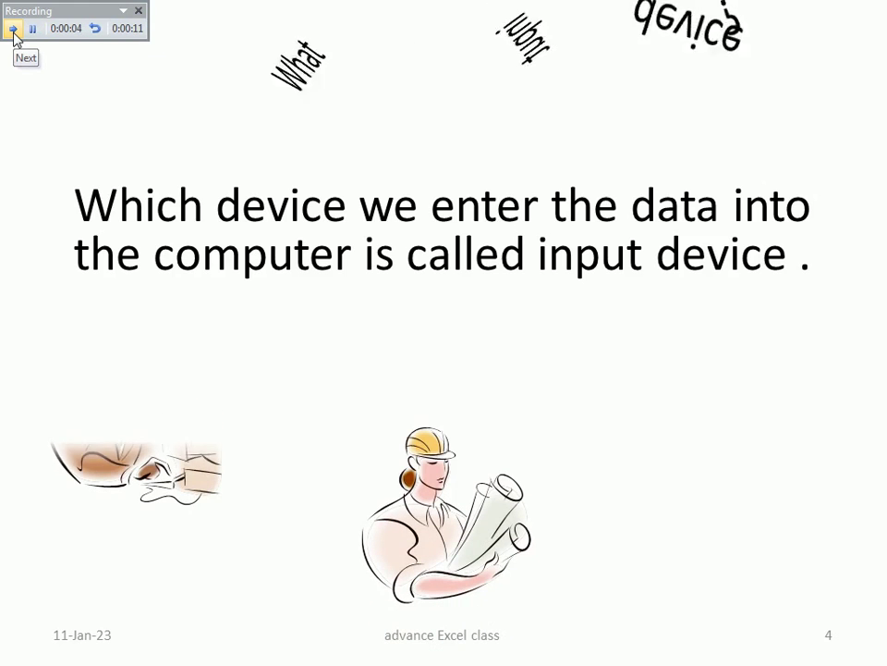
pyautogui.click(13, 32)
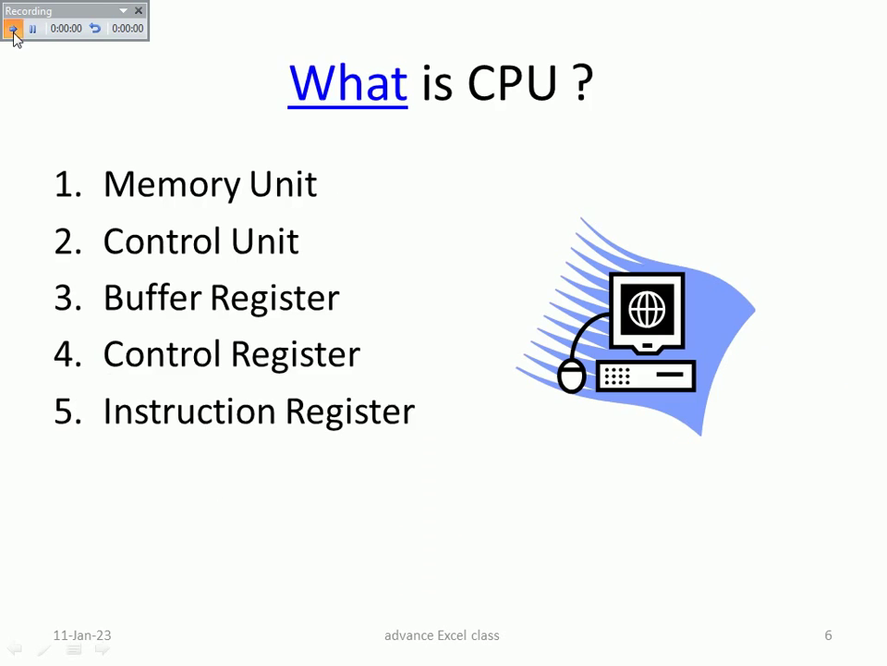
pyautogui.click(13, 29)
pyautogui.click(13, 30)
pyautogui.click(139, 11)
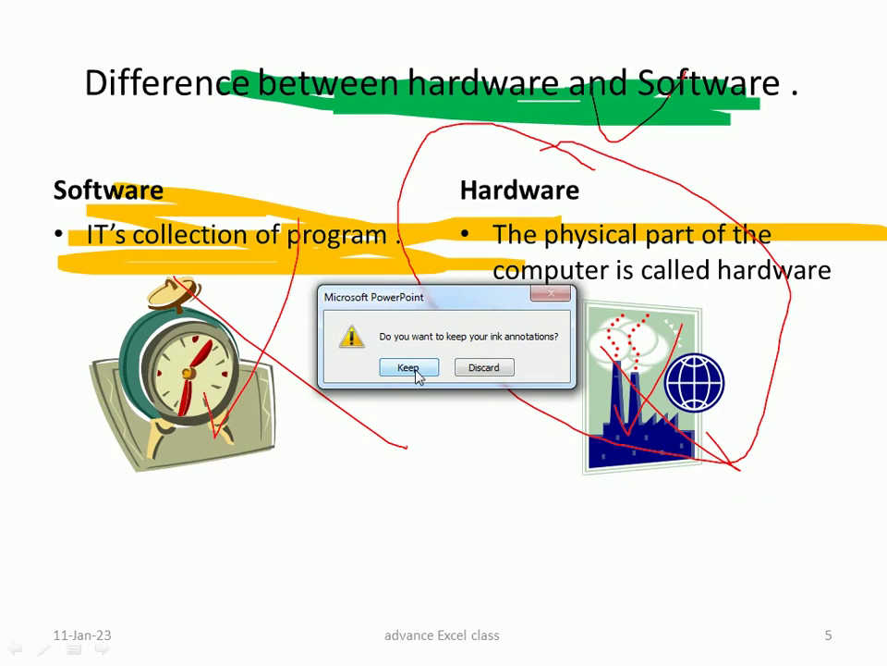
# Step: Keep the ink annotations and exit the slide show
pyautogui.click(410, 368)
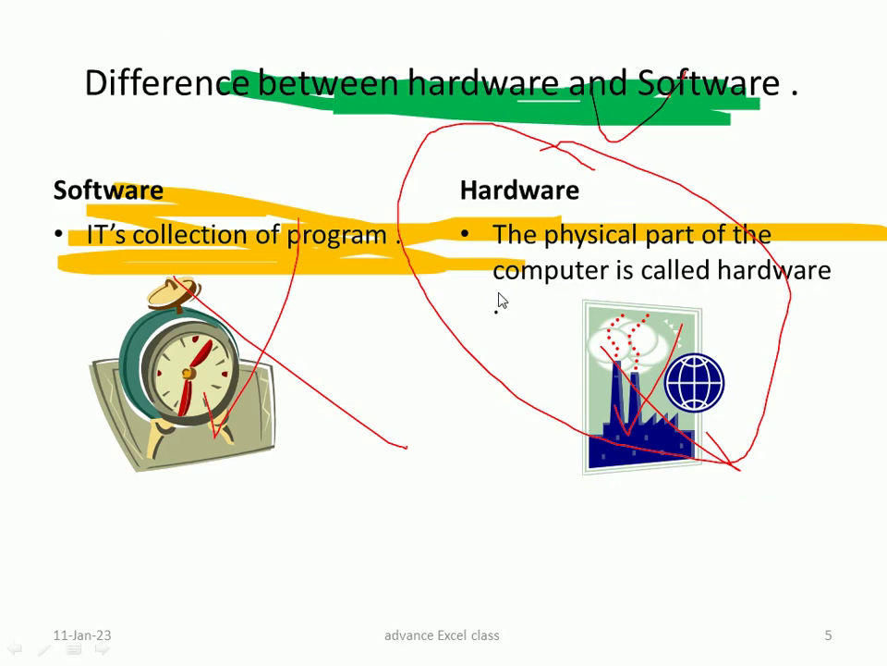
pyautogui.press('Escape')
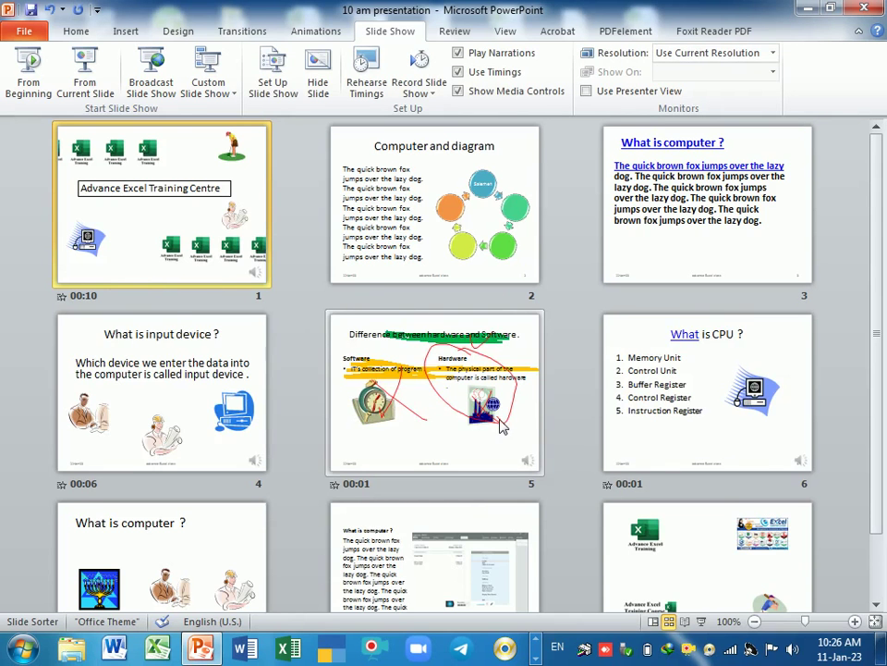
pyautogui.scroll(-1, 499, 424)
pyautogui.scroll(1, 506, 365)
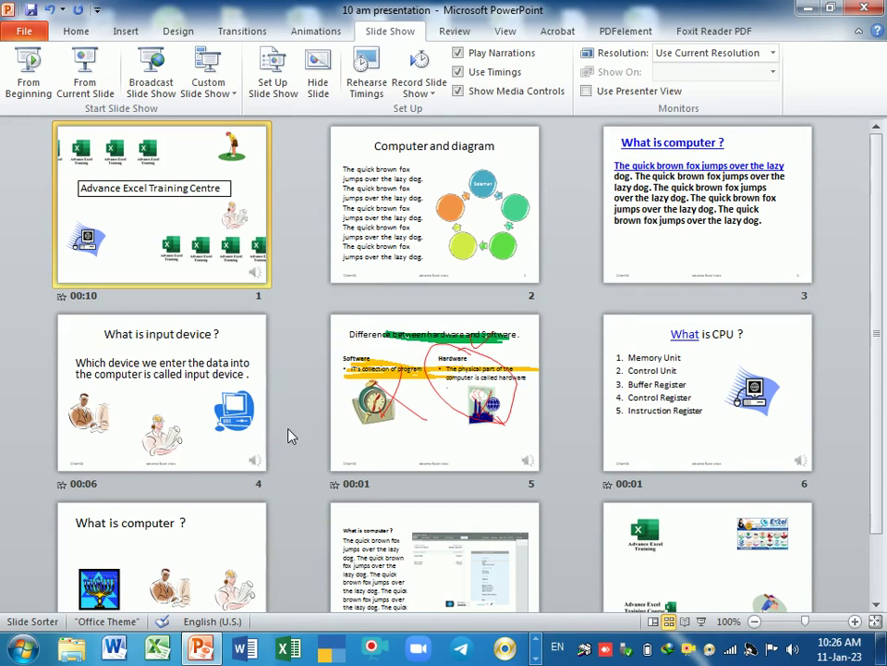
# Step: On slide 5, delete the yellow highlighter stroke over the Software text
pyautogui.doubleClick(395, 365)
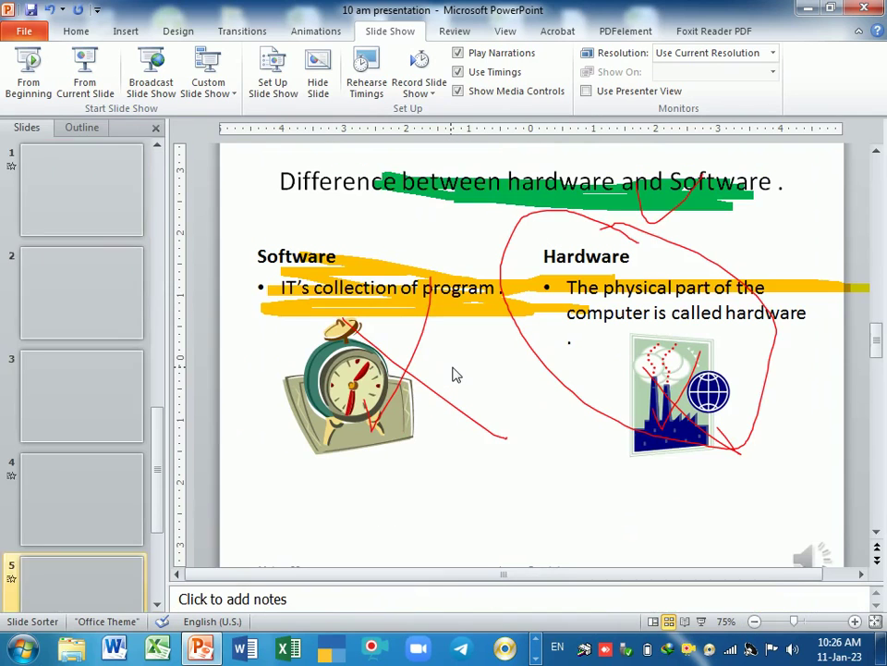
pyautogui.click(434, 322)
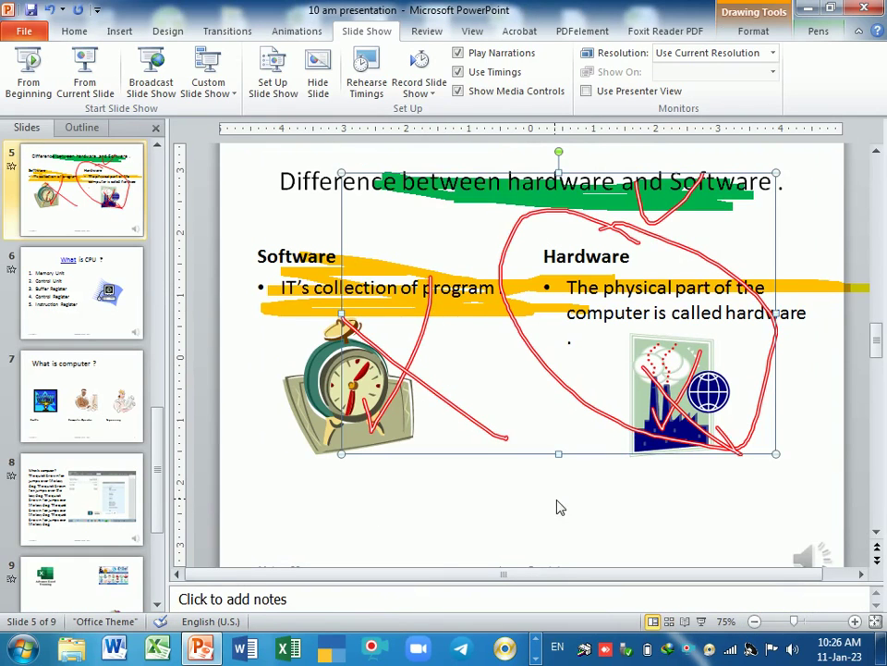
pyautogui.click(495, 397)
pyautogui.click(461, 314)
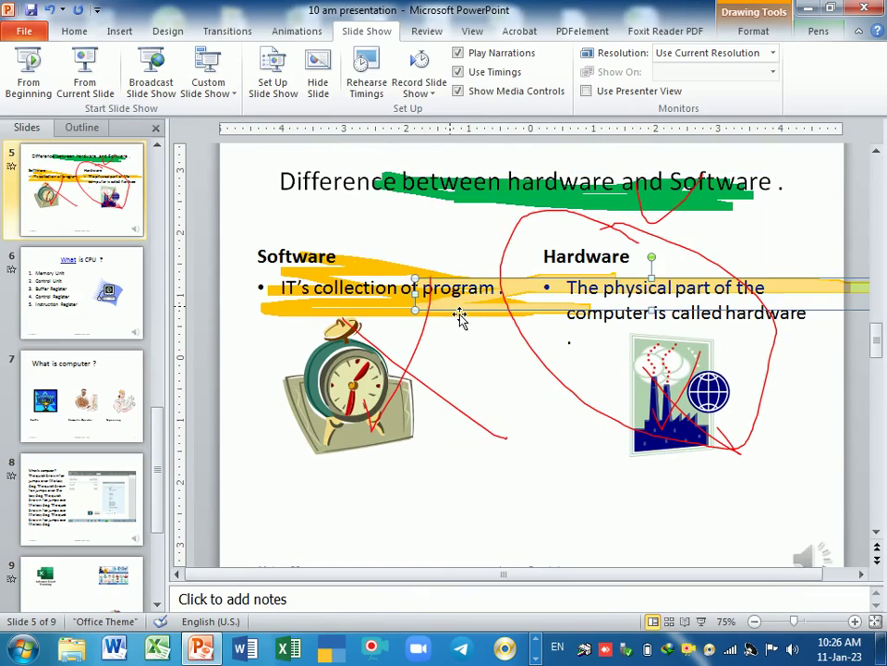
pyautogui.click(261, 258)
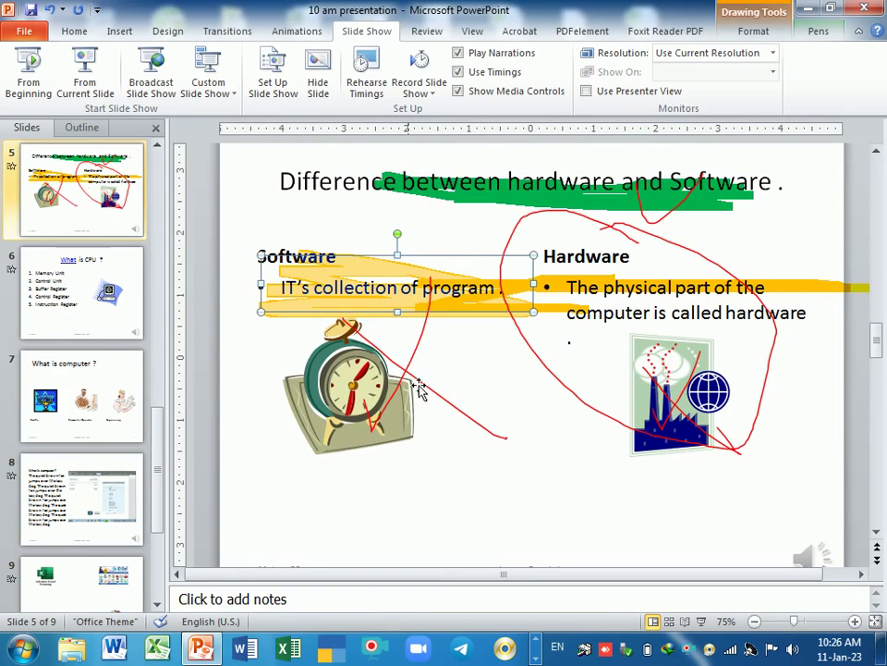
pyautogui.press('Delete')
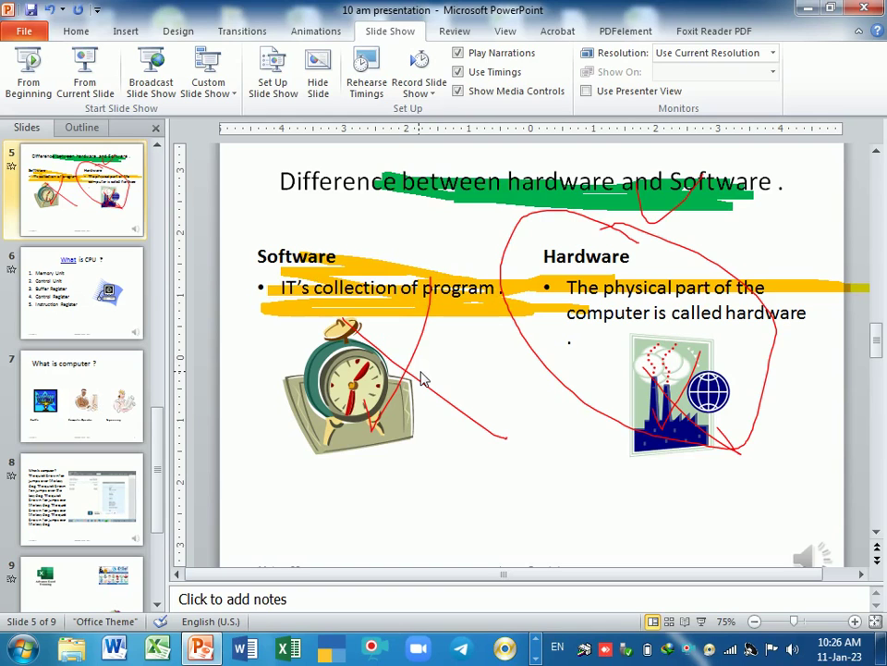
# Step: Present slide 5 full screen, step forward and exit, then present it again
pyautogui.hotkey('shift', 'F5')
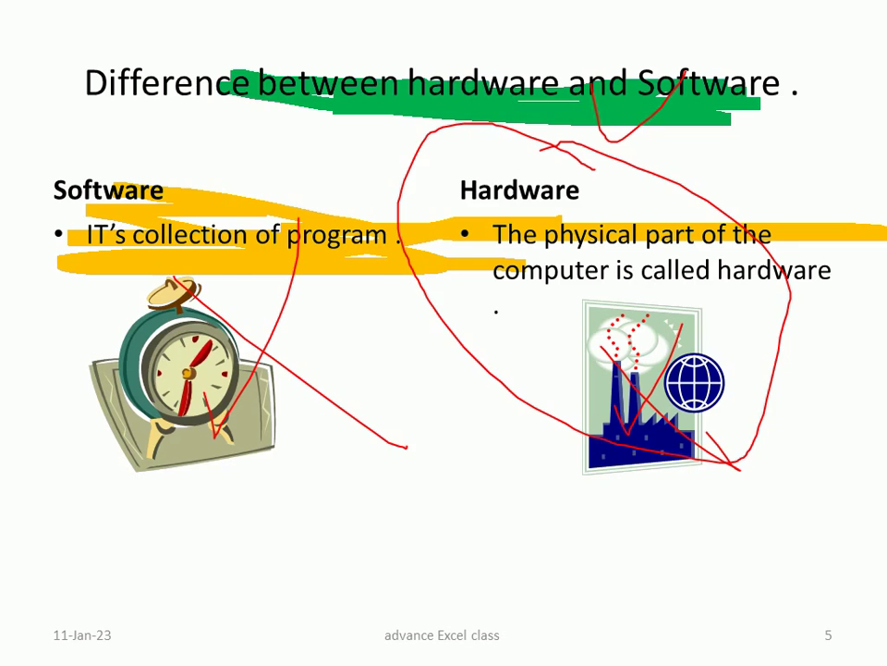
pyautogui.press('Right')
pyautogui.press('Right')
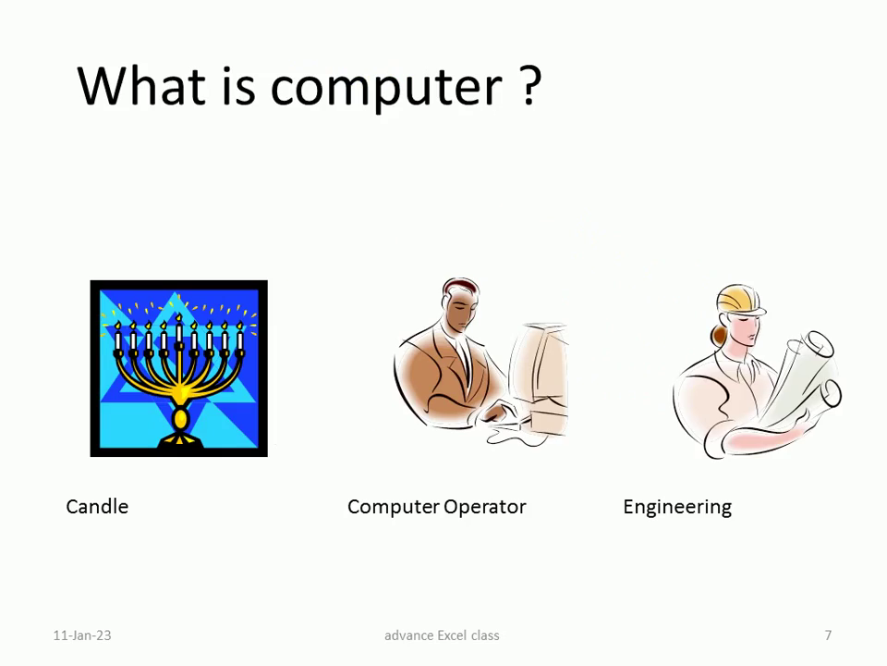
pyautogui.press('Escape')
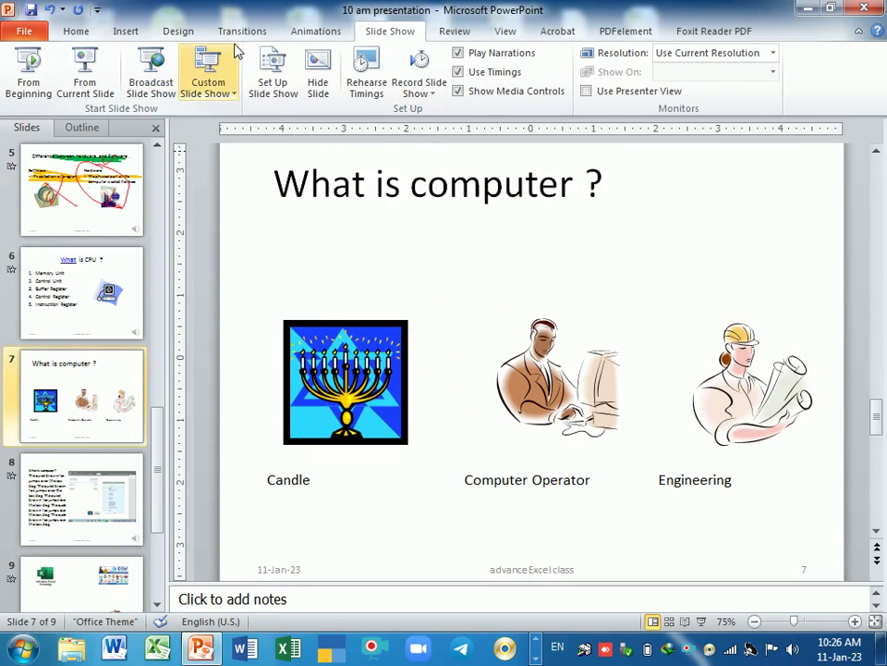
pyautogui.click(241, 32)
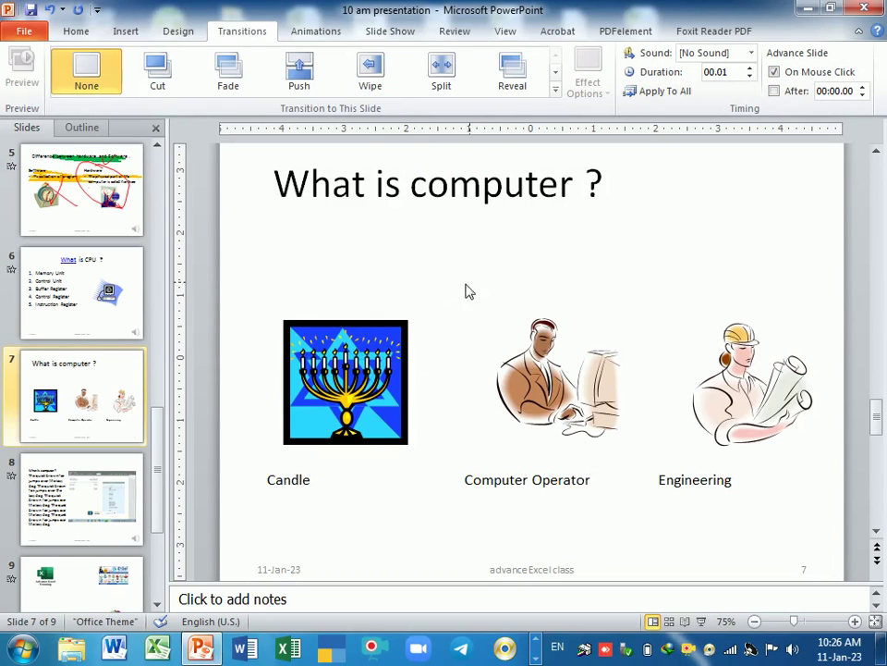
pyautogui.press('pageup')
pyautogui.press('pageup')
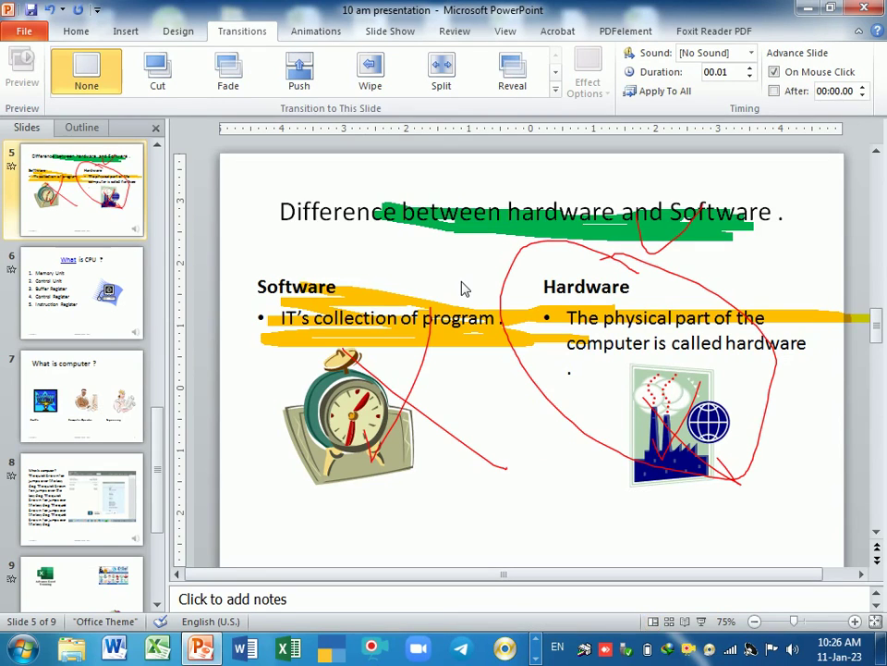
pyautogui.hotkey('shift', 'F5')
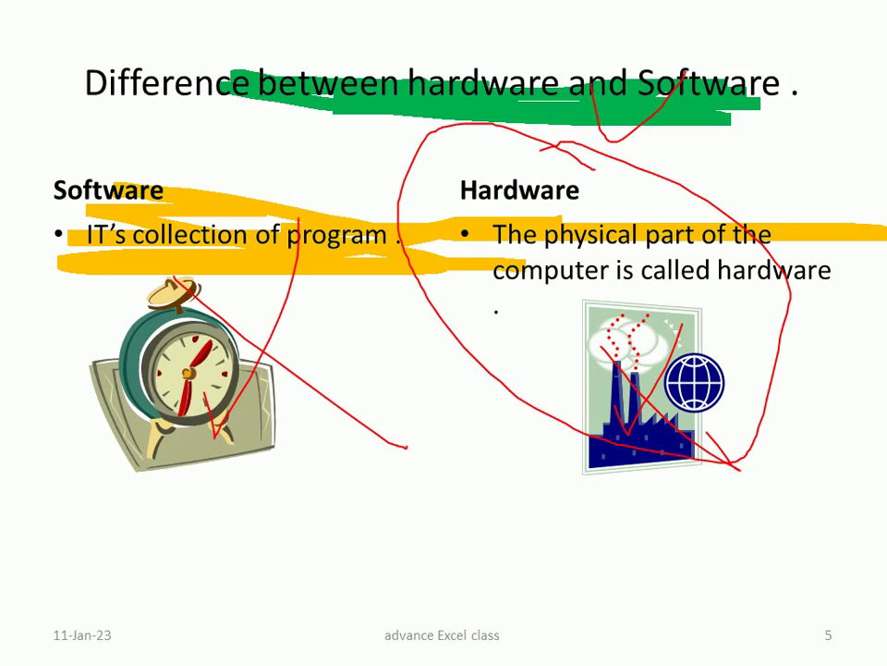
# Step: Check the slide show's right-click Pointer Options menu, then end the show
pyautogui.rightClick(463, 253)
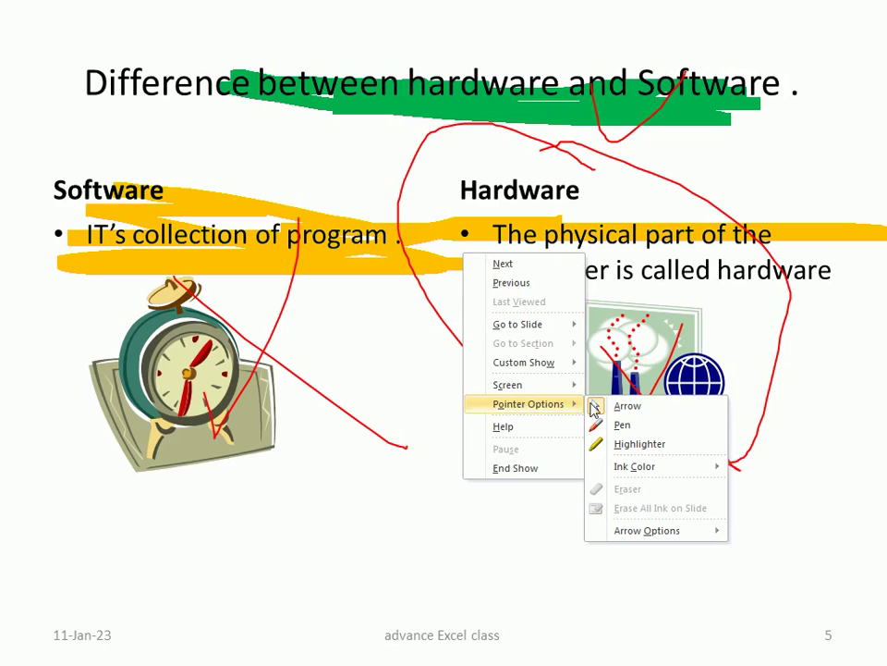
pyautogui.moveTo(527, 404)
pyautogui.press('Escape')
pyautogui.press('Escape')
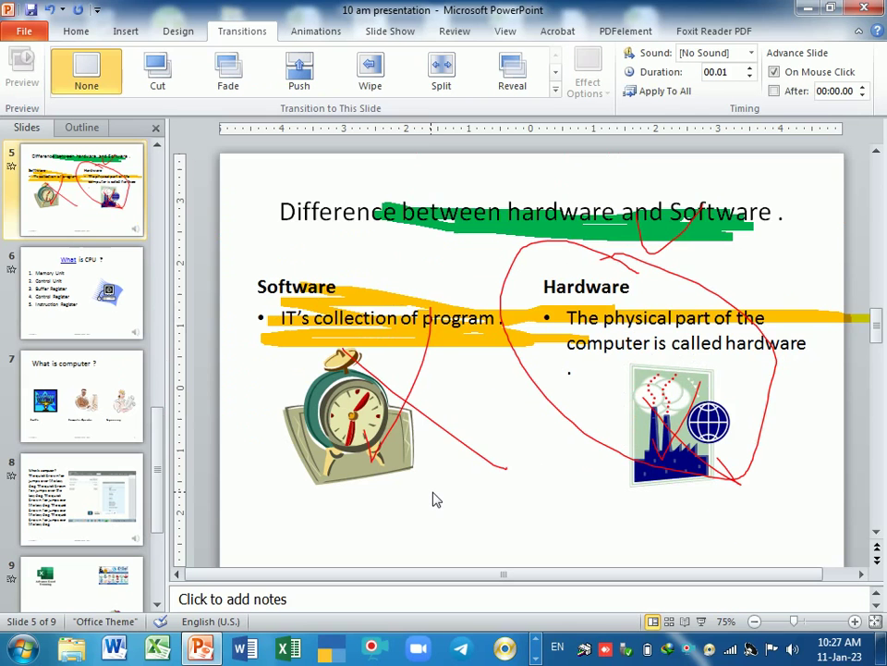
# Step: Preview slide 5 in Grayscale from the View tab, then switch back to colour
pyautogui.click(394, 33)
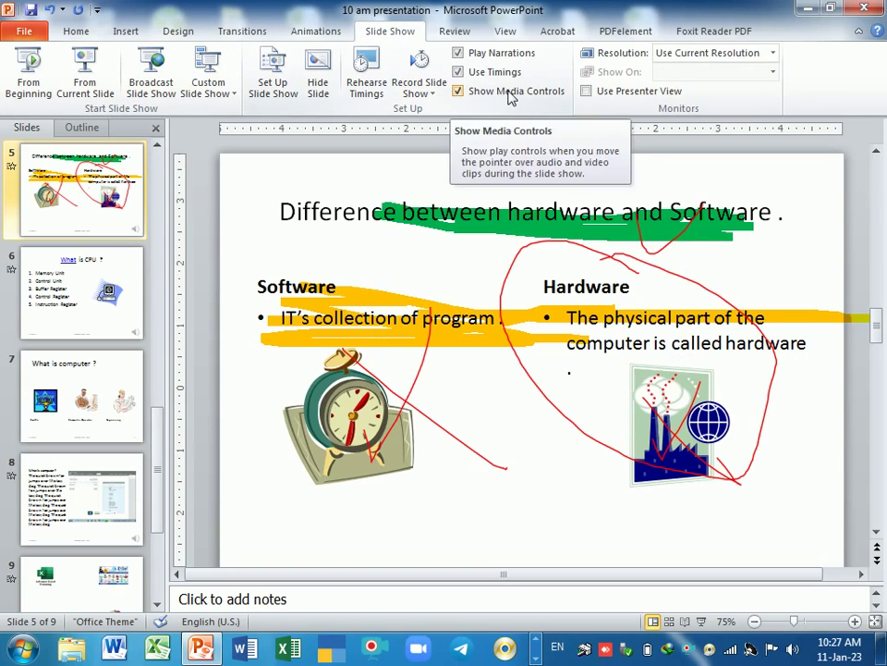
pyautogui.click(452, 35)
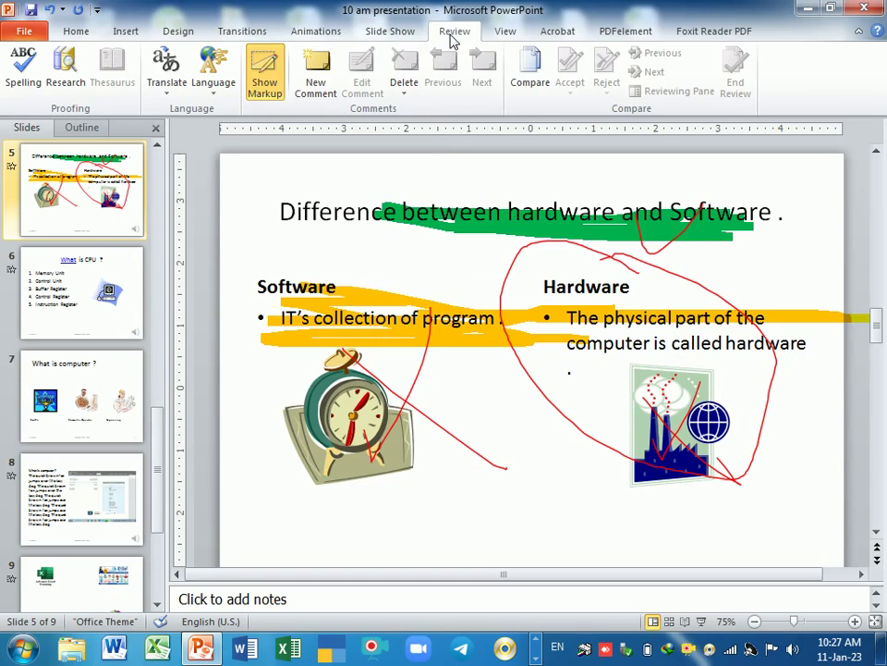
pyautogui.click(505, 35)
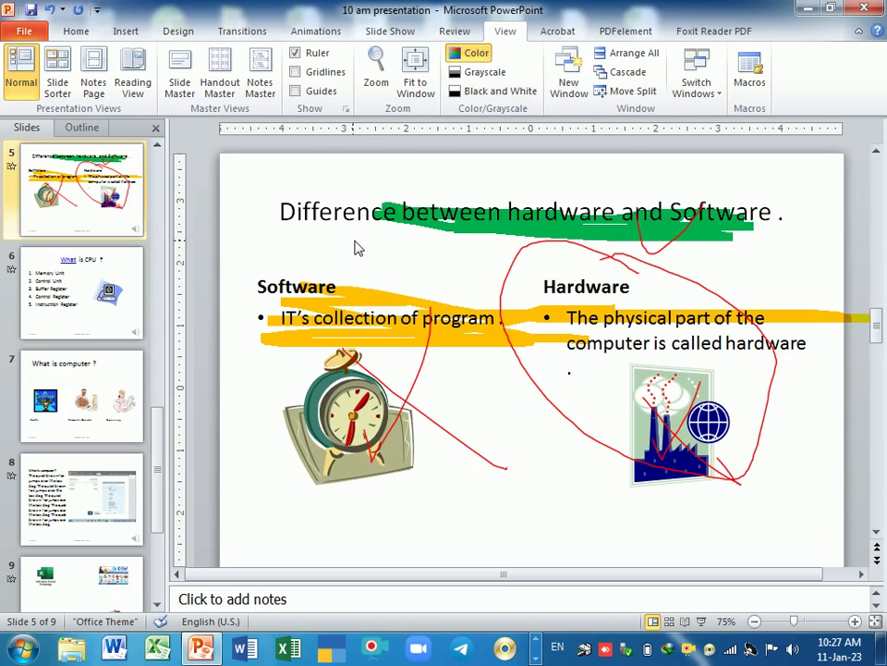
pyautogui.click(477, 73)
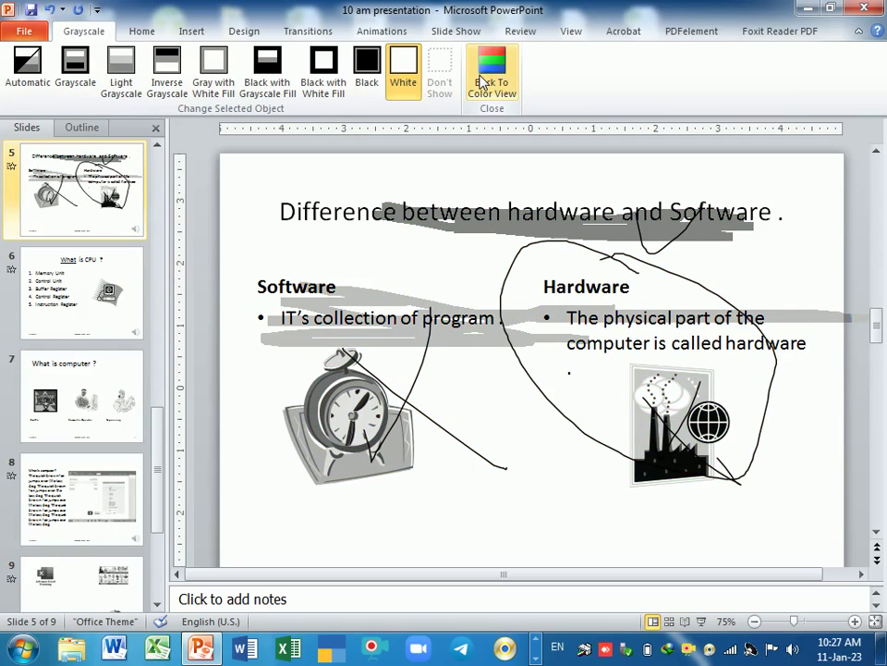
pyautogui.click(491, 72)
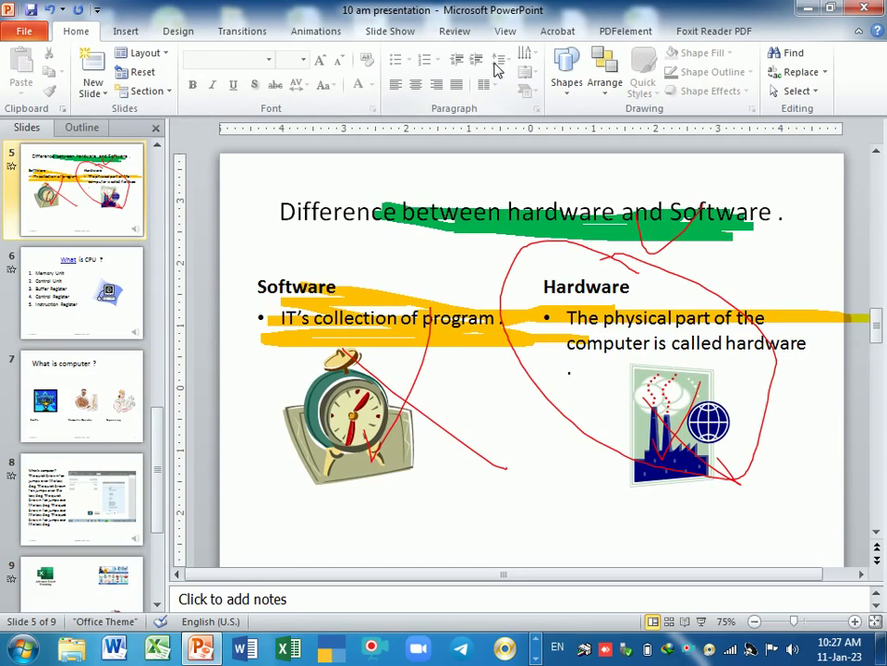
pyautogui.click(505, 31)
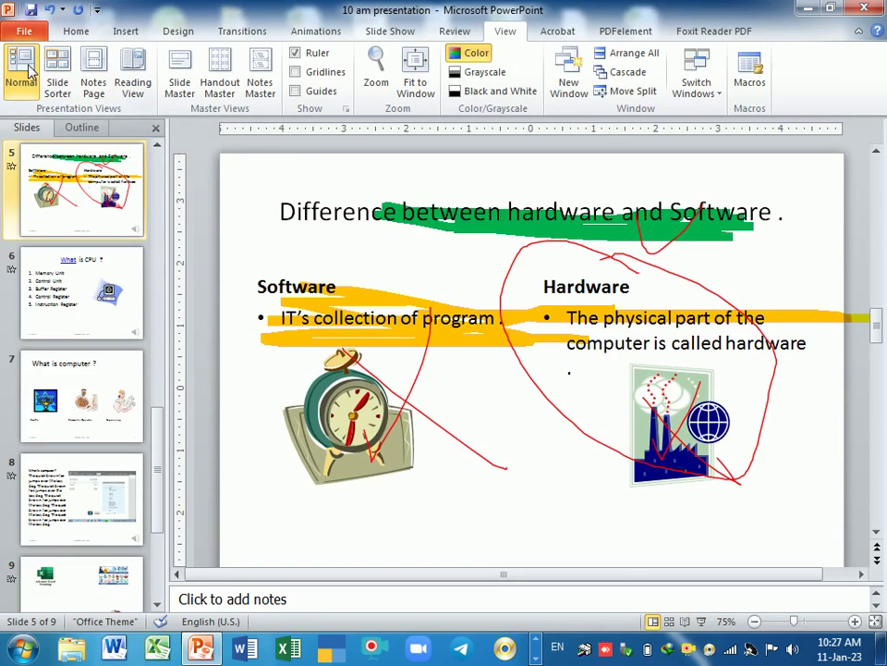
# Step: Show the Slide Sorter, then Notes Page, and briefly preview Reading View before returning
pyautogui.click(57, 74)
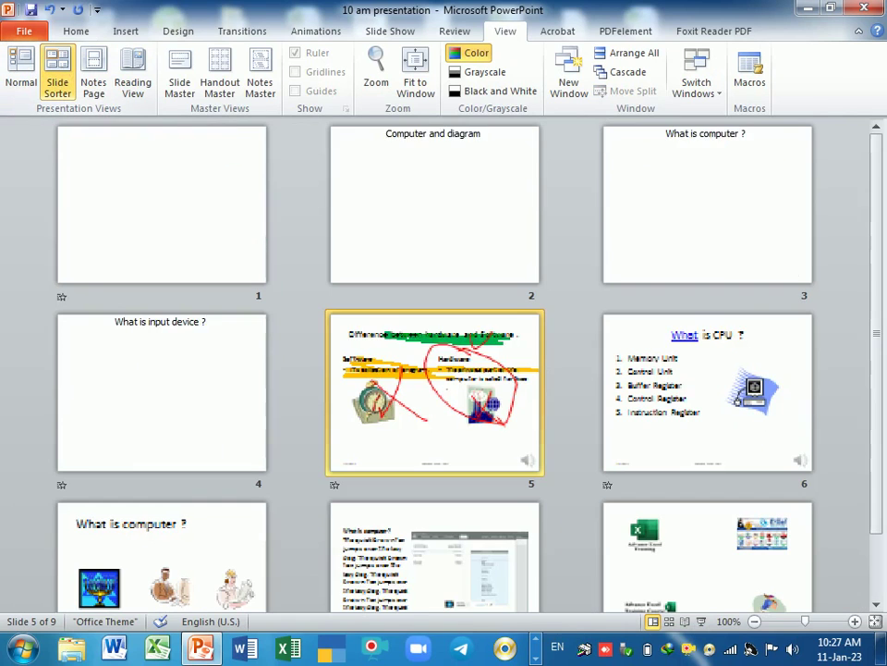
pyautogui.click(95, 65)
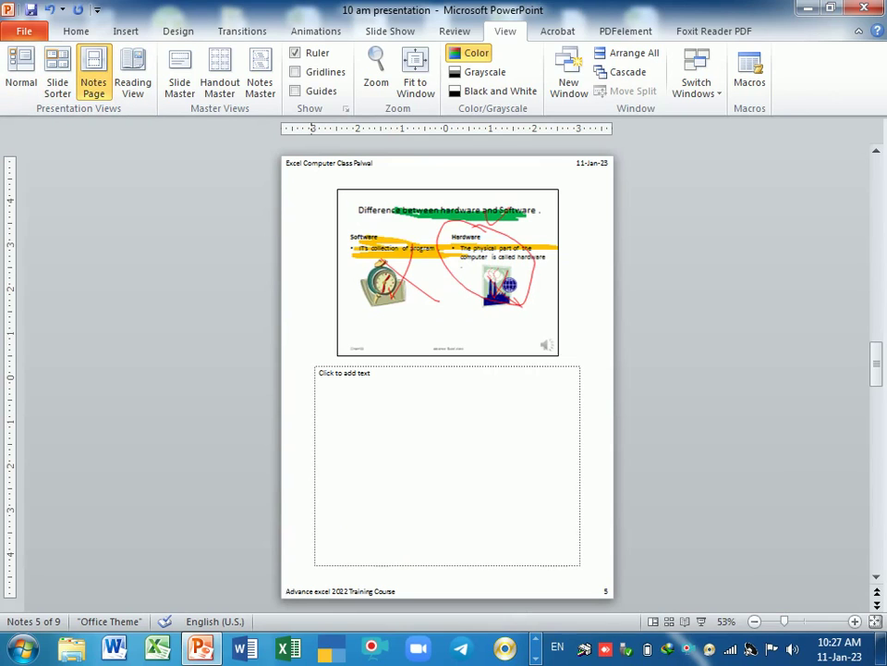
pyautogui.click(132, 72)
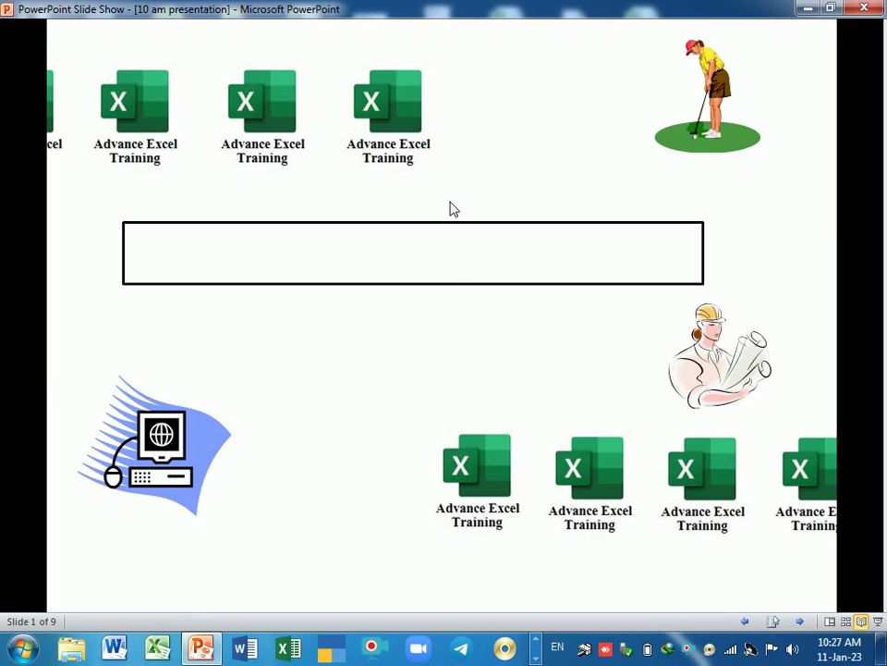
pyautogui.press('Escape')
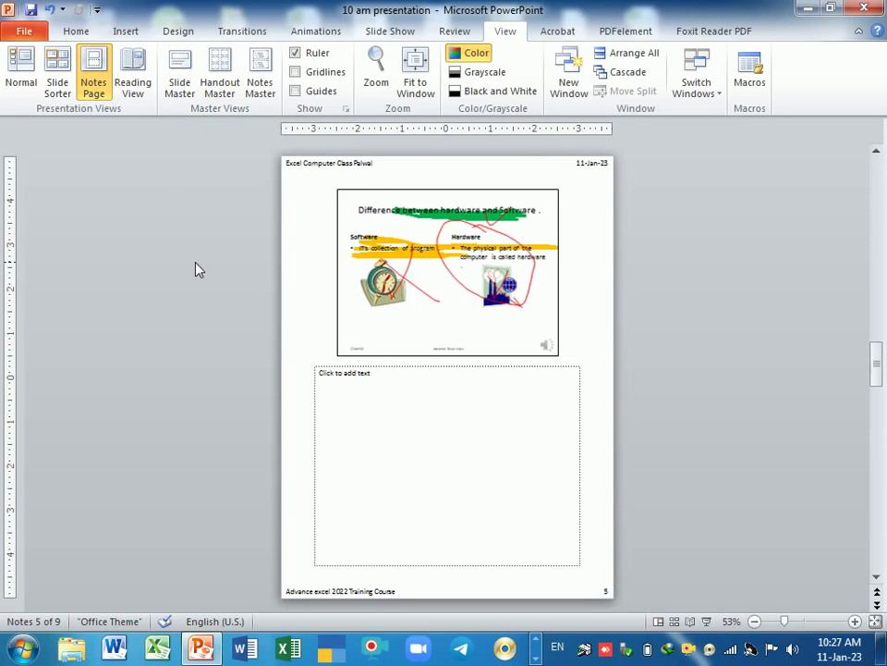
# Step: Open concepts-of-computer from the PPT Folder on drive F: through Computer
pyautogui.click(23, 647)
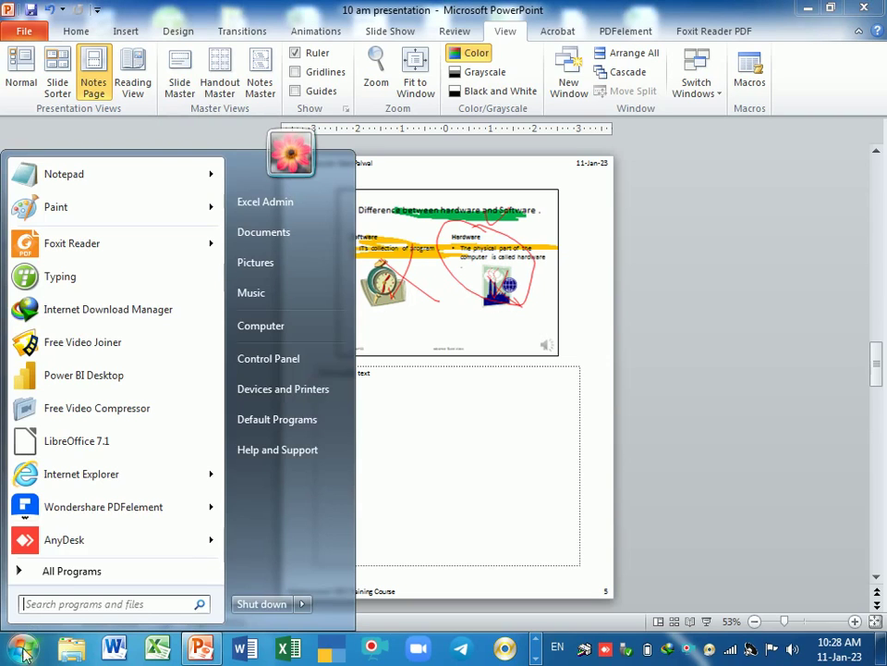
pyautogui.click(284, 328)
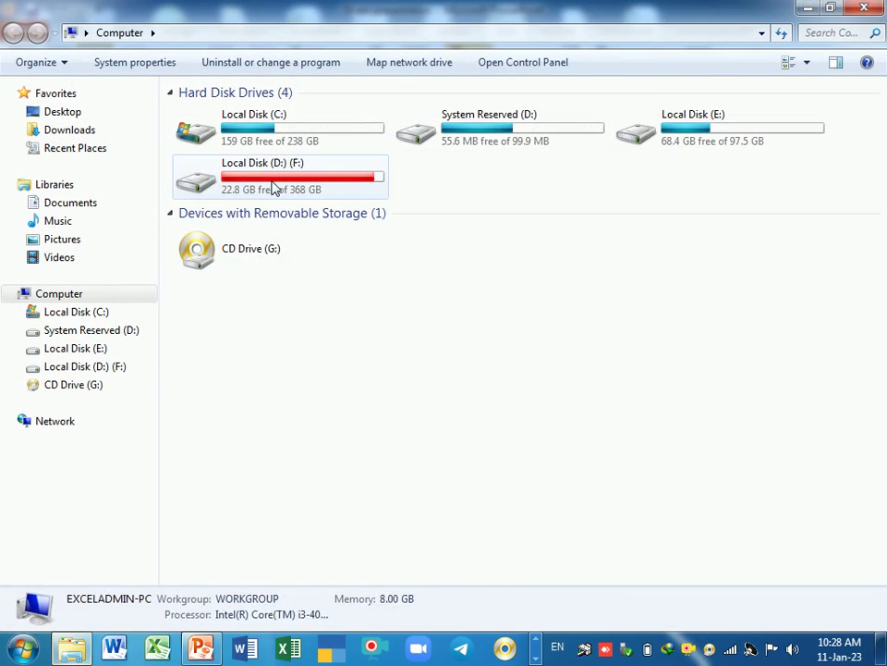
pyautogui.doubleClick(272, 185)
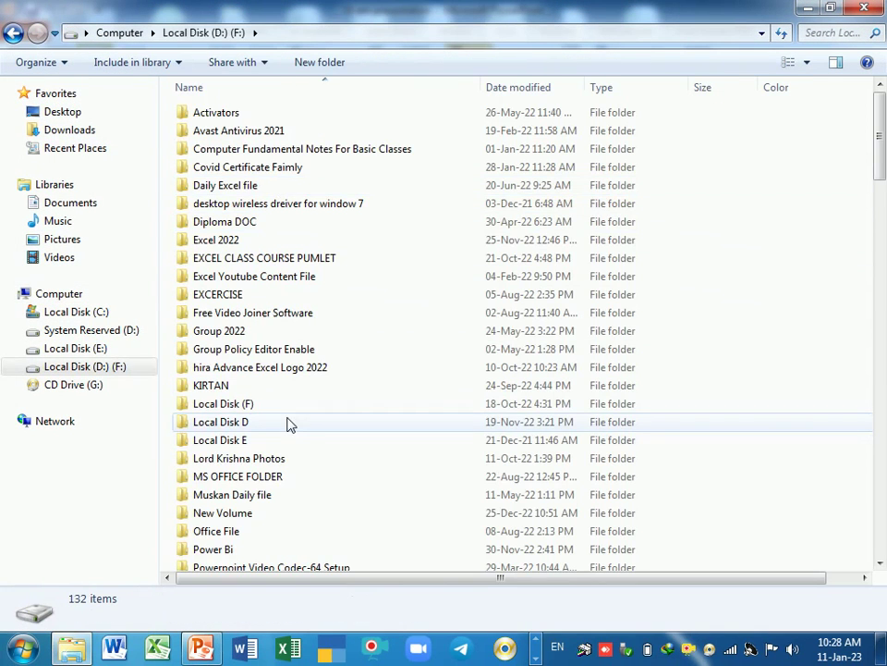
pyautogui.click(273, 316)
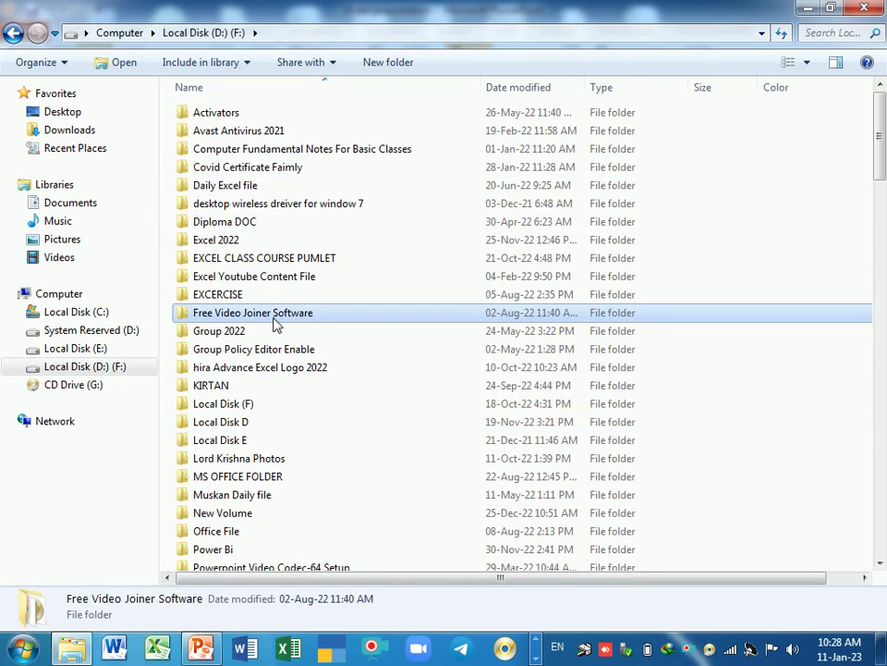
pyautogui.press('pagedown')
pyautogui.press('Down')
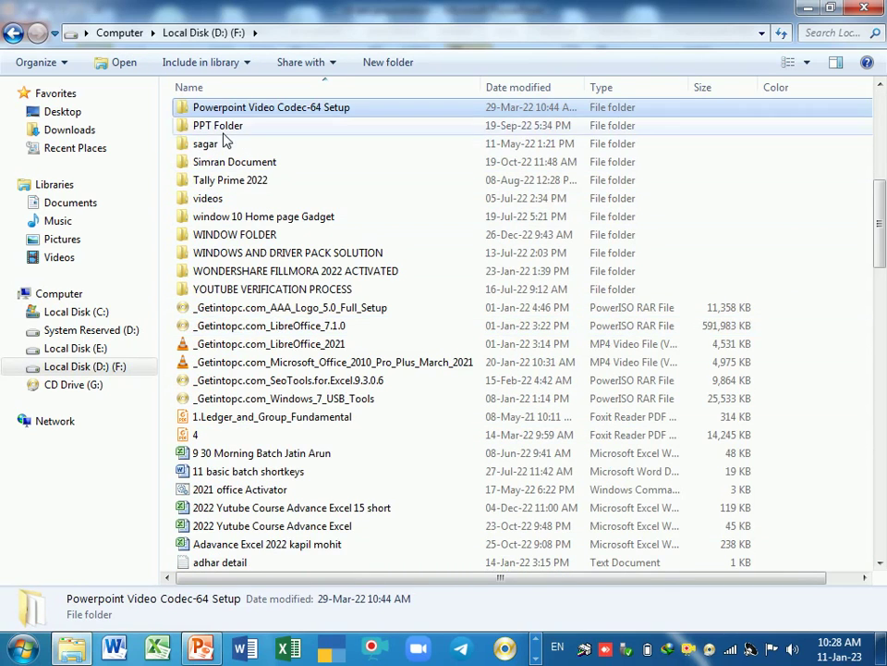
pyautogui.doubleClick(227, 130)
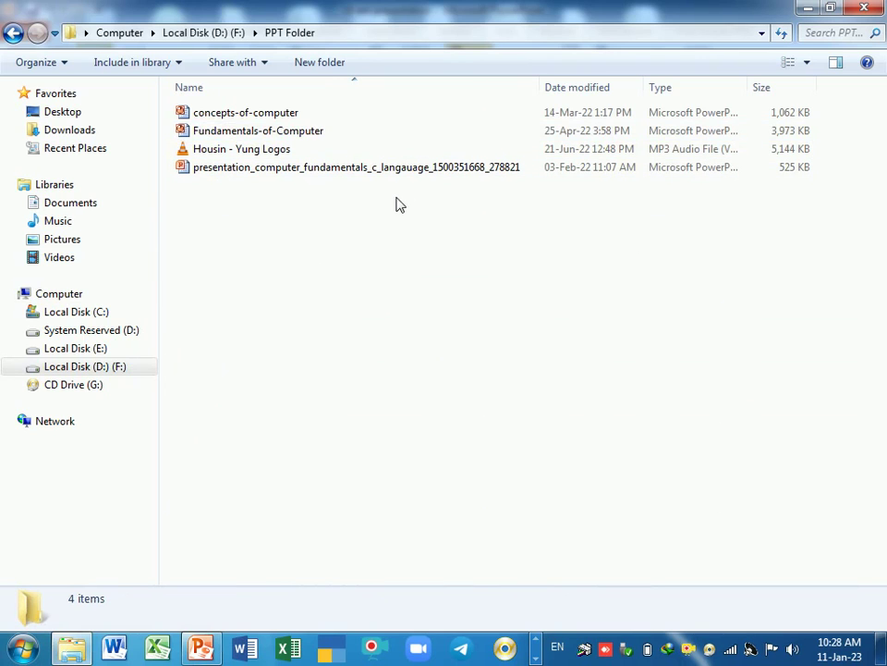
pyautogui.doubleClick(256, 115)
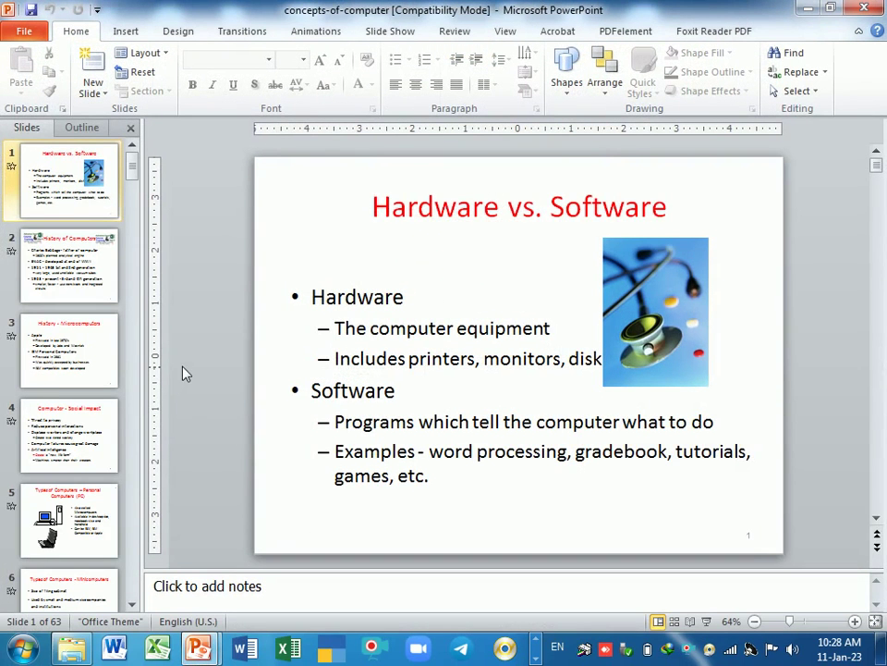
# Step: Move down the deck to slide 4, Computer - Social Impact
pyautogui.scroll(-5, 99, 270)
pyautogui.scroll(5, 97, 278)
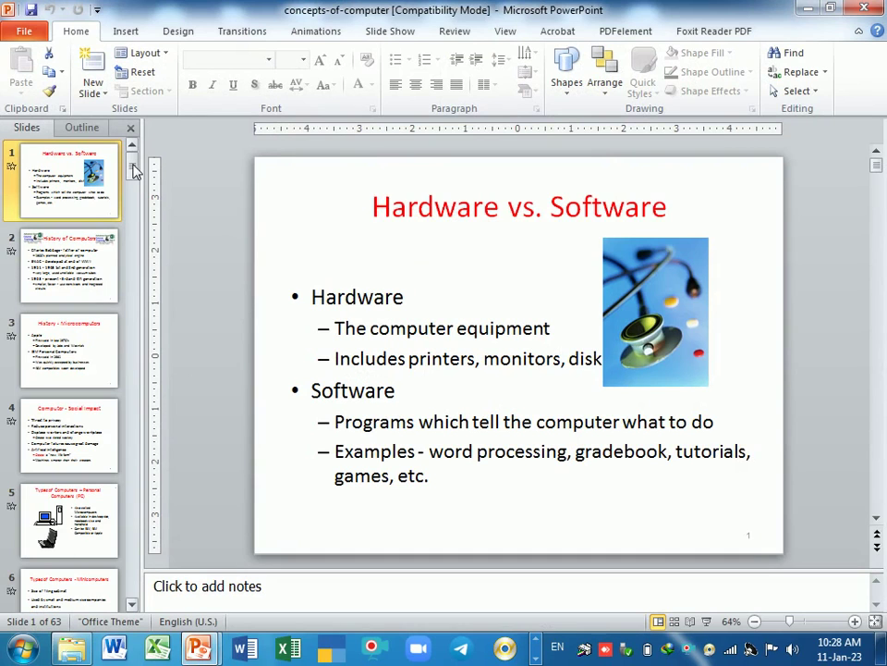
pyautogui.press('Down')
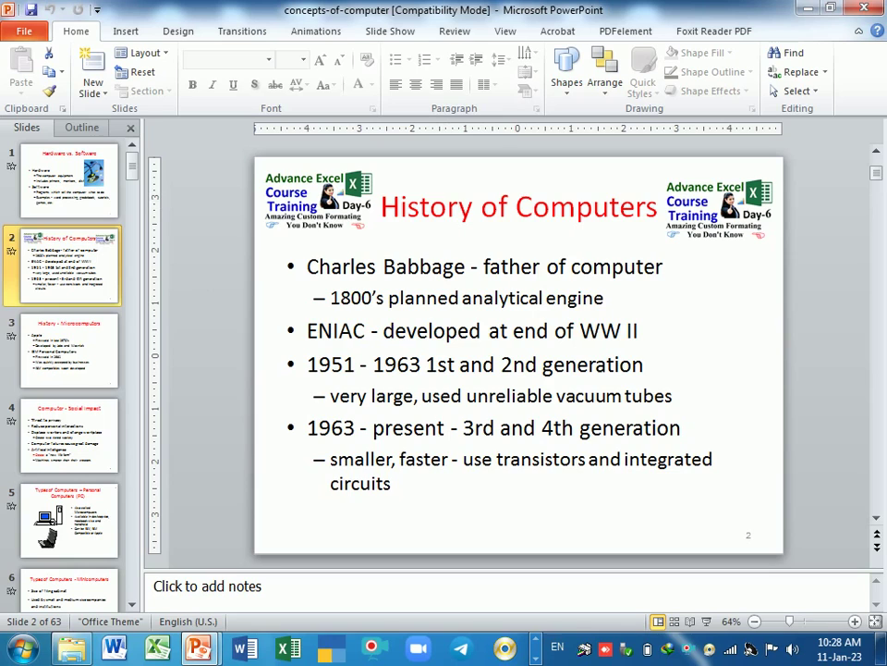
pyautogui.press('Down')
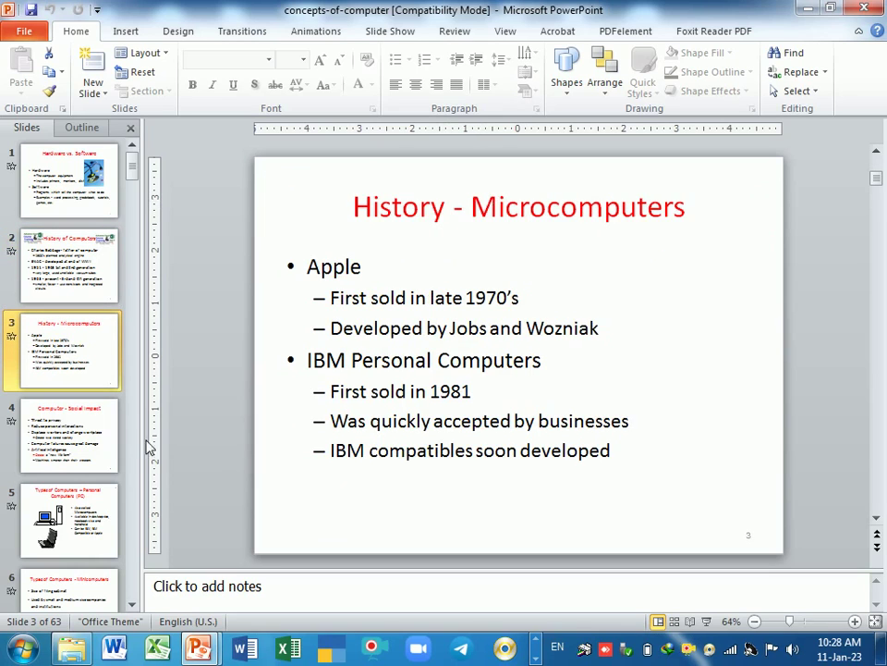
pyautogui.press('Down')
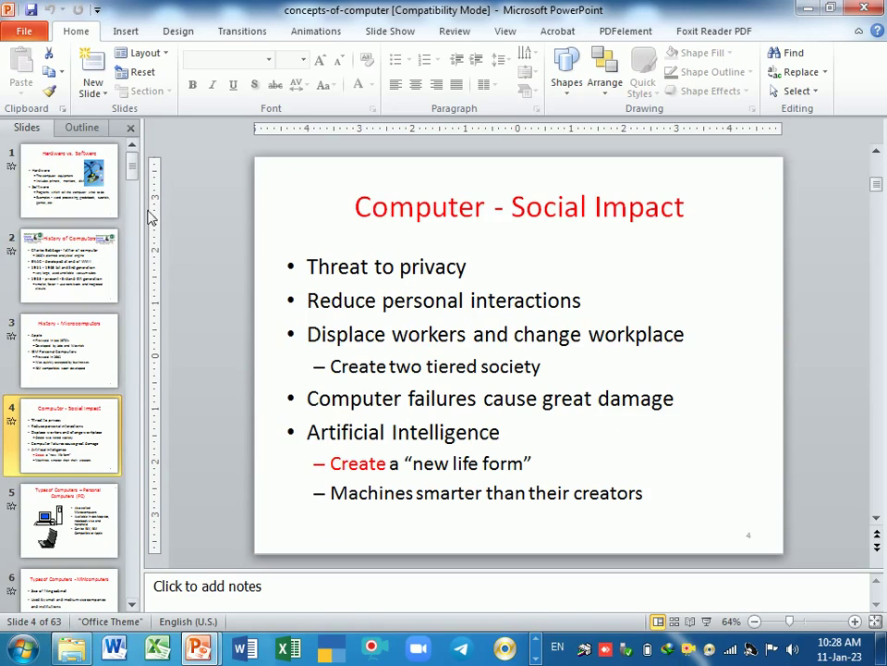
# Step: Select the red title's text, then the whole title box, to check its formatting
pyautogui.click(519, 206)
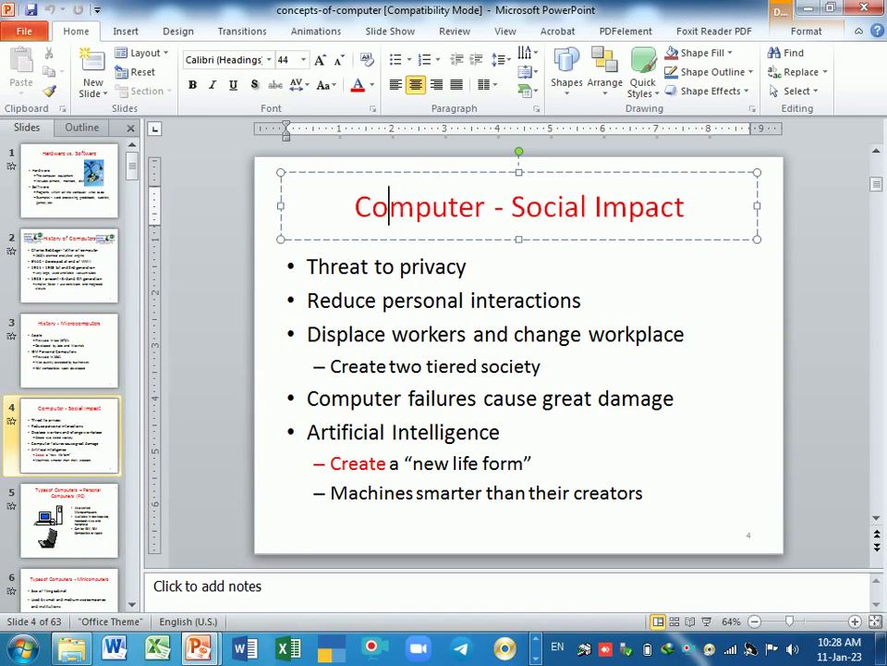
pyautogui.moveTo(390, 206); pyautogui.dragTo(689, 207)
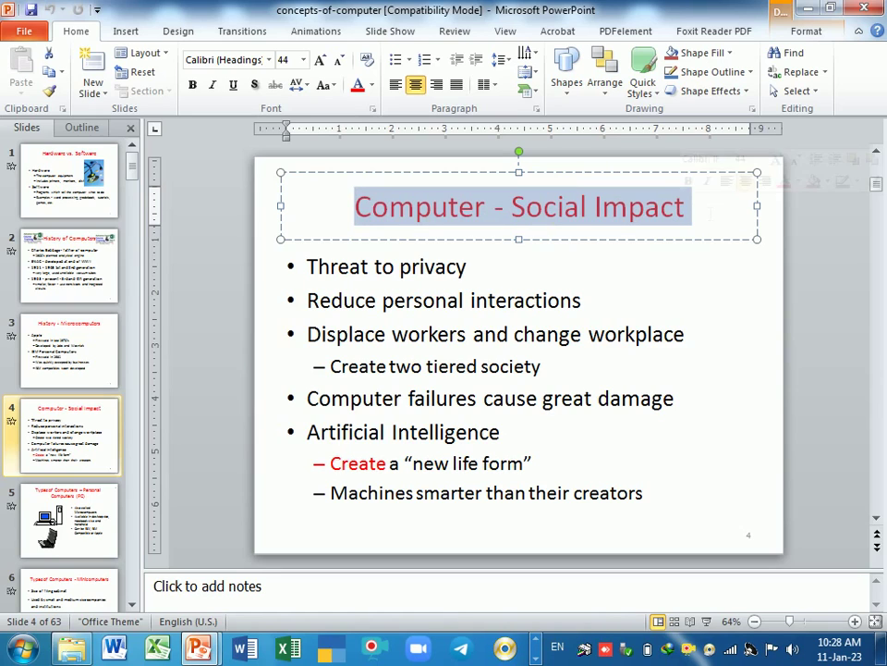
pyautogui.hotkey('ctrl', 'Return')
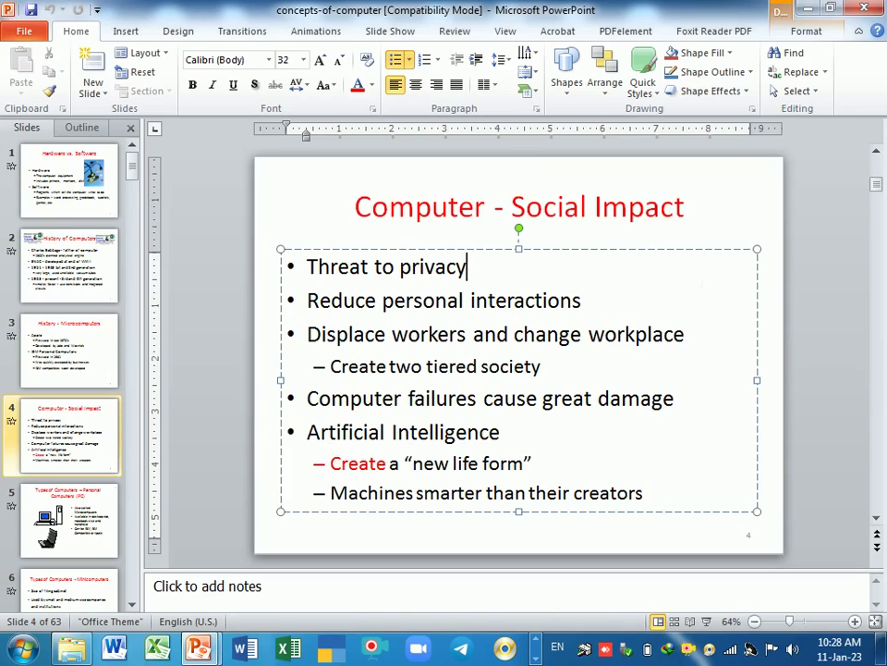
pyautogui.click(475, 206)
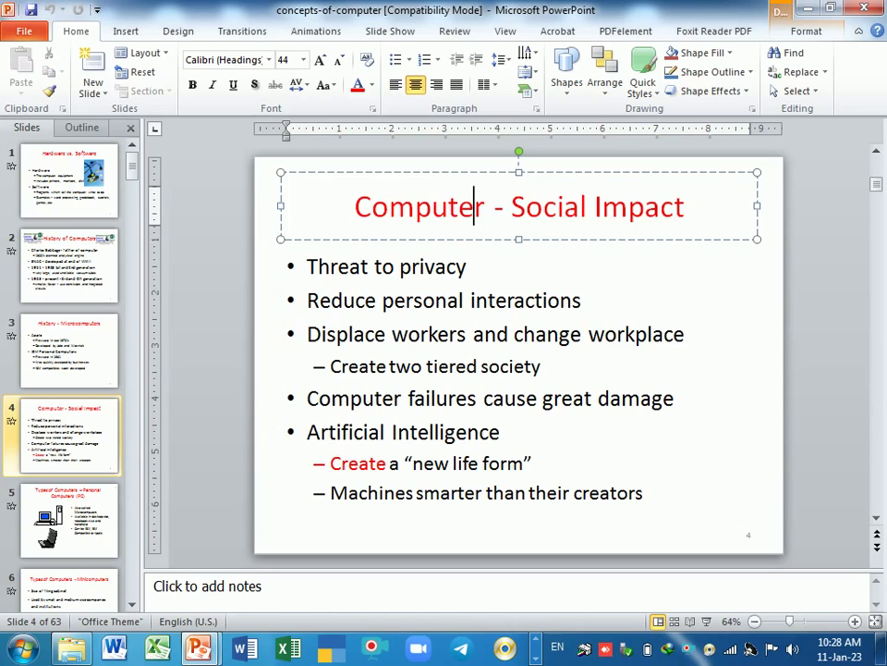
pyautogui.click(479, 183)
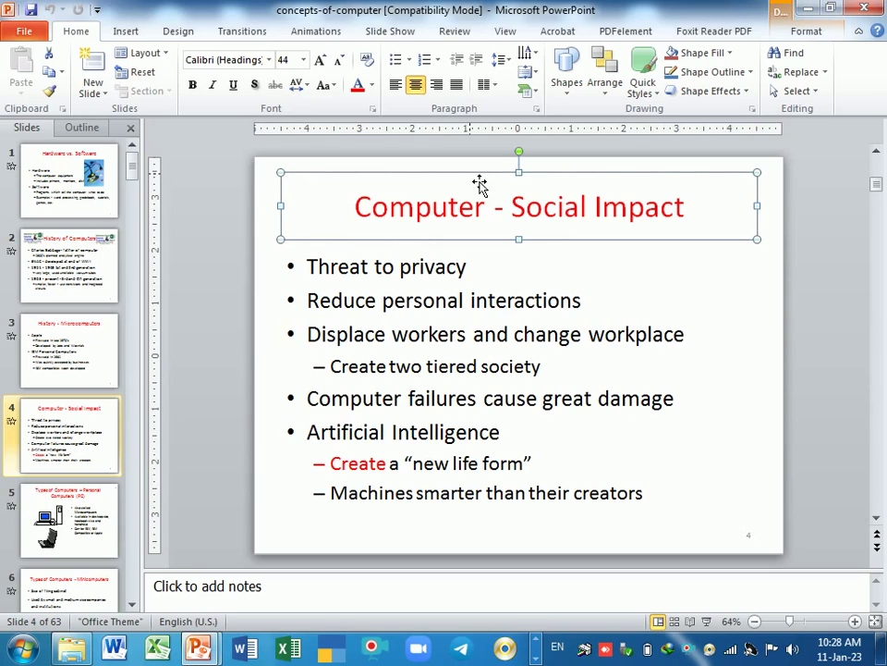
# Step: In Slide Master view, set the master title placeholder's font colour to Black, then close the master
pyautogui.click(503, 34)
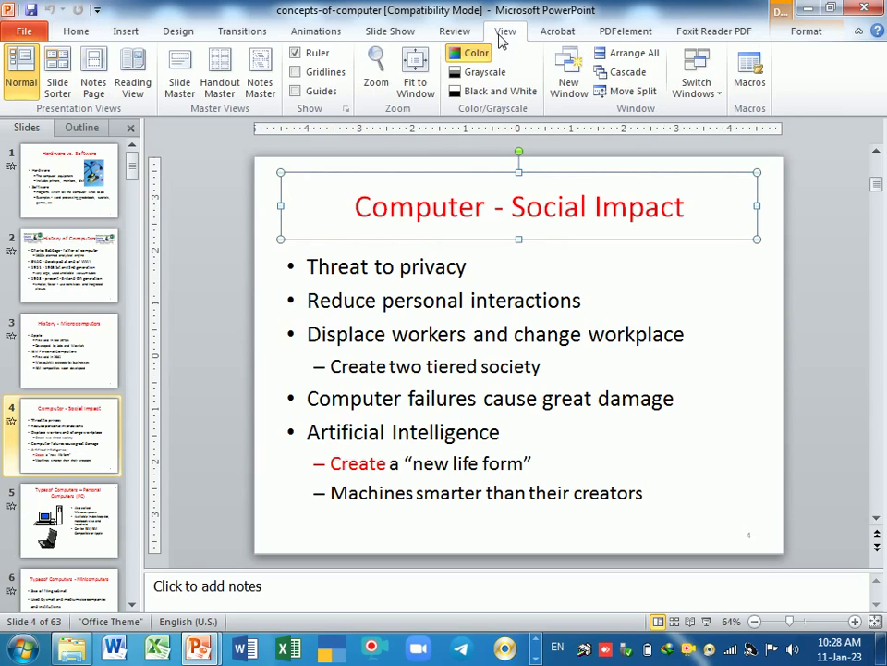
pyautogui.click(179, 81)
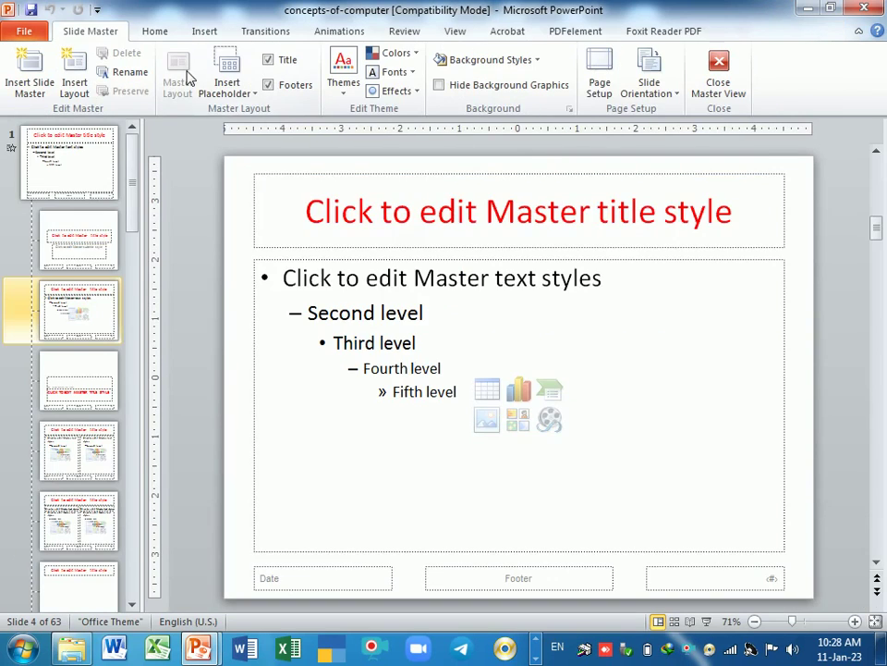
pyautogui.click(61, 141)
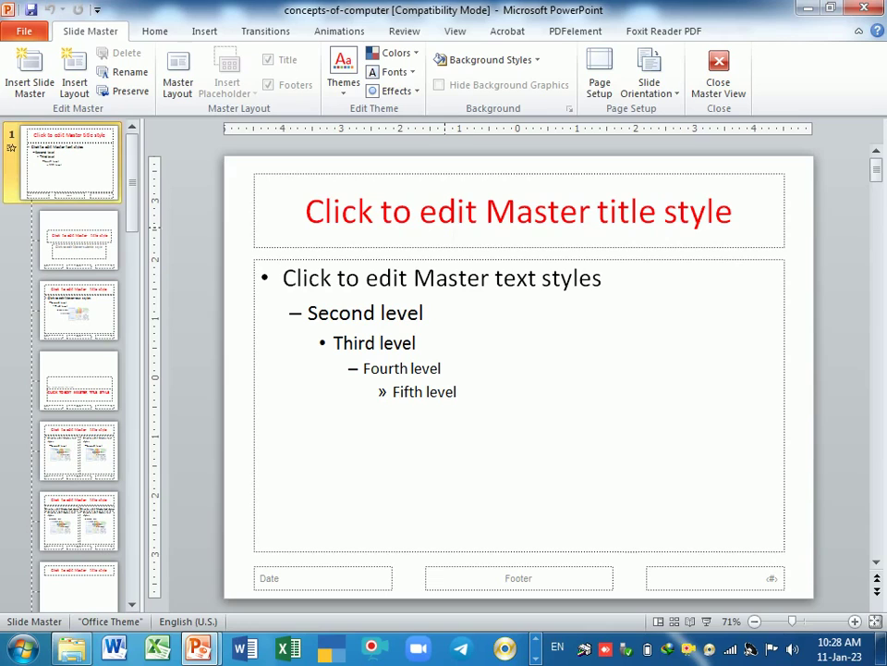
pyautogui.click(467, 184)
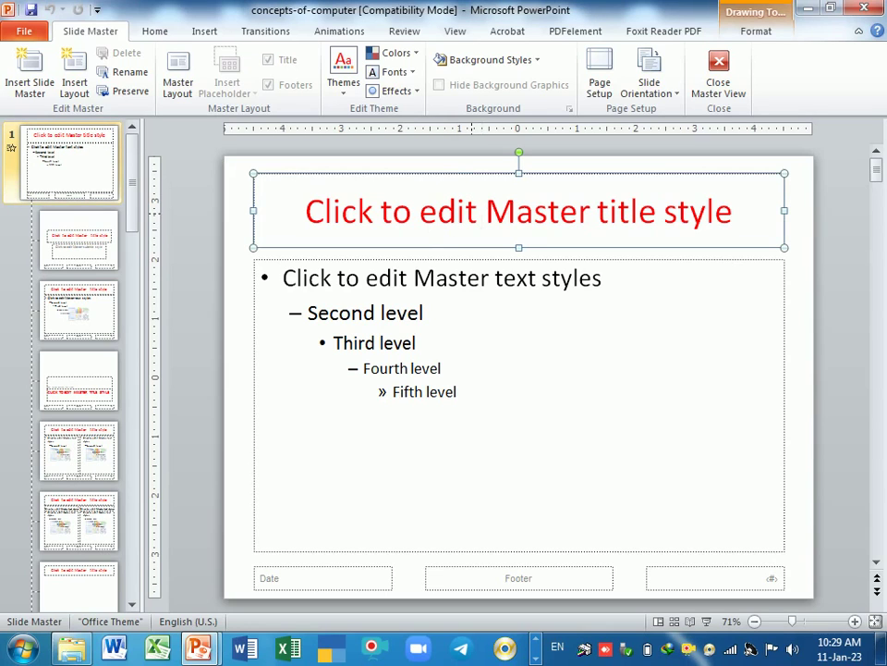
pyautogui.click(169, 37)
pyautogui.click(368, 85)
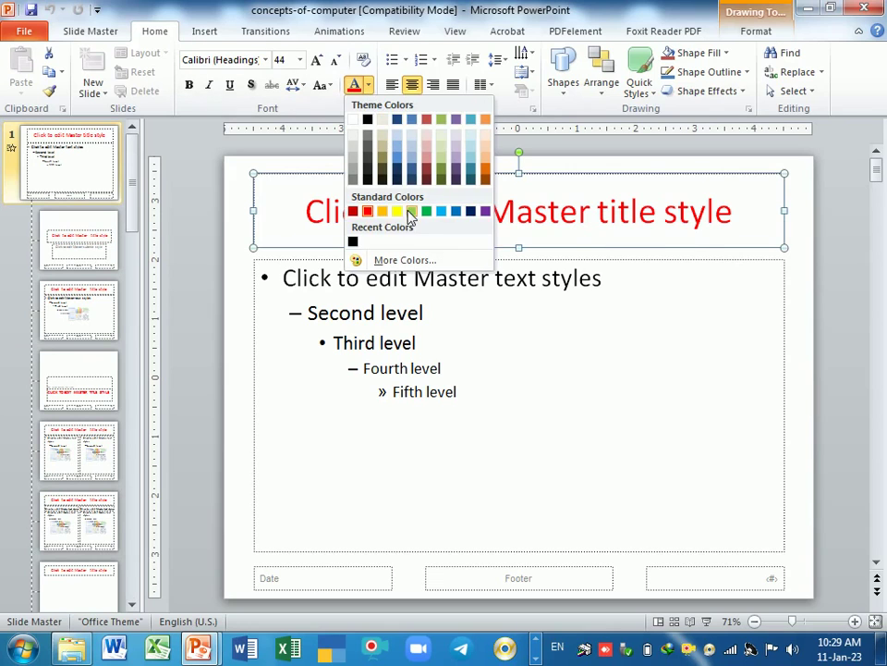
pyautogui.click(367, 119)
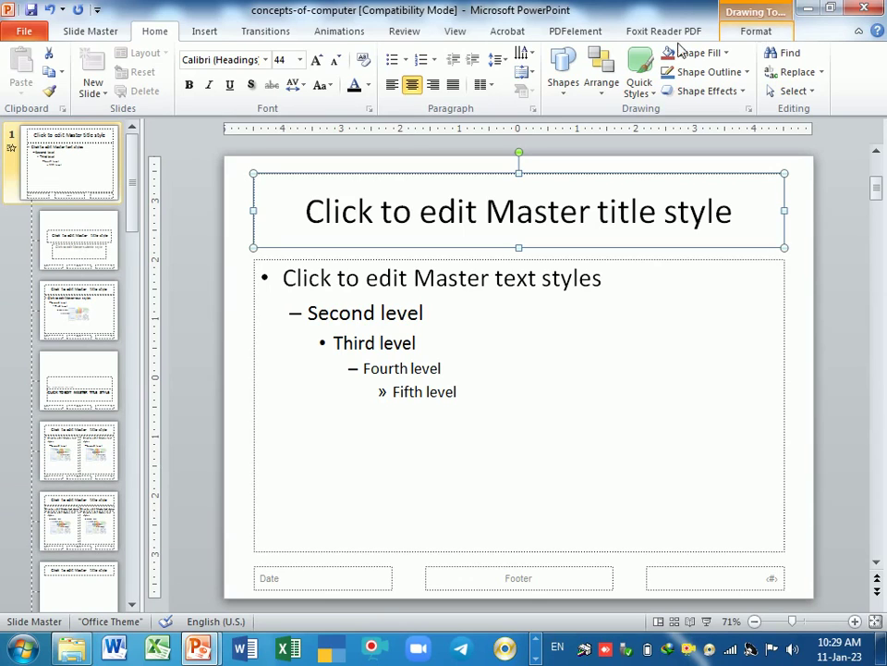
pyautogui.click(125, 35)
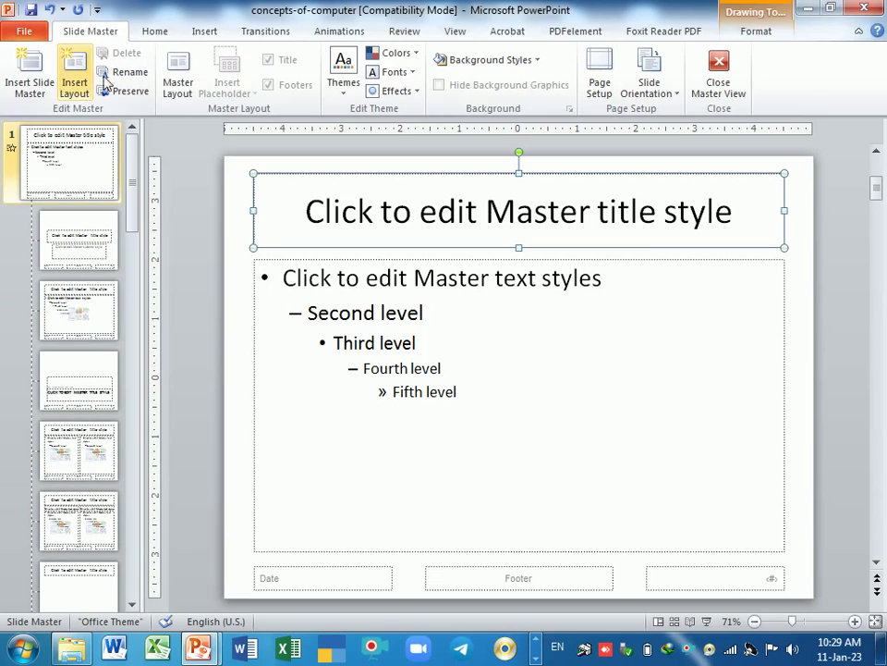
pyautogui.click(723, 70)
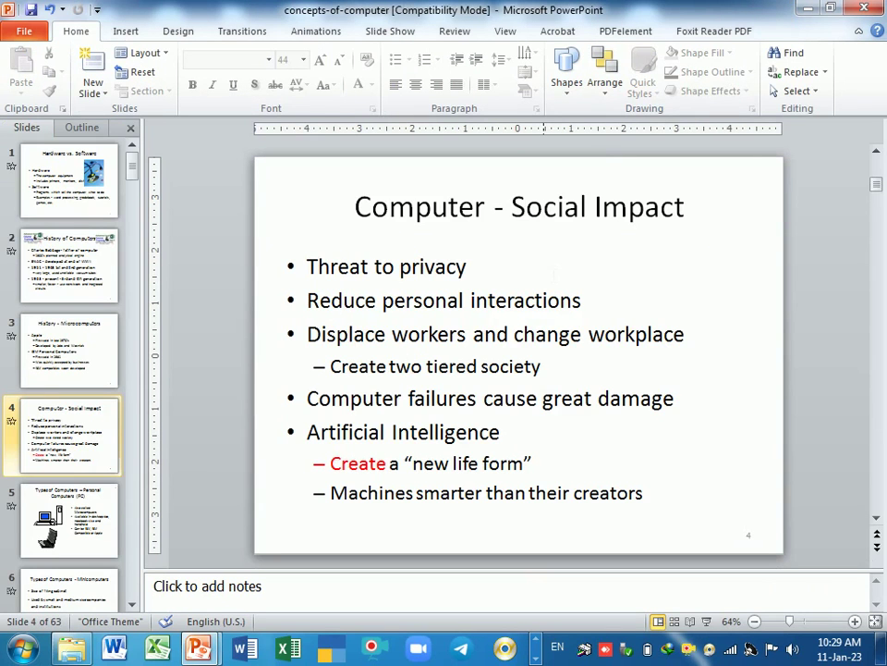
# Step: Play the slide show from slide 1 through slide 3, then end it
pyautogui.press('pagedown')
pyautogui.scroll(1, 124, 379)
pyautogui.scroll(3, 125, 379)
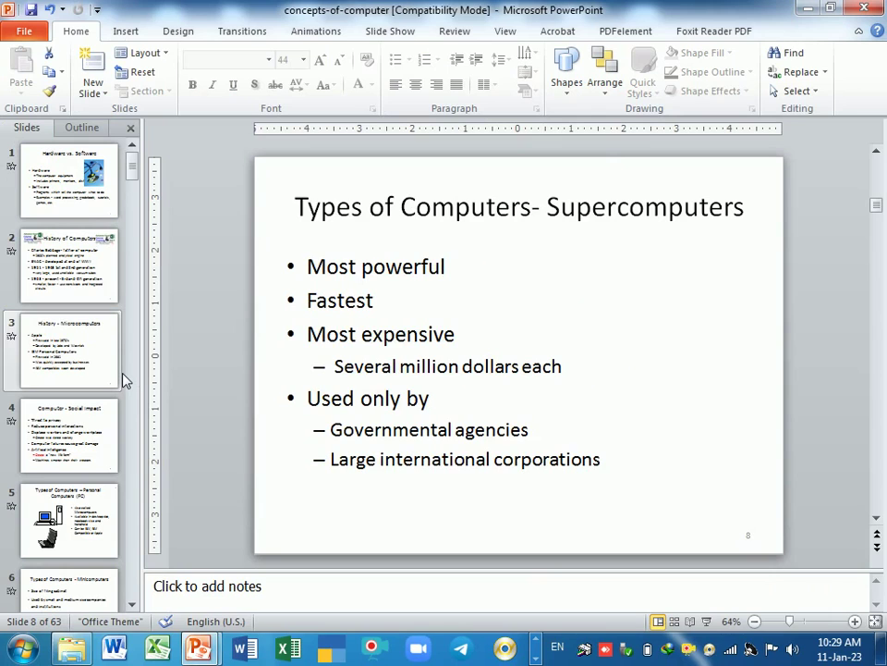
pyautogui.press('F5')
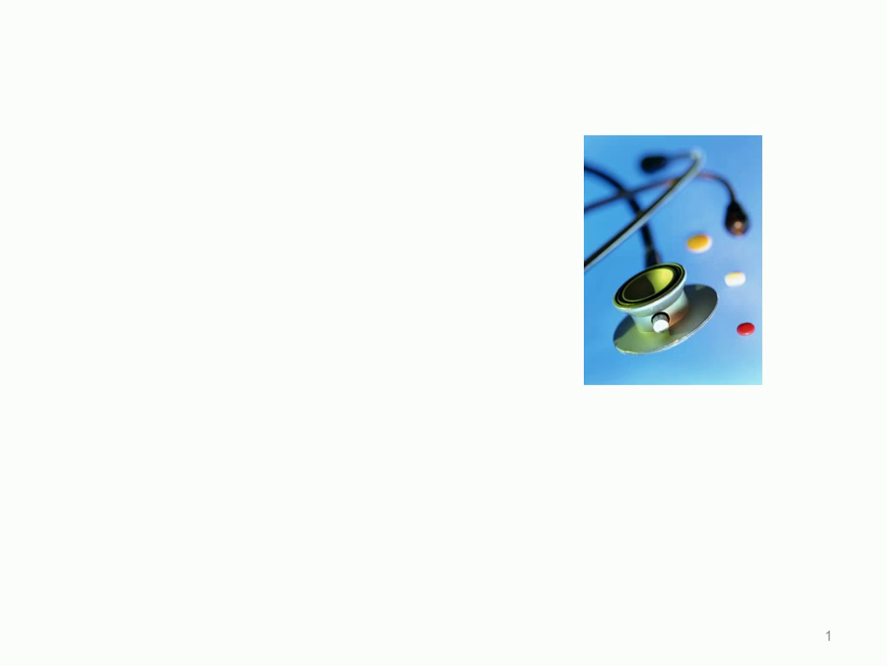
pyautogui.press('space')
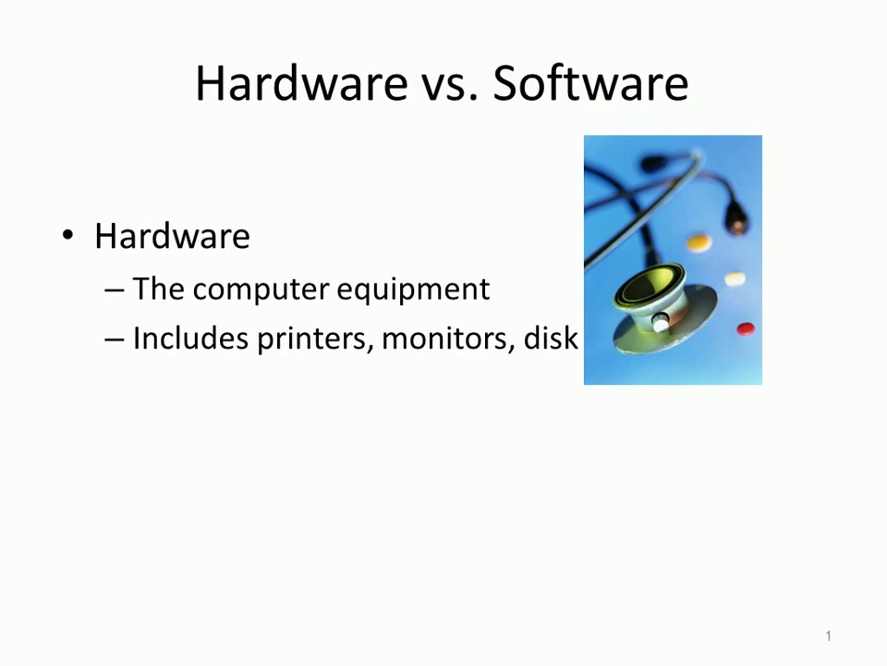
pyautogui.press('space')
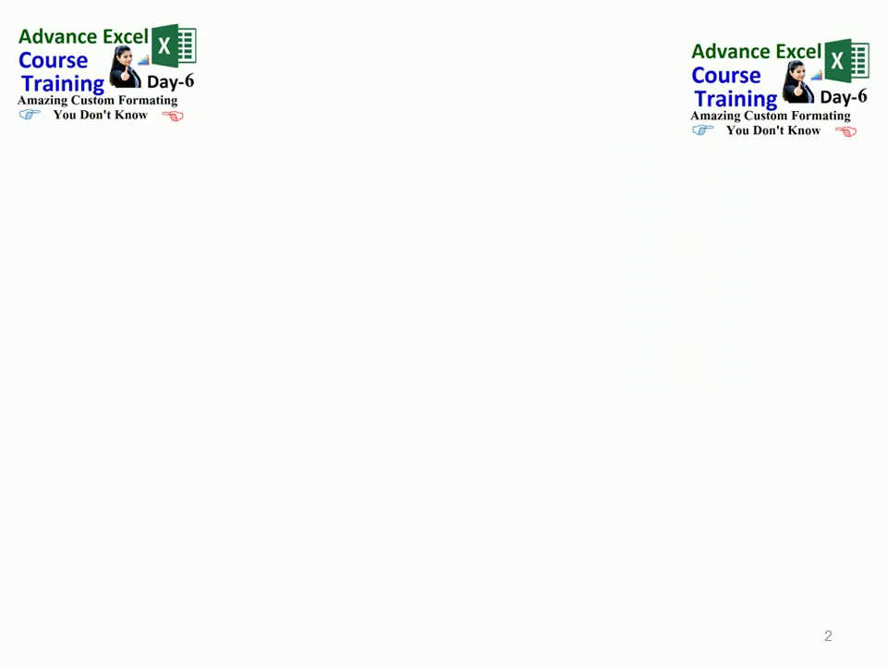
pyautogui.press('space')
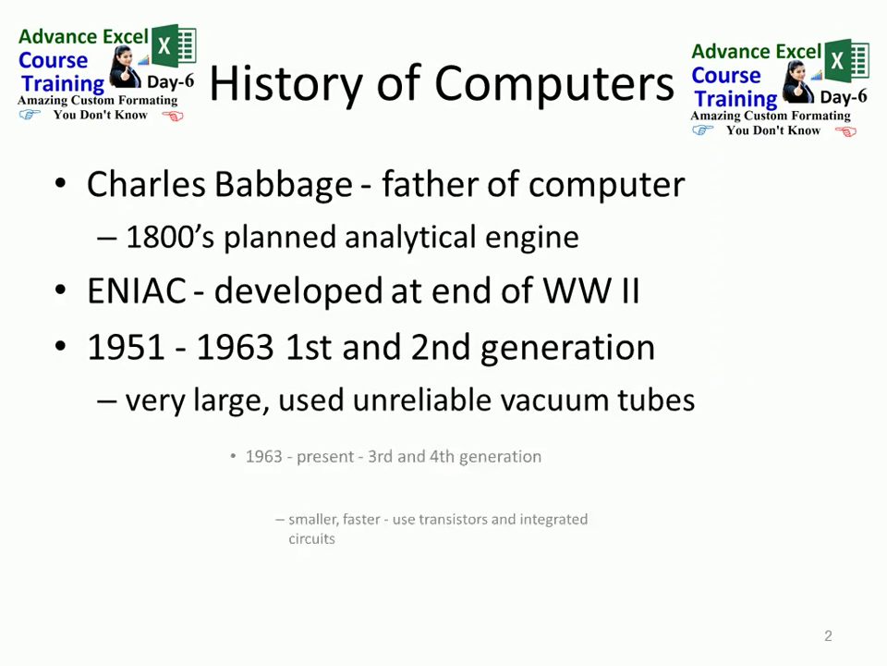
pyautogui.press('space')
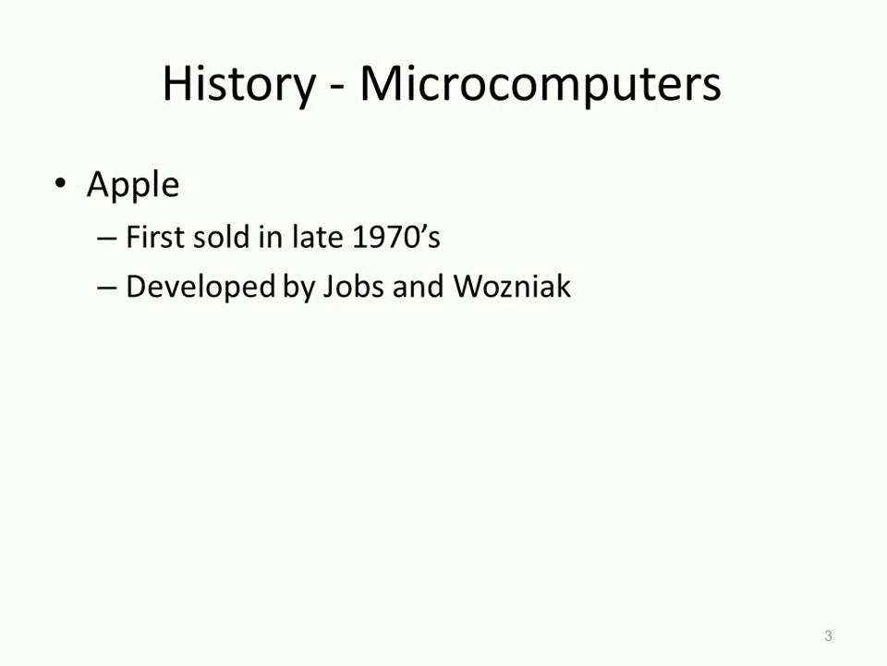
pyautogui.press('Escape')
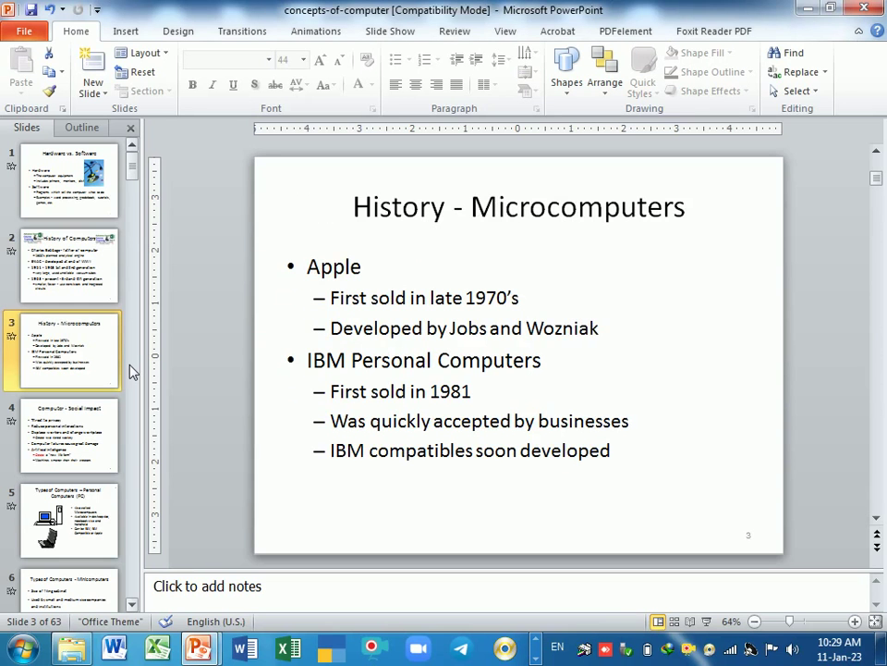
# Step: In Slide Master view, open the Animation Pane and select the Master: Title animation
pyautogui.click(505, 34)
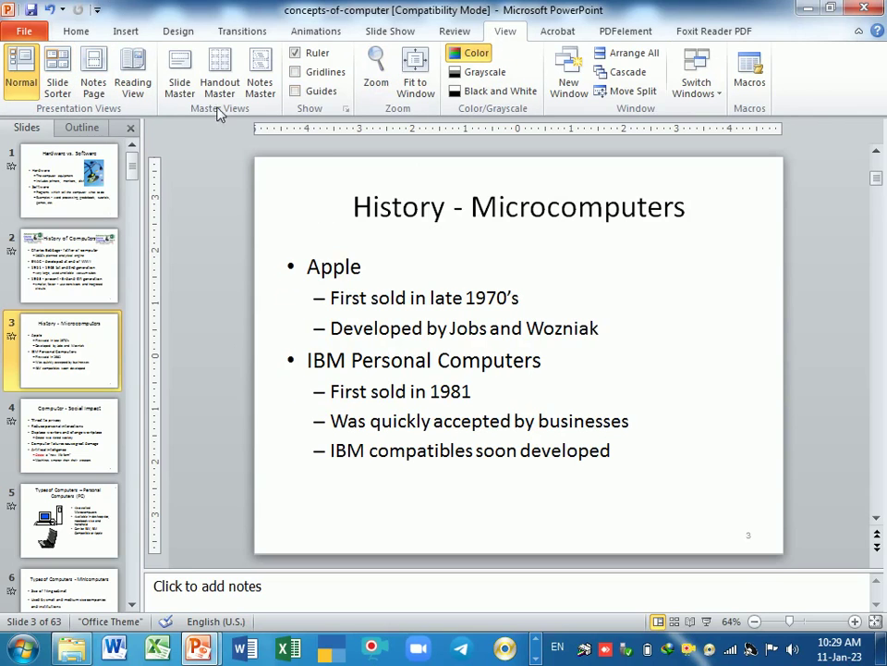
pyautogui.click(182, 78)
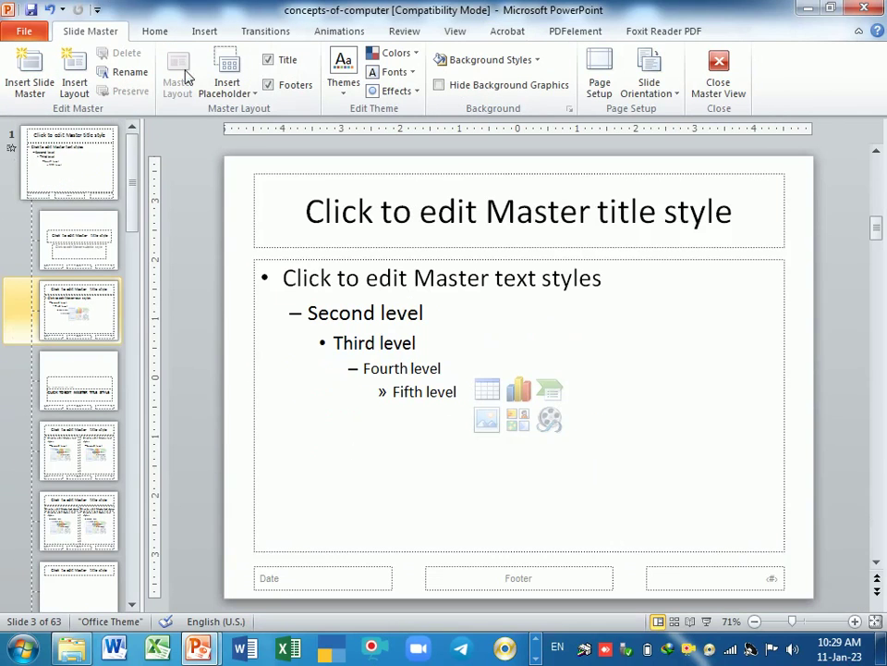
pyautogui.click(432, 183)
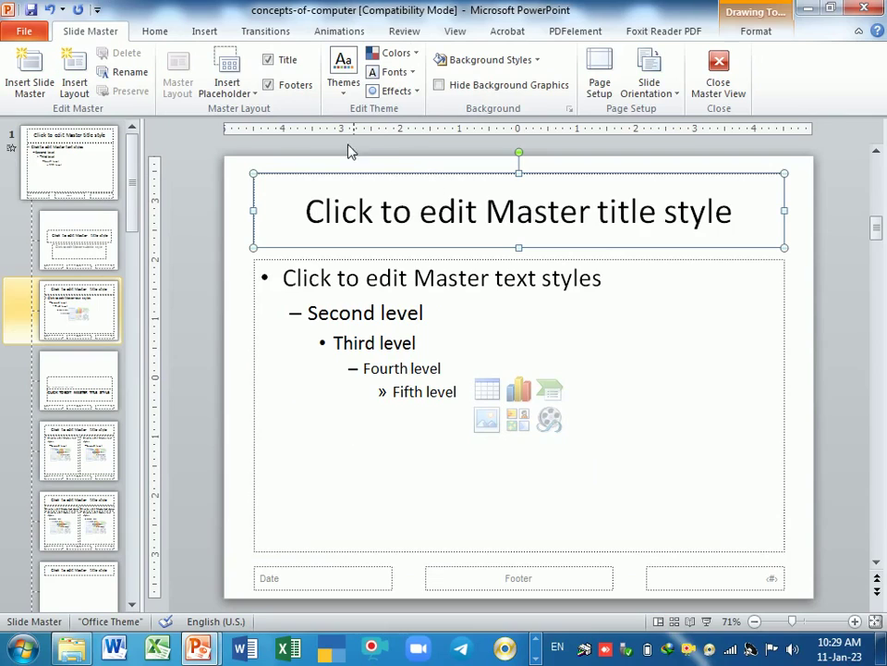
pyautogui.click(316, 35)
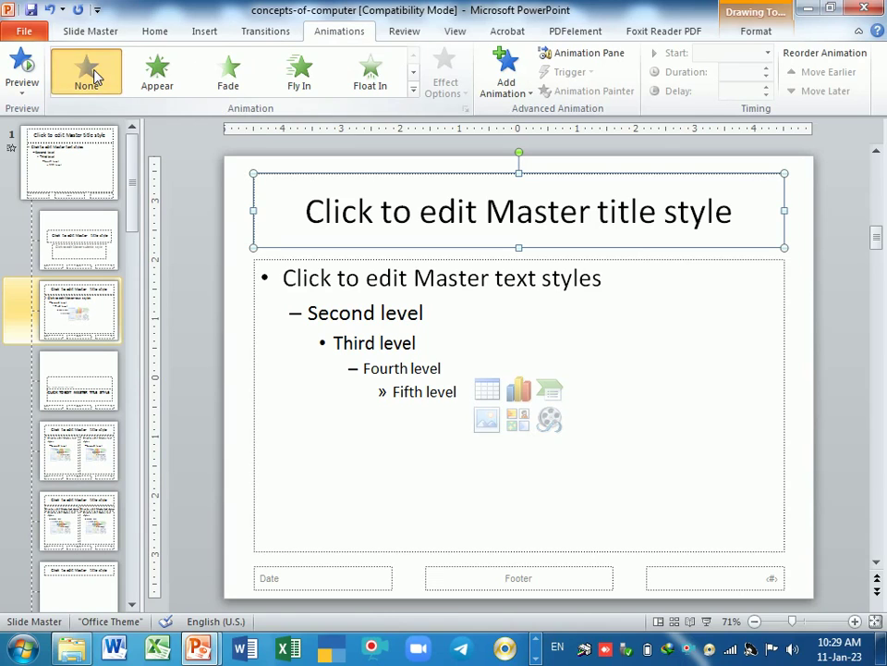
pyautogui.click(585, 53)
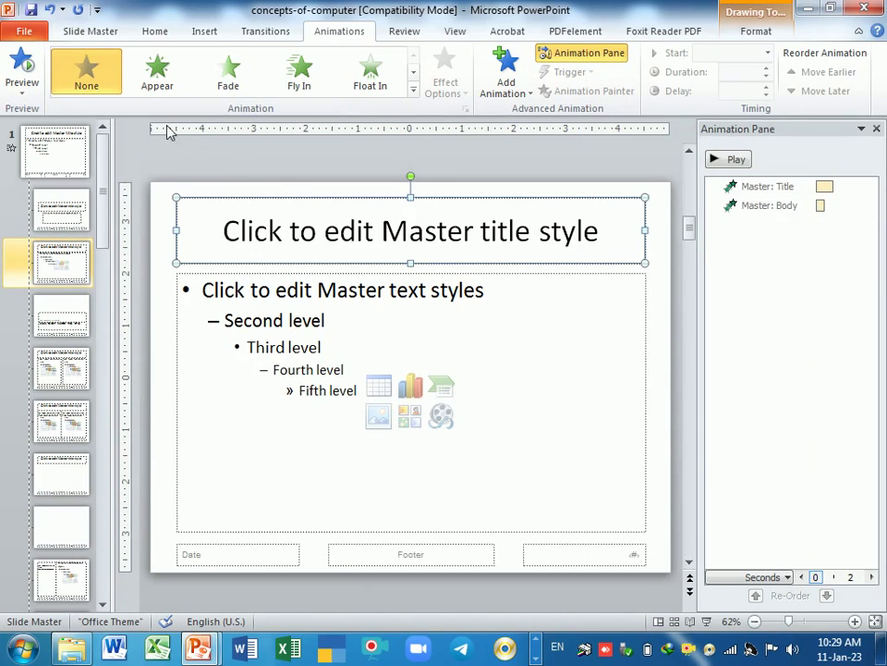
pyautogui.click(825, 187)
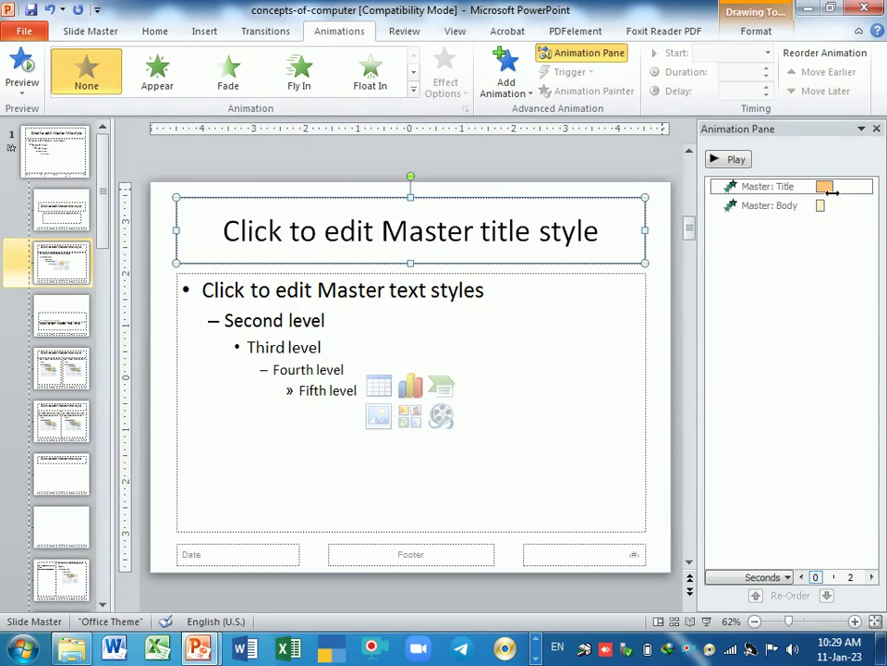
# Step: Look at the Master: Title animation's options without changes, close the pane, and exit Master View
pyautogui.click(864, 188)
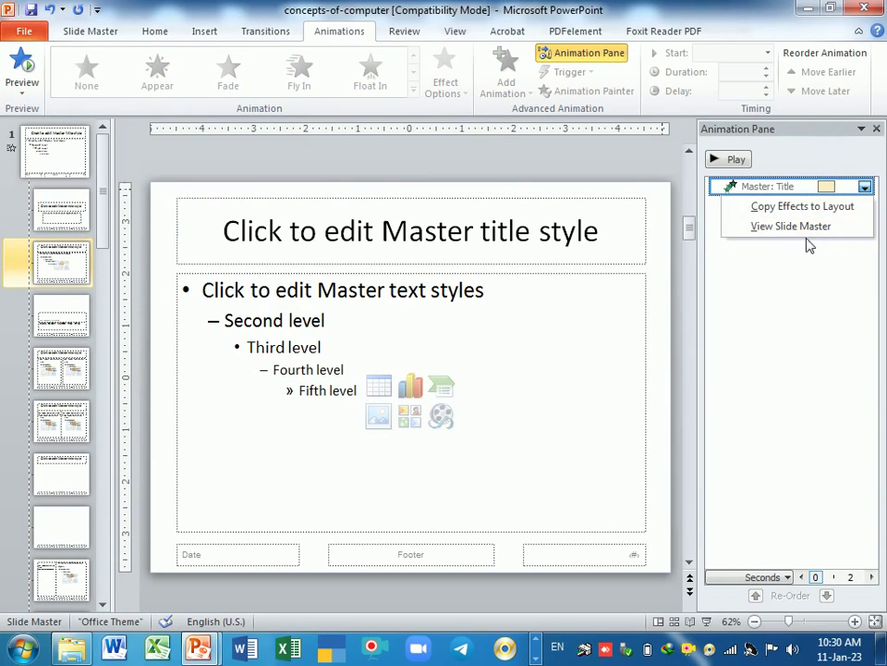
pyautogui.click(836, 207)
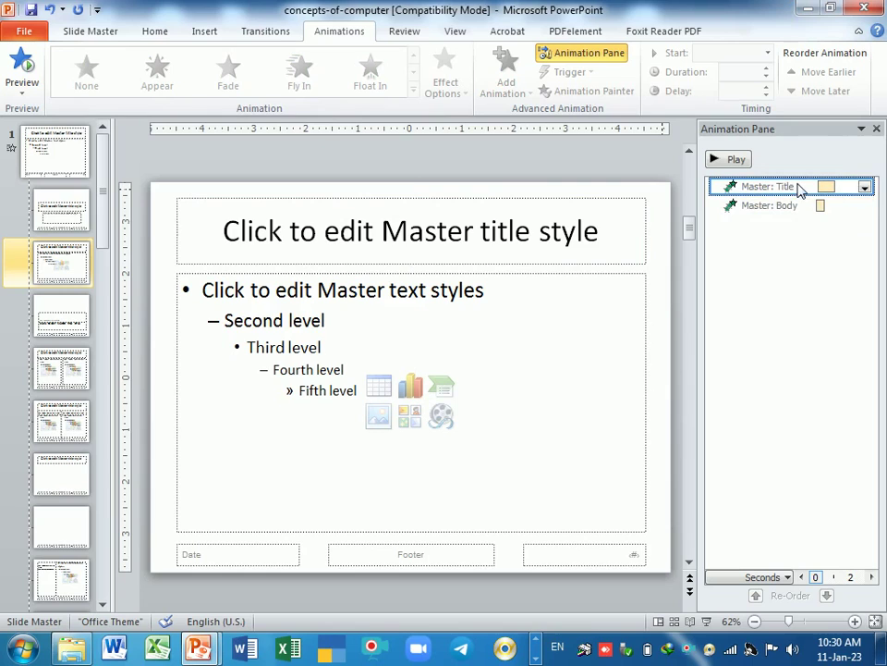
pyautogui.click(864, 187)
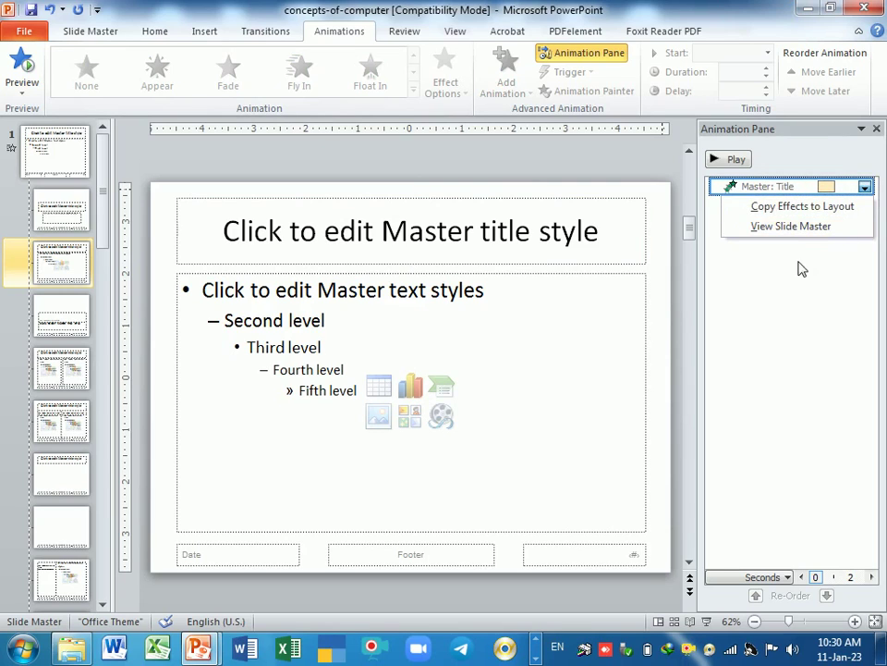
pyautogui.click(793, 226)
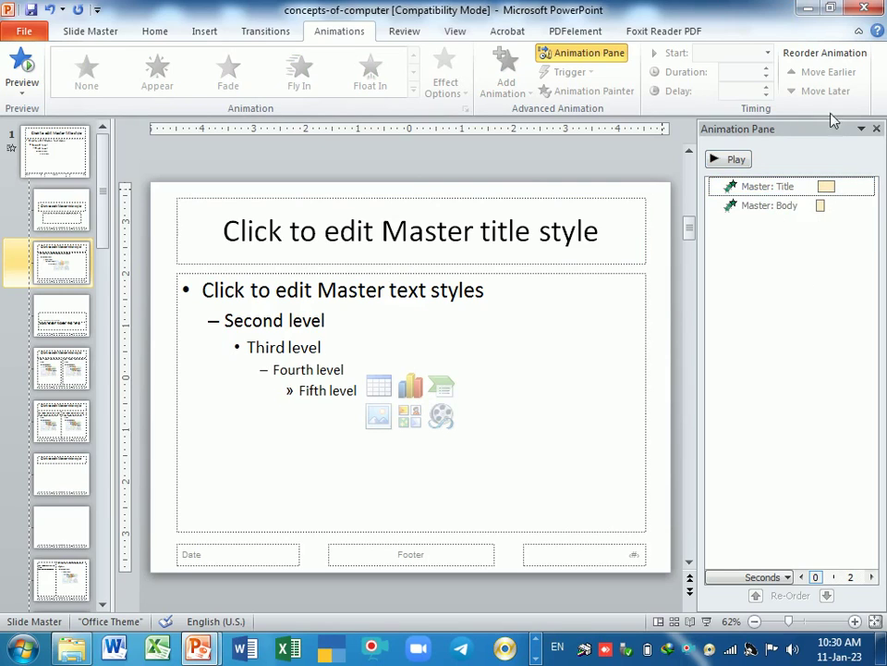
pyautogui.click(876, 129)
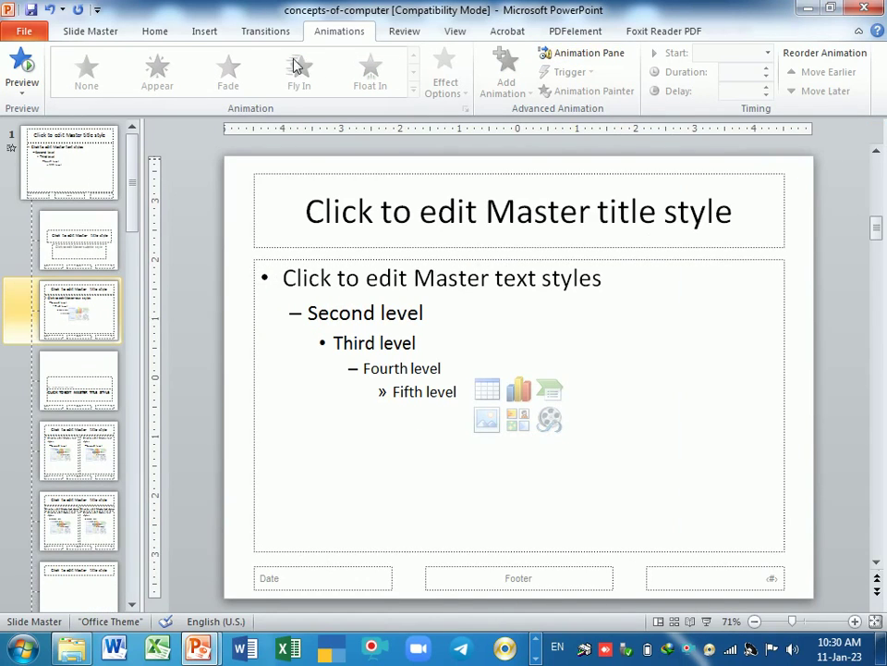
pyautogui.click(93, 33)
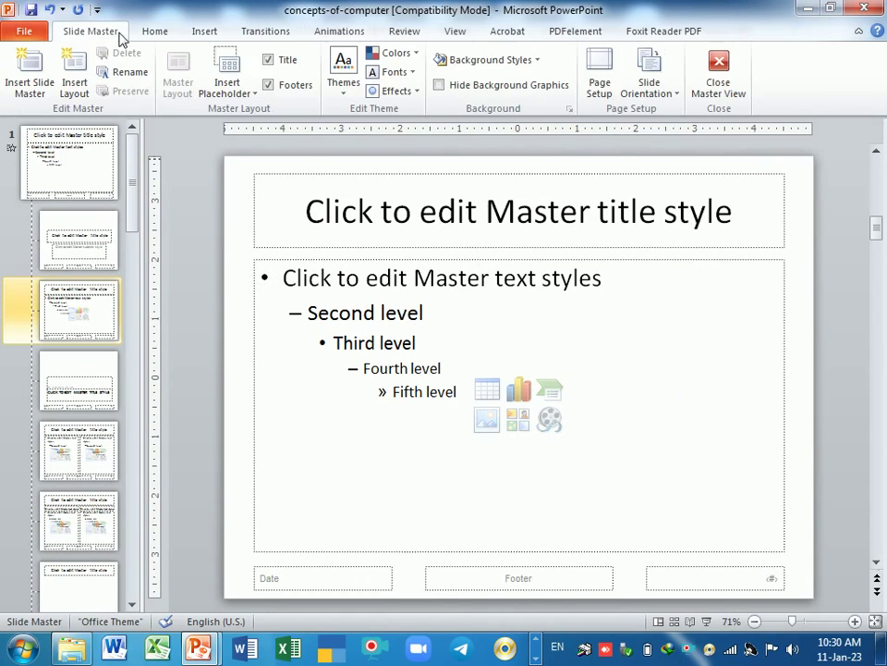
pyautogui.click(721, 79)
# Step: Preview the show through slide 2, end it, and display slide 1's animation settings
pyautogui.press('F5')
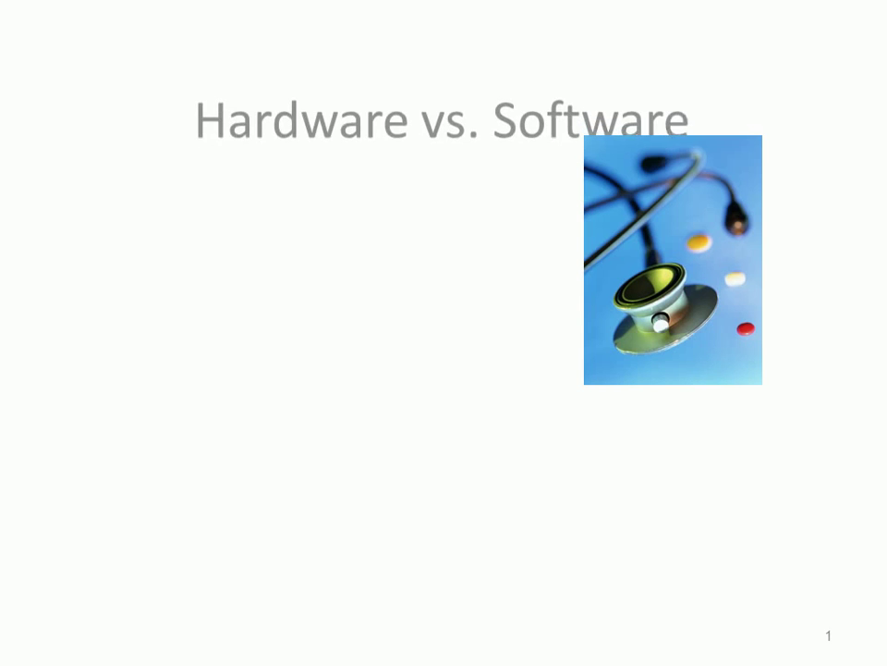
pyautogui.press('Right')
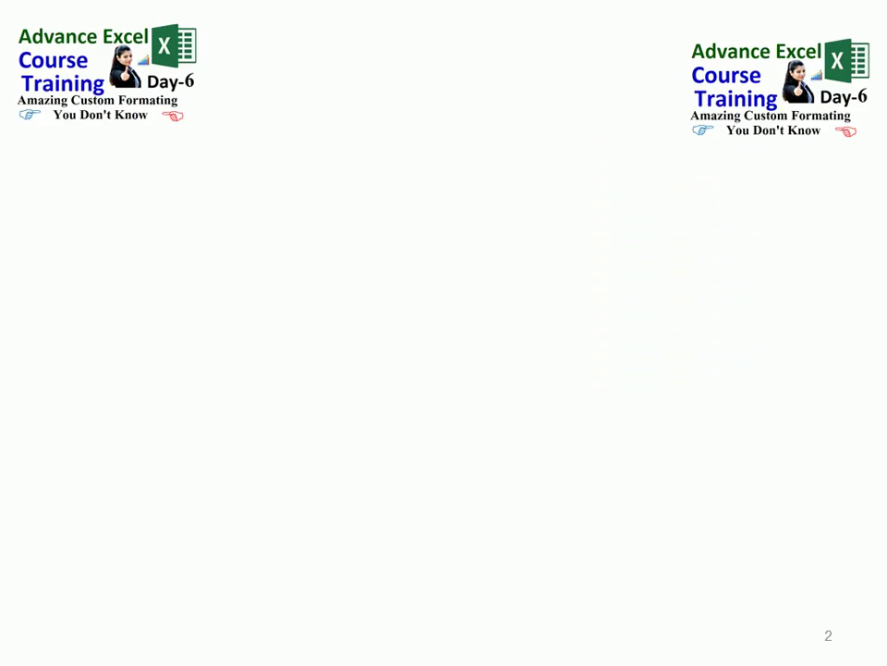
pyautogui.press('Escape')
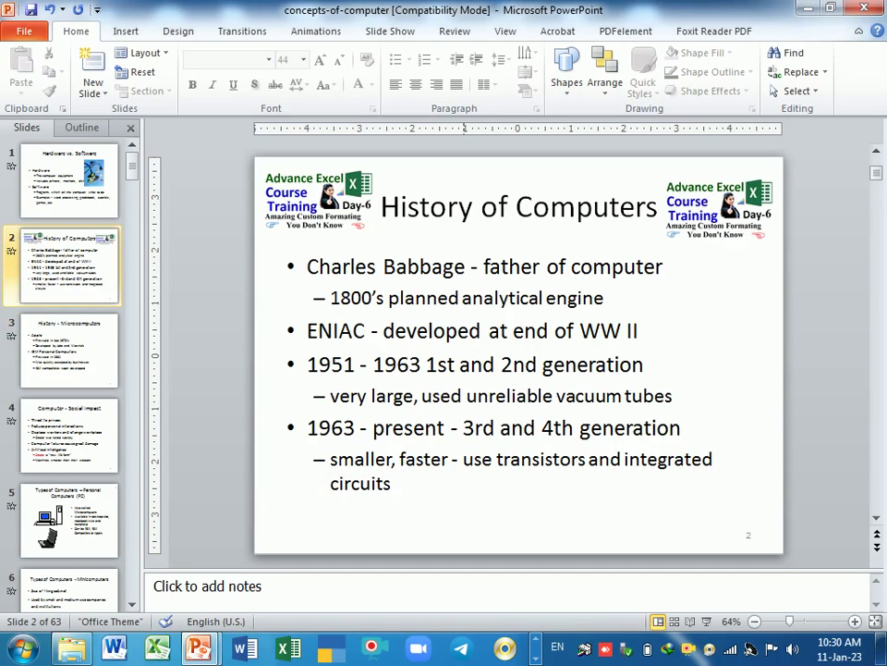
pyautogui.click(498, 239)
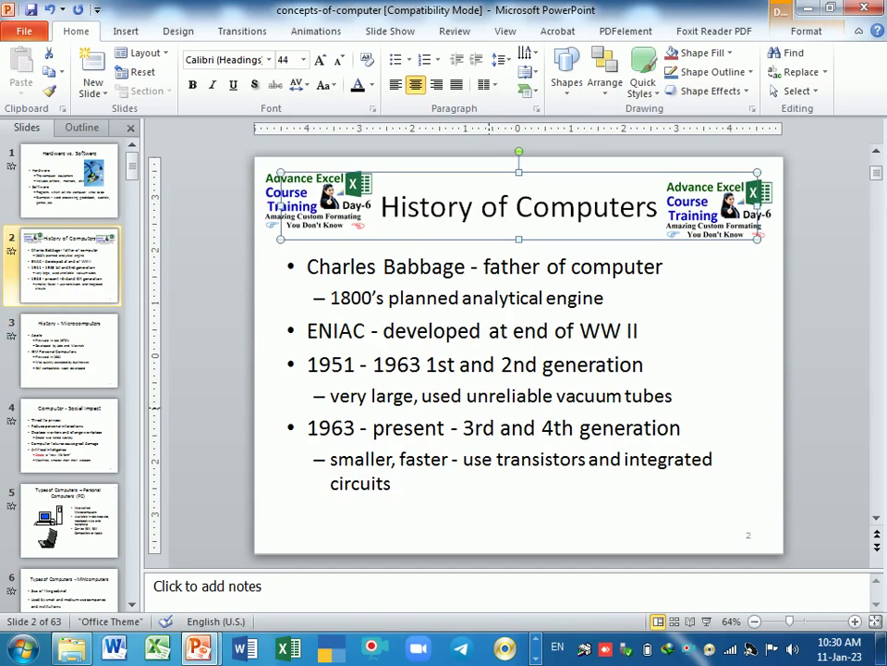
pyautogui.scroll(3, 499, 402)
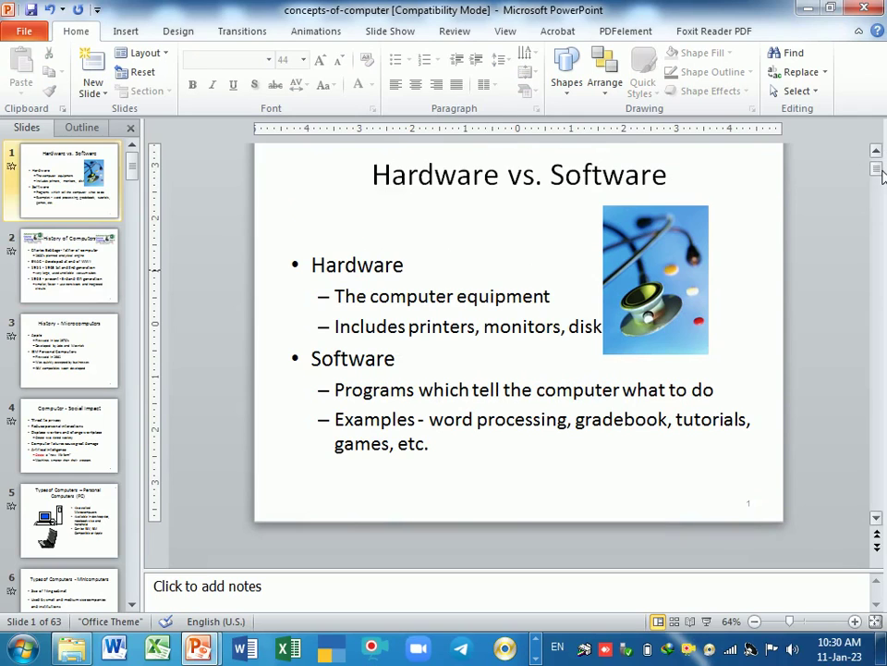
pyautogui.moveTo(883, 176); pyautogui.dragTo(883, 168)
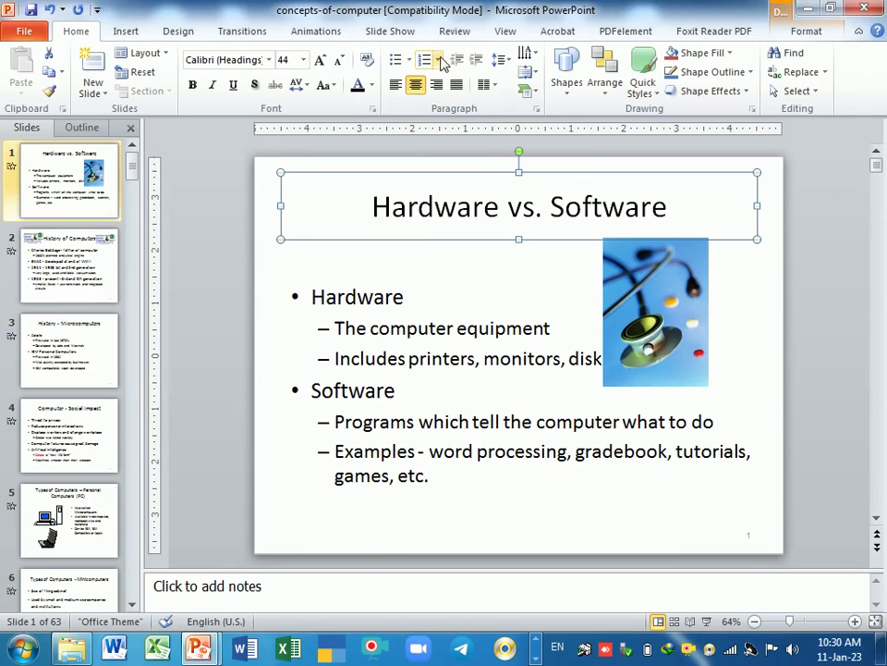
pyautogui.click(317, 34)
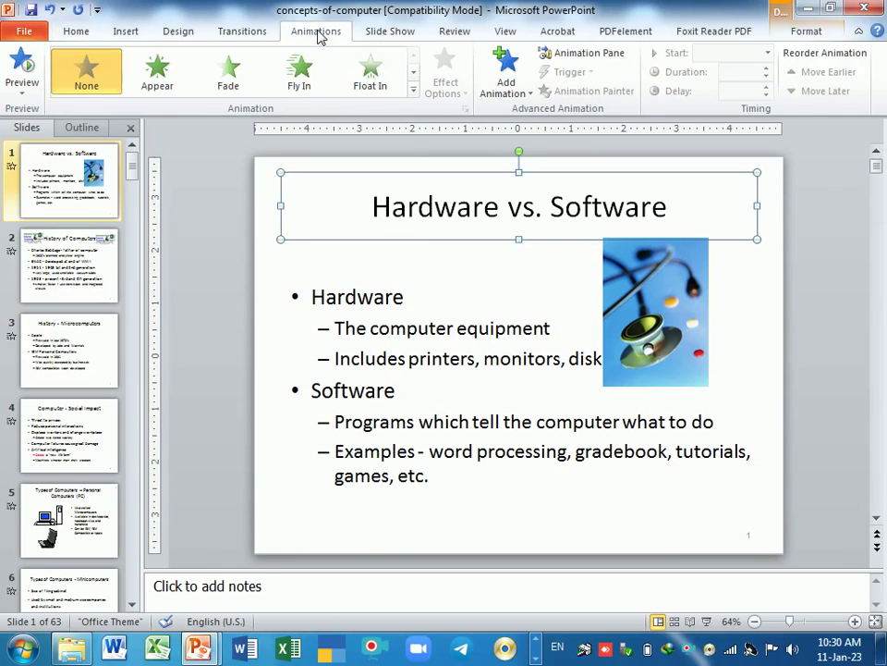
pyautogui.click(589, 54)
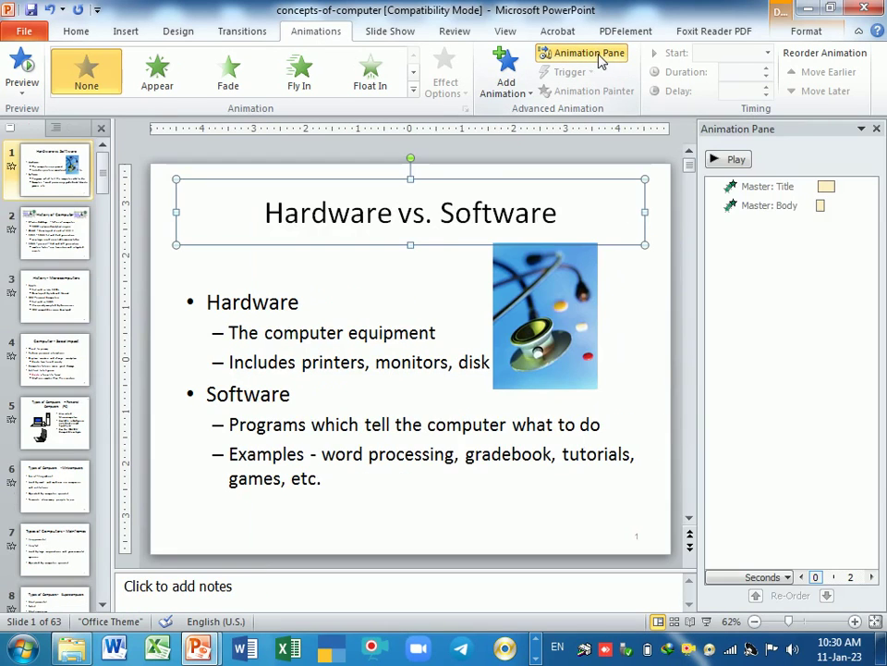
pyautogui.click(863, 189)
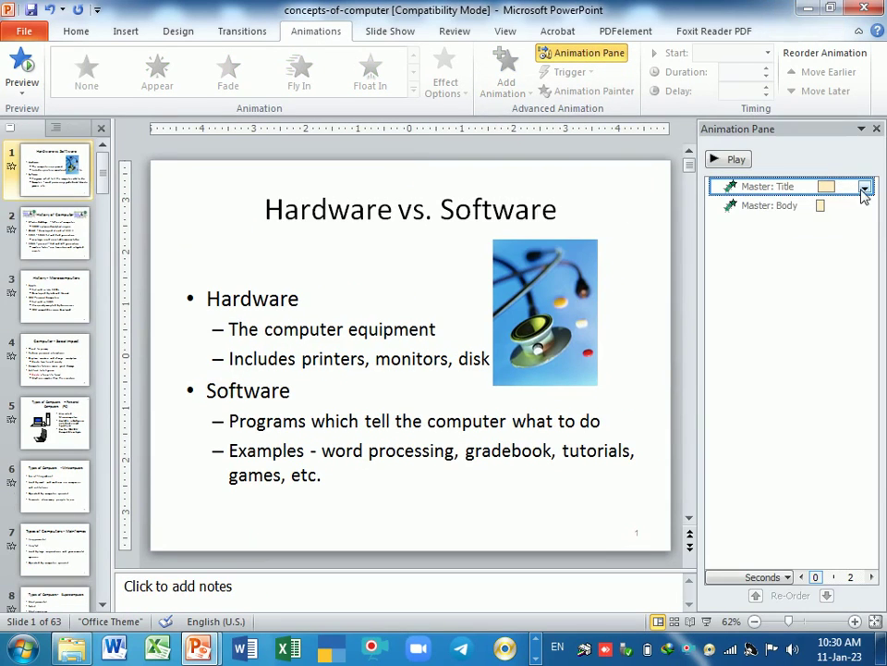
pyautogui.click(863, 191)
pyautogui.click(864, 189)
pyautogui.rightClick(779, 190)
pyautogui.click(778, 190)
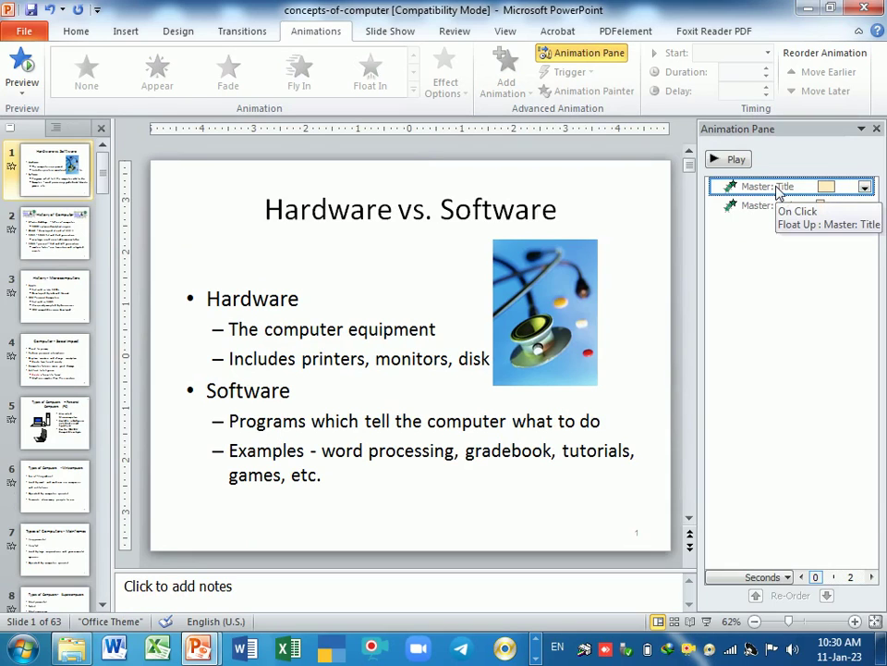
pyautogui.click(737, 159)
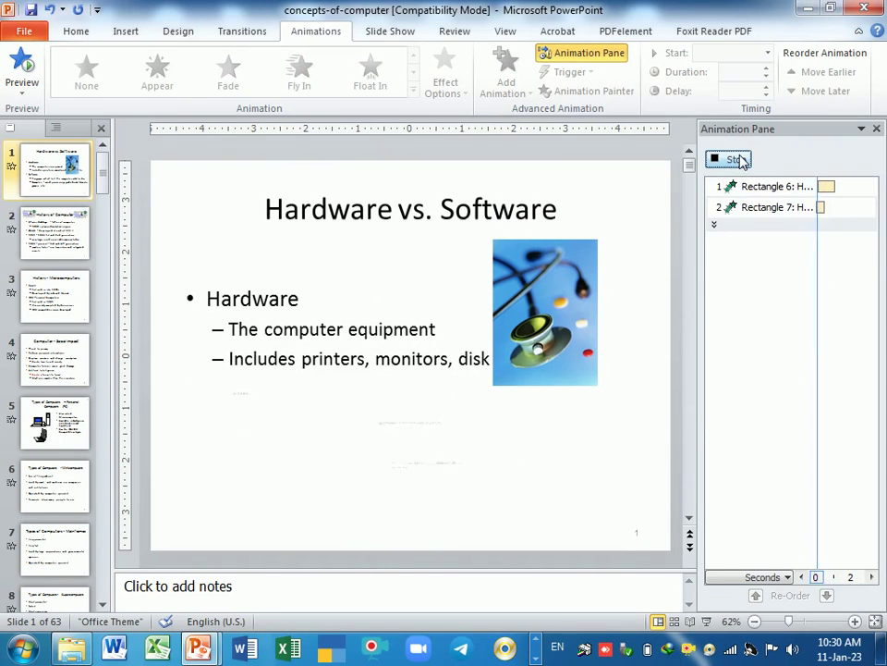
pyautogui.click(877, 130)
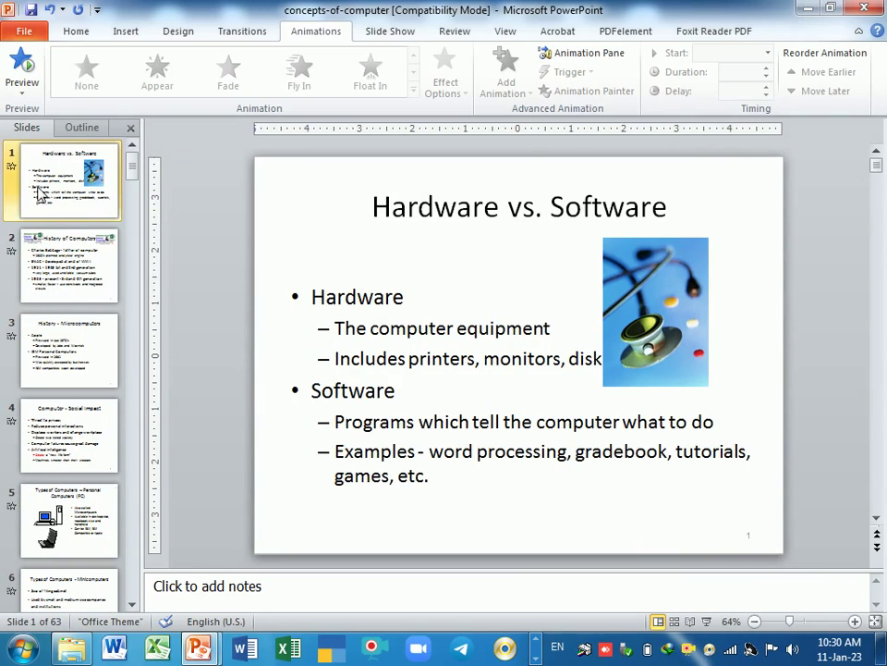
pyautogui.click(580, 53)
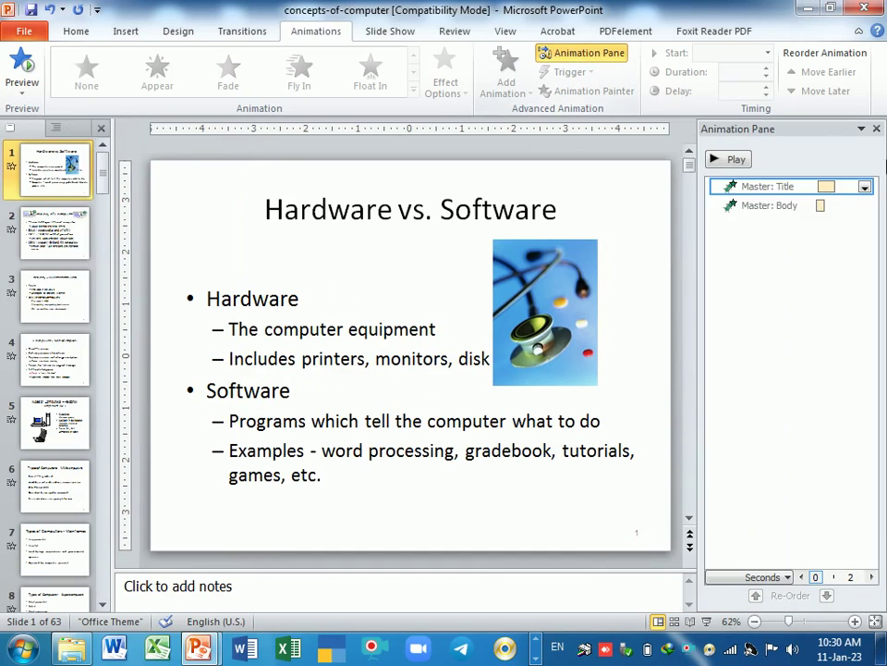
pyautogui.click(865, 187)
pyautogui.click(797, 226)
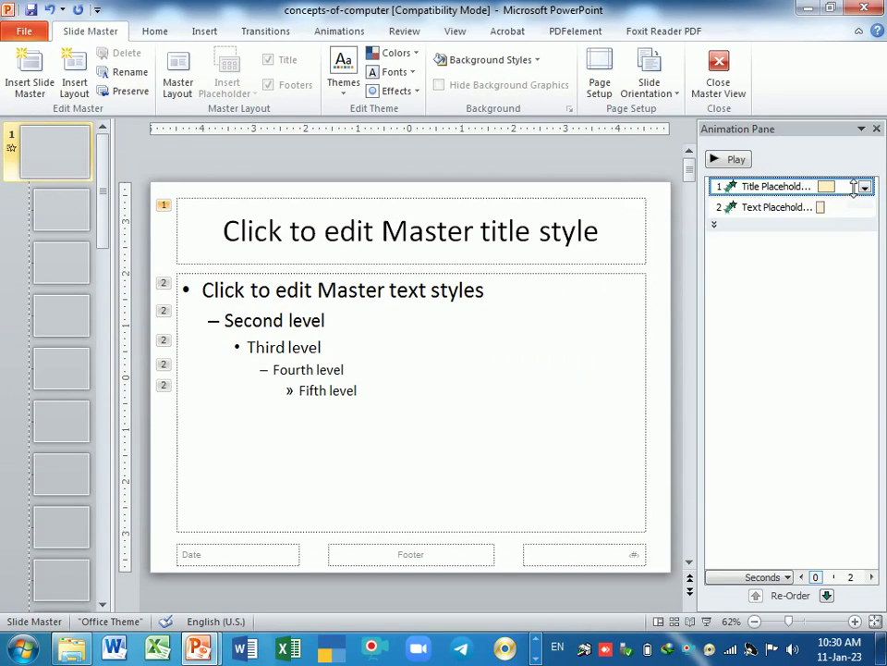
pyautogui.click(865, 187)
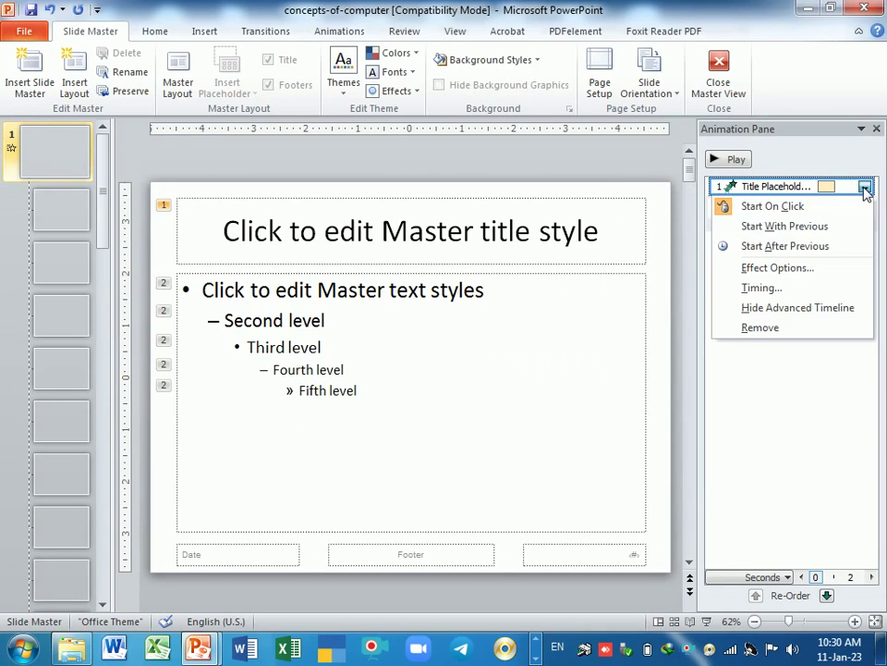
pyautogui.click(842, 403)
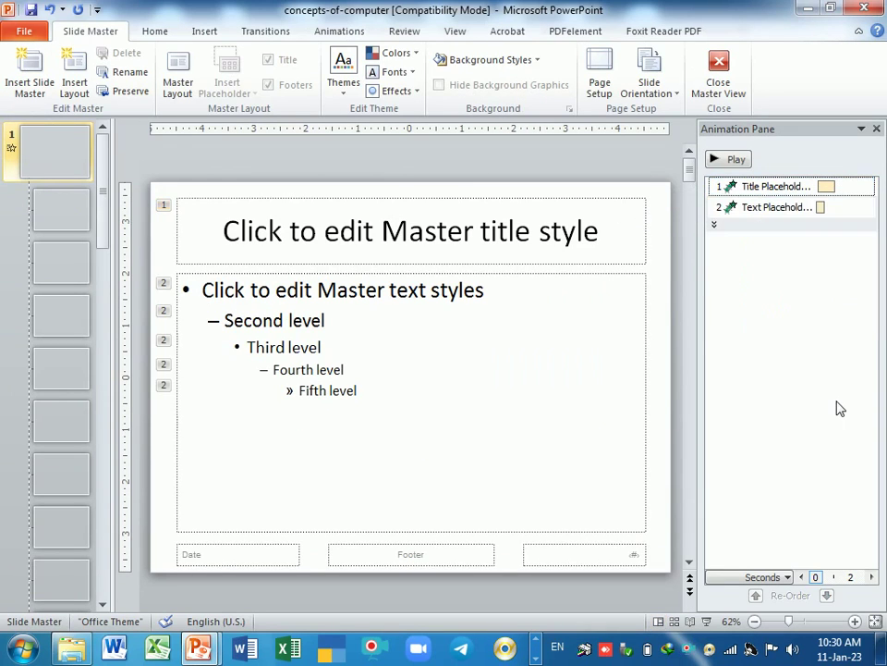
pyautogui.click(550, 211)
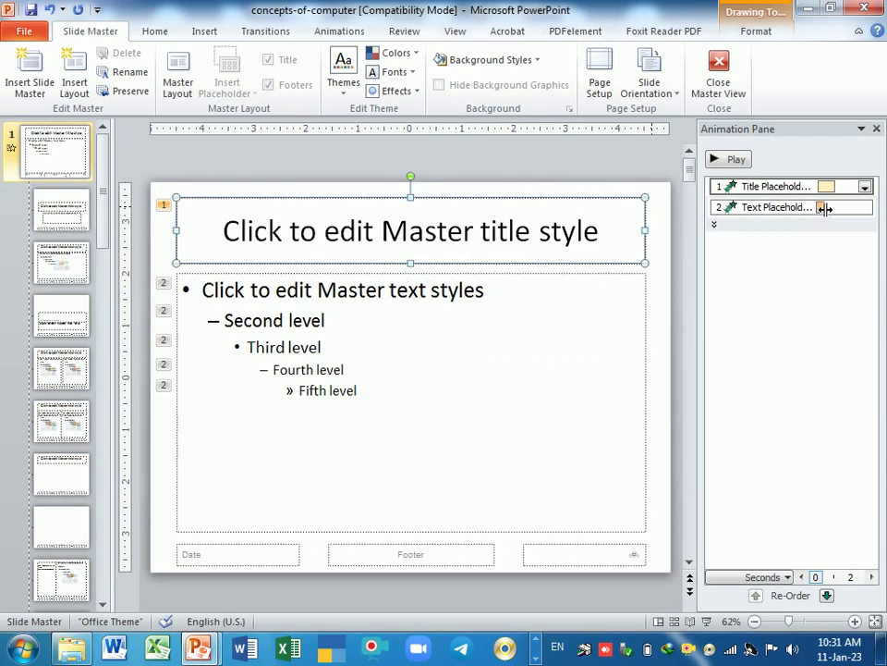
pyautogui.click(865, 188)
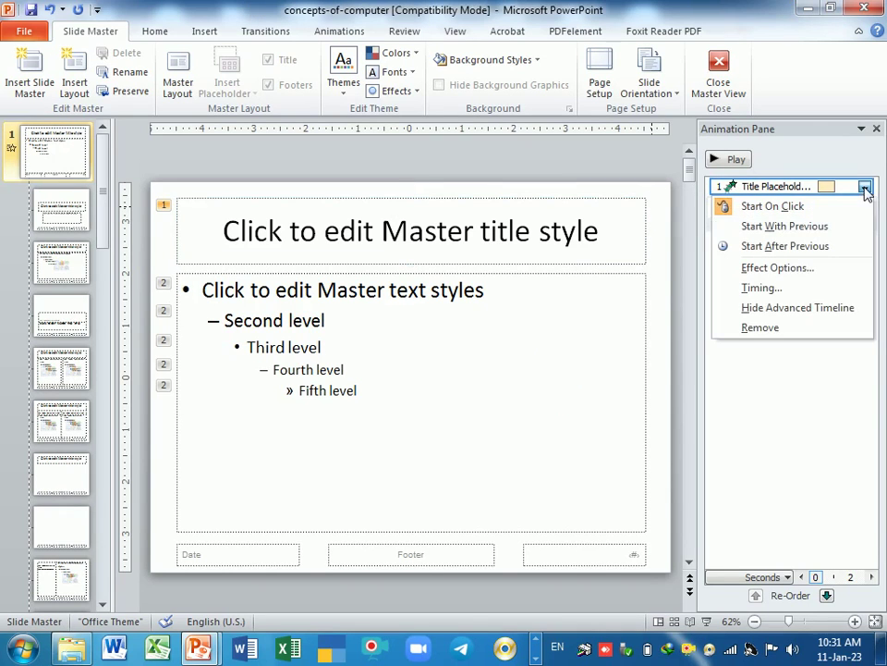
pyautogui.click(877, 132)
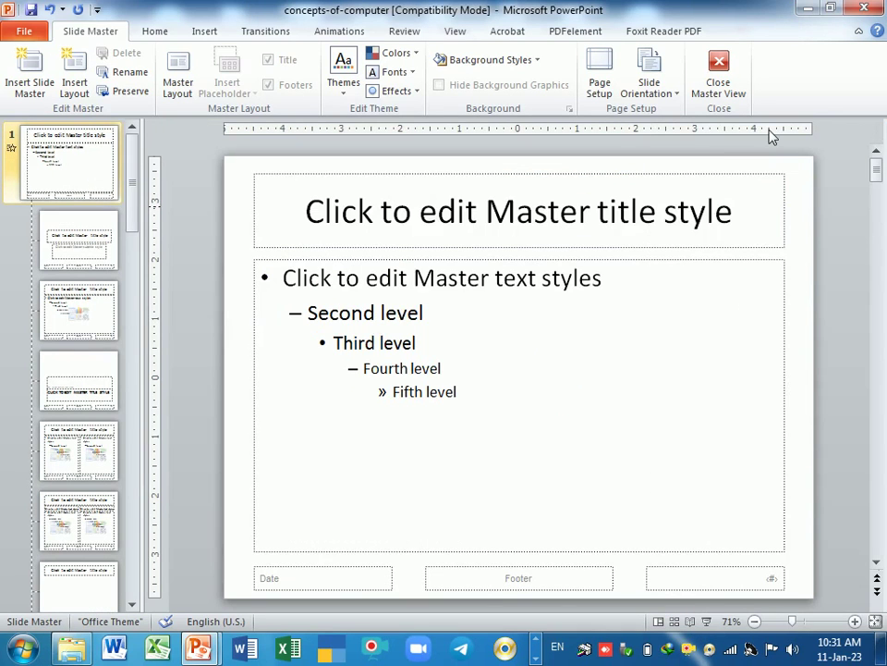
pyautogui.click(735, 90)
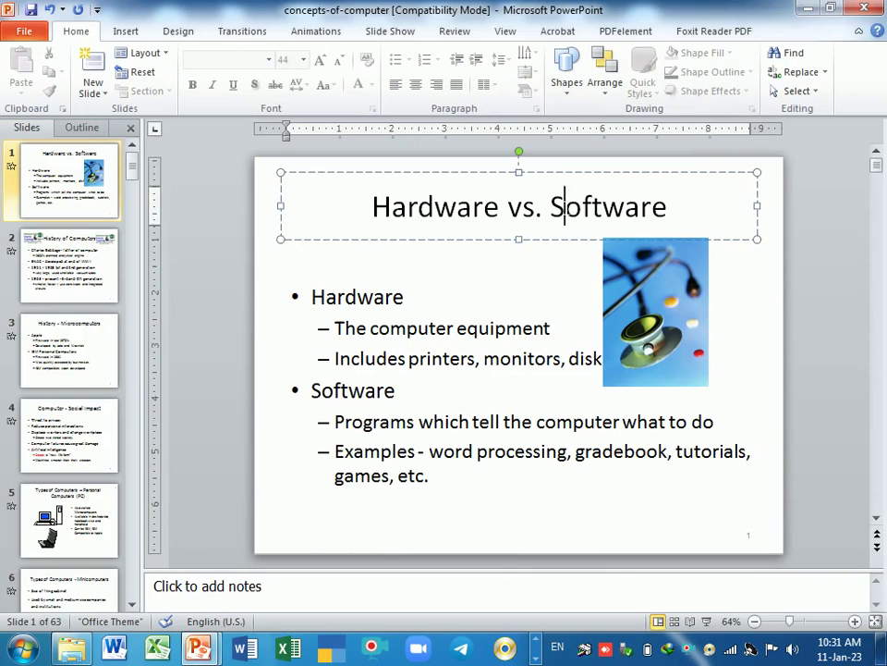
pyautogui.click(560, 181)
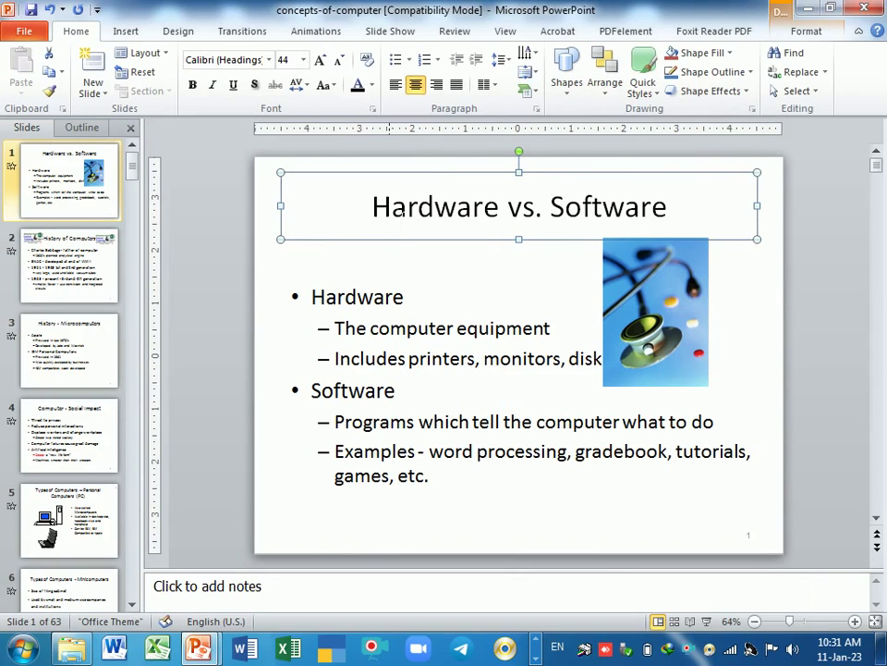
# Step: Remove the title placeholder animation from the slide master using the Animation Pane
pyautogui.click(316, 31)
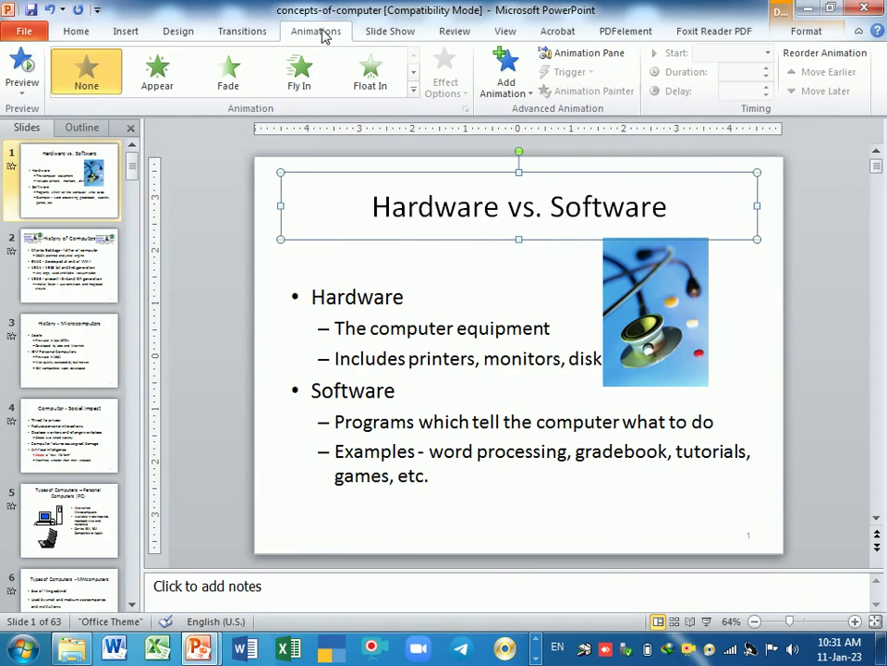
pyautogui.click(589, 53)
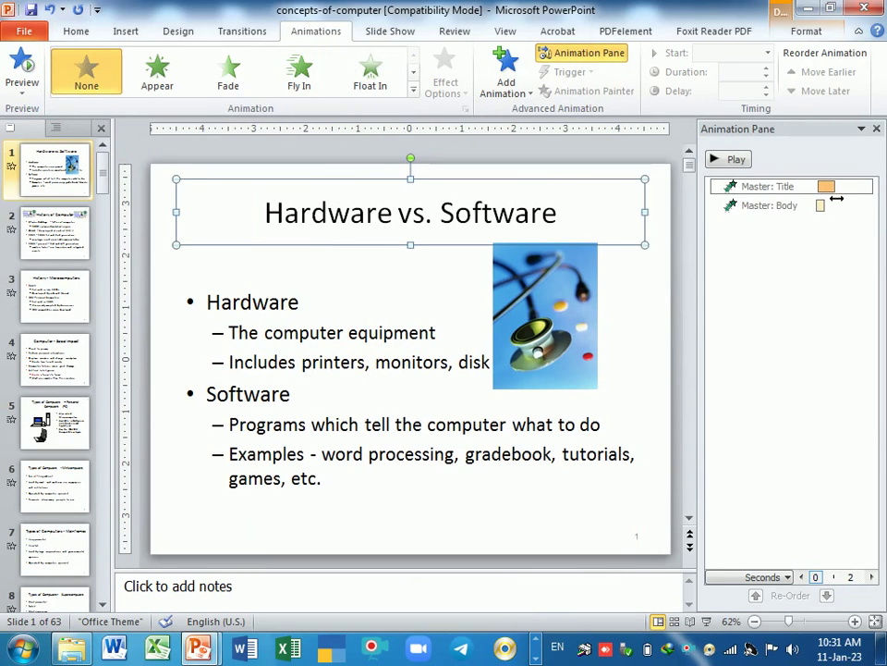
pyautogui.click(836, 187)
pyautogui.click(866, 188)
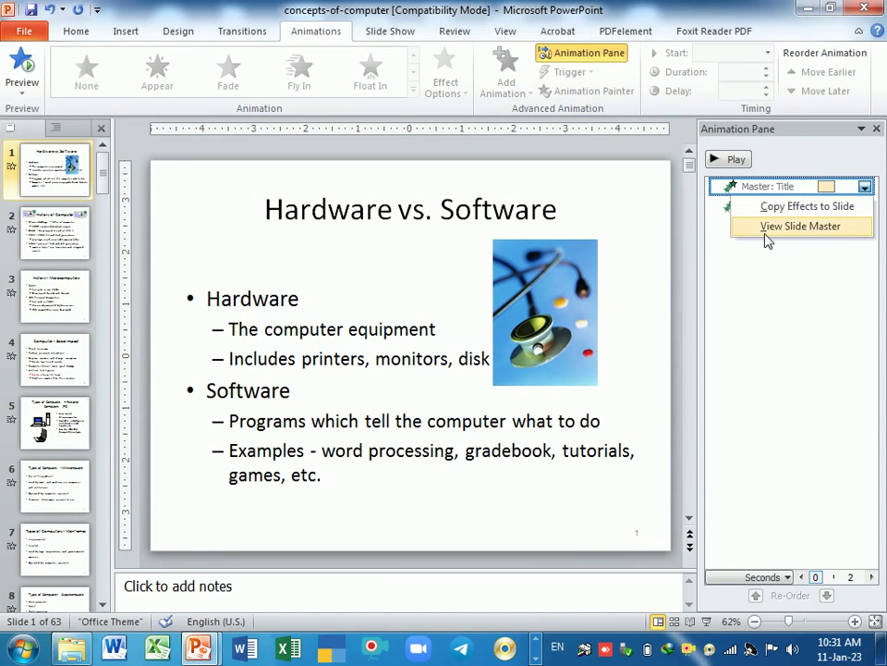
pyautogui.click(815, 229)
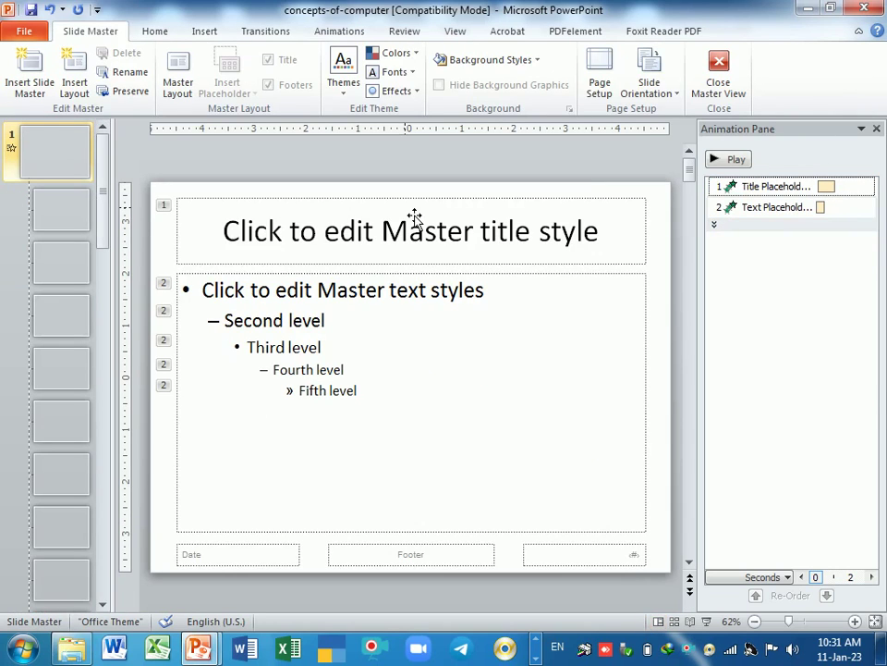
pyautogui.click(844, 188)
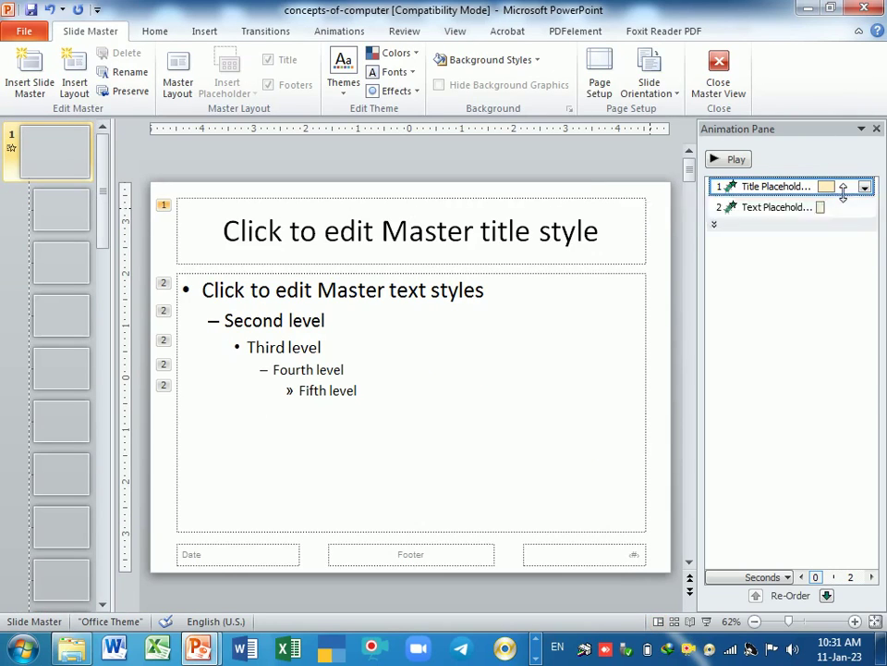
pyautogui.click(865, 189)
pyautogui.click(771, 328)
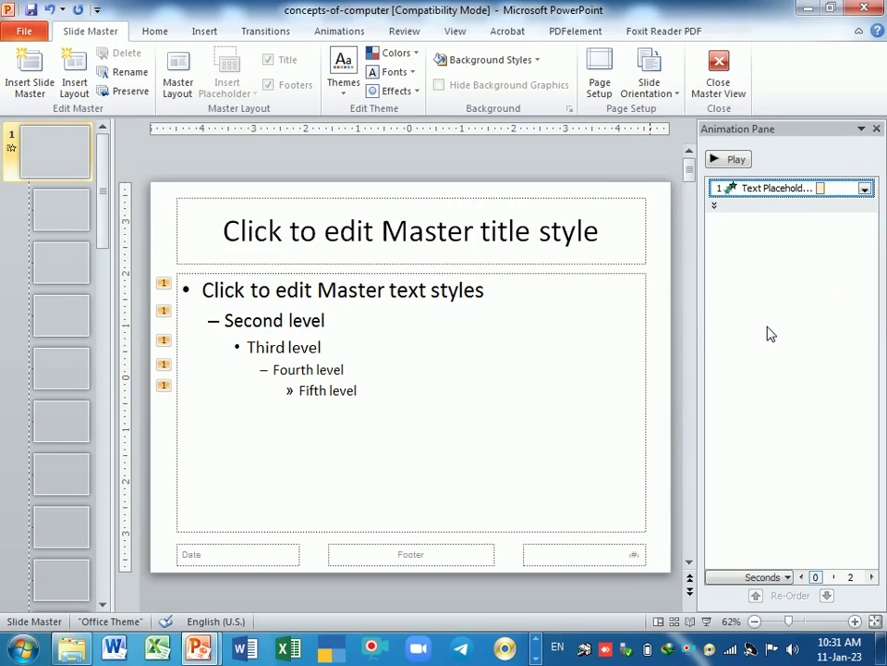
# Step: Remove the master body text animation, then close Master View
pyautogui.click(541, 291)
pyautogui.click(866, 190)
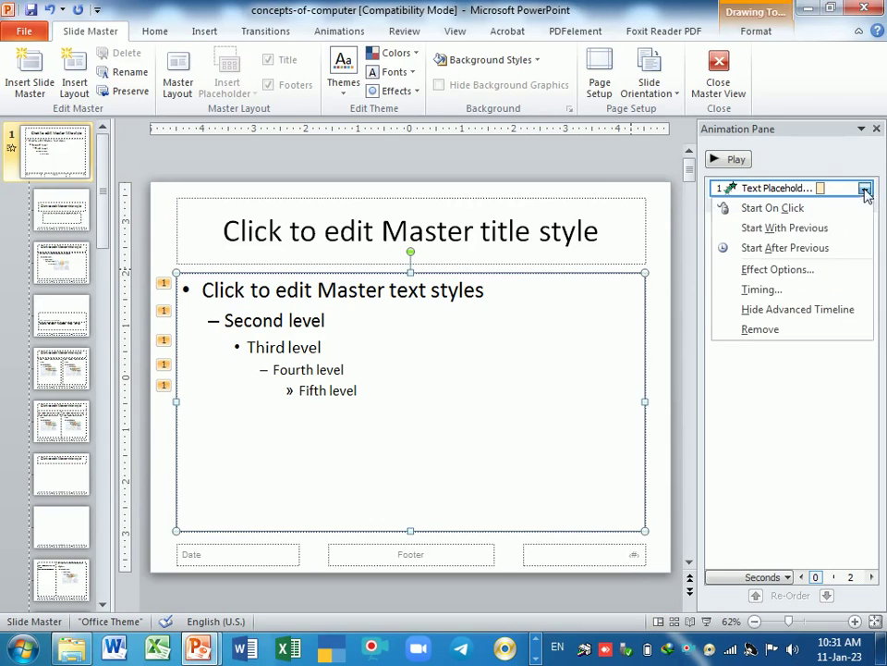
pyautogui.click(773, 331)
pyautogui.click(722, 78)
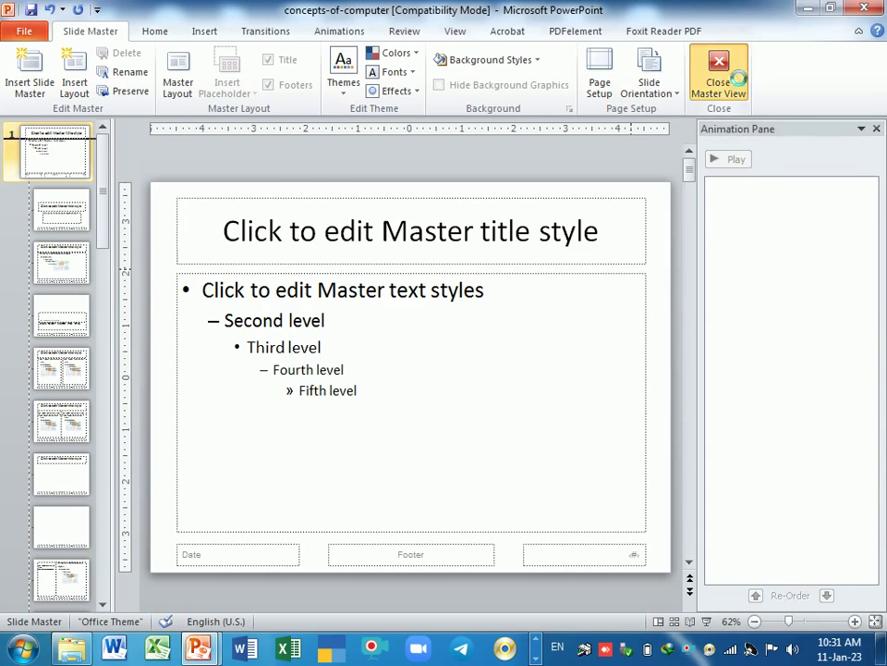
# Step: Preview the first few slides in a slide show, then close the Animation Pane and return to slide 1
pyautogui.press('F5')
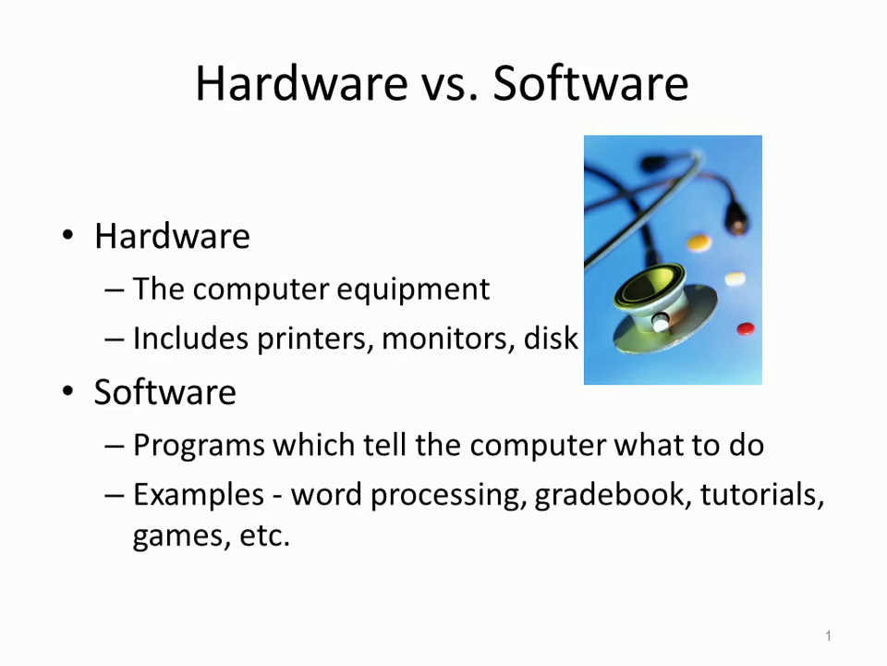
pyautogui.press('Right')
pyautogui.press('Right')
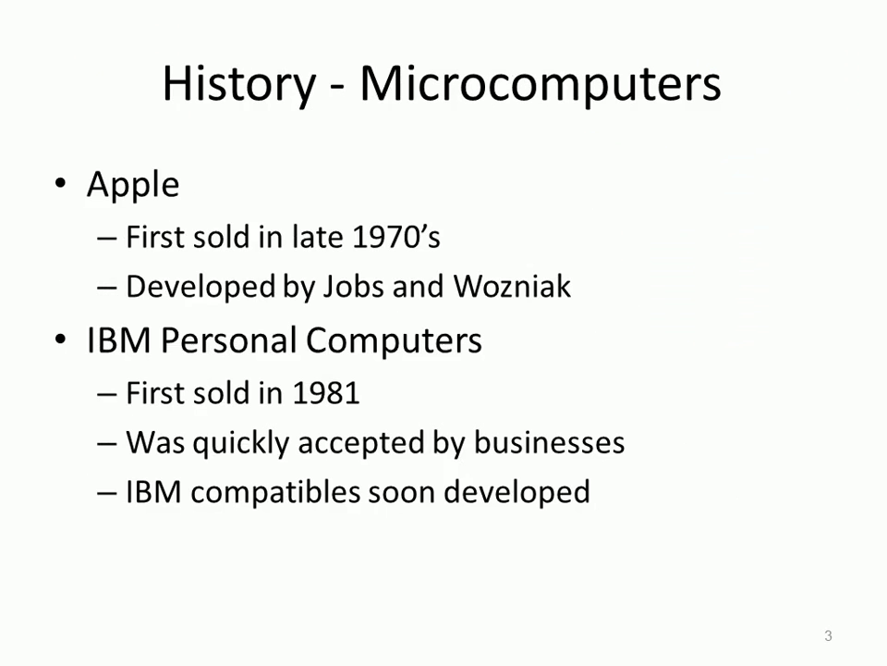
pyautogui.press('Right')
pyautogui.press('Right')
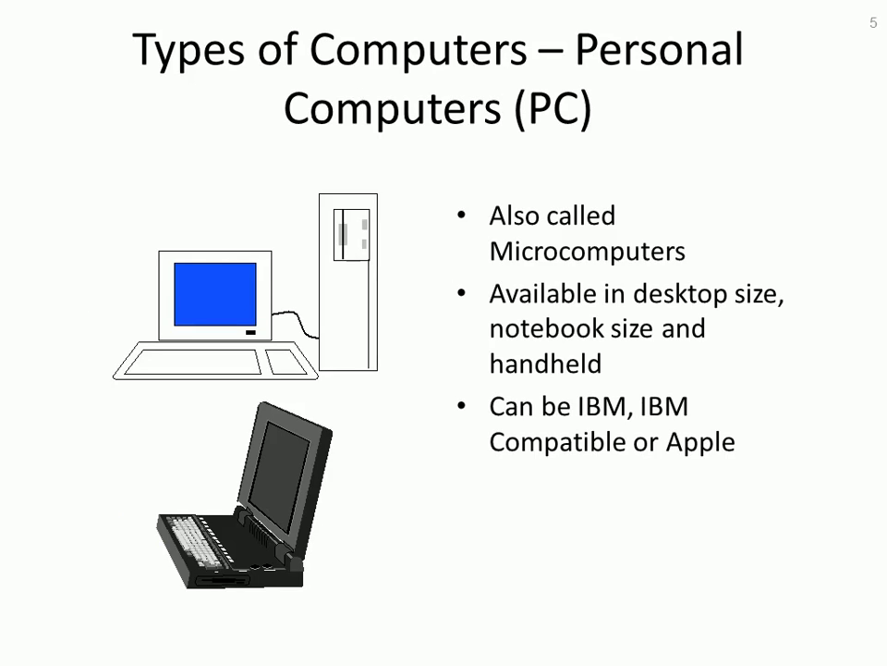
pyautogui.press('Escape')
pyautogui.click(877, 129)
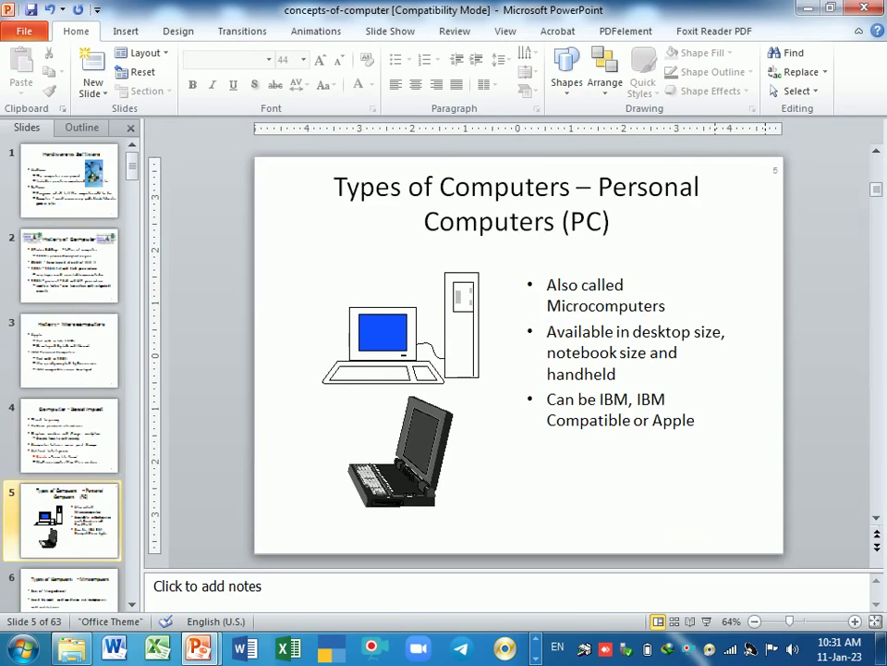
pyautogui.press('Home')
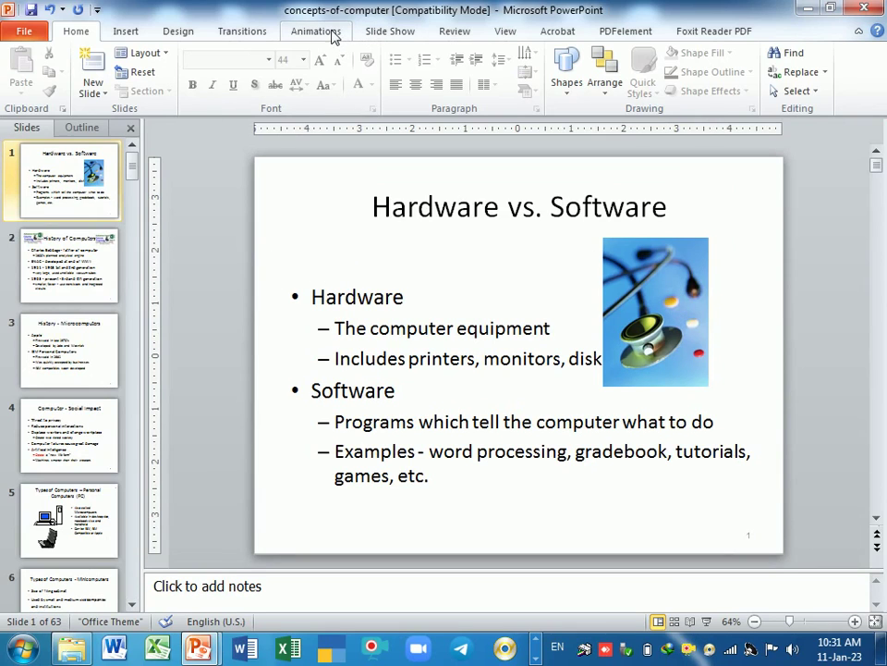
# Step: Reopen Slide Master view and select the top master's title placeholder, with the animation tools showing
pyautogui.click(502, 34)
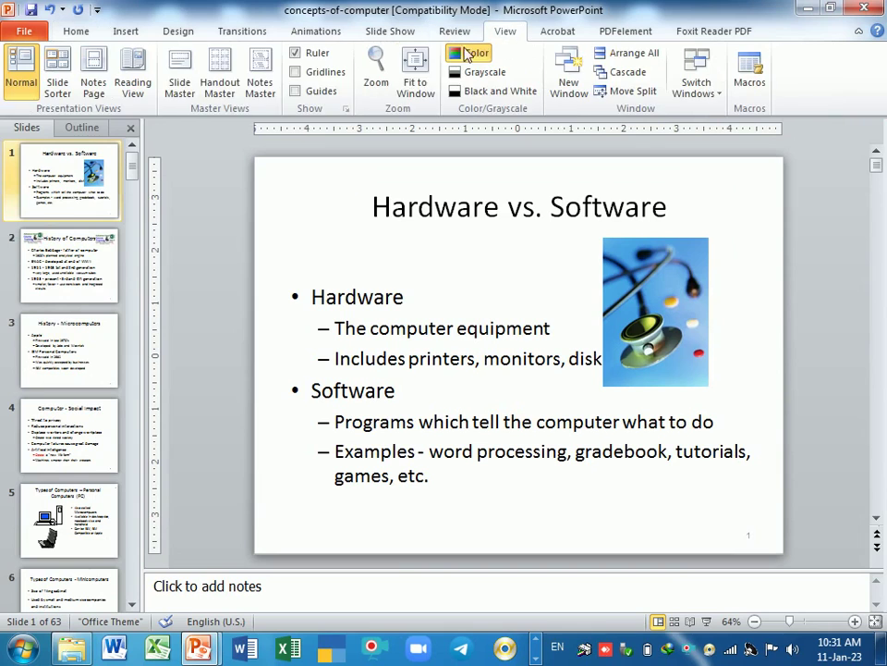
pyautogui.click(180, 88)
pyautogui.click(489, 181)
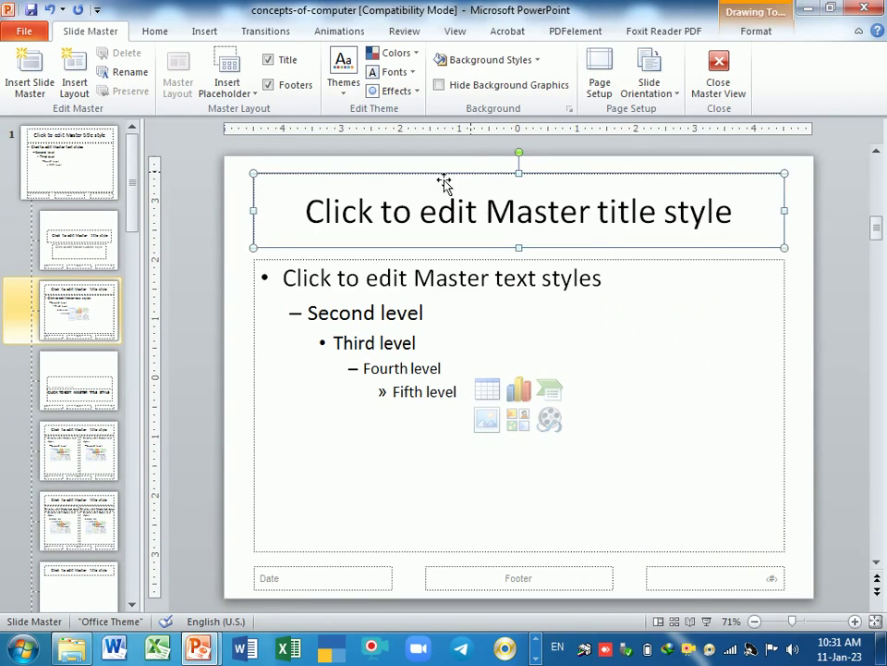
pyautogui.click(79, 156)
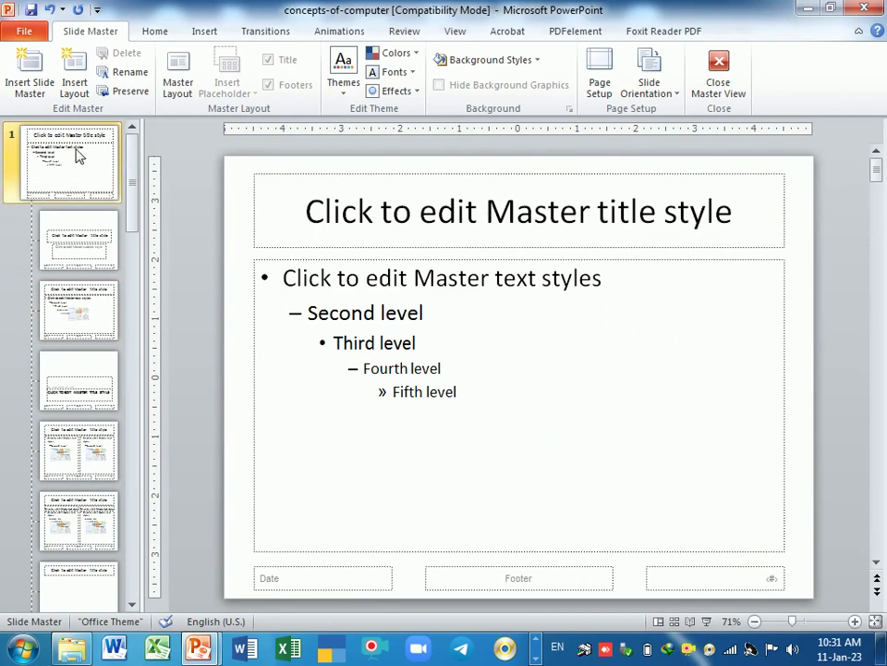
pyautogui.click(385, 182)
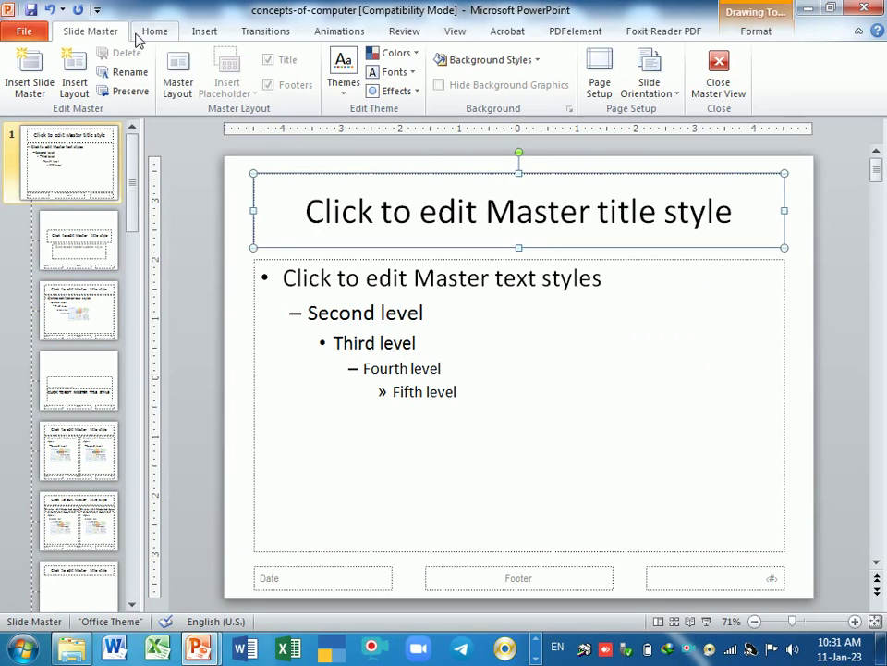
pyautogui.click(330, 35)
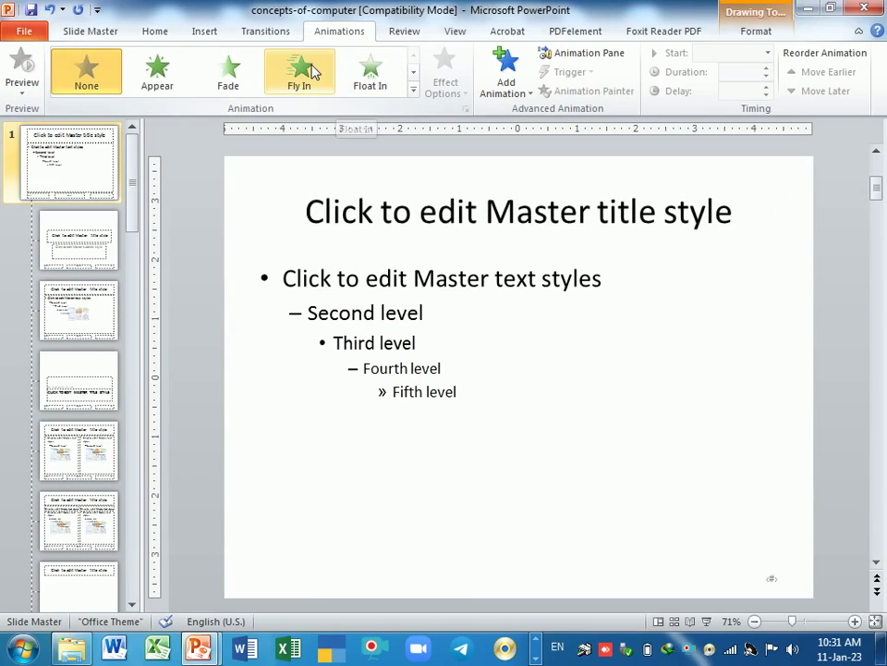
# Step: Add a Random Bars entrance to the master title and a Teeter emphasis to the body text
pyautogui.click(531, 95)
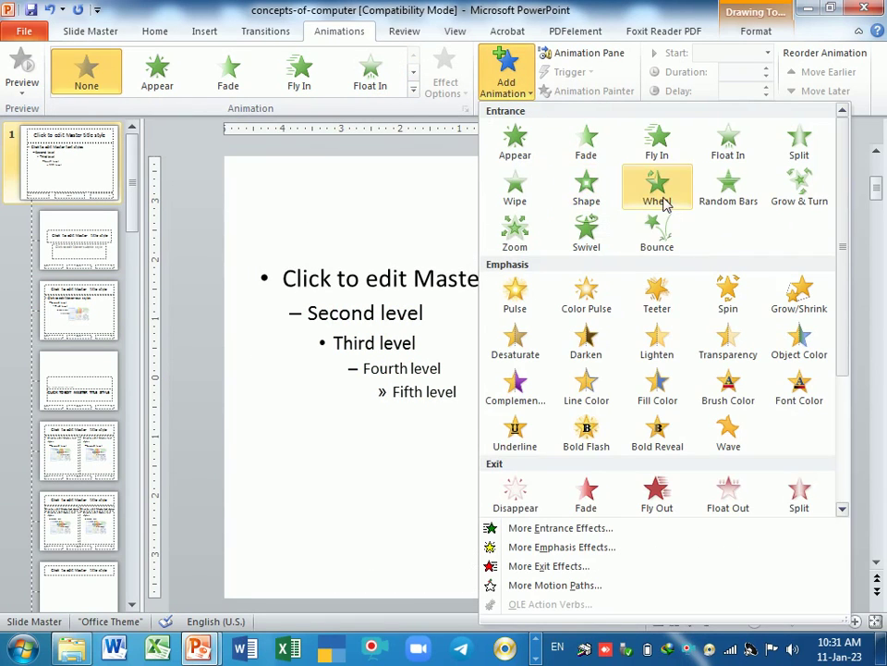
pyautogui.click(737, 194)
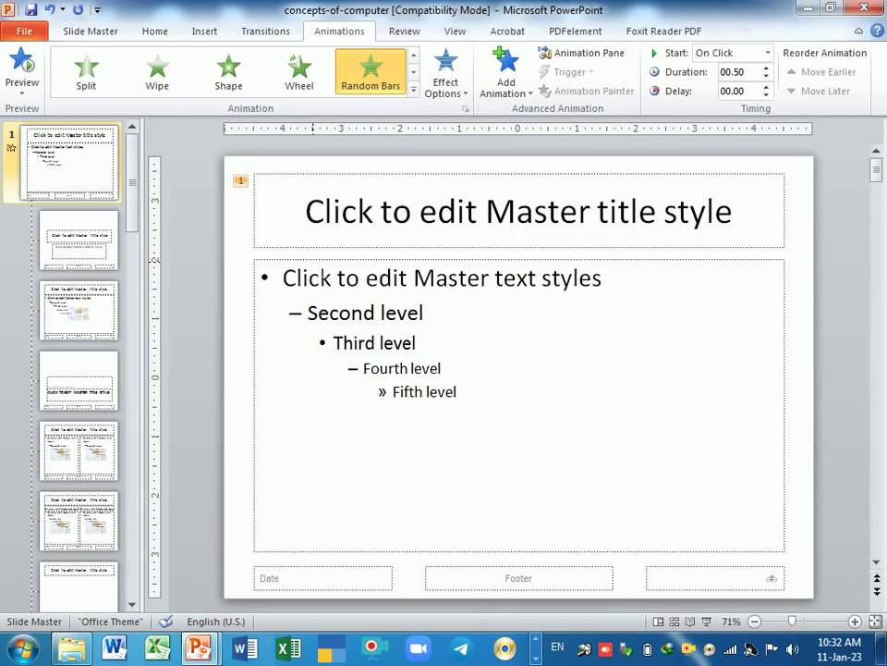
pyautogui.click(323, 270)
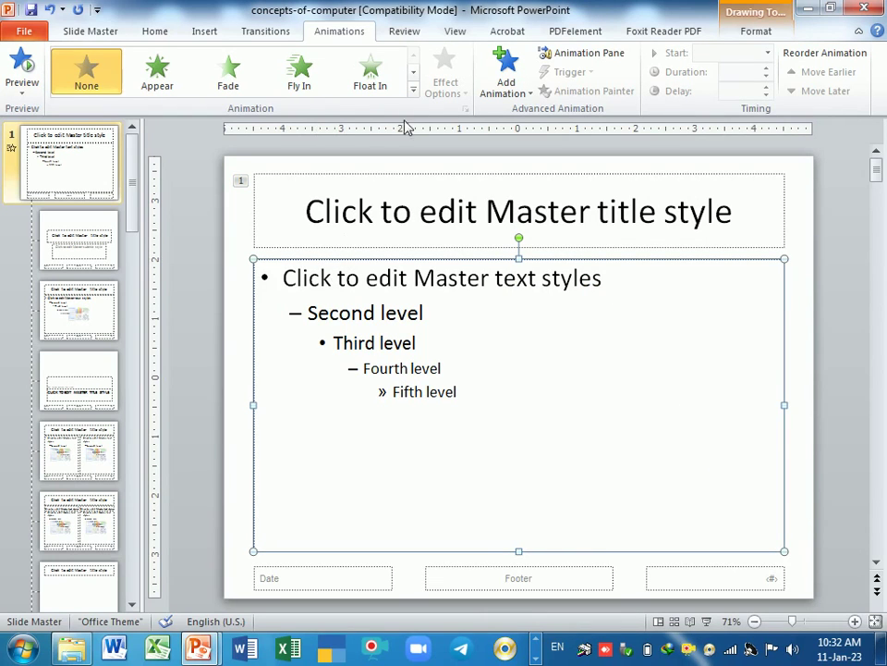
pyautogui.click(505, 88)
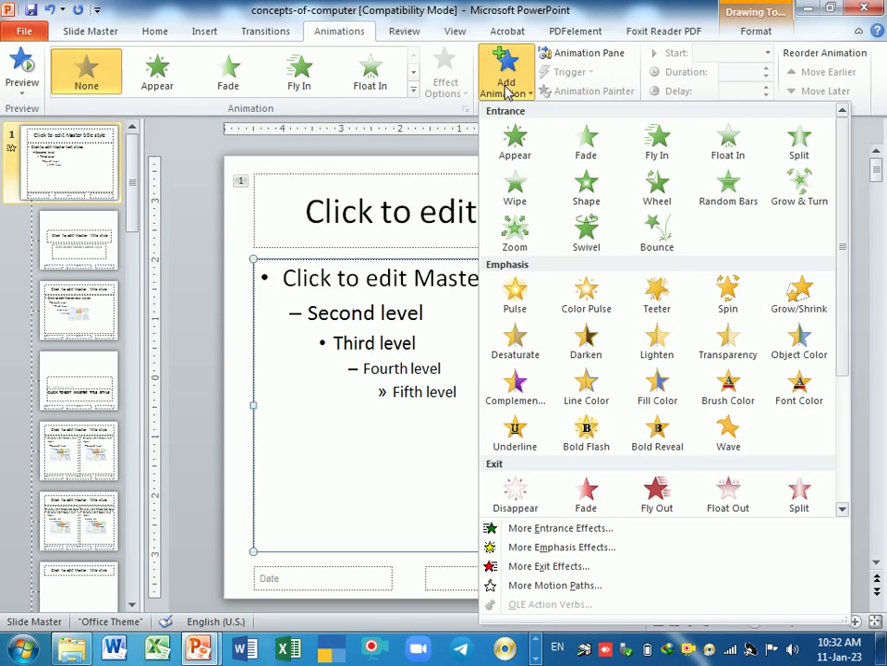
pyautogui.click(658, 298)
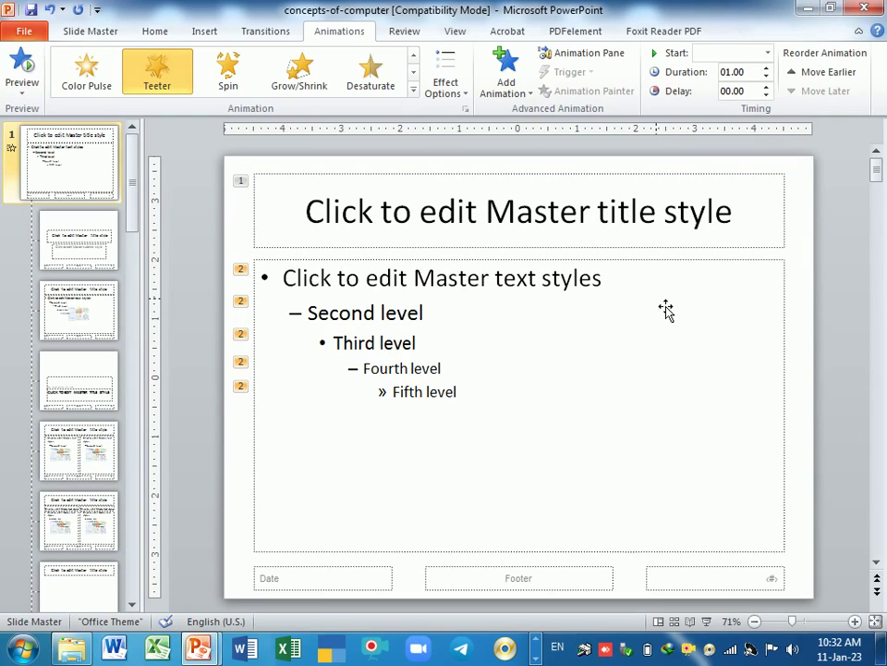
pyautogui.click(111, 32)
# Step: Close Master View and play slides 1–3 to preview the Random Bars and Teeter animations
pyautogui.click(714, 80)
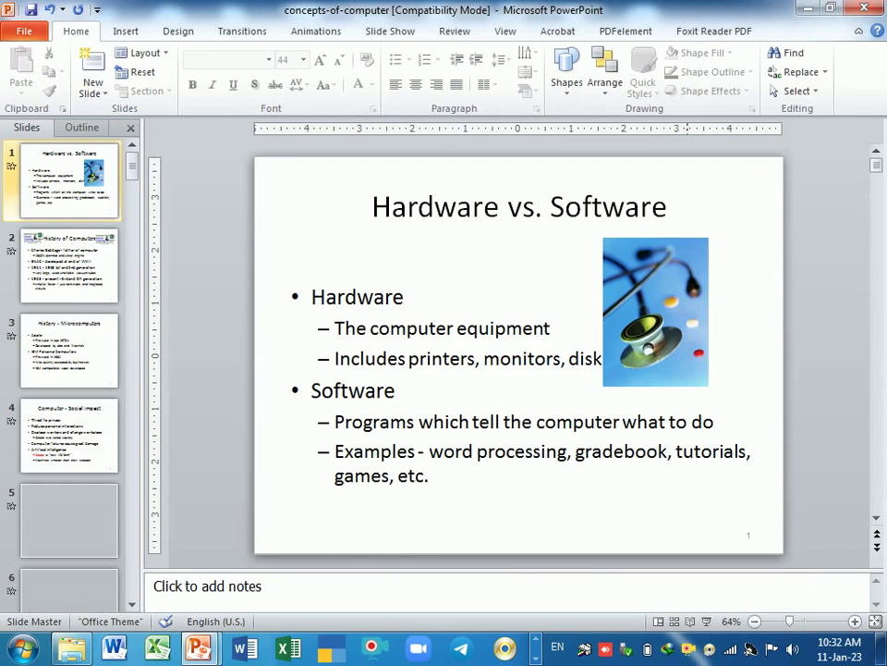
pyautogui.press('F5')
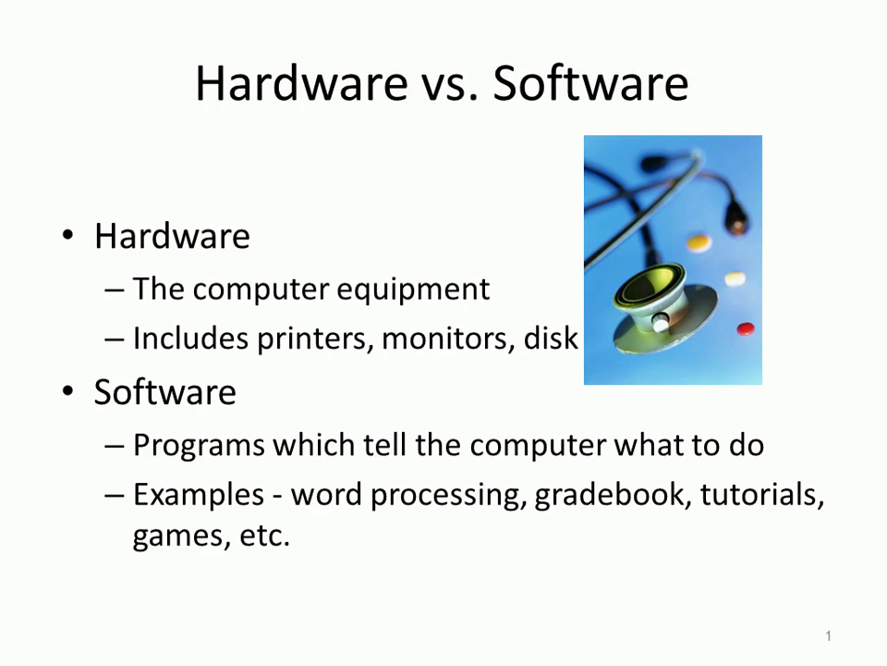
pyautogui.press('Right')
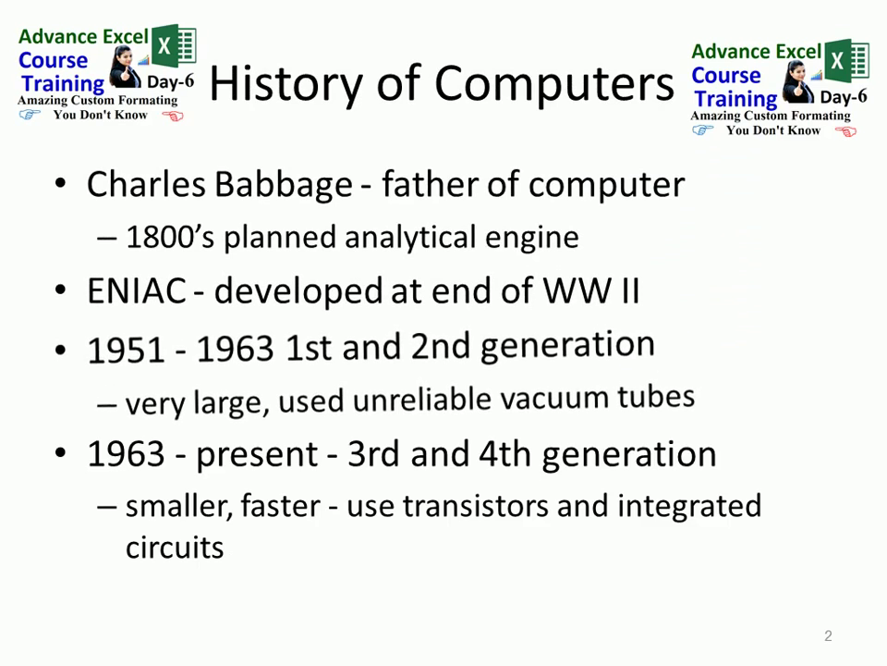
pyautogui.press('Right')
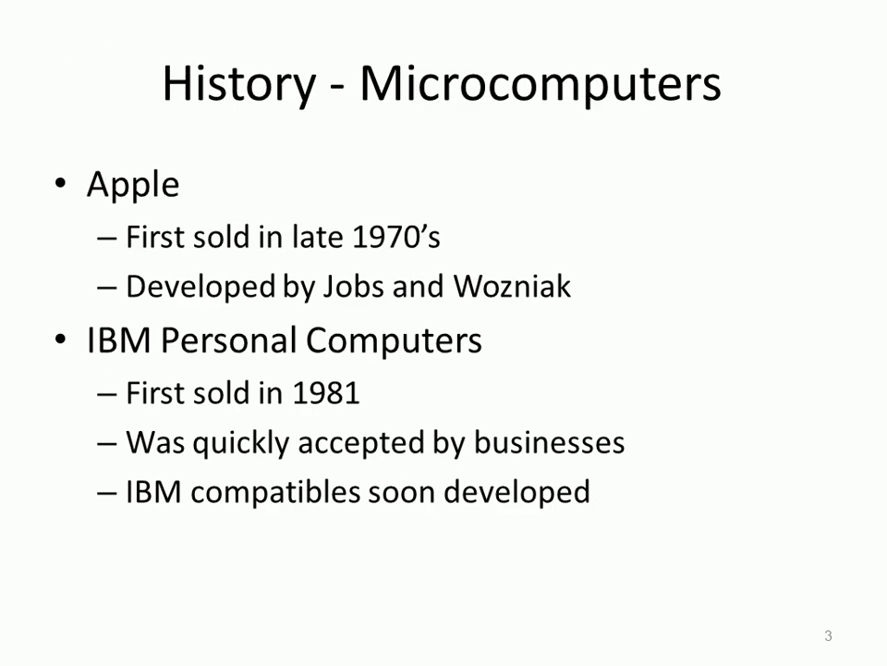
pyautogui.press('Escape')
# Step: Scroll the slide pane back up from History of Computers to slide 1, Hardware vs. Software
pyautogui.scroll(5, 624, 307)
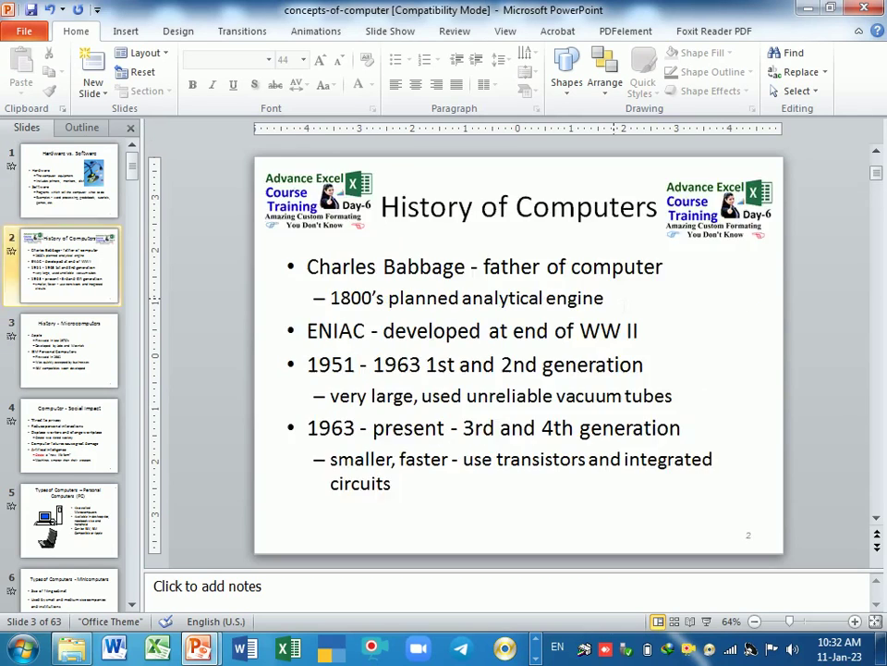
pyautogui.scroll(5, 624, 307)
pyautogui.scroll(1, 624, 308)
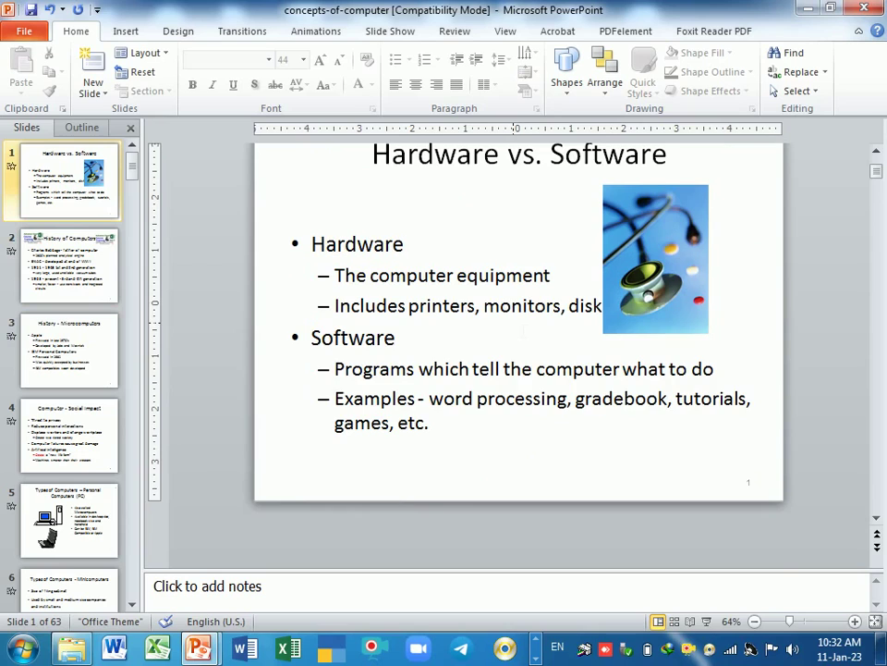
pyautogui.scroll(1, 518, 323)
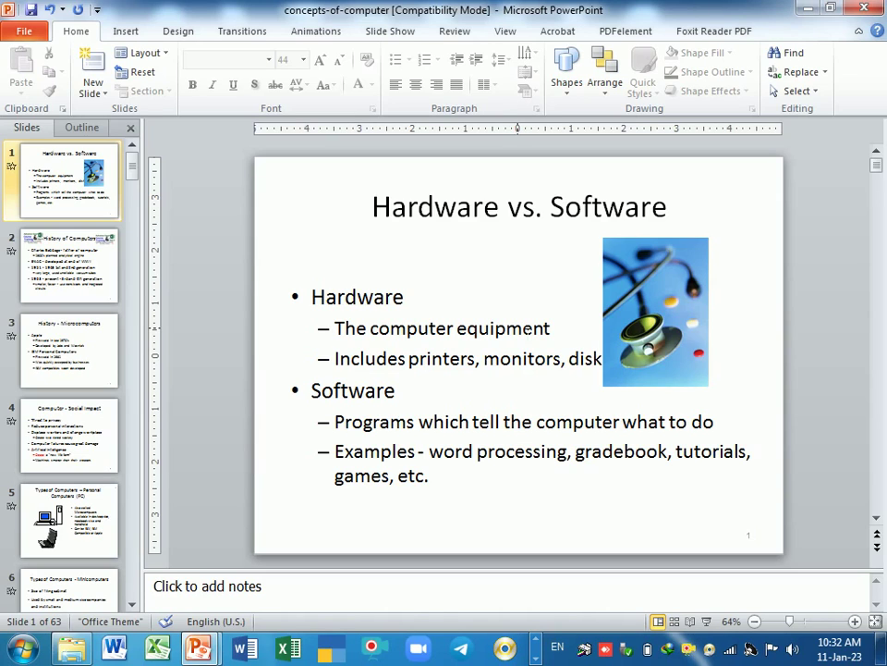
# Step: In Slide Master, give the Title and Content layout's title placeholder the Water droplets texture fill
pyautogui.click(518, 206)
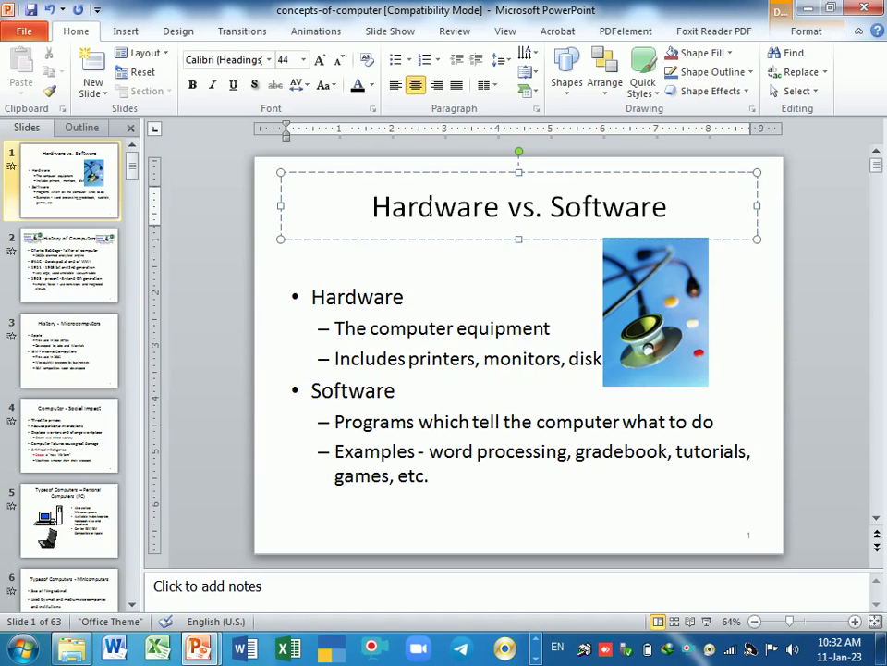
pyautogui.click(504, 31)
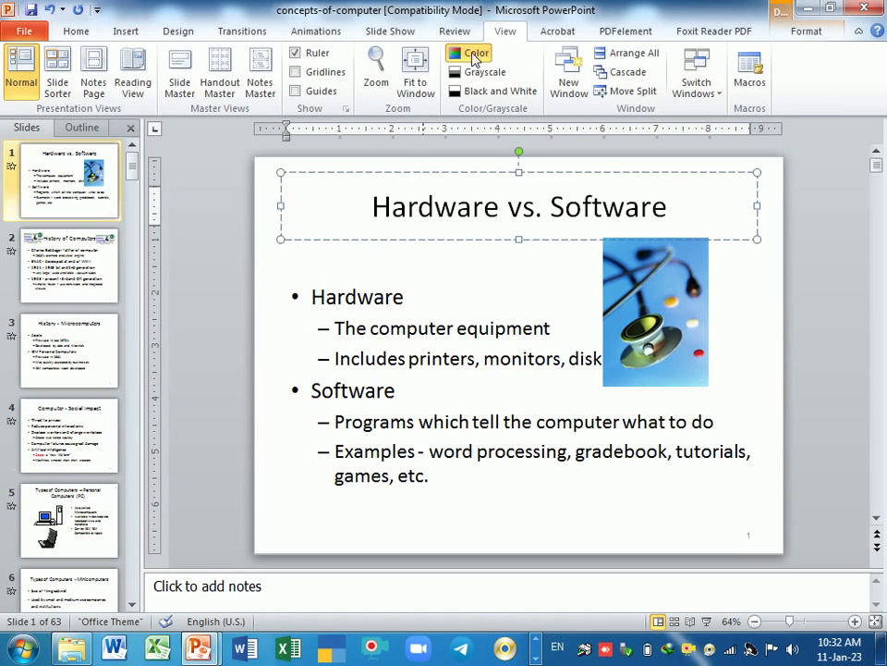
pyautogui.click(180, 81)
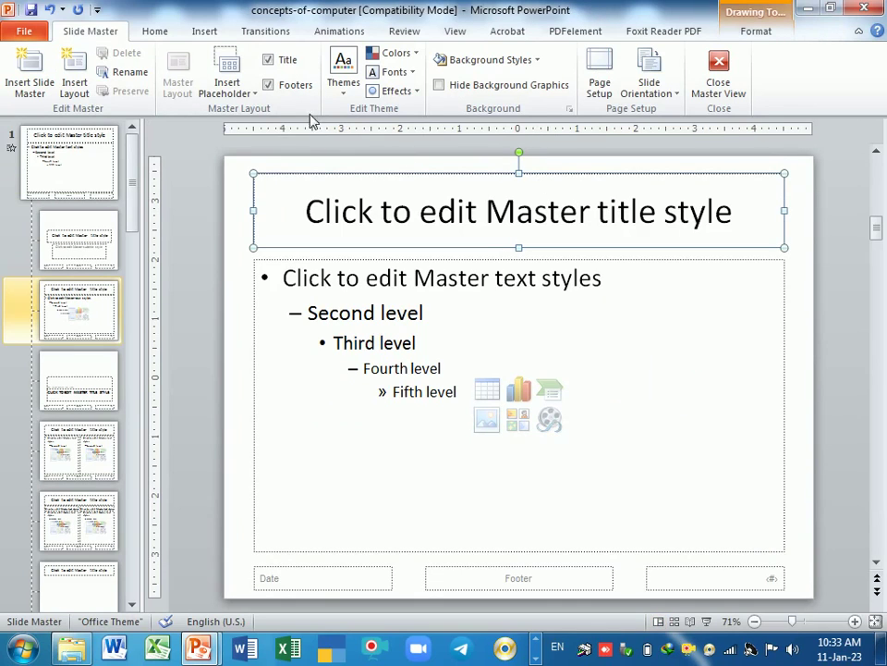
pyautogui.click(153, 31)
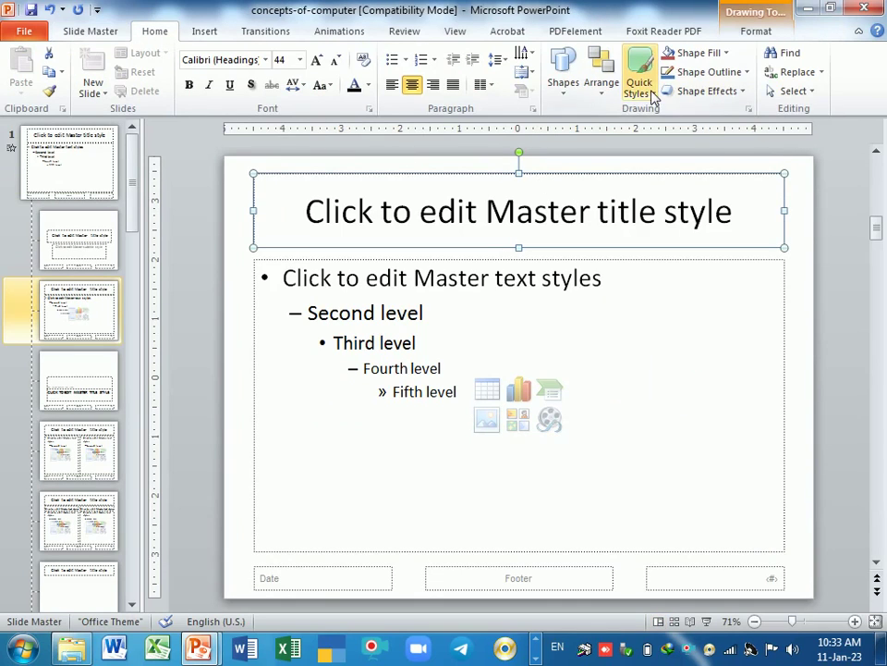
pyautogui.click(645, 91)
pyautogui.click(639, 81)
pyautogui.click(755, 32)
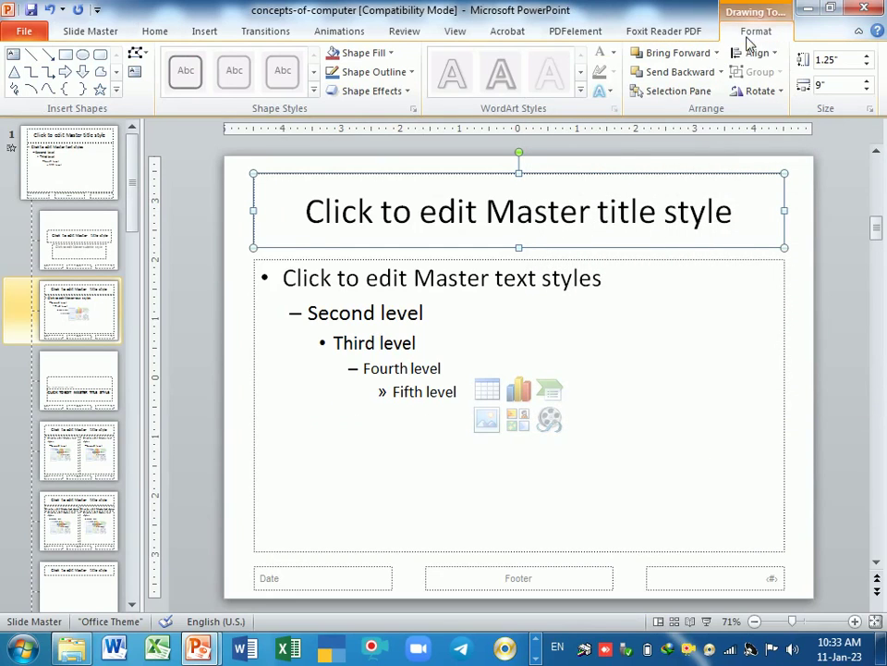
pyautogui.click(386, 54)
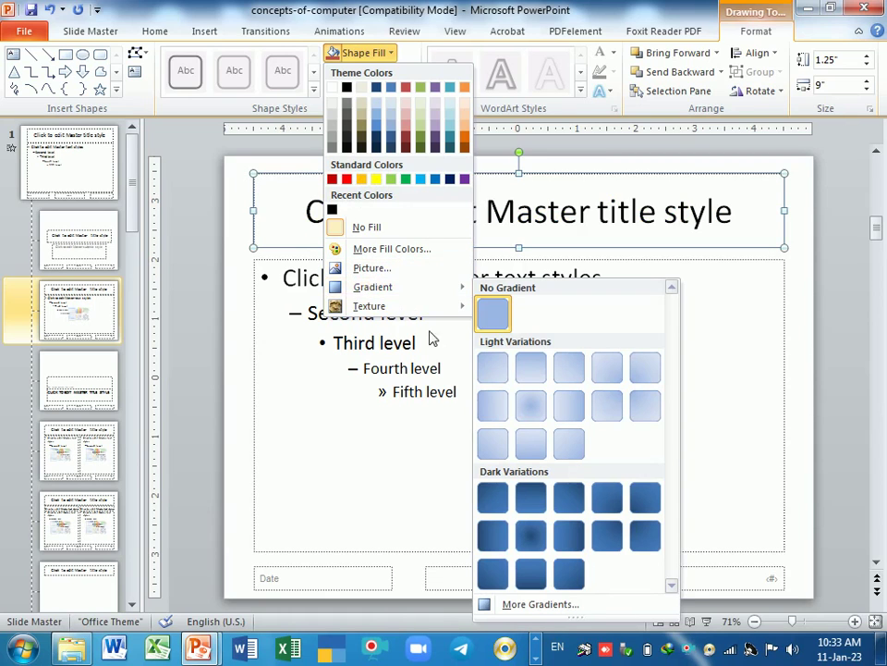
pyautogui.moveTo(370, 305)
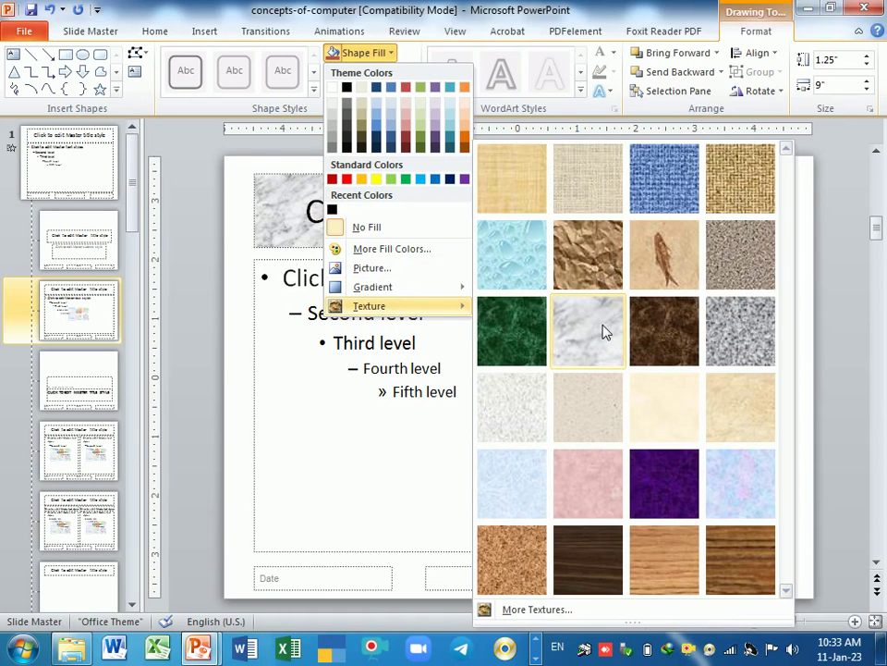
pyautogui.click(509, 273)
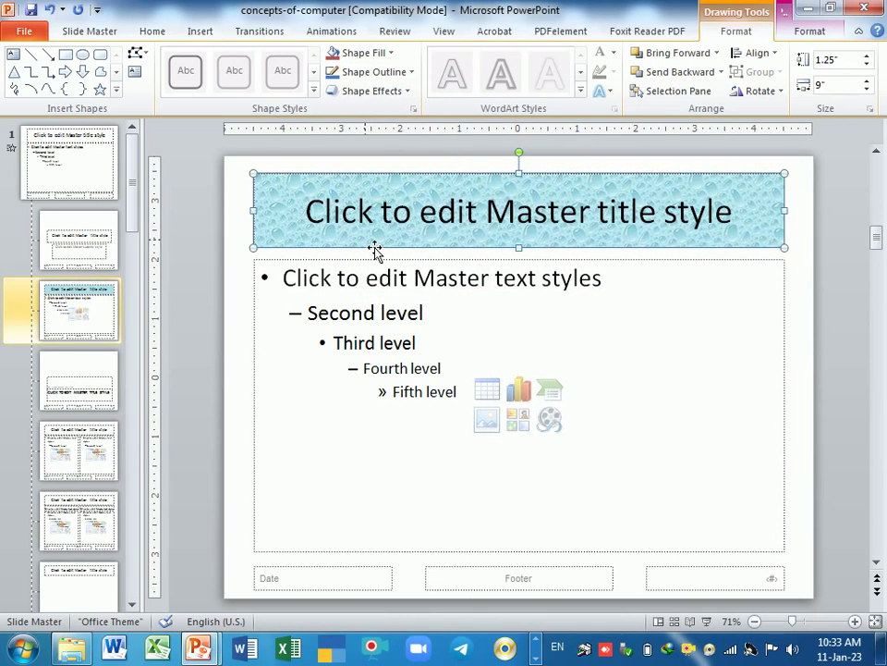
# Step: Fill the main slide master's title placeholder yellow and close Master View
pyautogui.click(67, 137)
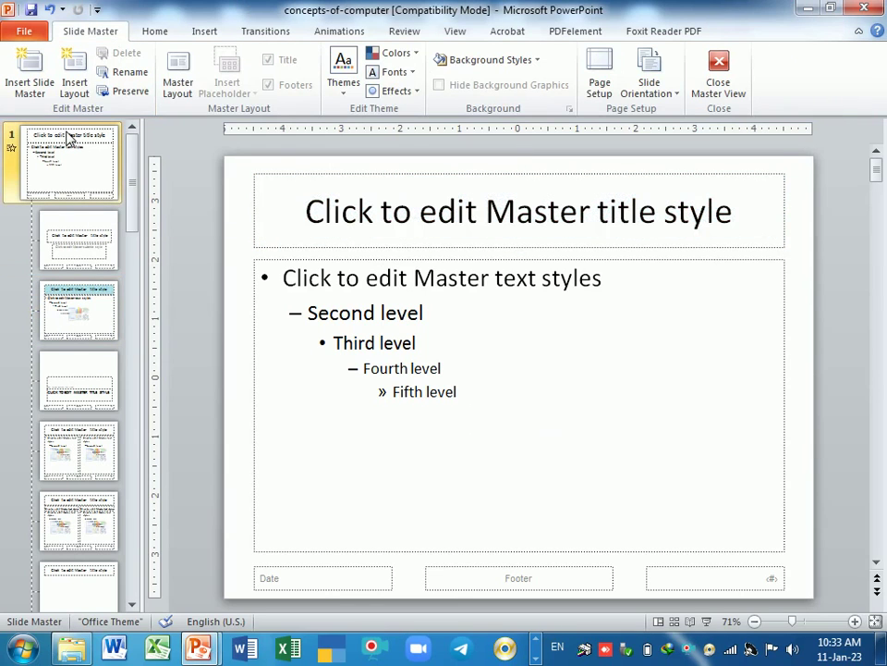
pyautogui.click(424, 188)
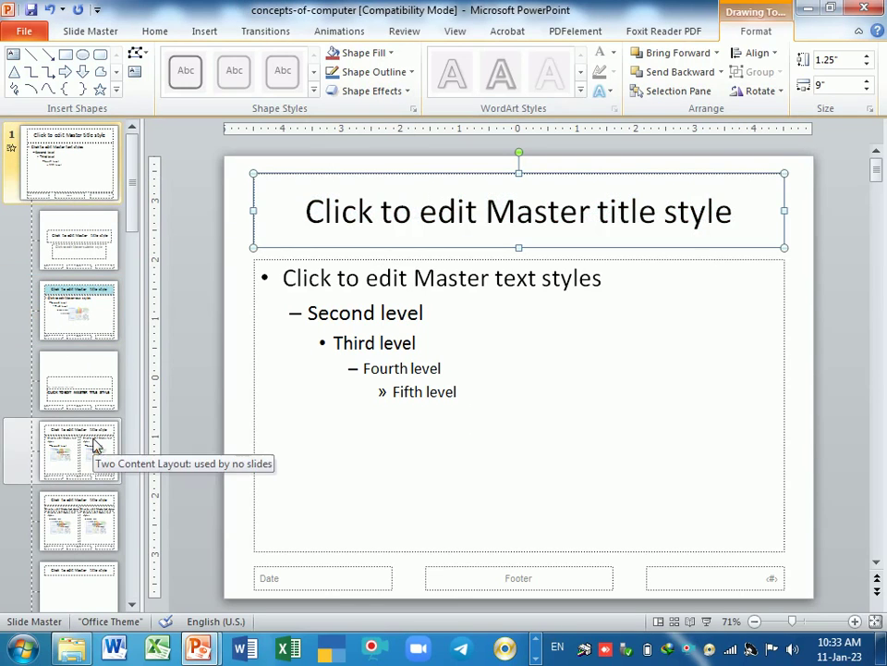
pyautogui.click(366, 52)
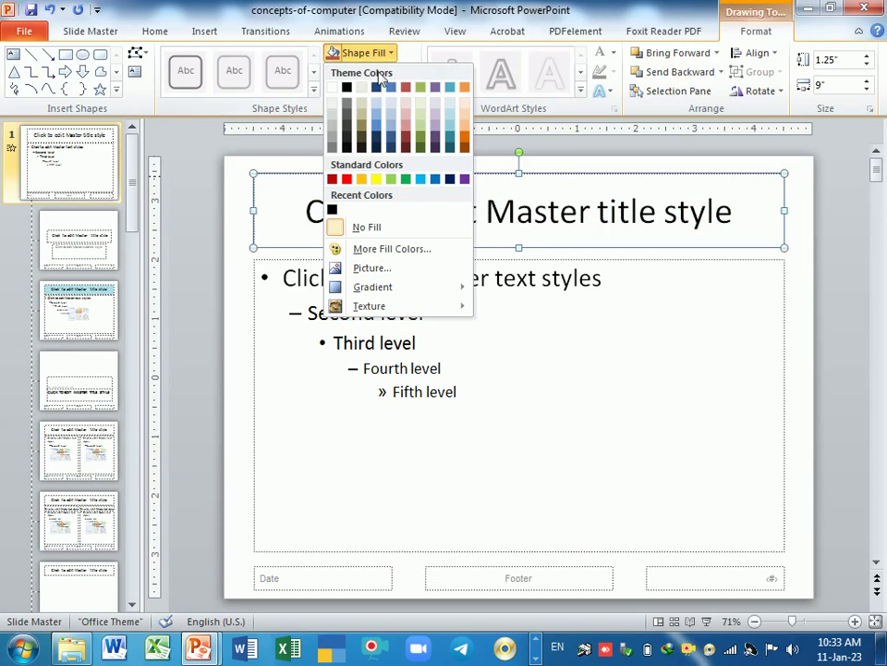
pyautogui.click(378, 179)
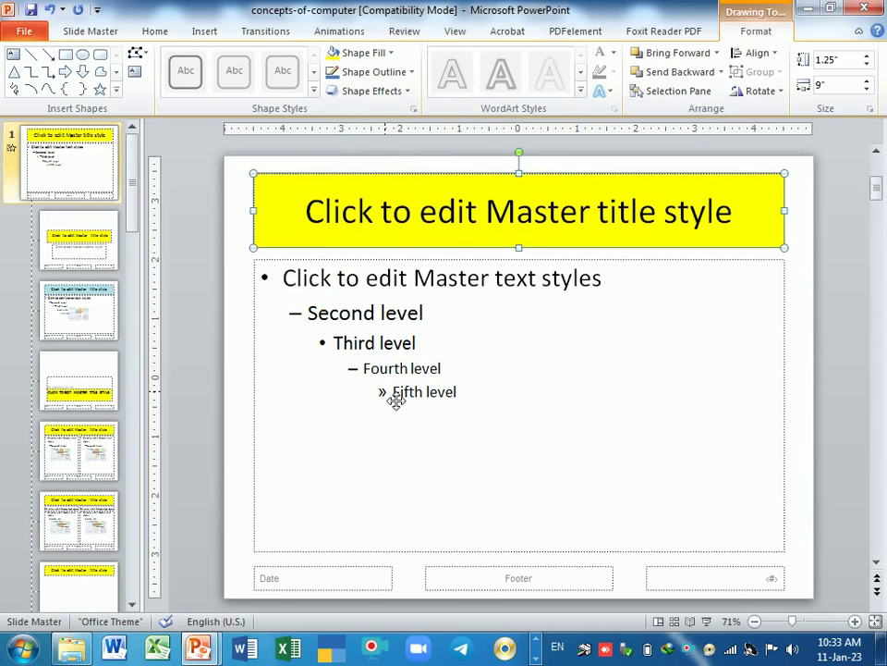
pyautogui.click(81, 31)
pyautogui.click(717, 76)
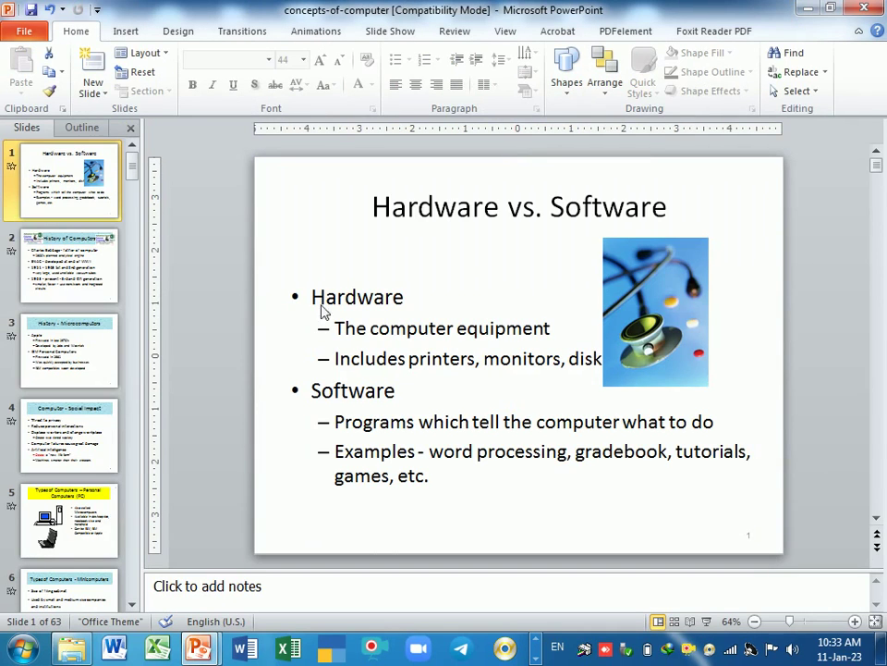
# Step: Return to Slide Master view and select the master title placeholder
pyautogui.click(519, 206)
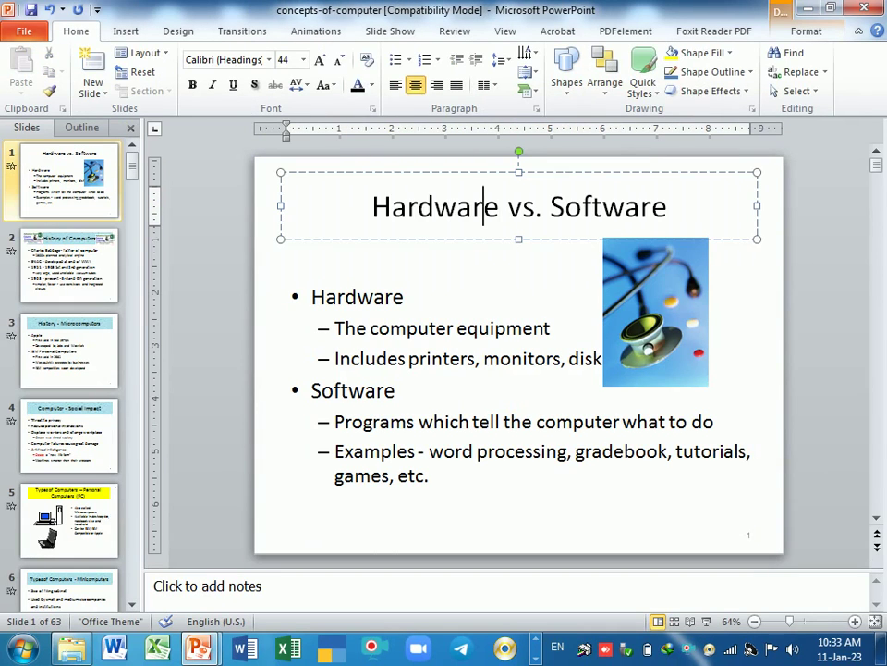
pyautogui.click(505, 30)
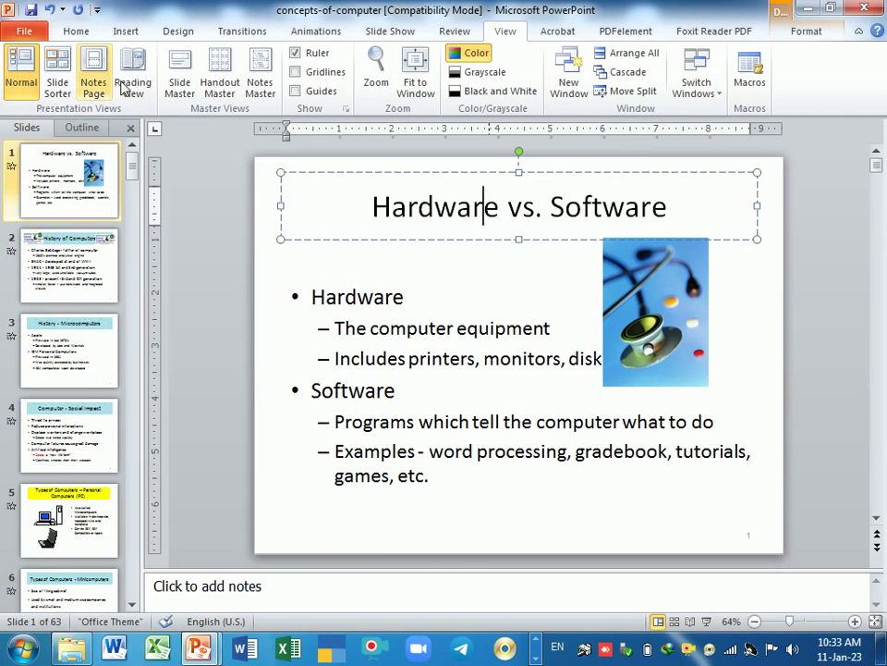
pyautogui.click(180, 81)
pyautogui.click(424, 189)
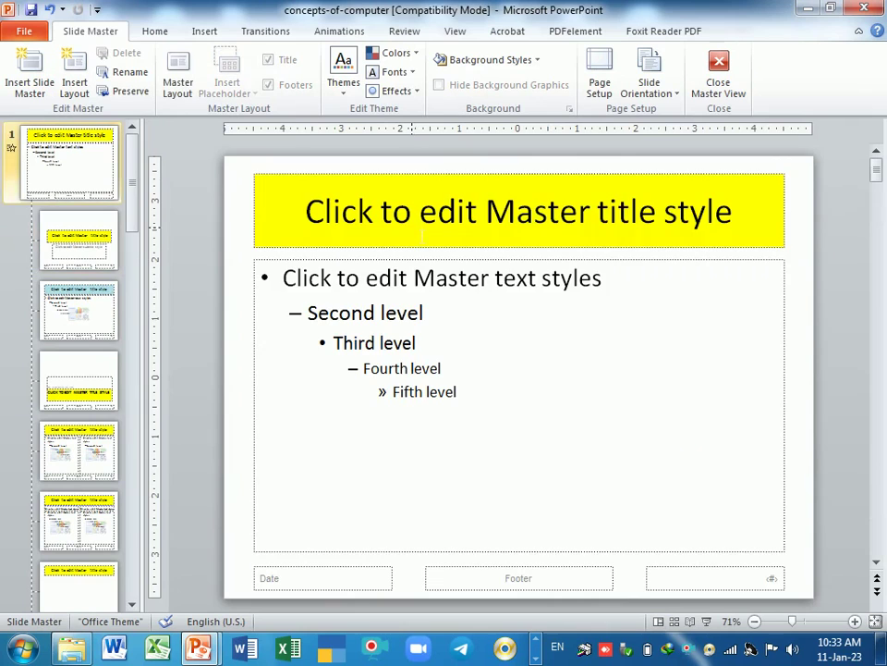
pyautogui.click(395, 188)
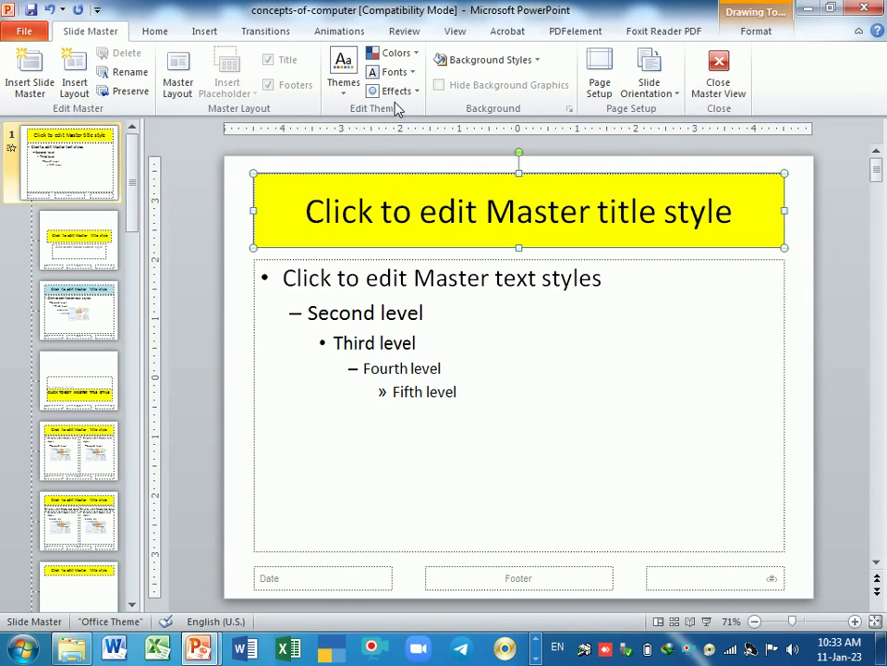
pyautogui.click(396, 54)
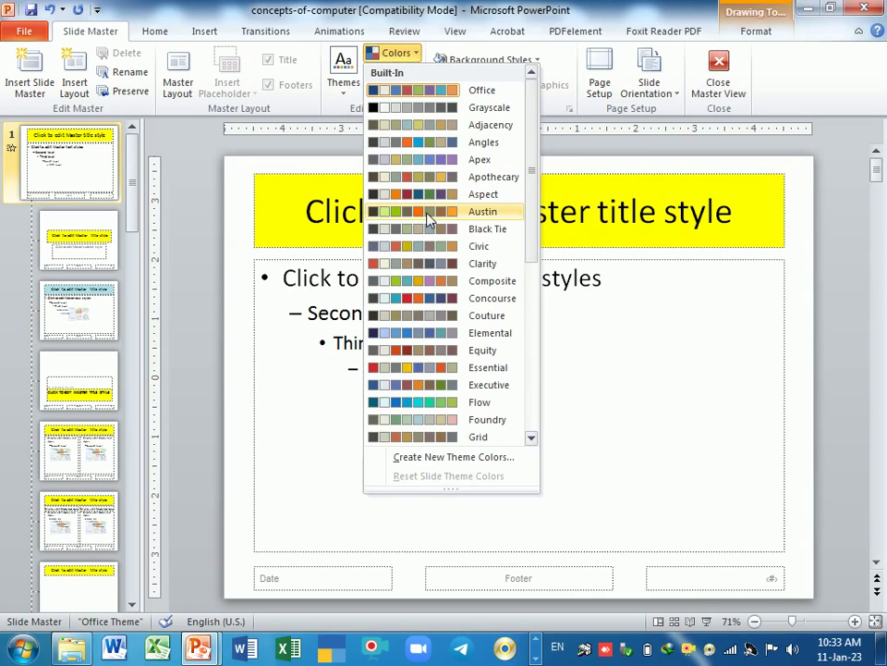
pyautogui.press('Escape')
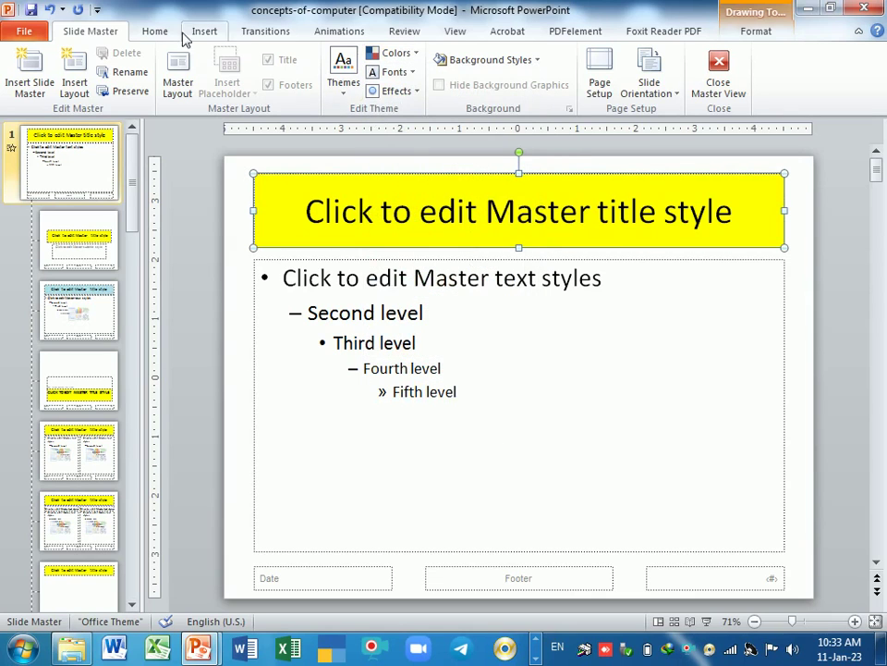
# Step: Change the master title fill to light green and close Master View
pyautogui.click(758, 33)
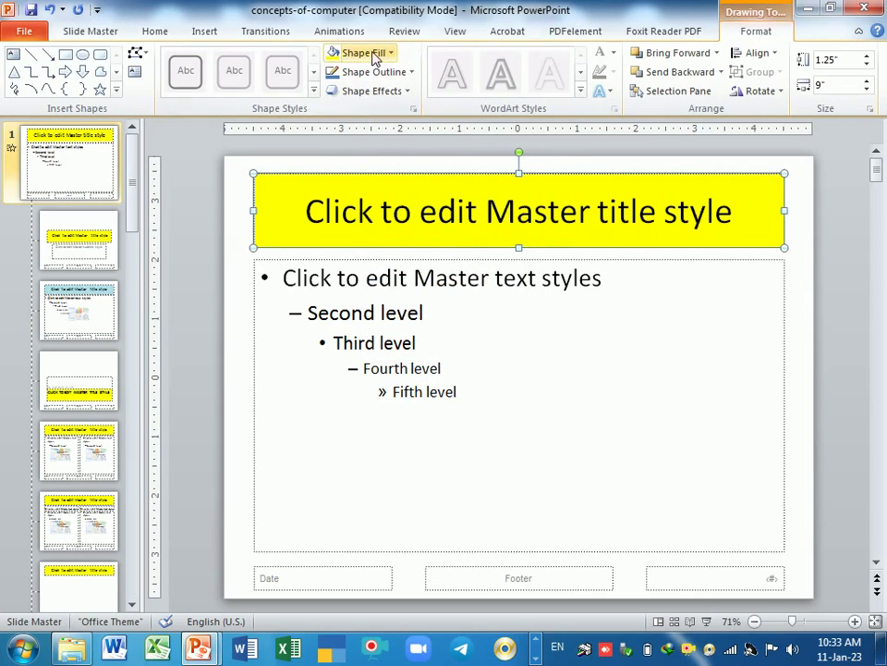
pyautogui.click(361, 53)
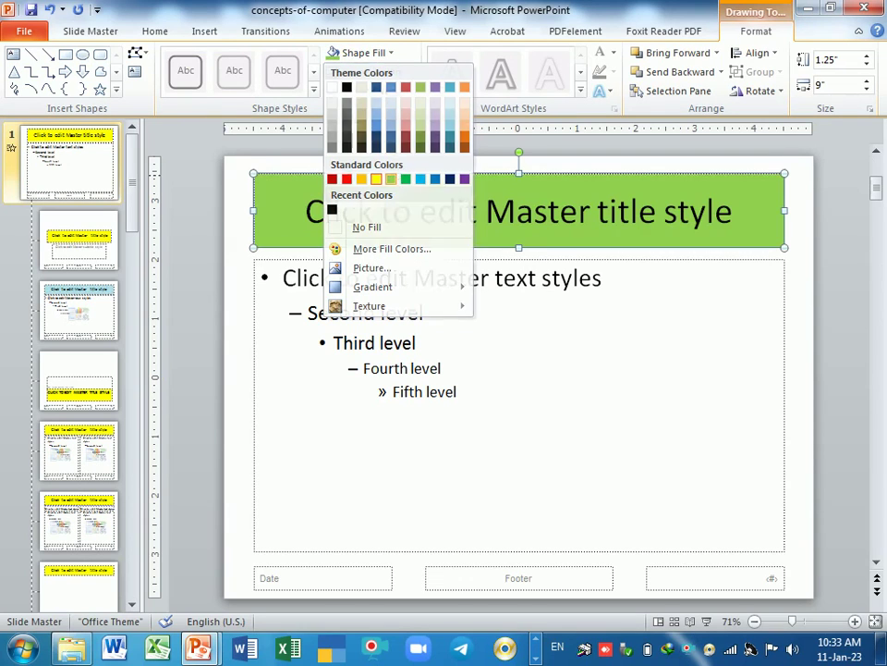
pyautogui.click(391, 179)
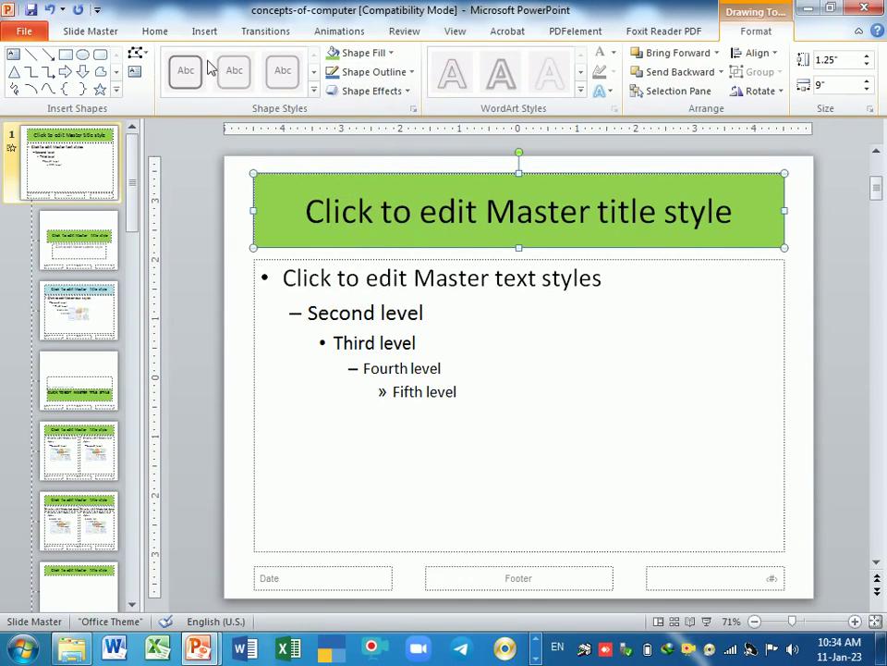
pyautogui.click(71, 30)
pyautogui.click(719, 73)
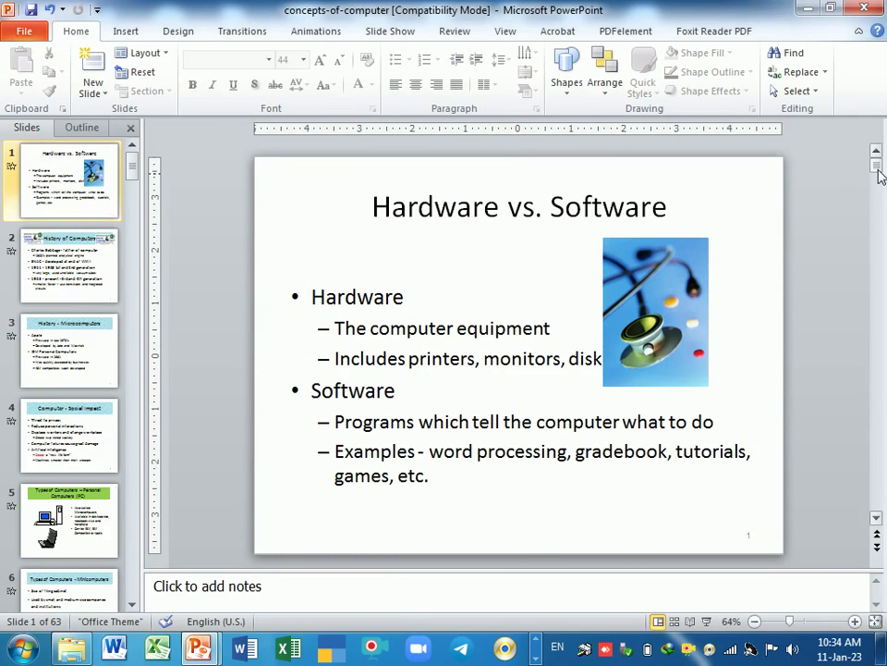
# Step: Scroll through the slides, then reopen Slide Master view with Alt+W, M
pyautogui.moveTo(876, 164); pyautogui.dragTo(876, 216)
pyautogui.scroll(-8, 482, 368)
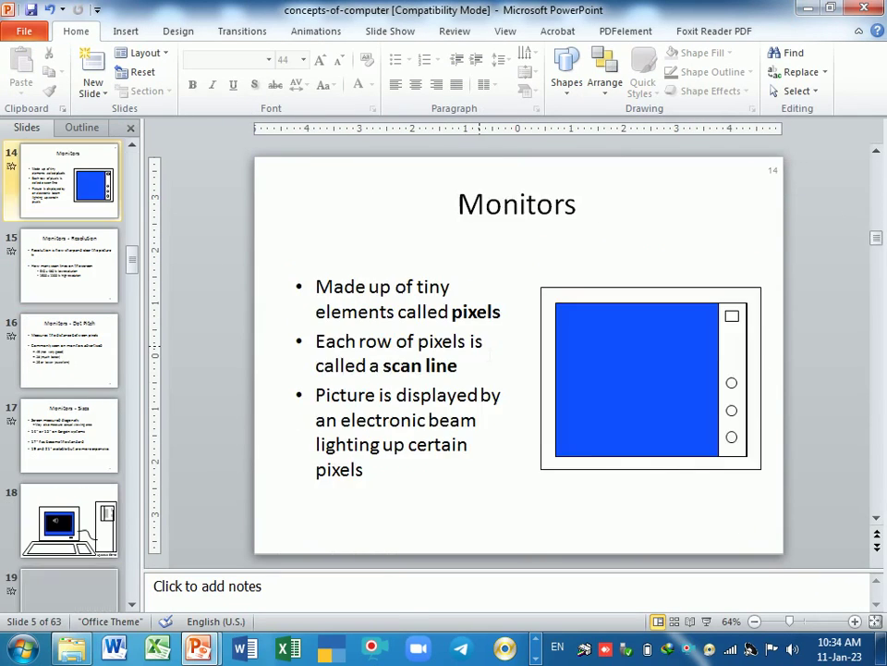
pyautogui.scroll(14, 483, 368)
pyautogui.scroll(6, 483, 368)
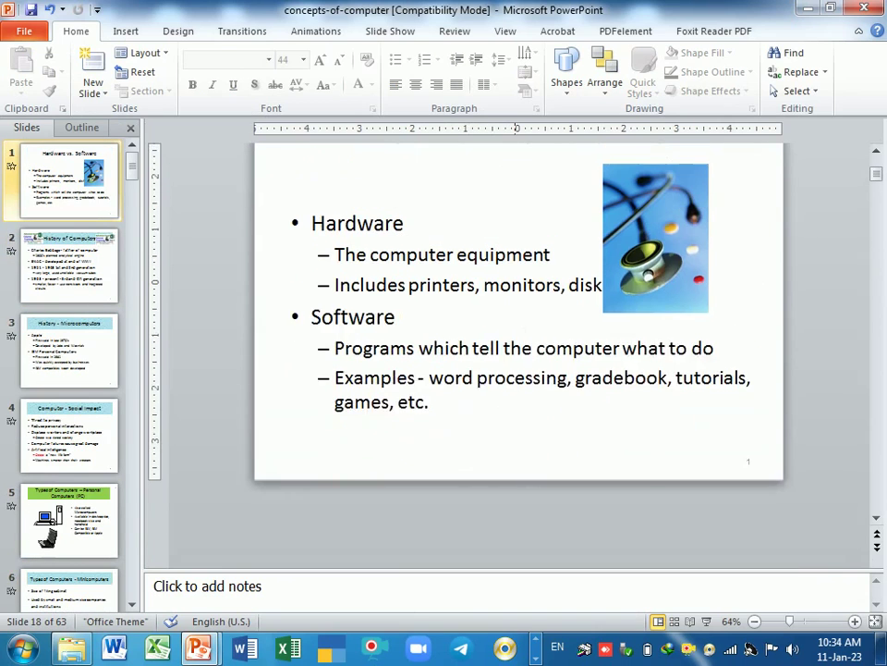
pyautogui.click(877, 165)
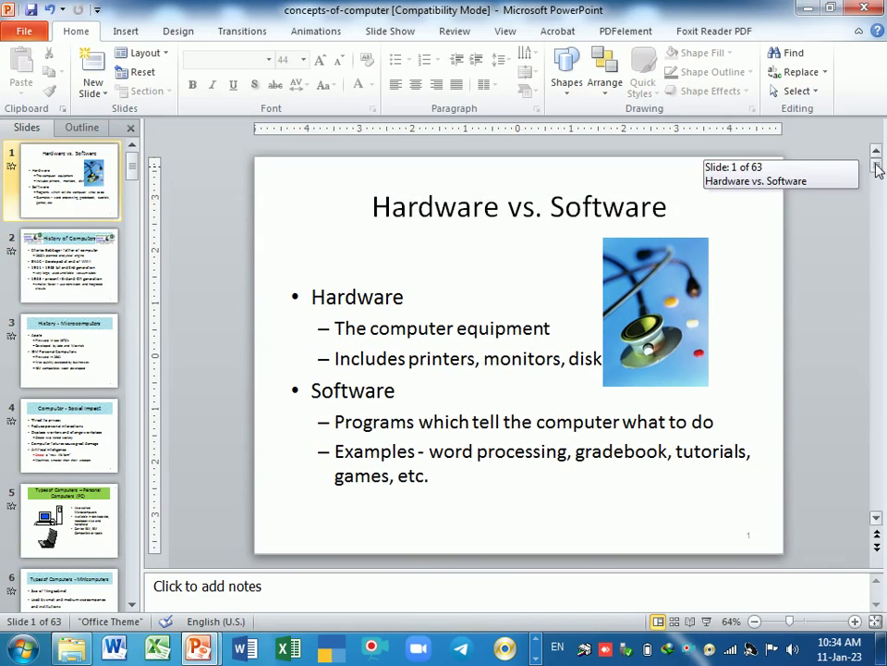
pyautogui.hotkey('alt', 'w')
pyautogui.press('m')
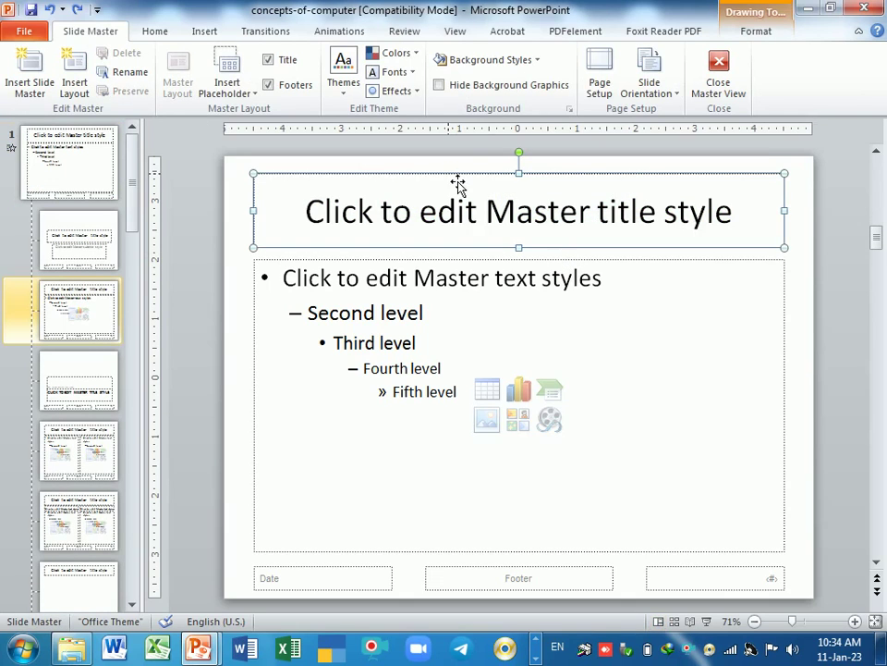
# Step: Try a green fill on the layout's title placeholder, then undo it
pyautogui.click(755, 33)
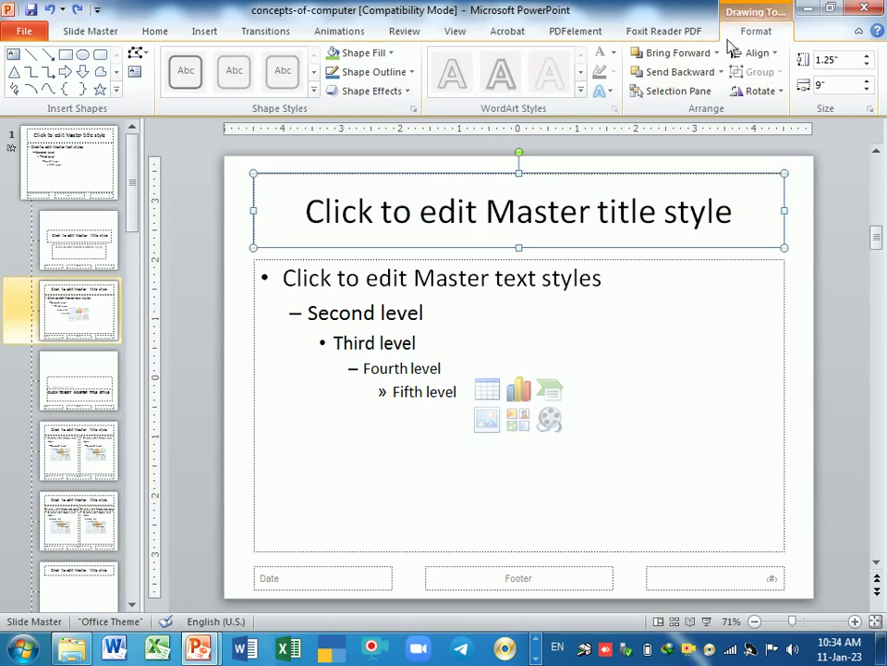
pyautogui.click(363, 53)
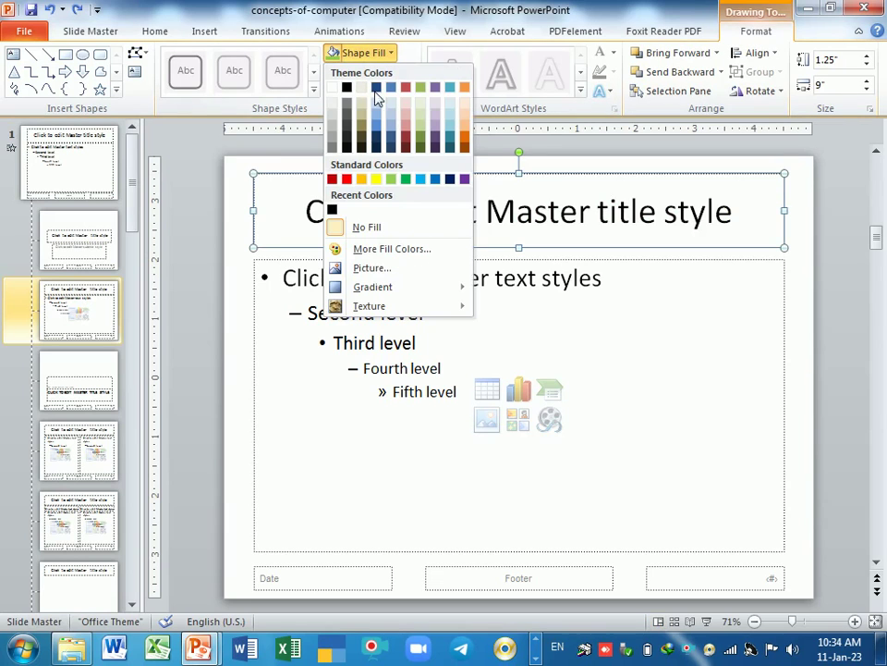
pyautogui.click(407, 180)
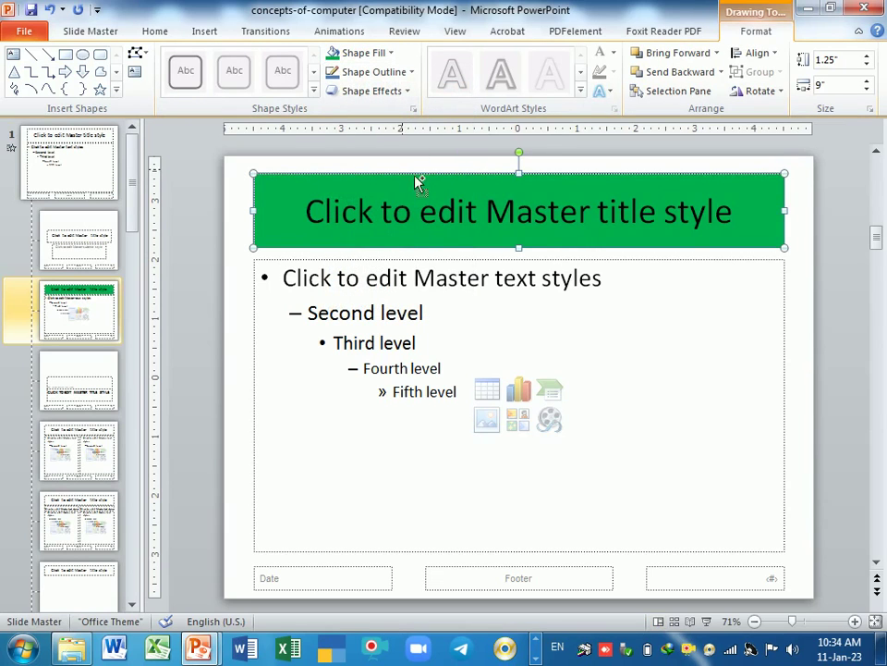
pyautogui.hotkey('ctrl', 'z')
# Step: Fill the main slide master's title placeholder light green
pyautogui.click(81, 139)
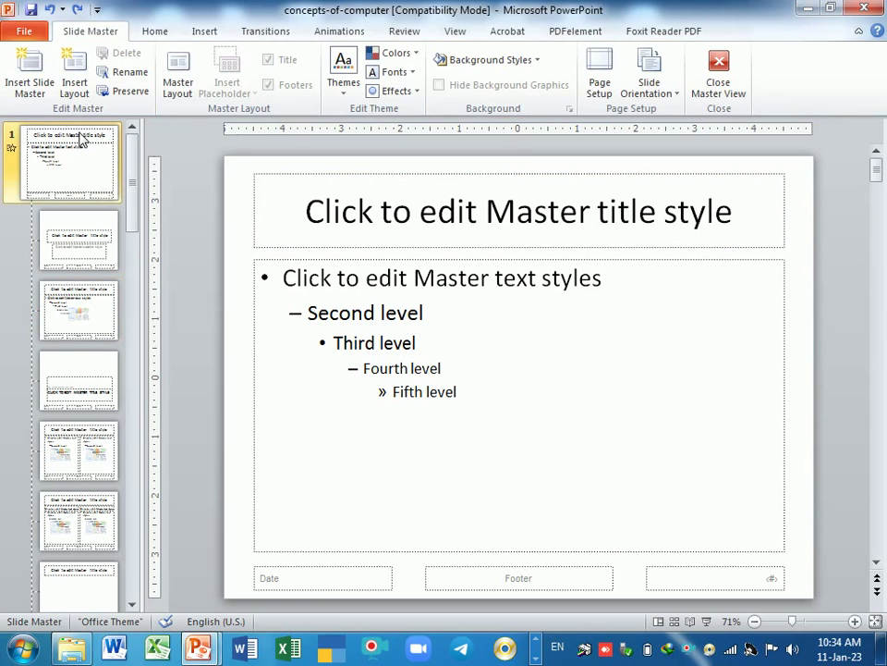
pyautogui.click(336, 175)
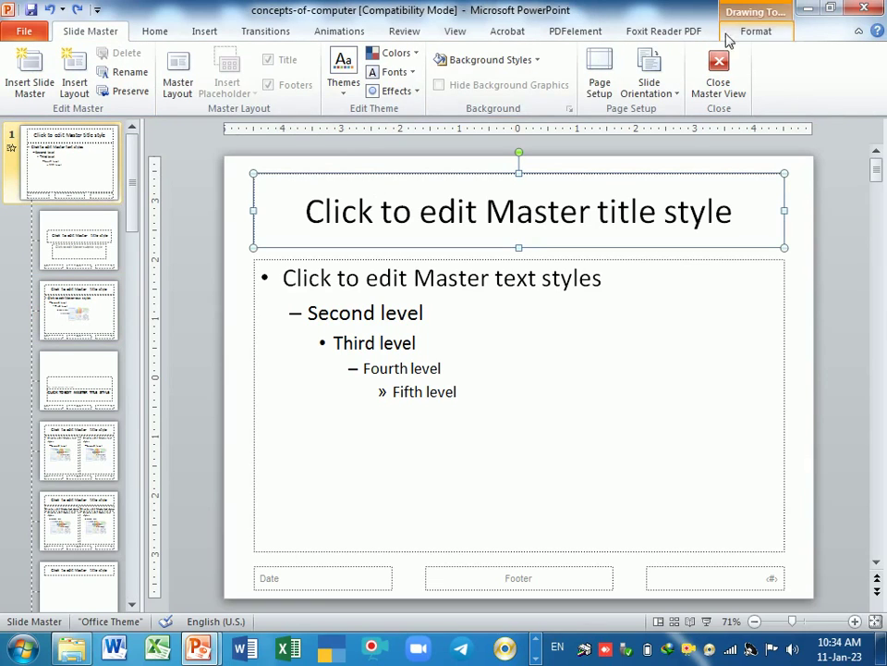
pyautogui.click(730, 33)
pyautogui.click(359, 53)
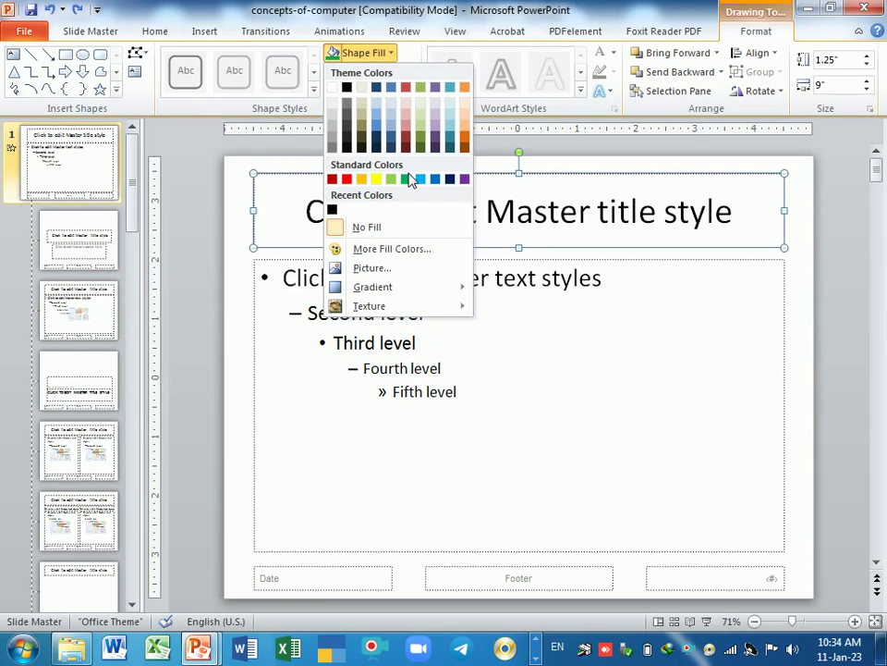
pyautogui.click(407, 179)
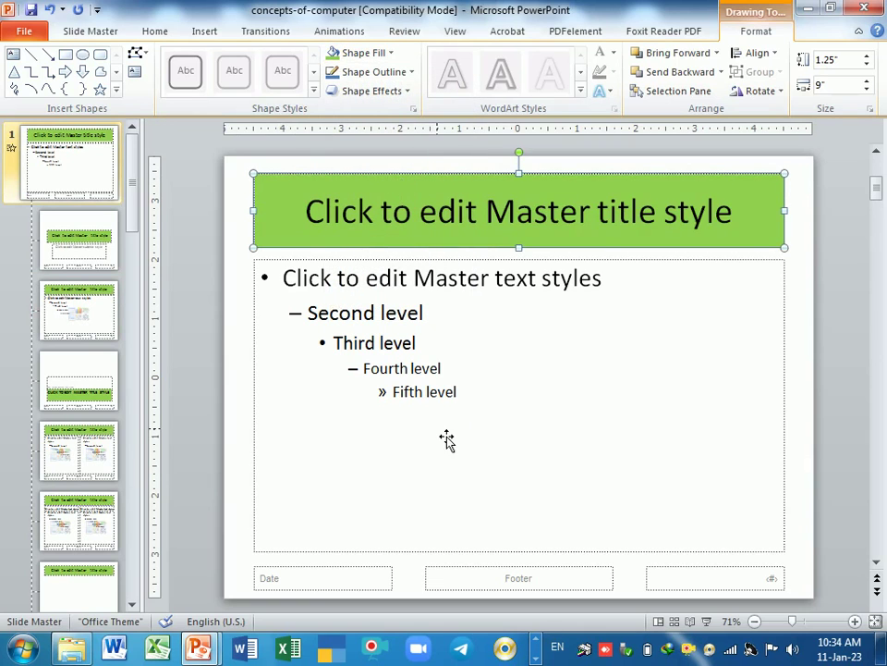
pyautogui.click(91, 30)
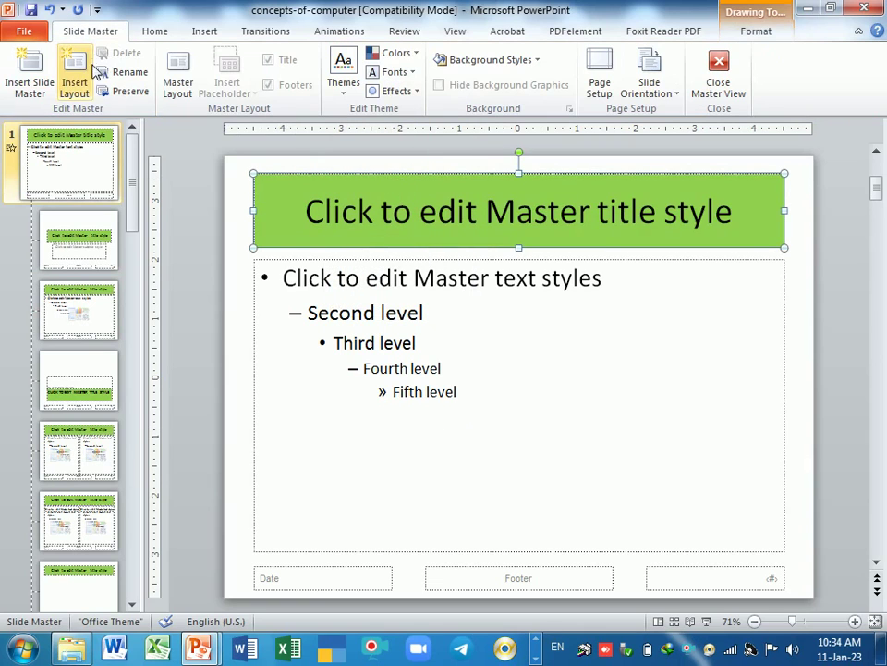
# Step: Close Master View and scroll through the slides to check the green titles
pyautogui.click(718, 70)
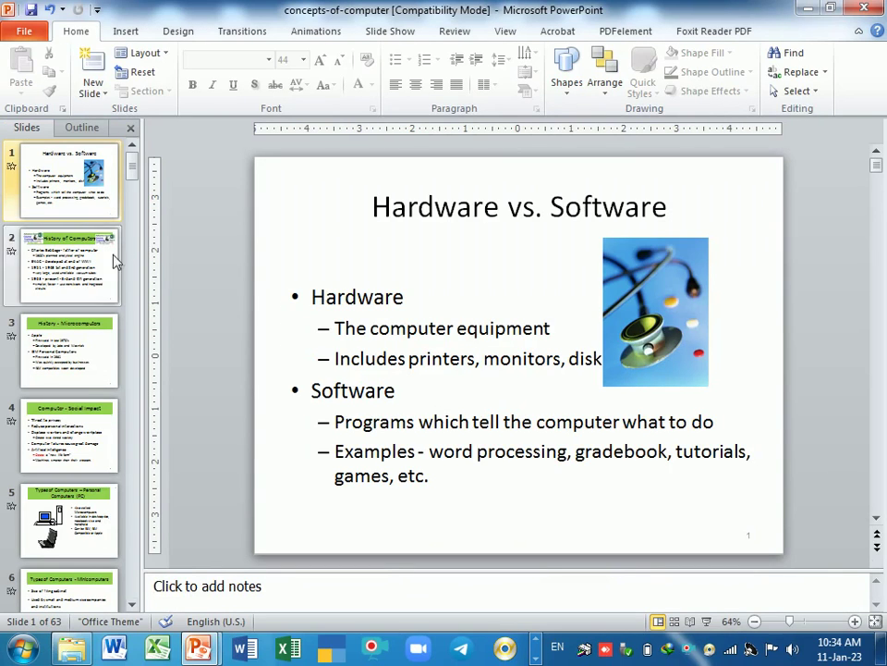
pyautogui.click(468, 207)
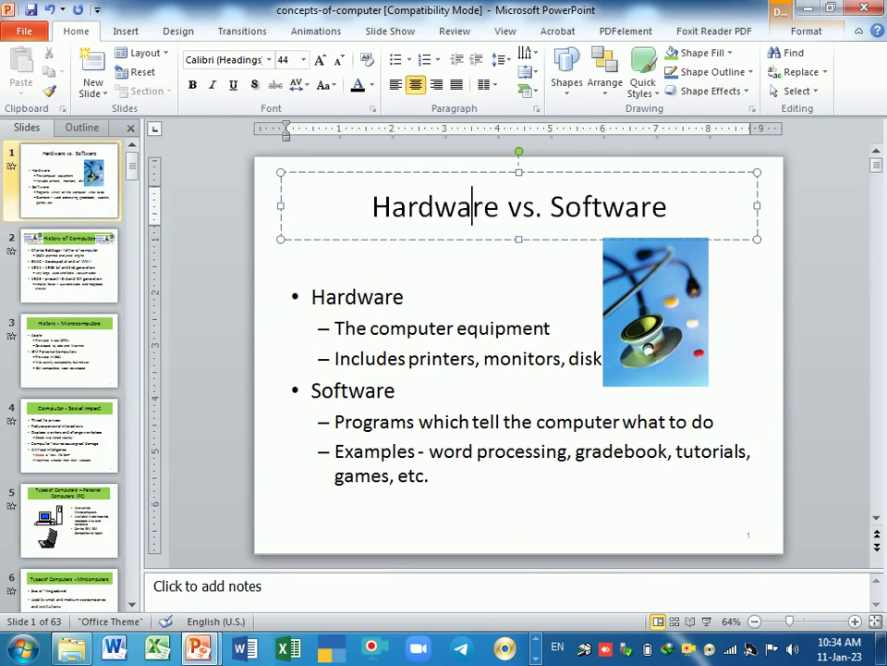
pyautogui.scroll(-5, 468, 207)
pyautogui.scroll(-5, 428, 366)
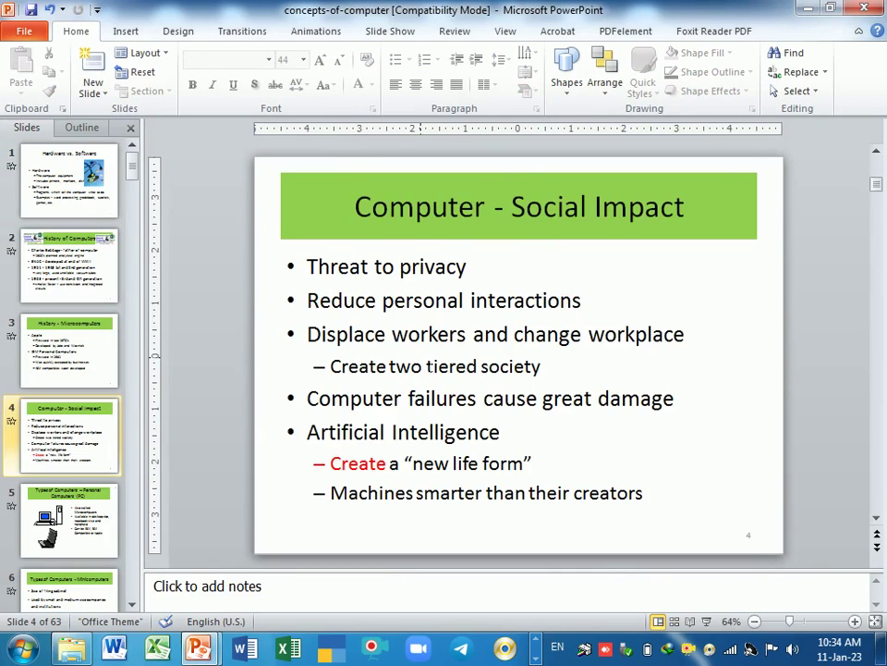
pyautogui.scroll(10, 427, 366)
pyautogui.scroll(2, 422, 362)
# Step: Run the slide show from the start, advance two slides, then end it
pyautogui.press('F5')
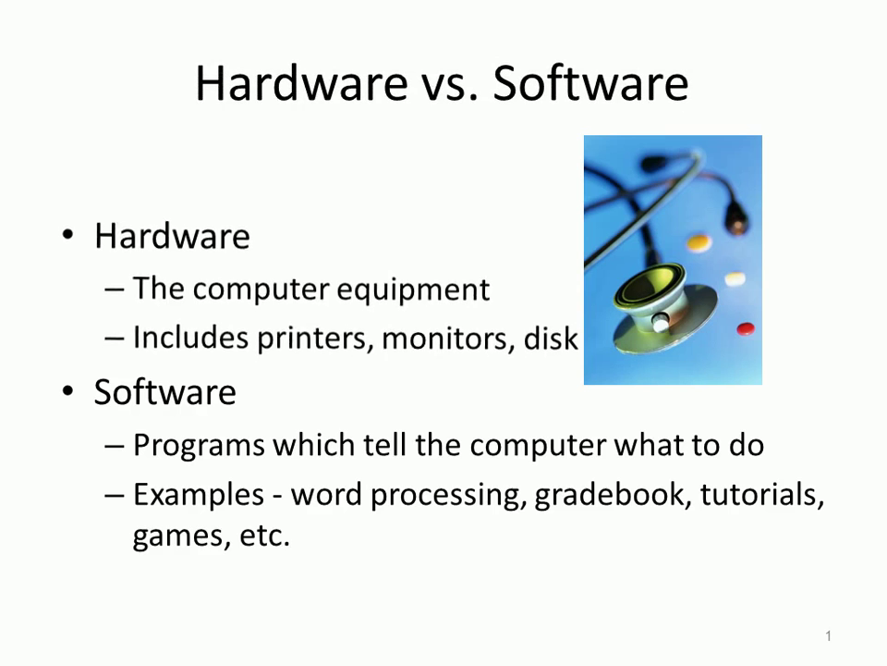
pyautogui.press('Right')
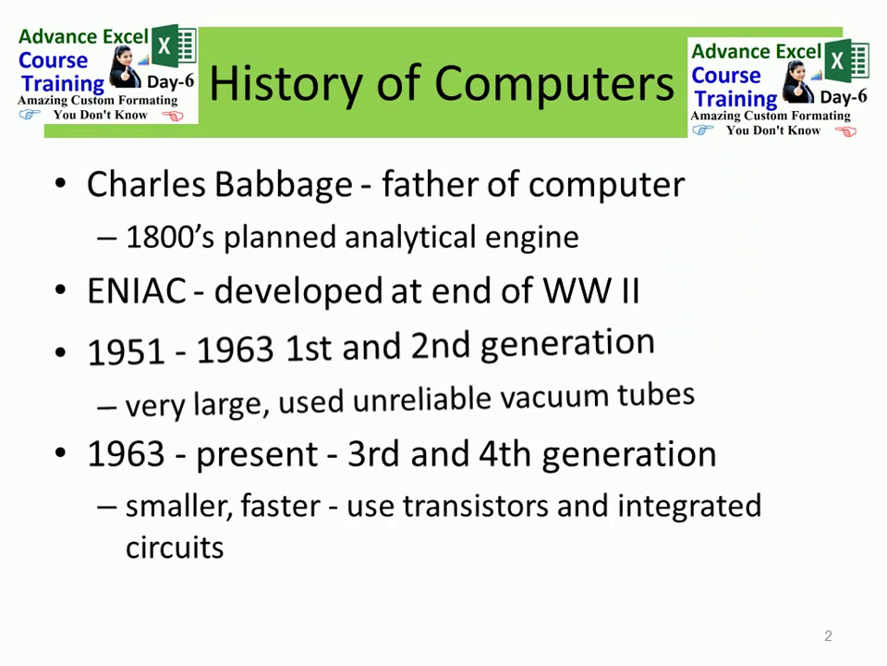
pyautogui.press('Right')
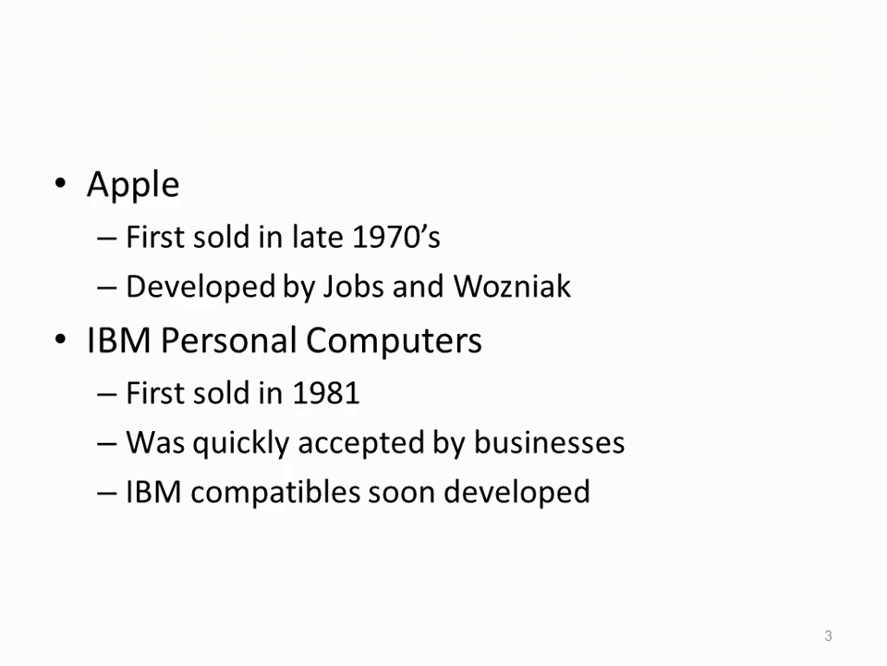
pyautogui.press('Escape')
# Step: Switch the handout master to 4 slides per page and close Handout Master view
pyautogui.click(503, 32)
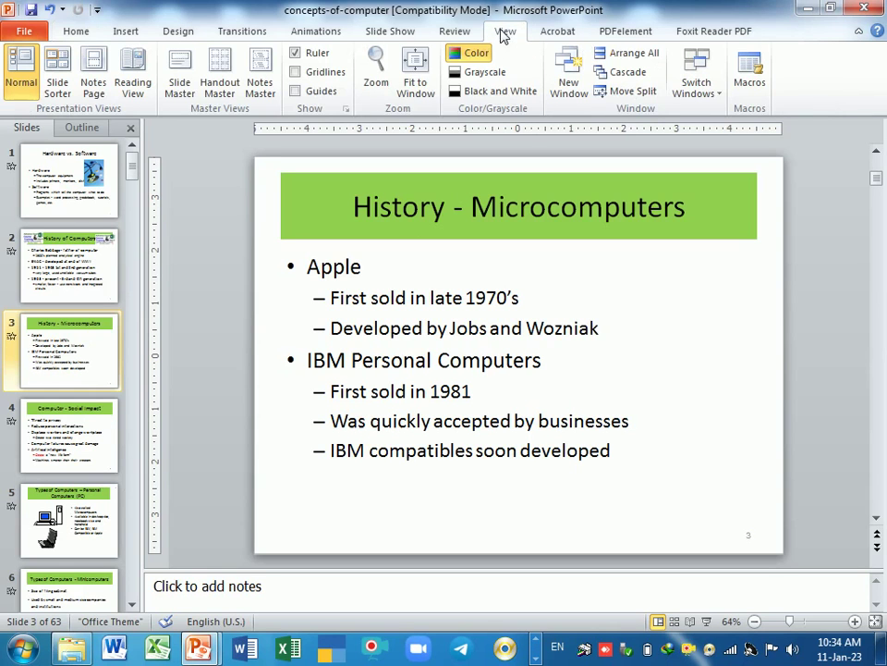
pyautogui.click(218, 93)
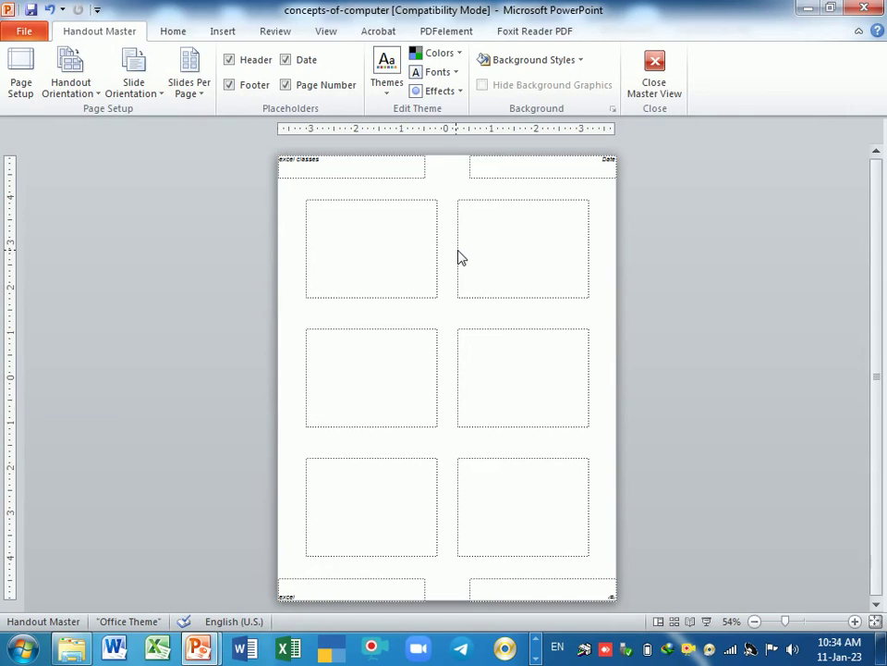
pyautogui.click(82, 96)
pyautogui.click(190, 92)
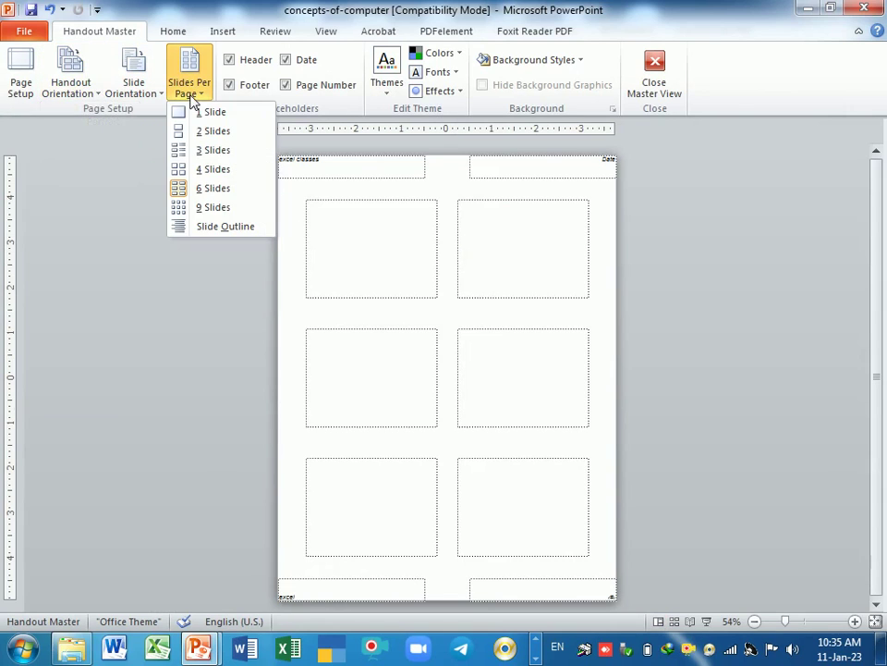
pyautogui.click(214, 170)
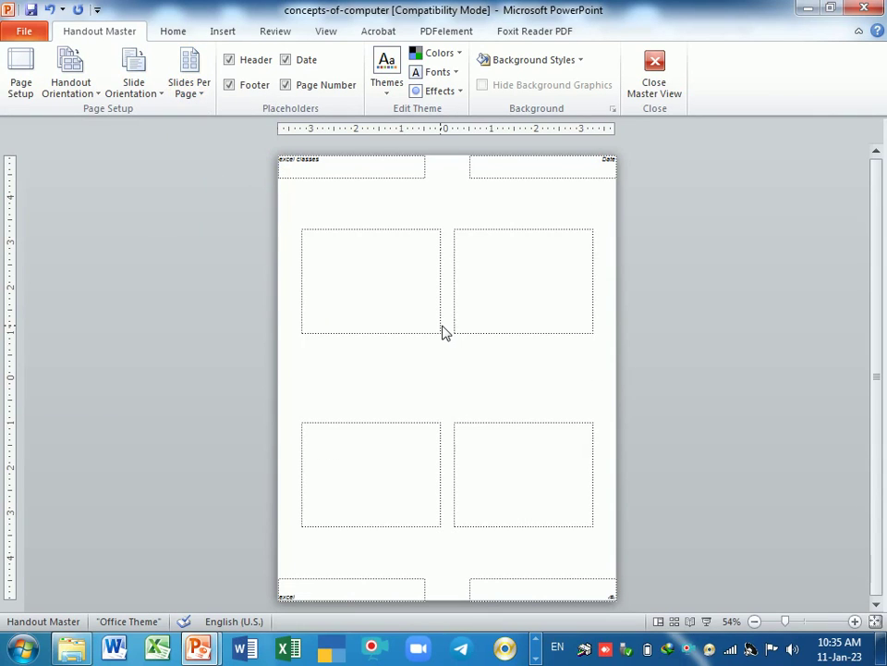
pyautogui.click(653, 76)
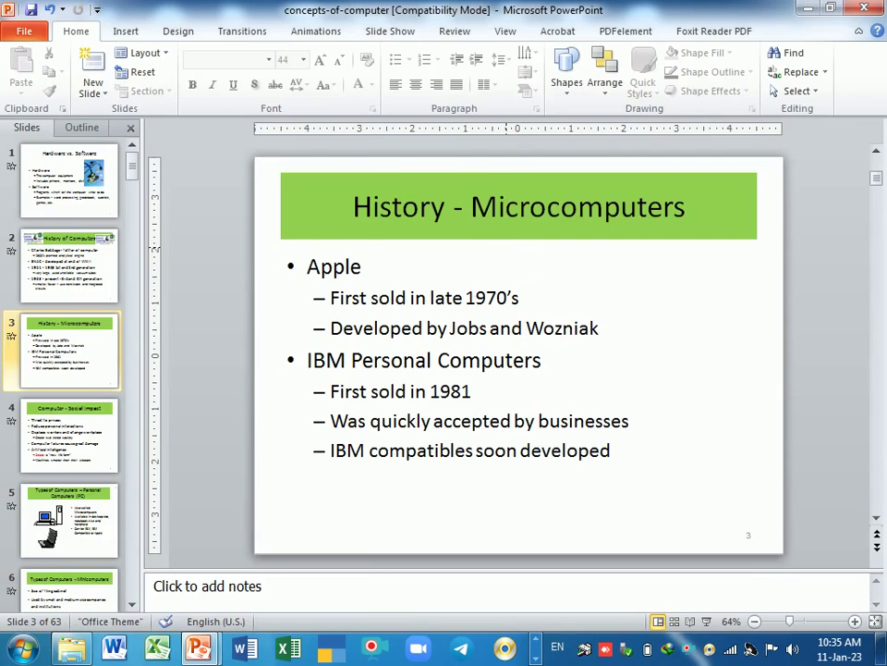
# Step: Preview printing as 6 Slides Vertical handouts in the Print settings
pyautogui.hotkey('ctrl', 'p')
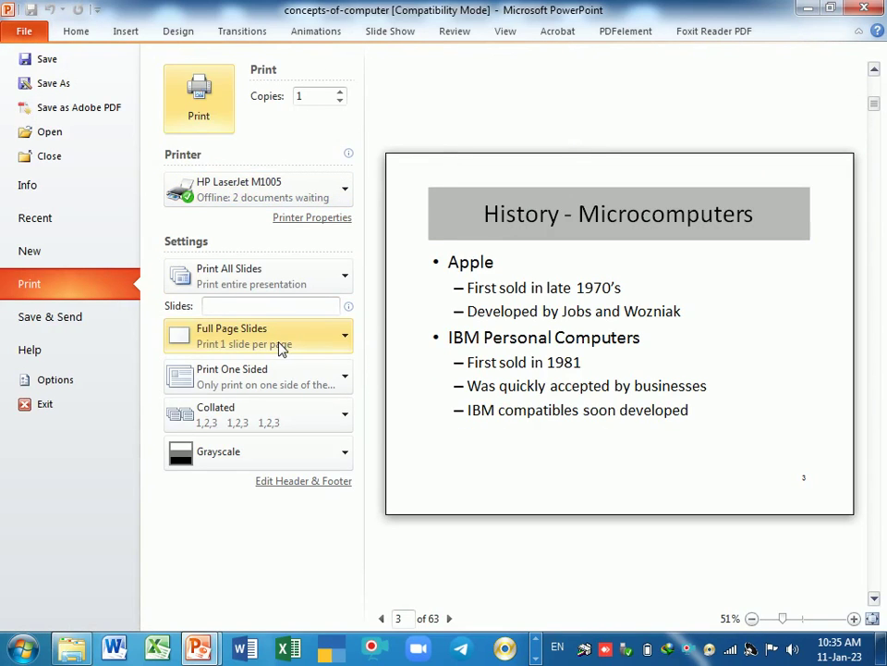
pyautogui.click(280, 347)
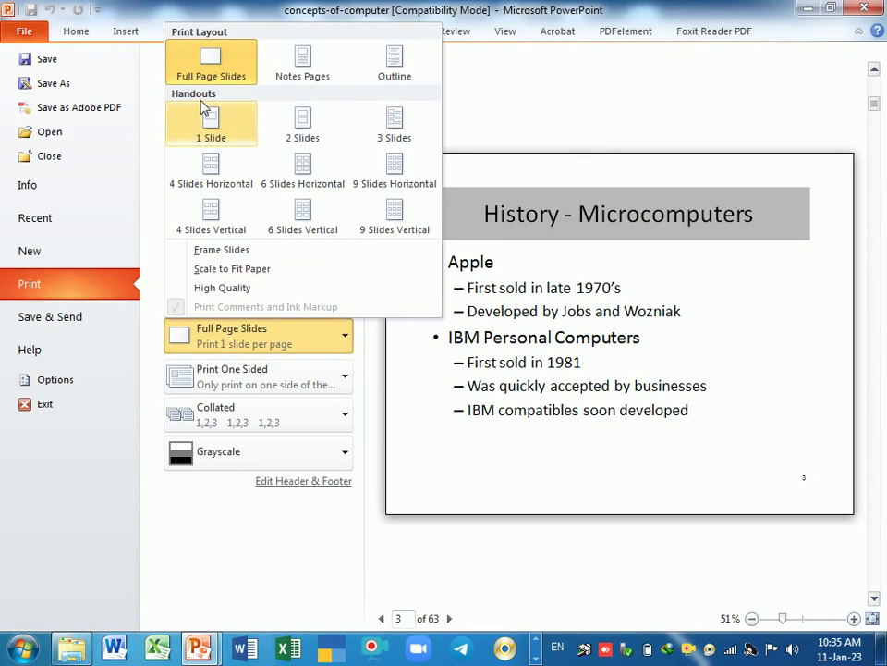
pyautogui.click(314, 211)
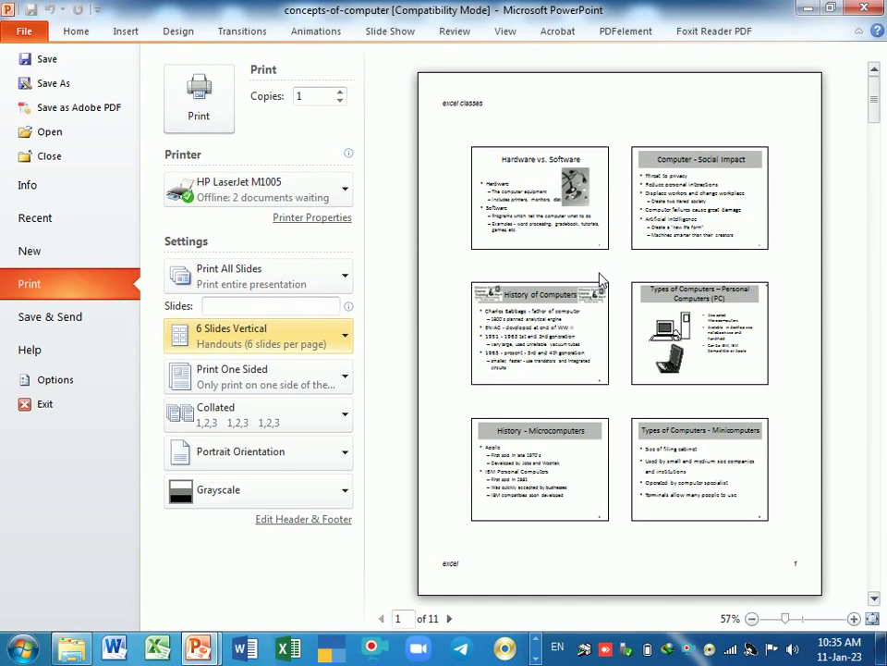
pyautogui.press('Escape')
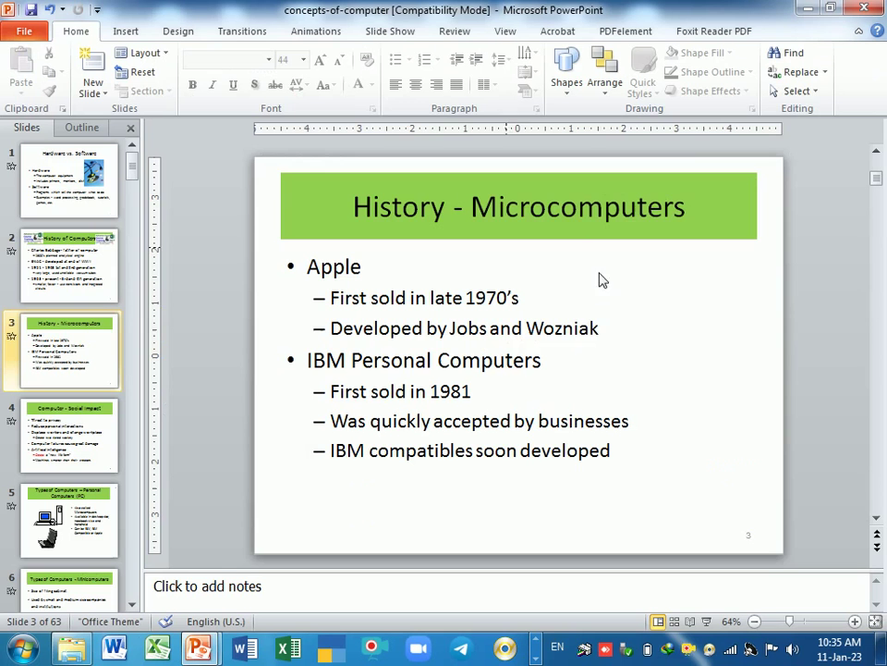
pyautogui.click(505, 31)
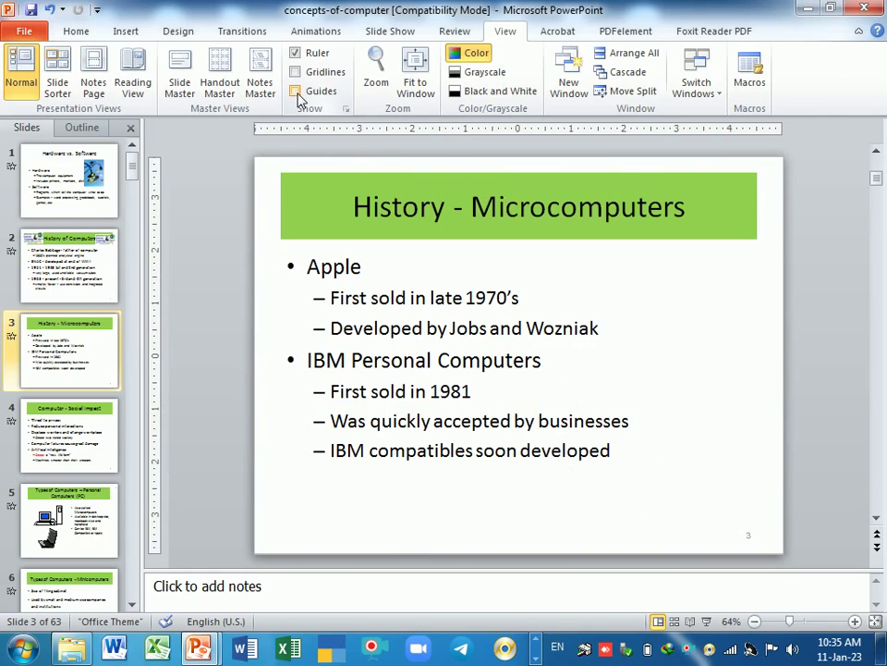
pyautogui.click(259, 83)
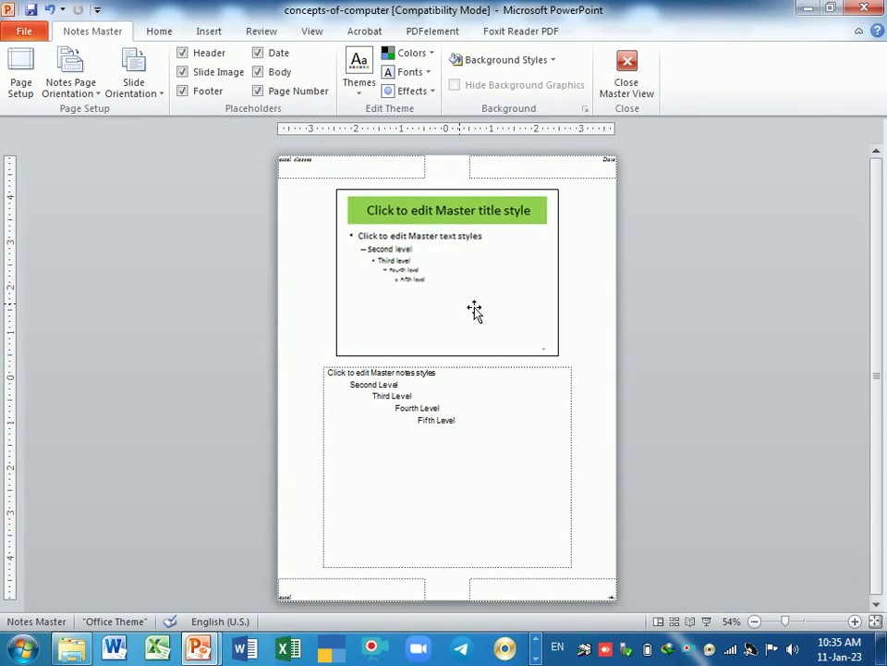
pyautogui.click(627, 74)
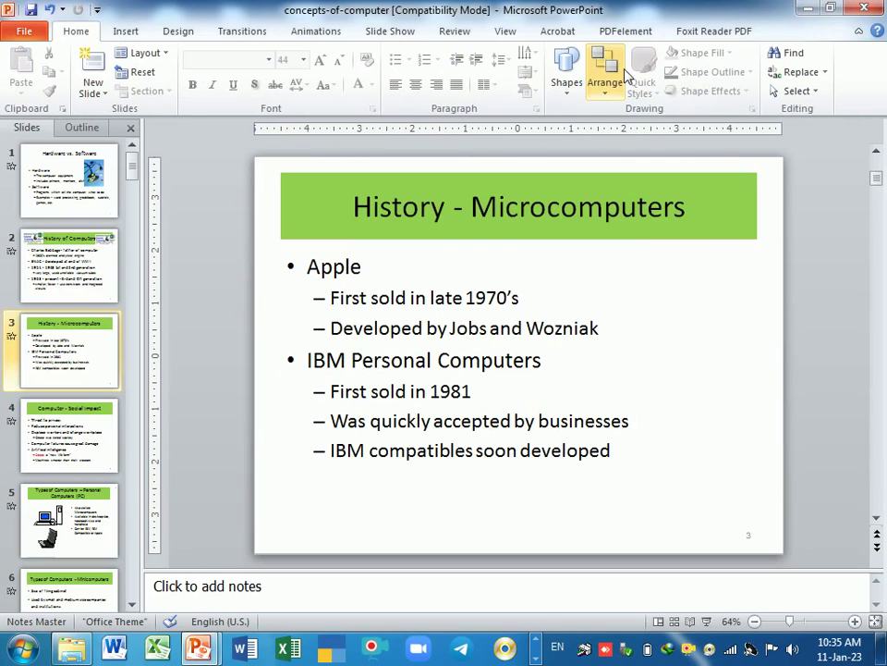